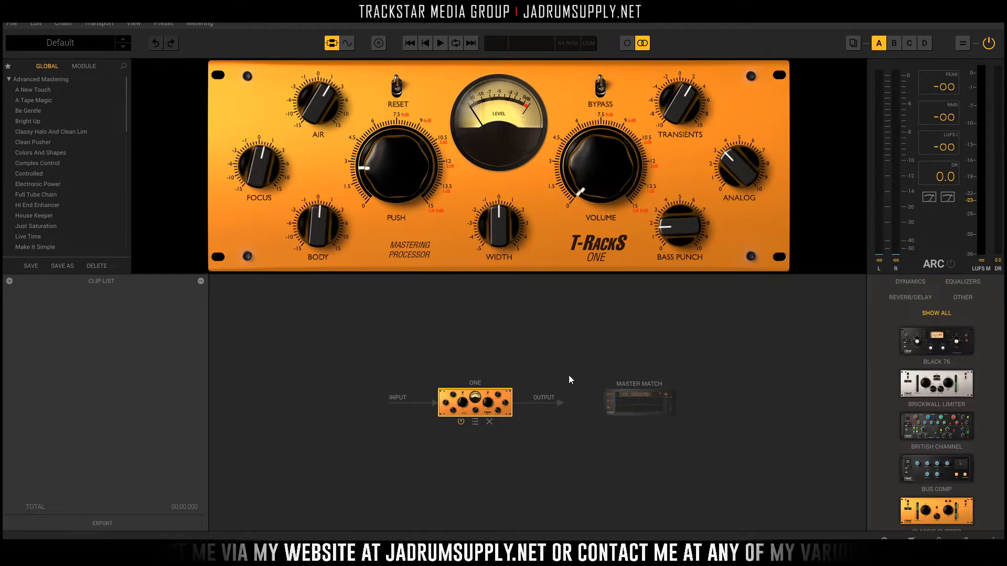
Step: Remove the ONE module from the chain and save the project on the Desktop as "So Luckie - Watch Over Me"
left_click(489, 421)
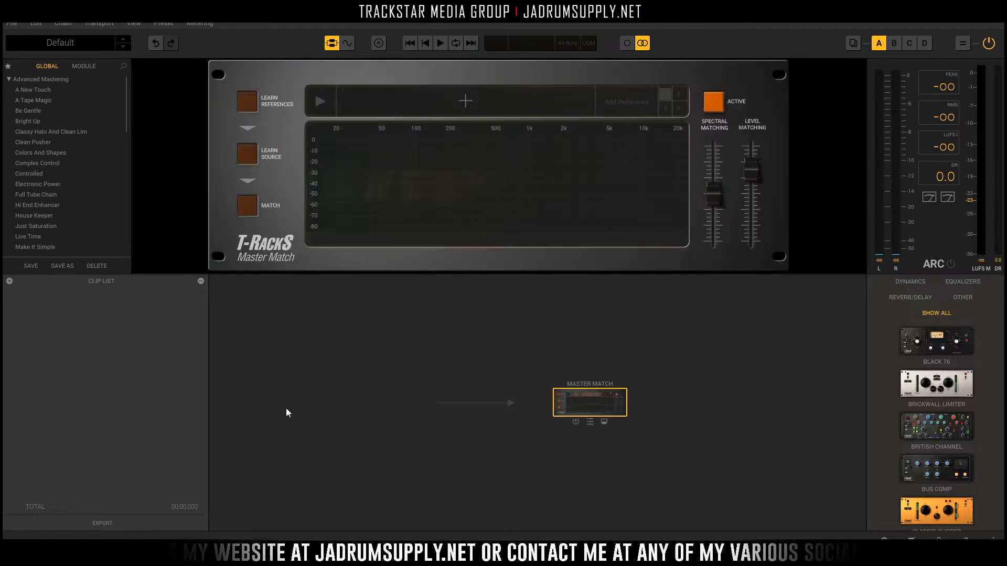
left_click(11, 26)
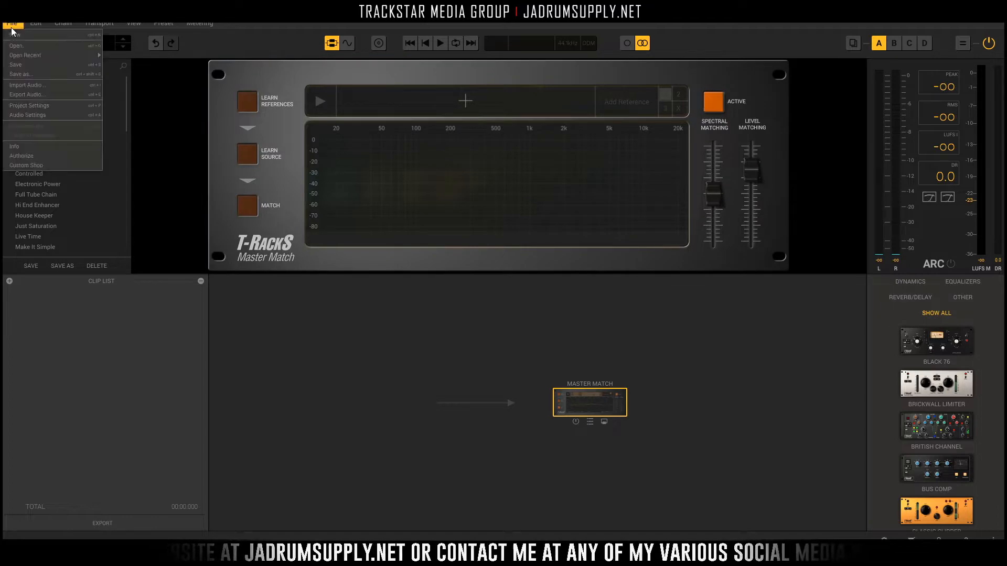
left_click(36, 72)
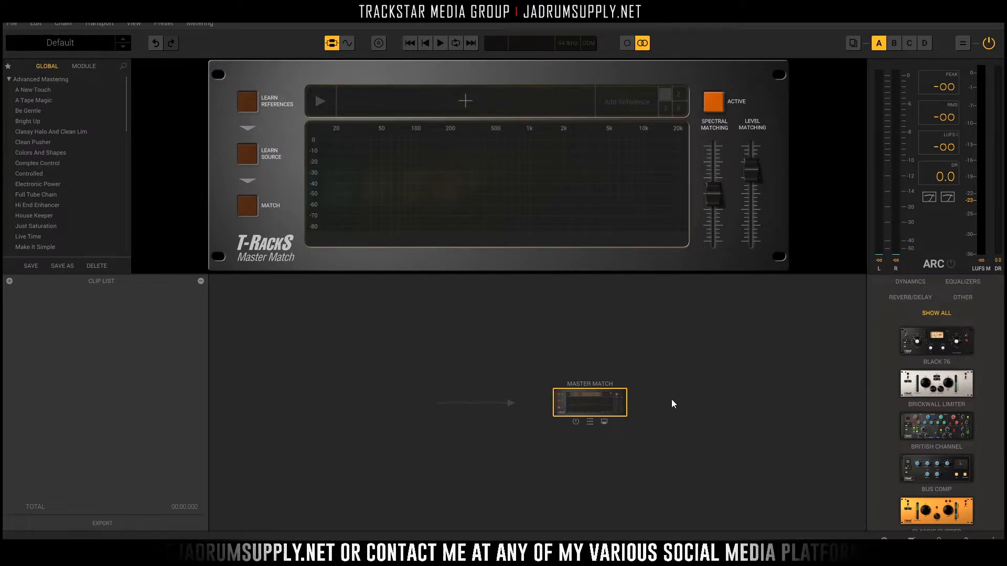
scroll(314, 273, "up", 3)
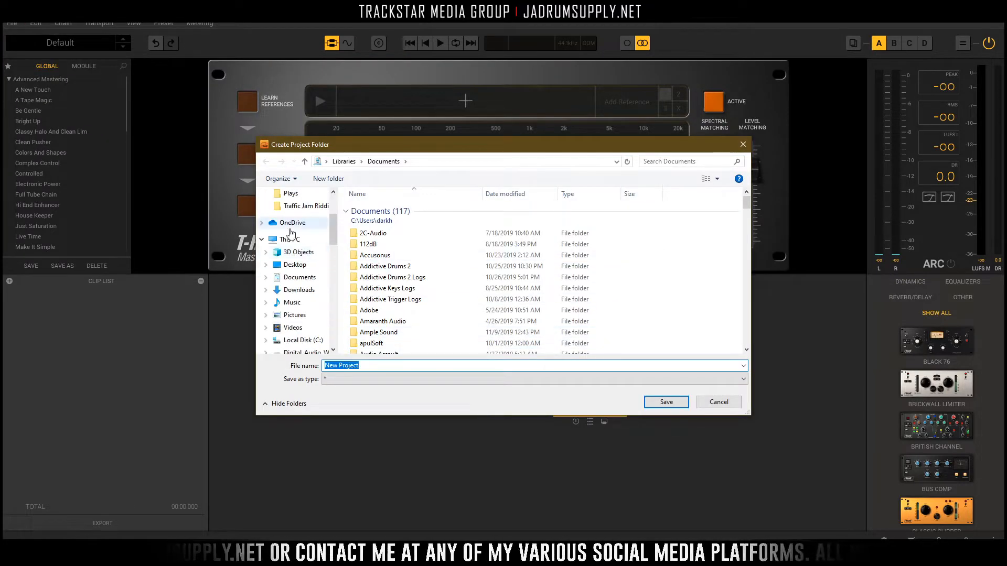
left_click(294, 264)
scroll(417, 270, "down", 3)
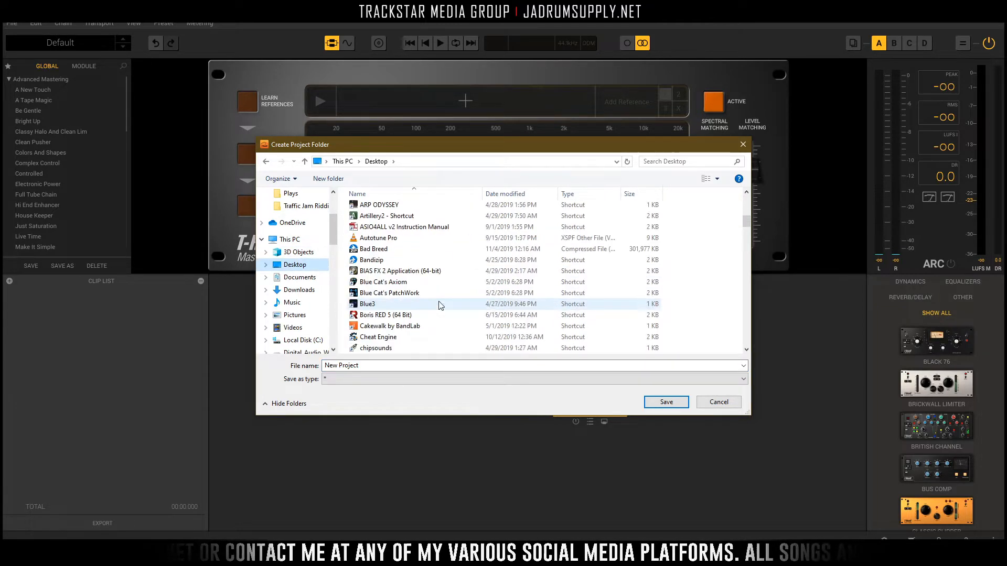
left_click(408, 365)
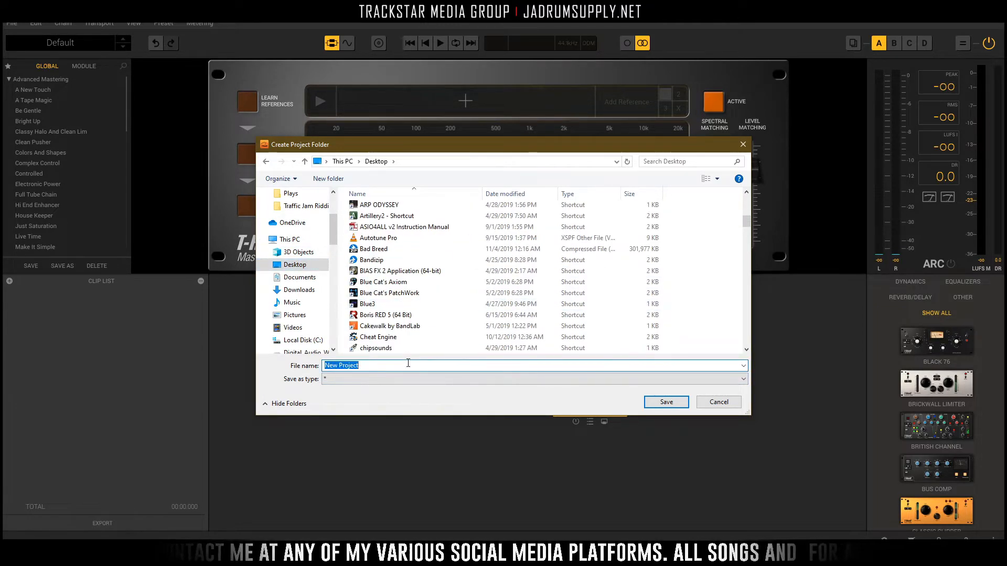
type("So Luckie - Watch Over Me")
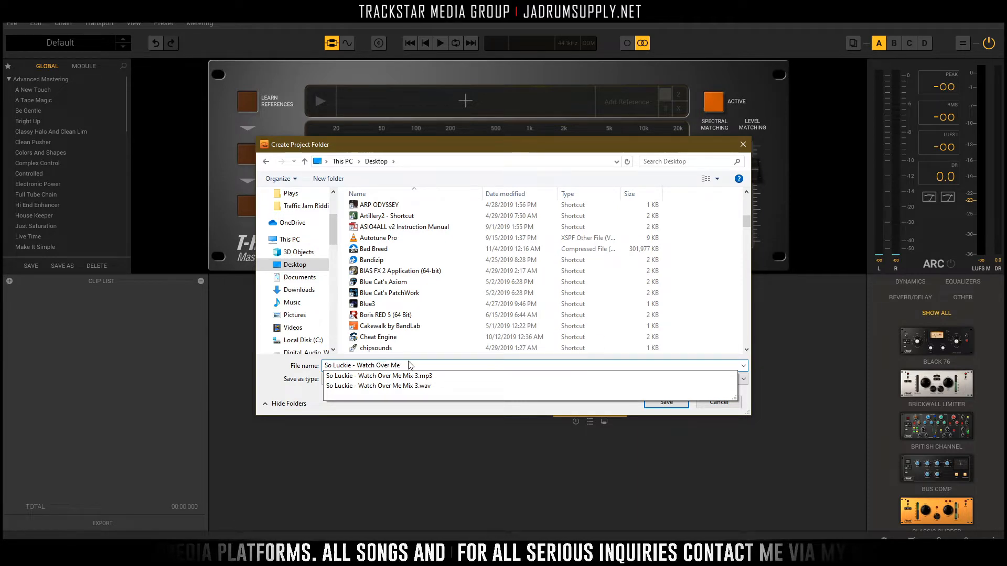
left_click(414, 386)
left_click(675, 404)
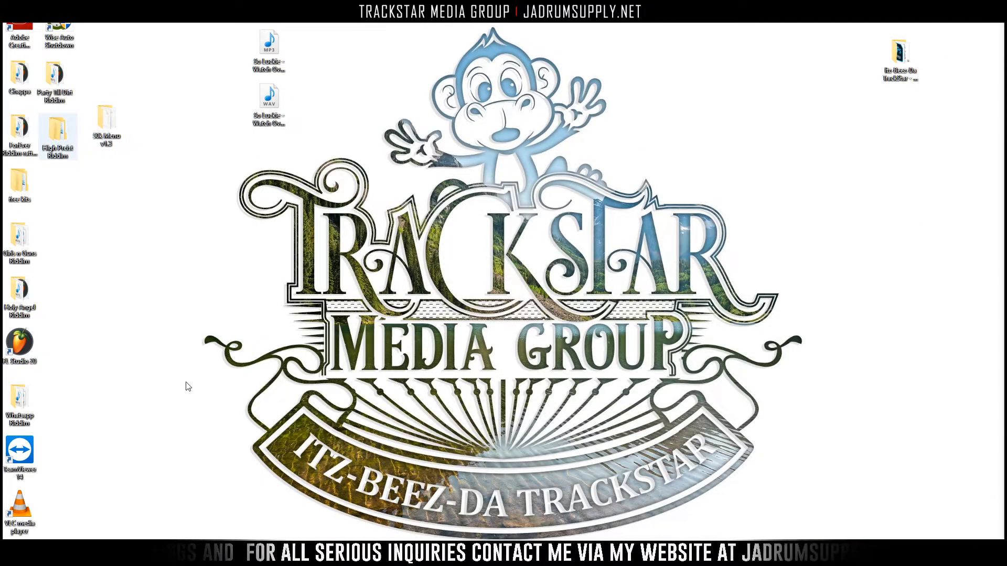
Step: Switch to the desktop and inspect the saved project's folder, including its Audio subfolder
double_click(58, 208)
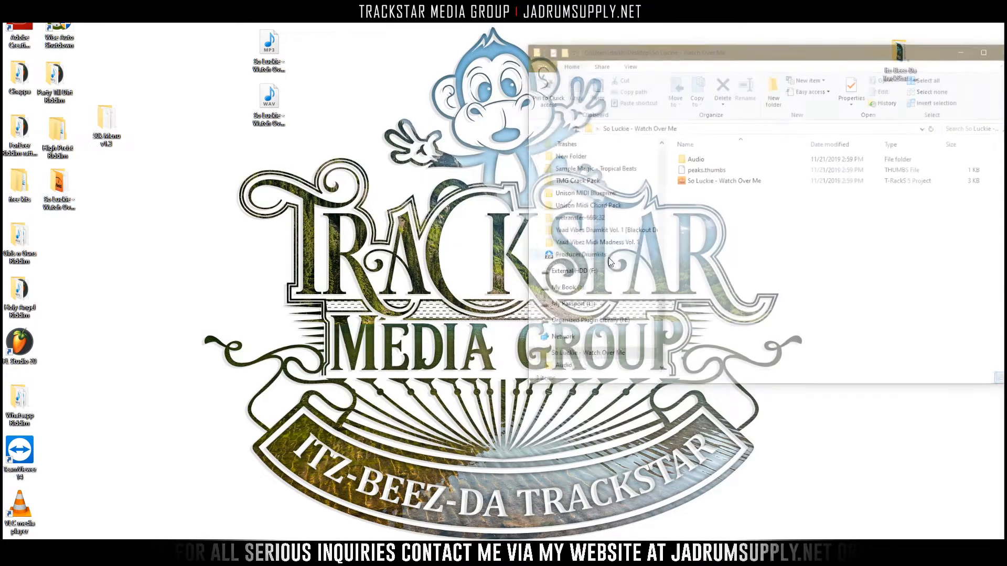
double_click(700, 159)
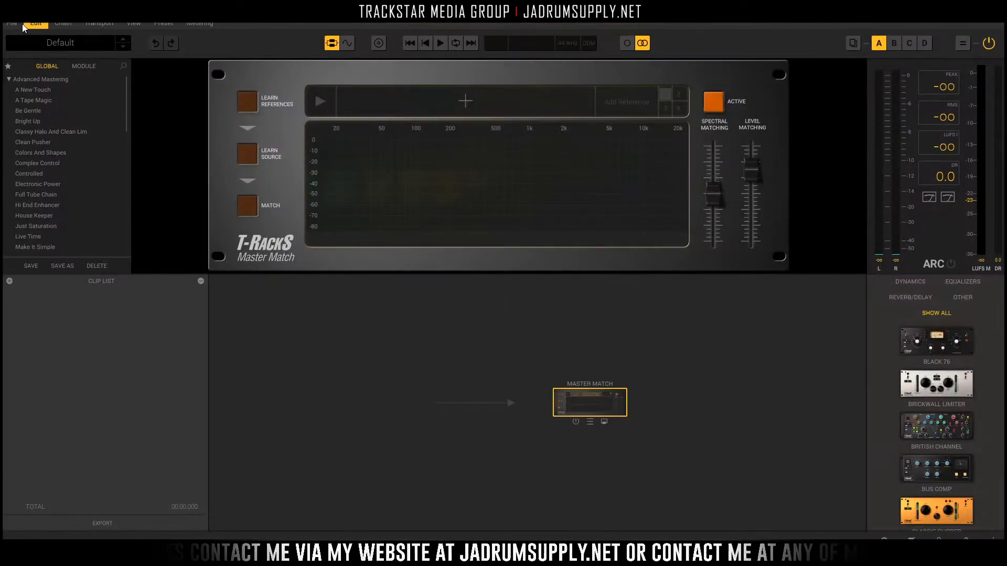
Step: Return to T-RackS and import the WAV version of "So Luckie - Watch Over Me Mix 3" from the Desktop
left_click(19, 25)
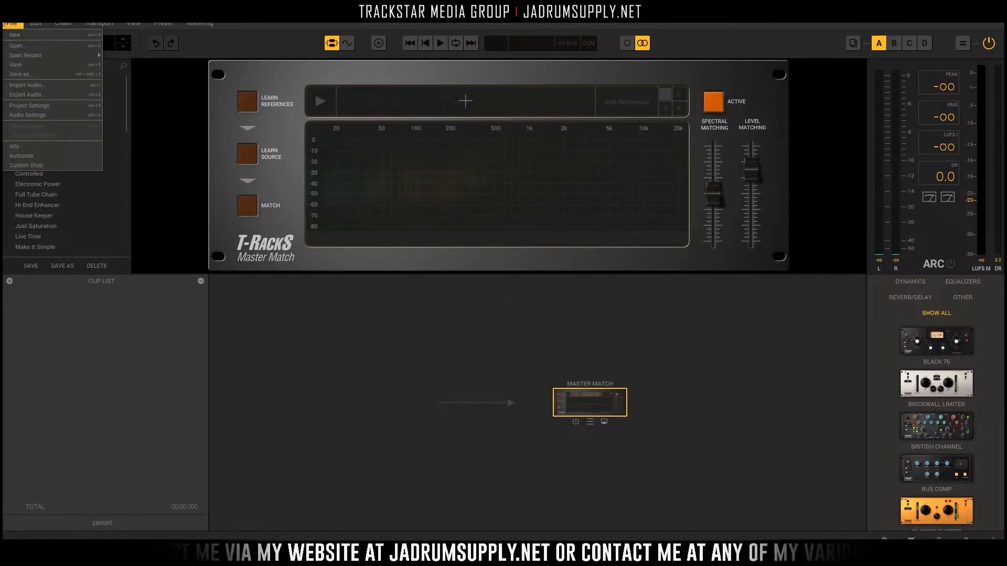
left_click(40, 85)
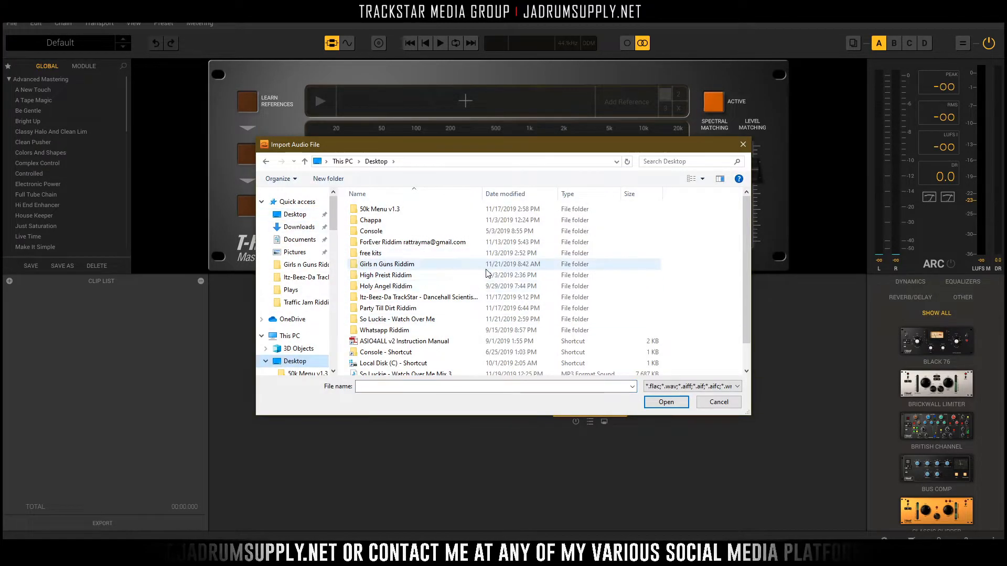
scroll(467, 273, "down", 1)
left_click(435, 360)
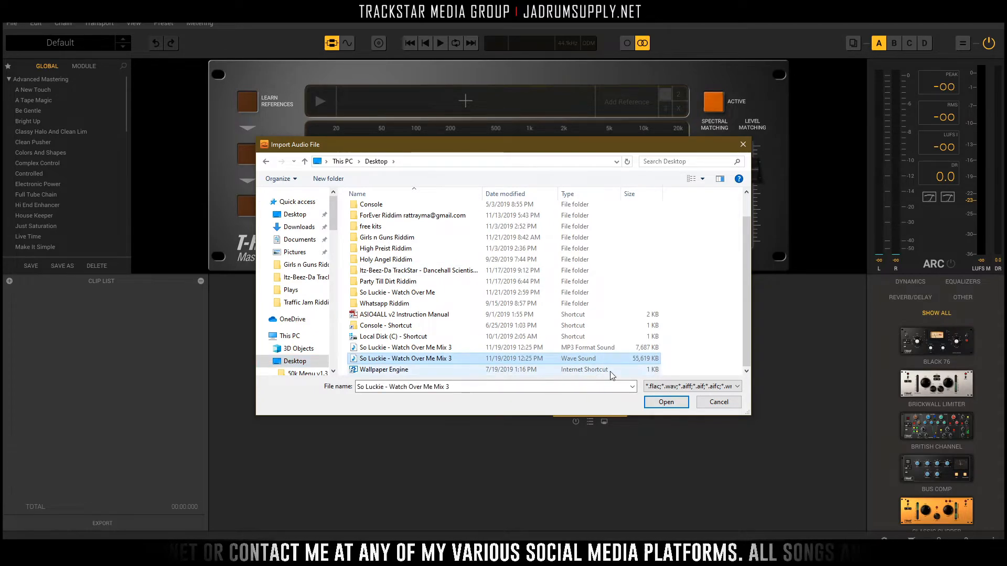
left_click(667, 402)
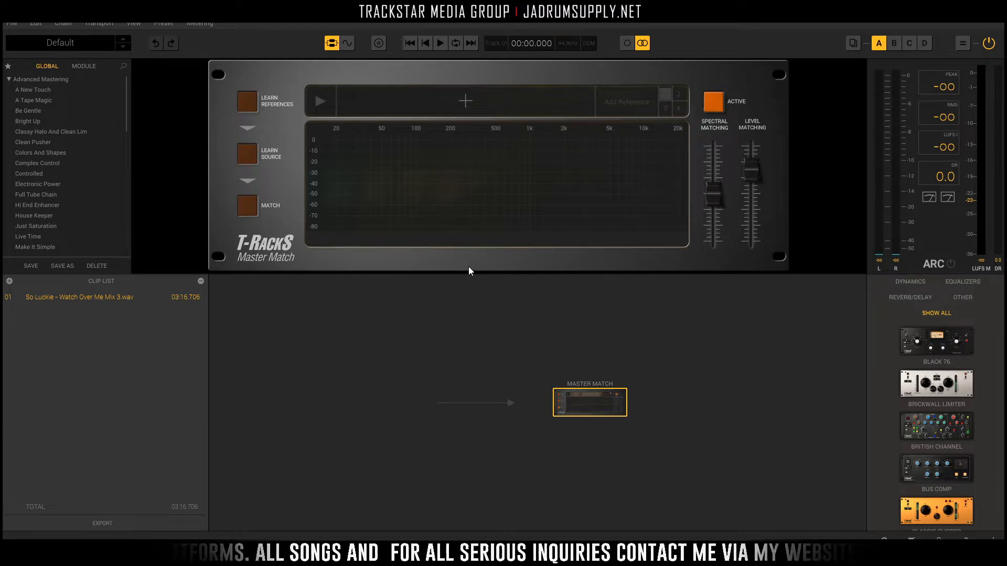
Step: Bring up the album assembly window, maximize it, and enlarge the imported song's waveform on the timeline for inspection
key("alt+Tab")
left_click_drag(458, 14, 678, 50)
left_click(717, 44)
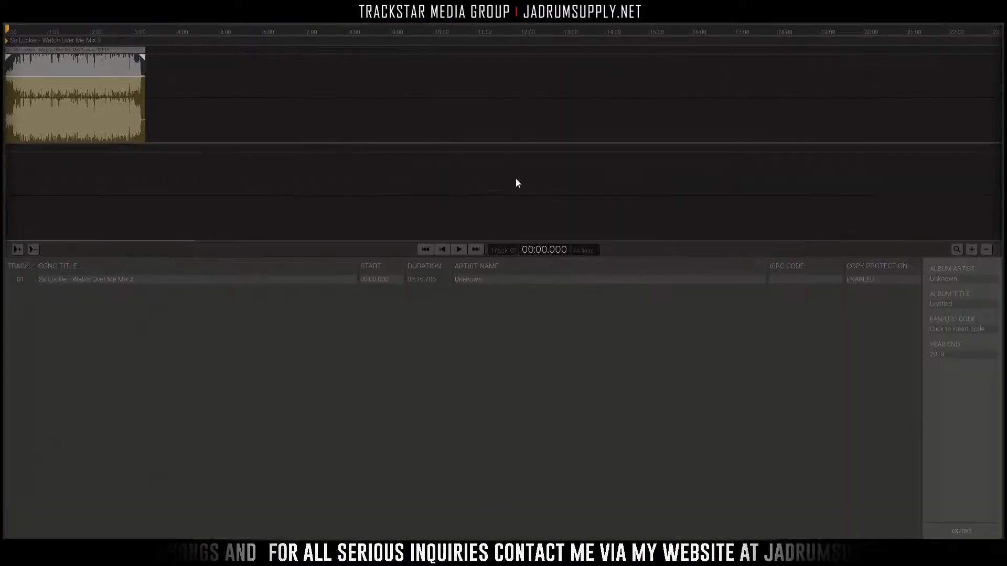
left_click(81, 99)
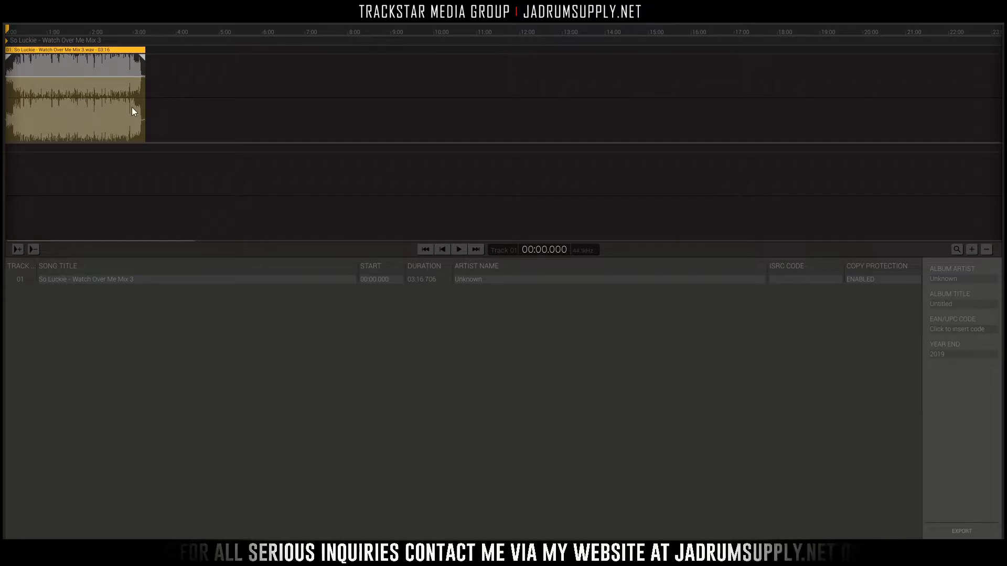
left_click(970, 250)
left_click(968, 250)
left_click(986, 250)
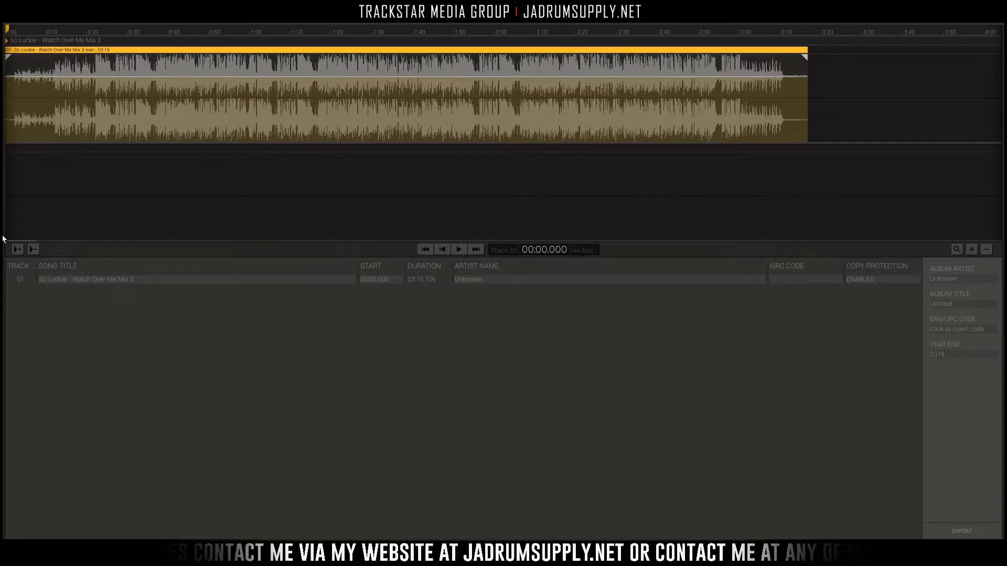
Step: Try adding two track markers at the start of the song, and remove them again
left_click(17, 250)
left_click(17, 250)
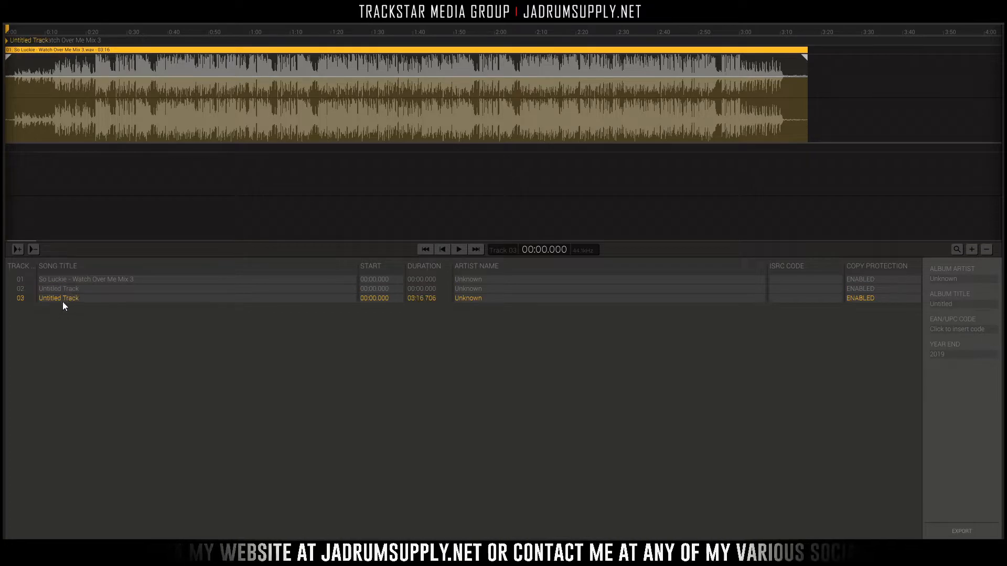
left_click(32, 250)
left_click(33, 250)
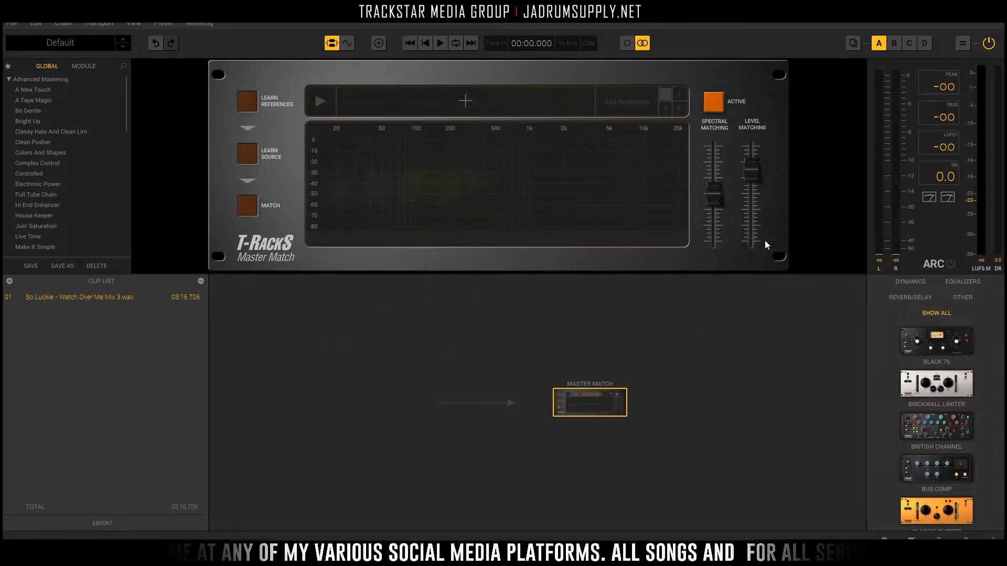
Step: Play the song from the start and examine its levels, spectrum, spectrogram and stereo image in the maximized metering window
scroll(937, 382, "down", 10)
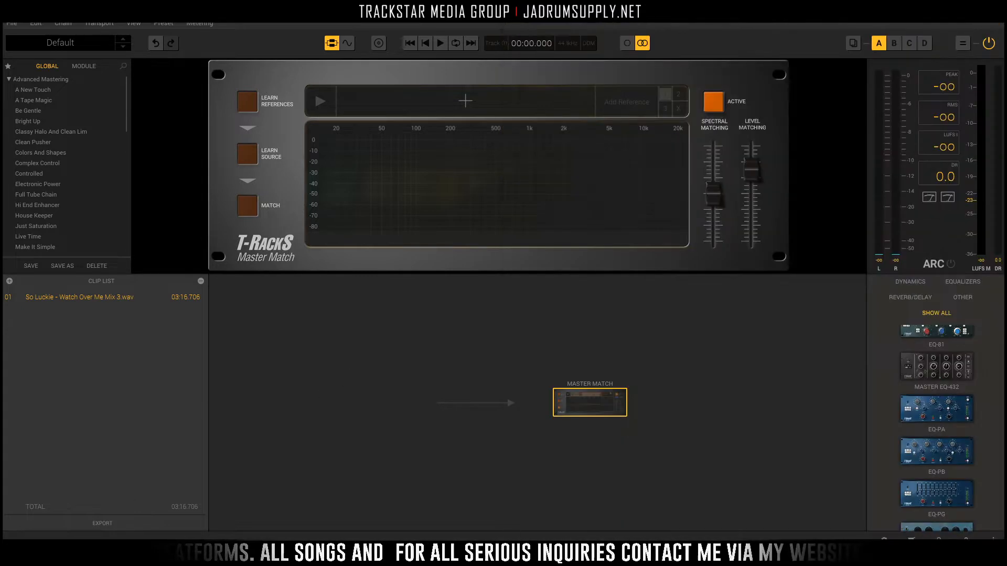
key("space")
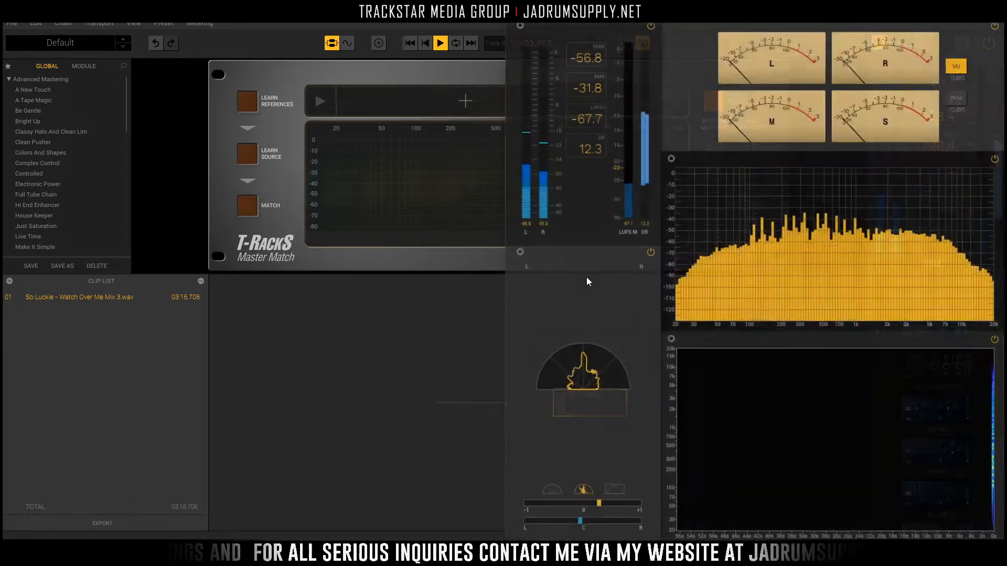
left_click(969, 10)
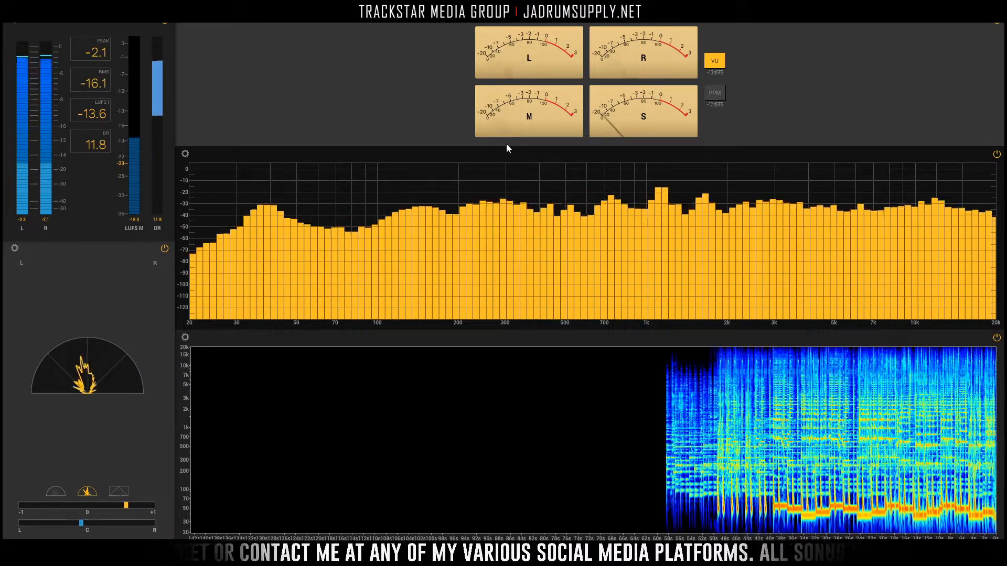
key("space")
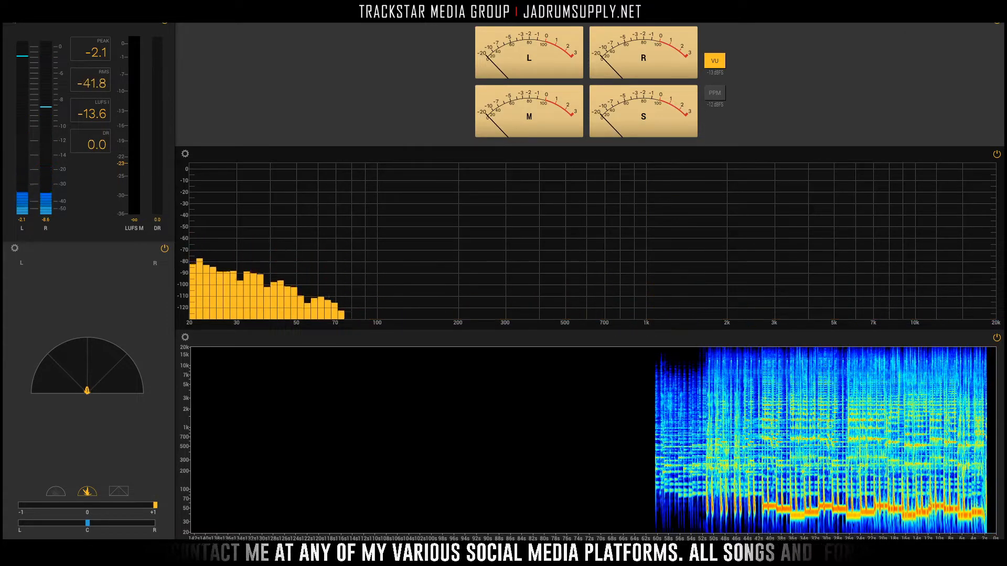
key("Escape")
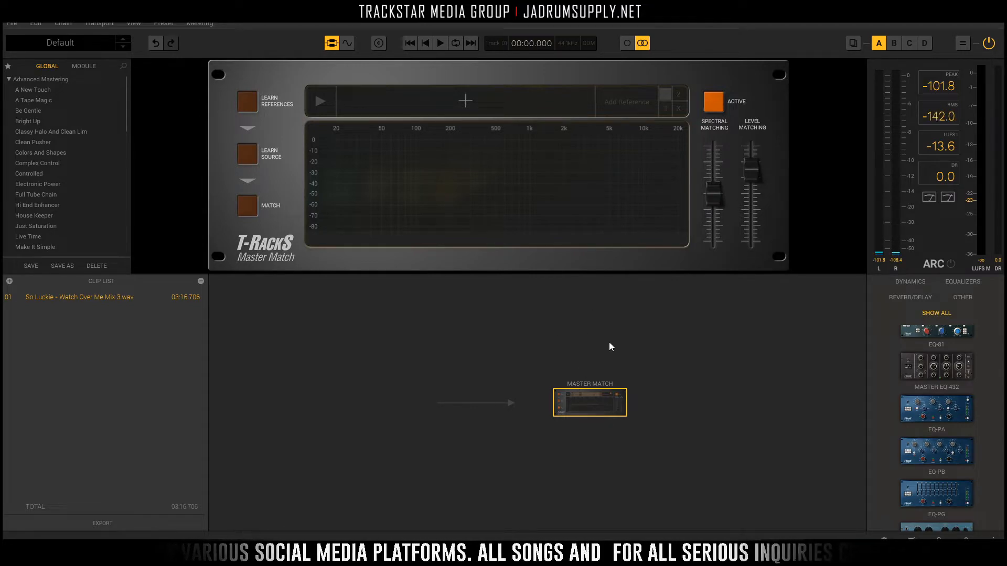
Step: Widen the module browser so that the processors are laid out in three columns
scroll(908, 380, "up", 1)
scroll(949, 367, "up", 6)
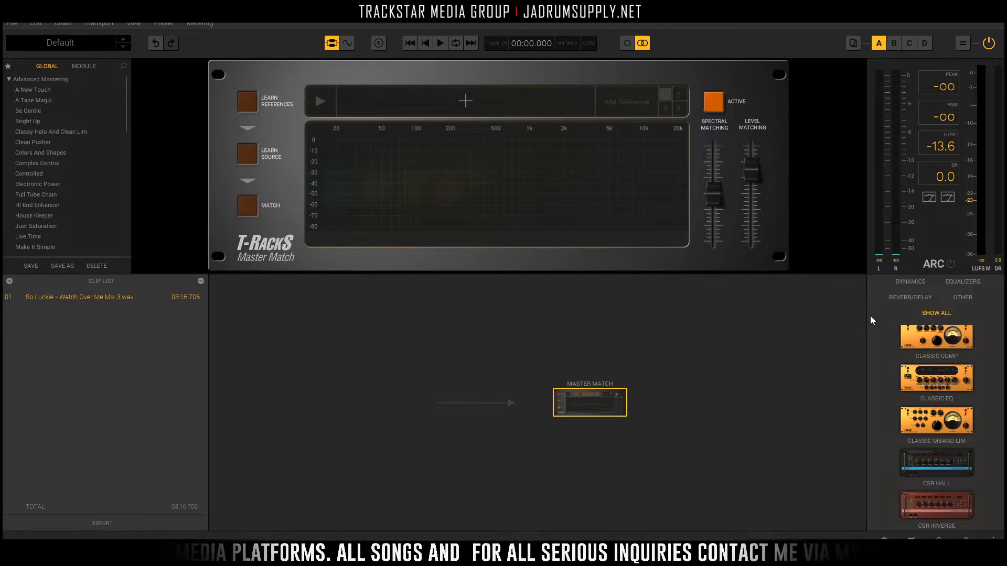
left_click_drag(866, 309, 596, 301)
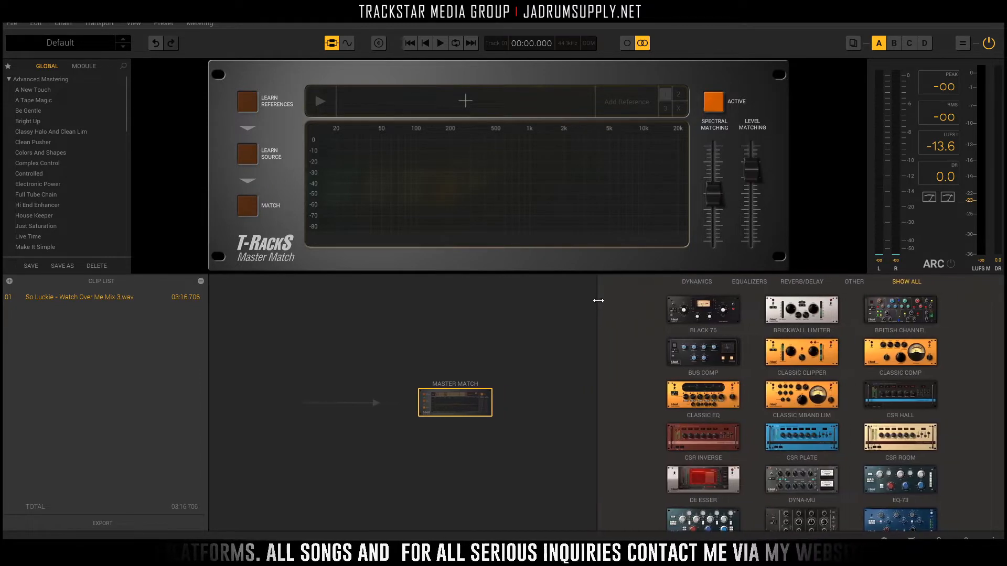
Step: Look through the complete list of processors, from Black 76 to White Channel, for modules suited to the mastering chain
scroll(802, 355, "down", 8)
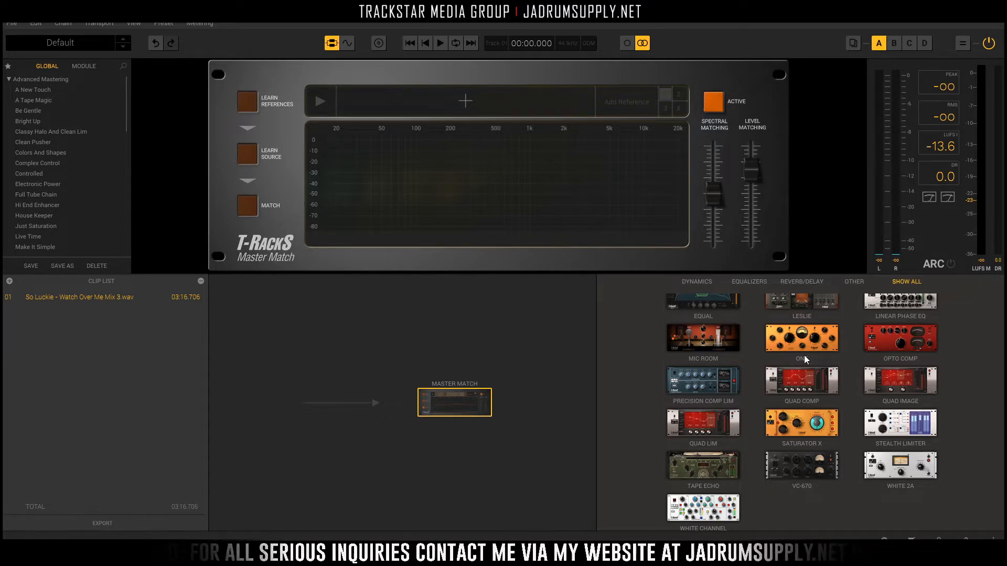
scroll(767, 501, "up", 3)
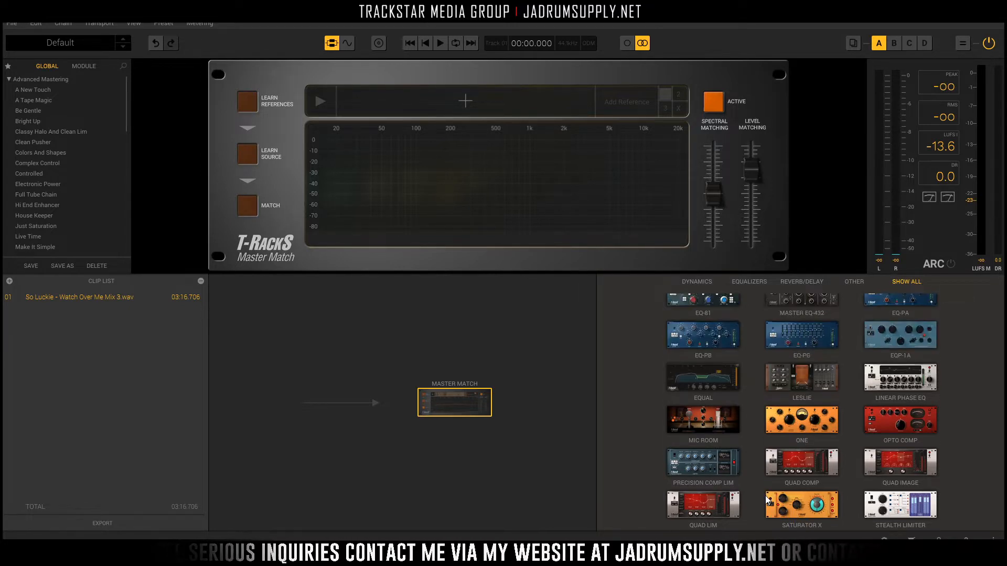
scroll(768, 501, "up", 8)
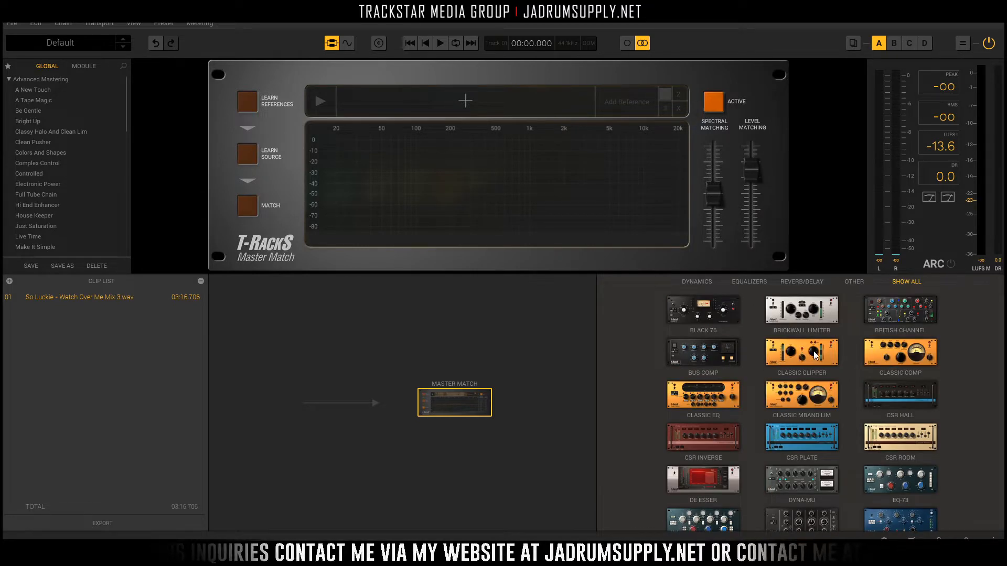
scroll(798, 361, "down", 10)
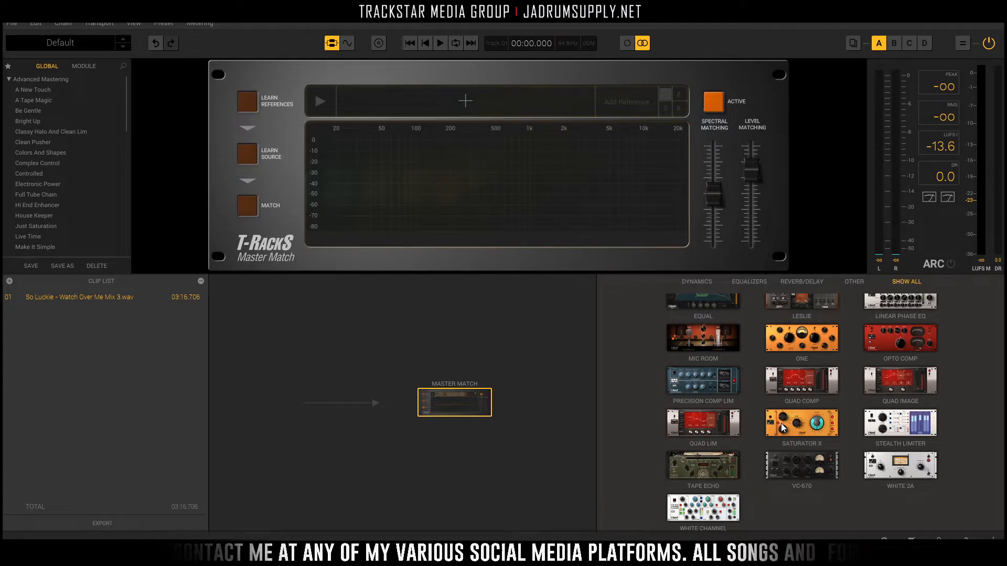
scroll(808, 403, "up", 3)
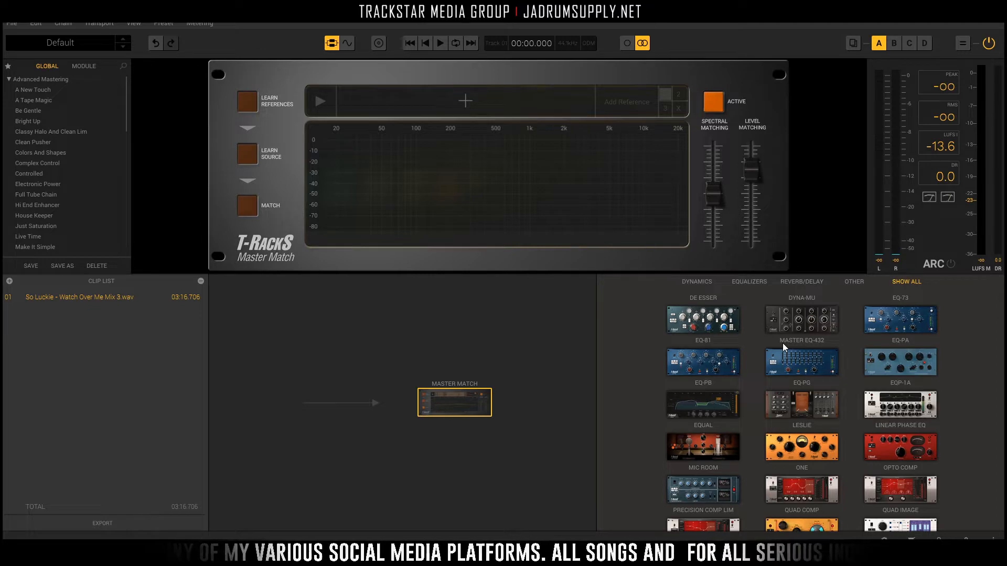
scroll(781, 370, "up", 5)
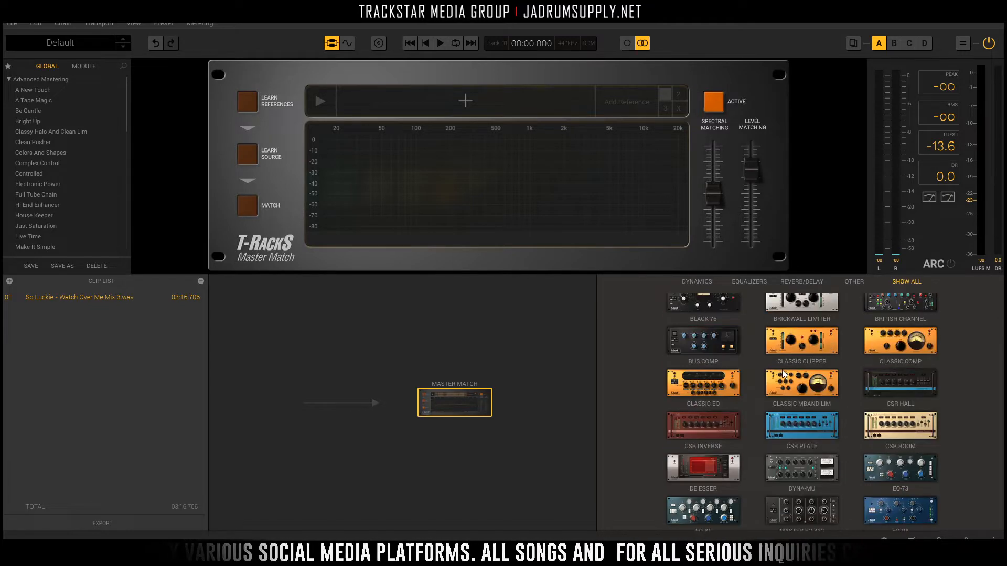
scroll(782, 374, "up", 1)
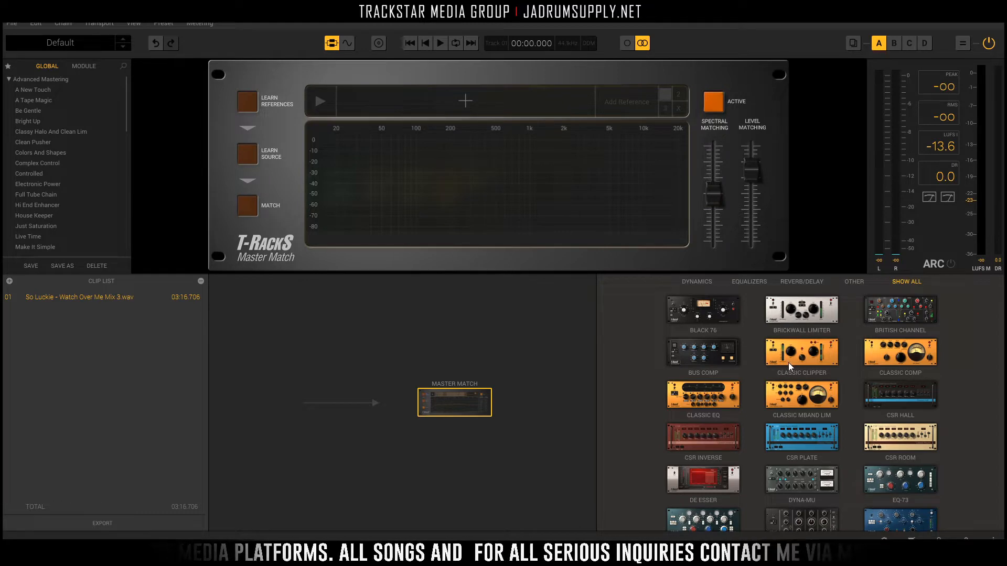
scroll(826, 354, "down", 1)
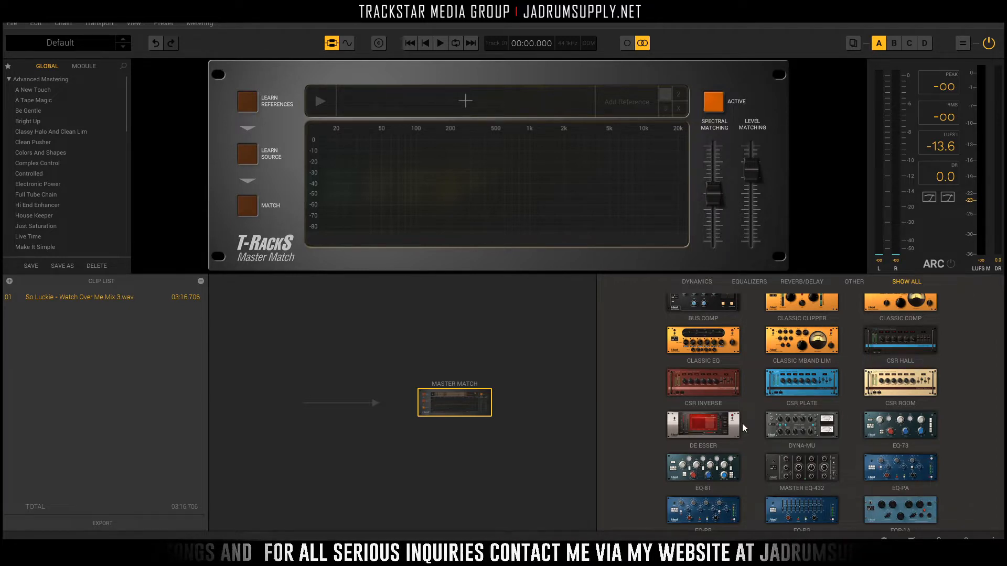
scroll(798, 438, "down", 2)
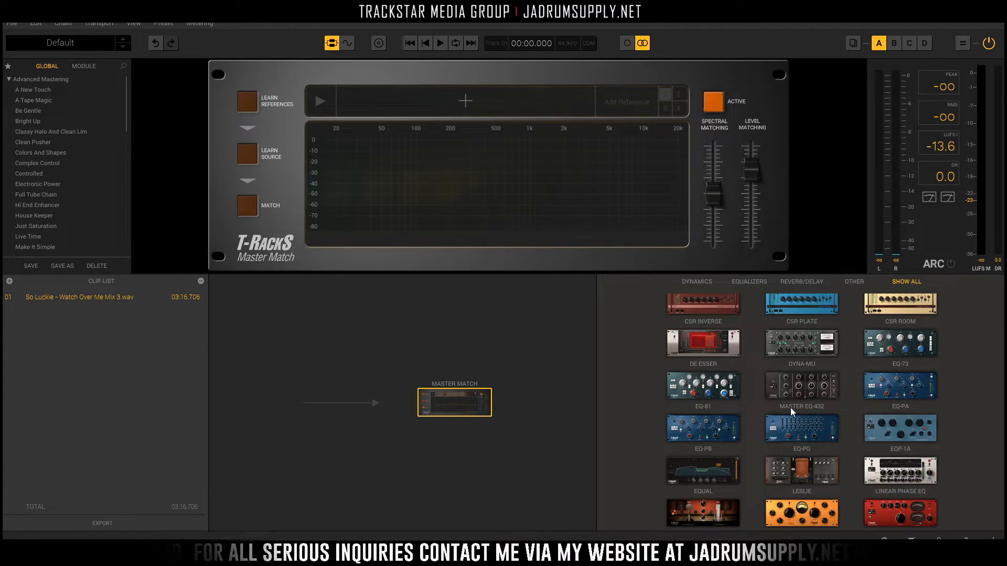
Step: Add the De Esser to the mastering chain ahead of Master Match
double_click(709, 341)
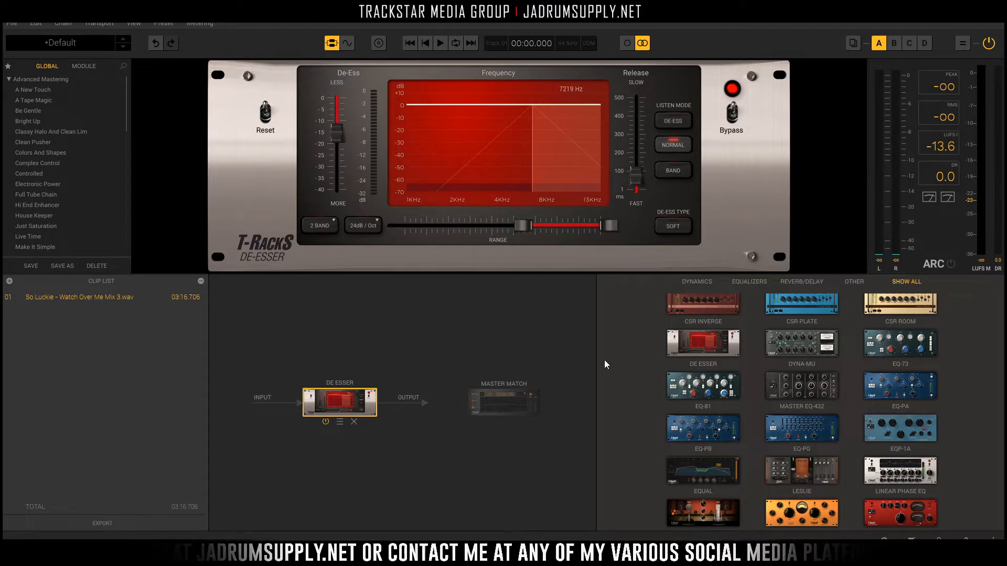
Step: Try an EQual after the De Esser with a -2.9 dB cut at 10.34 kHz, remove it again and return to the De Esser
double_click(700, 474)
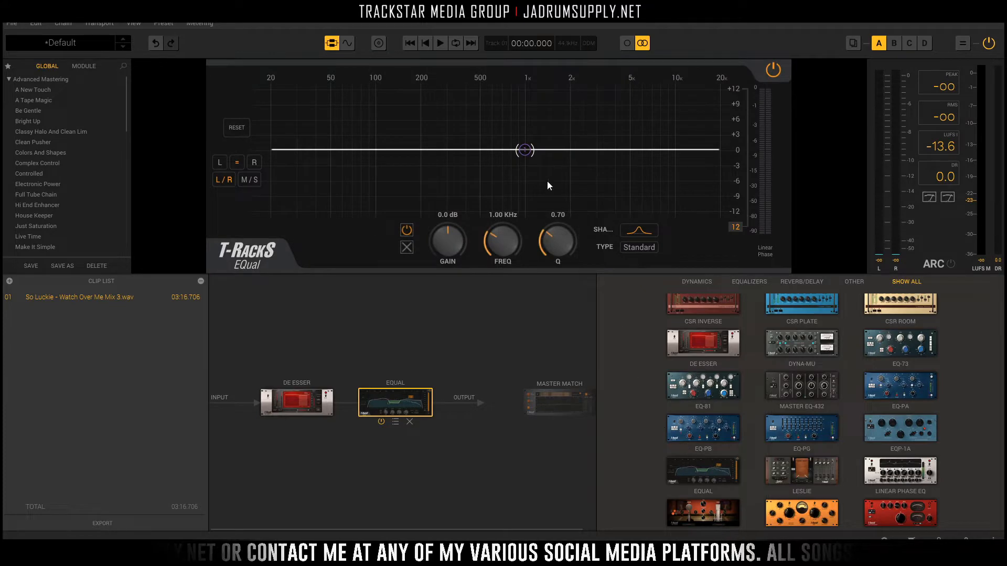
left_click_drag(676, 150, 676, 165)
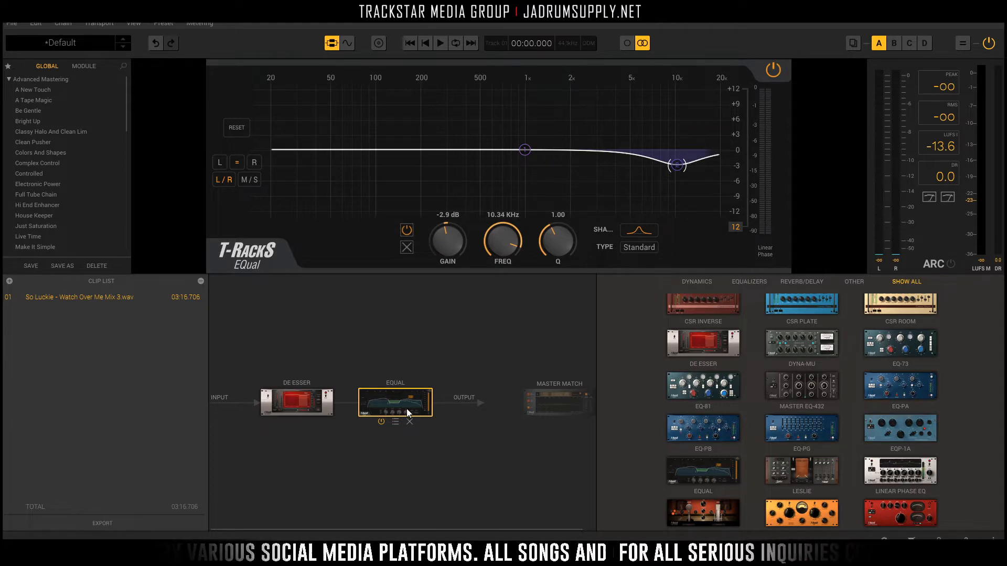
left_click(410, 422)
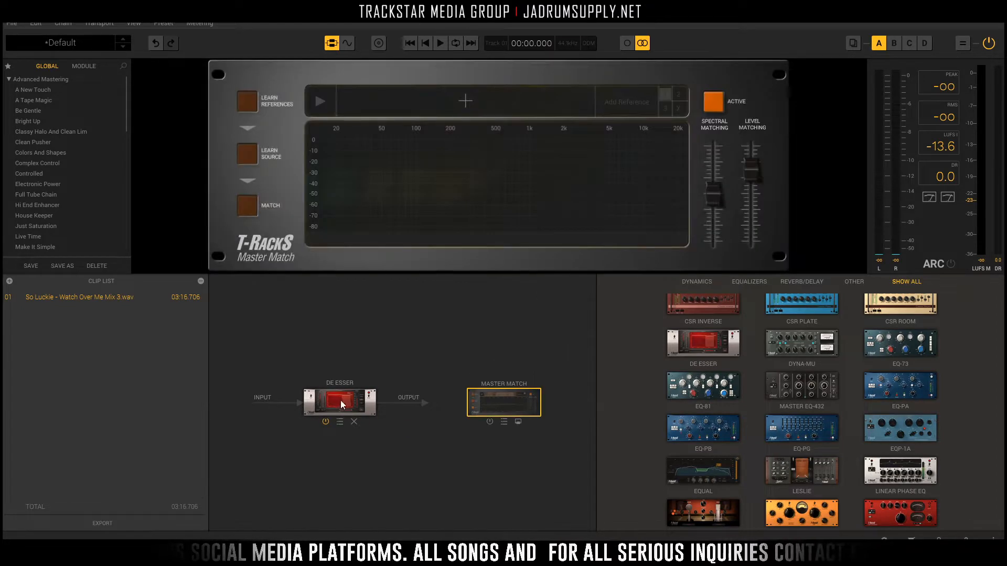
left_click(339, 402)
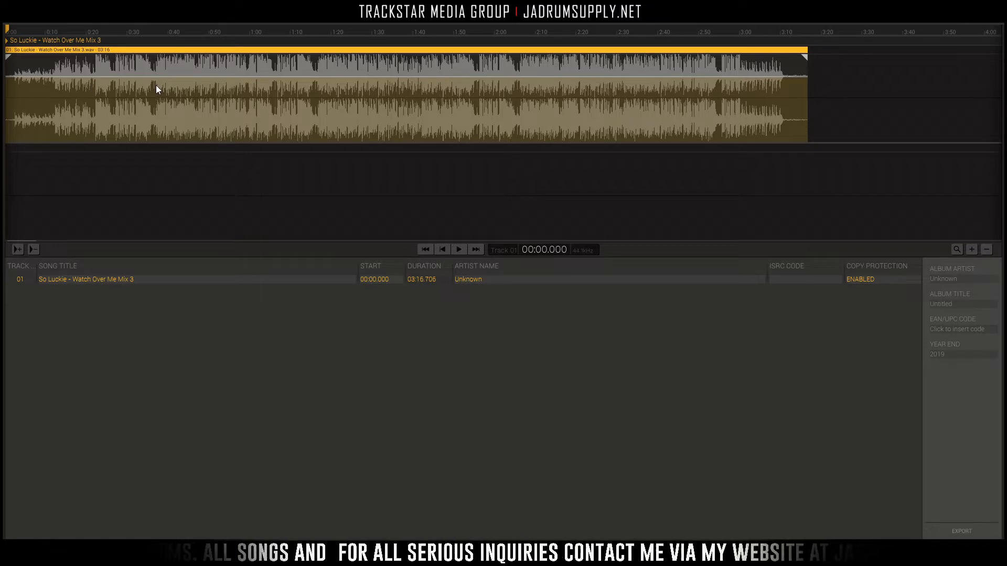
Step: Play the song from several points around 0:22 in the album assembly view and try to mark a section there
left_click(156, 68)
left_click(127, 72)
left_click(95, 70)
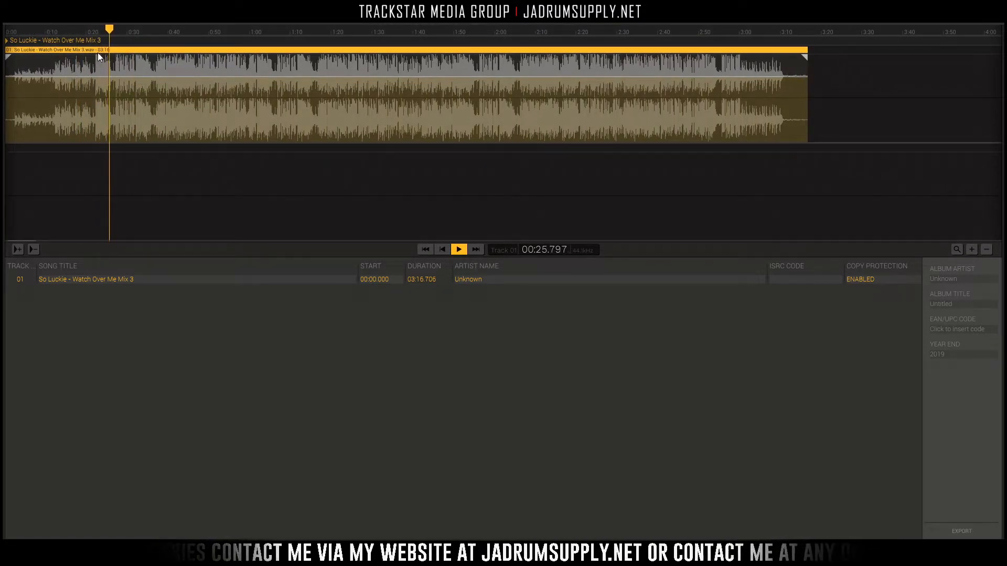
left_click(98, 55)
left_click_drag(96, 51, 46, 49)
key("space")
left_click(94, 157)
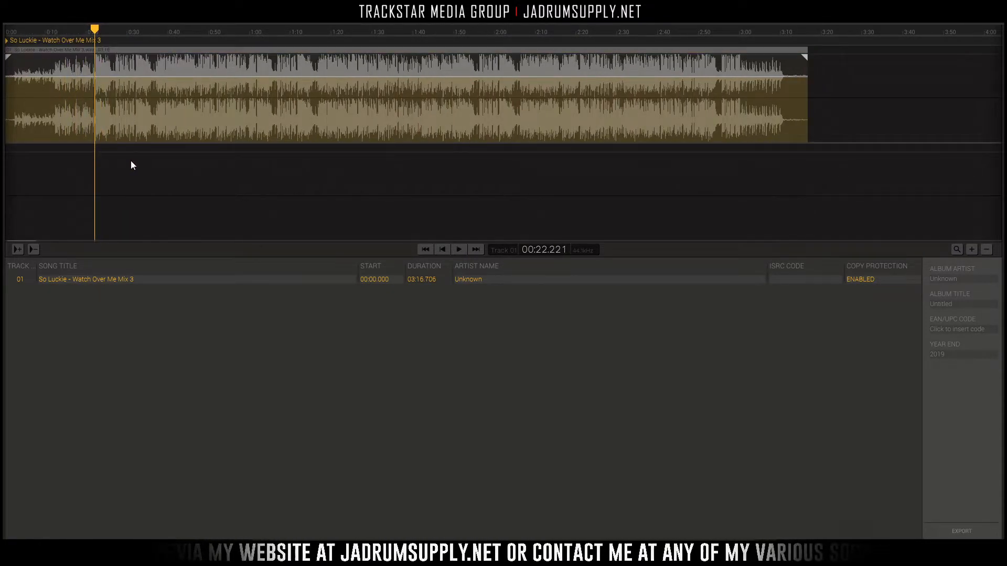
left_click(96, 129)
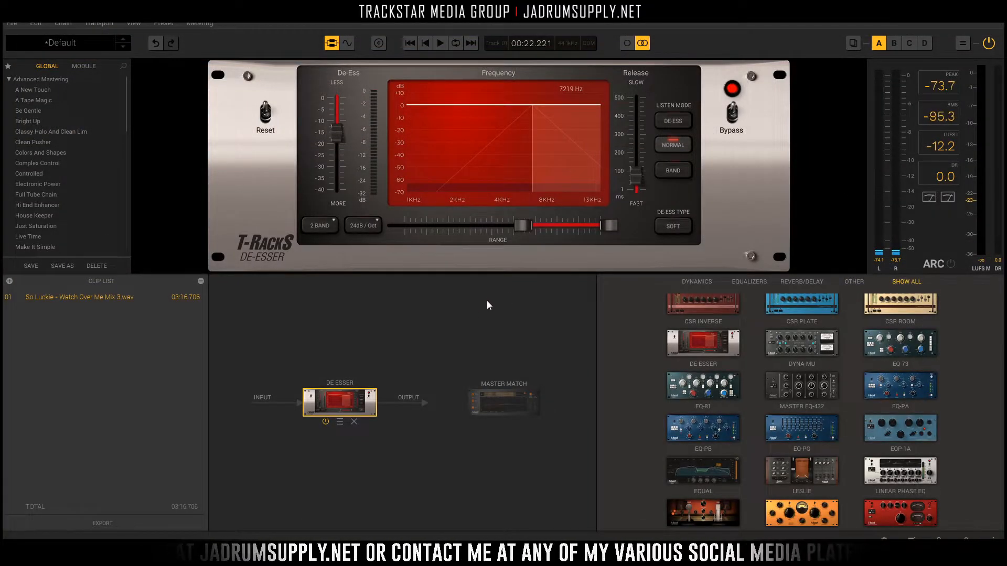
Step: Show the clip's waveform in place of the chain and loop playback over the section from about 0:23 to 0:47
key("Tab")
left_click(297, 316)
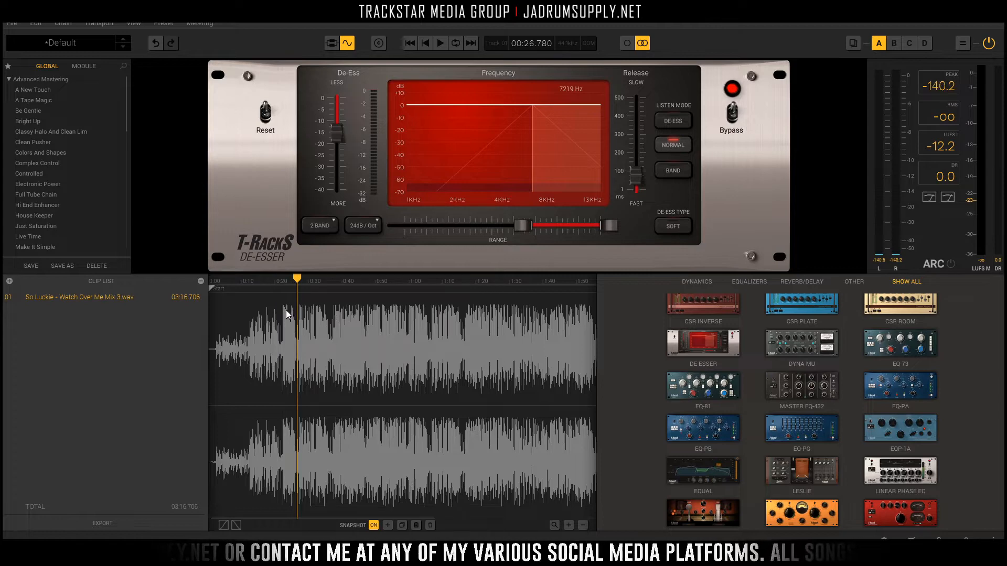
left_click(333, 309)
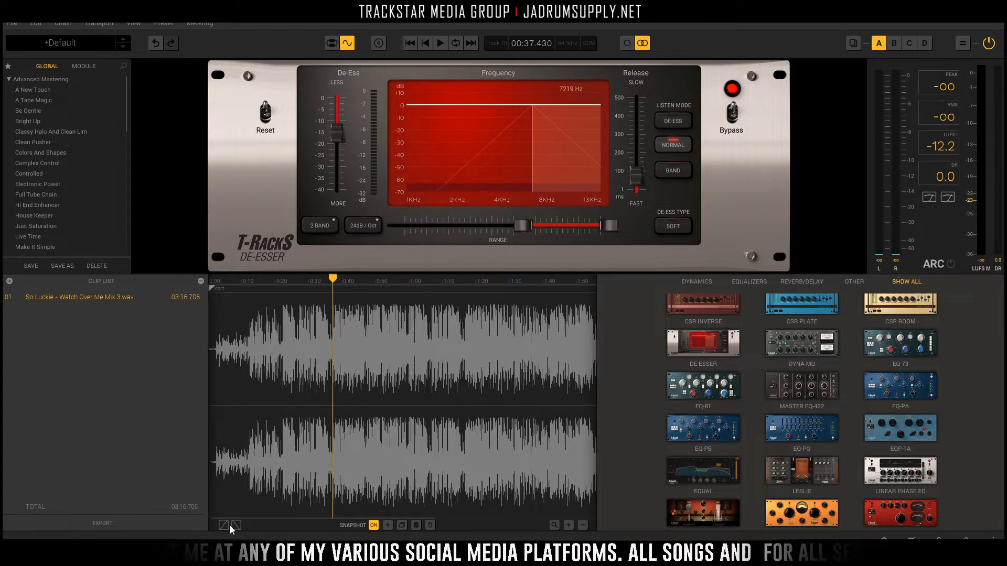
left_click(284, 326)
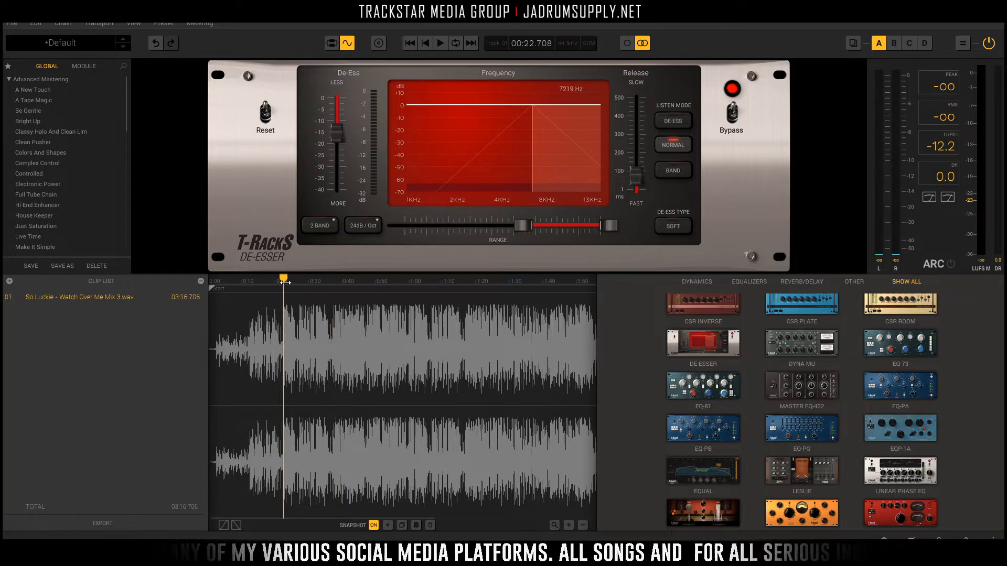
left_click_drag(285, 283, 366, 297)
key("space")
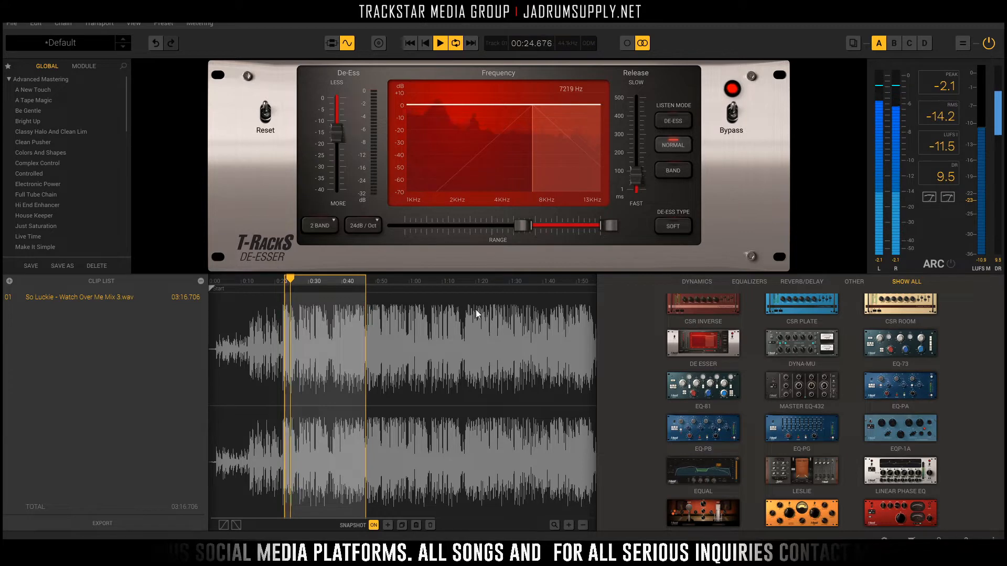
key("space")
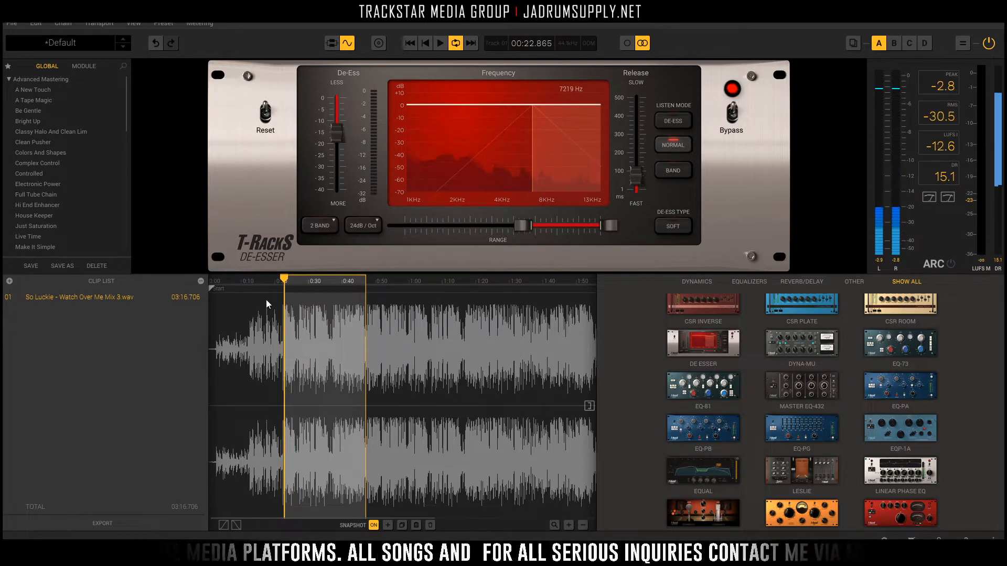
Step: Move the start of the loop section slightly earlier, to 00:21.925
left_click(280, 301)
left_click(288, 296)
left_click_drag(285, 284, 282, 283)
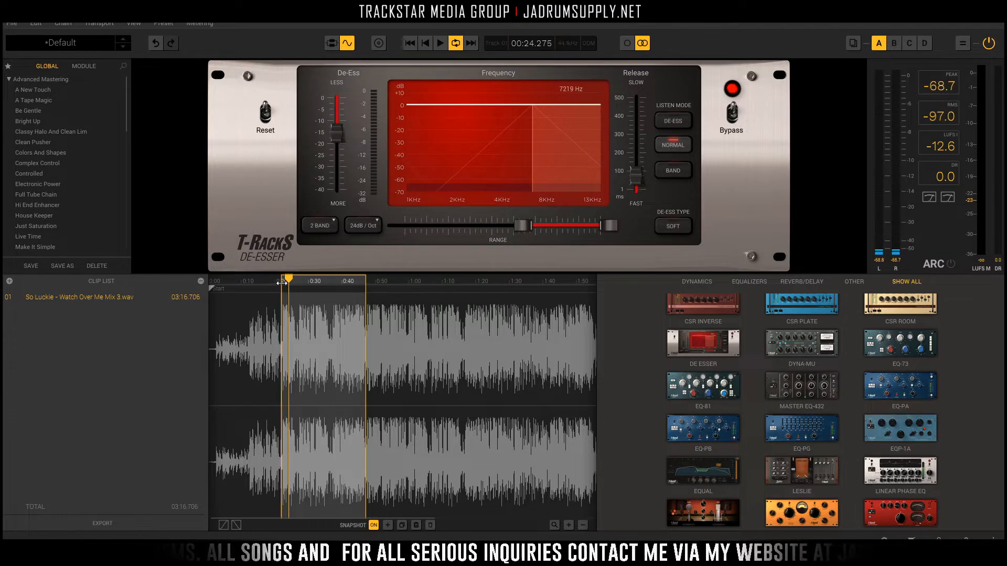
Step: Play the loop in the De-Esser's Normal and De-Ess listen modes, leaving it on De-Ess
key("space")
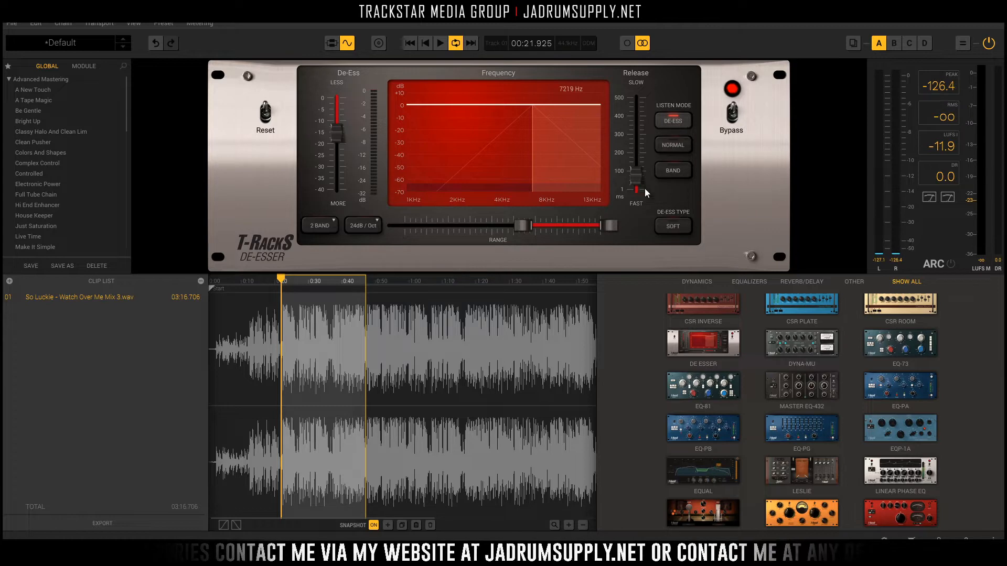
key("space")
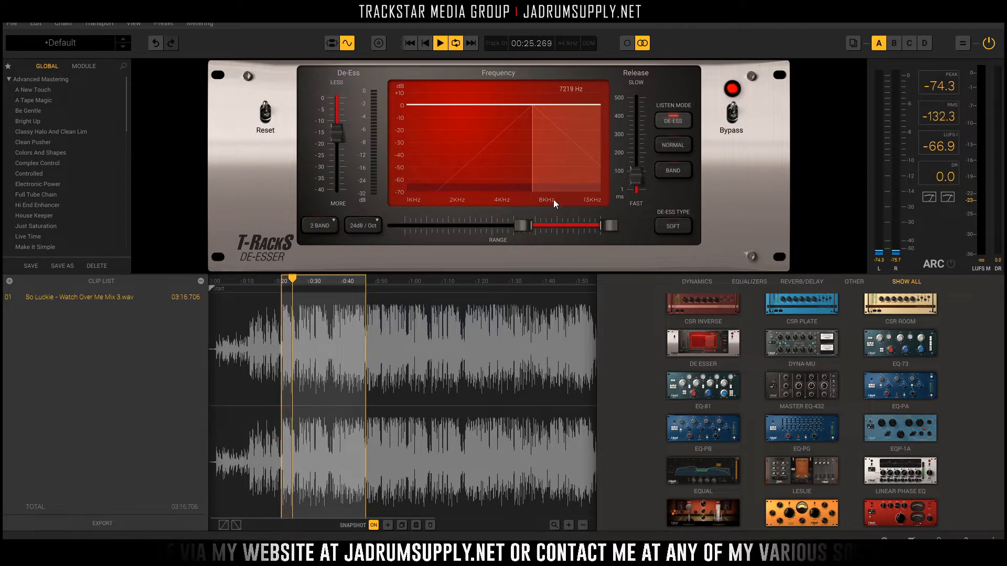
key("space")
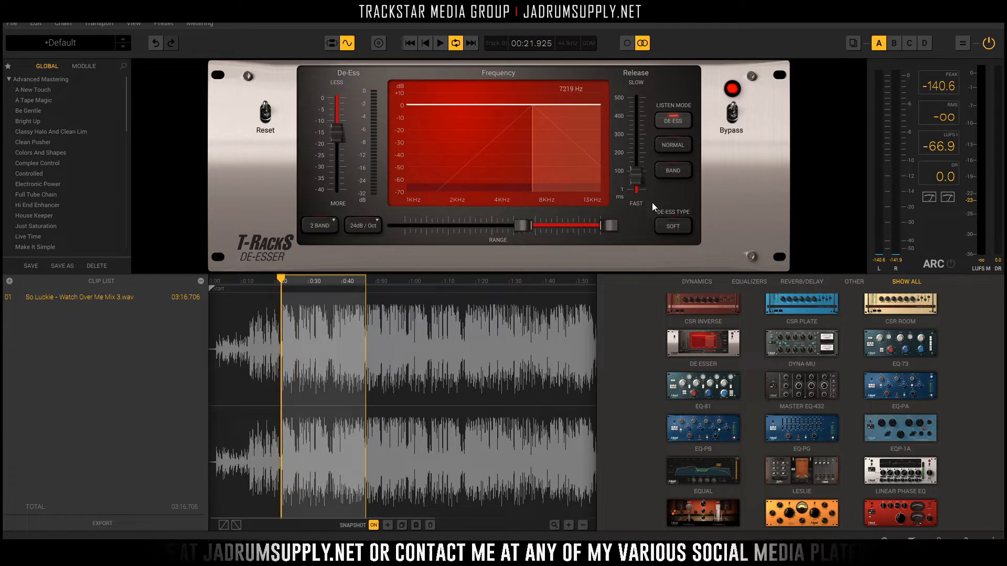
key("space")
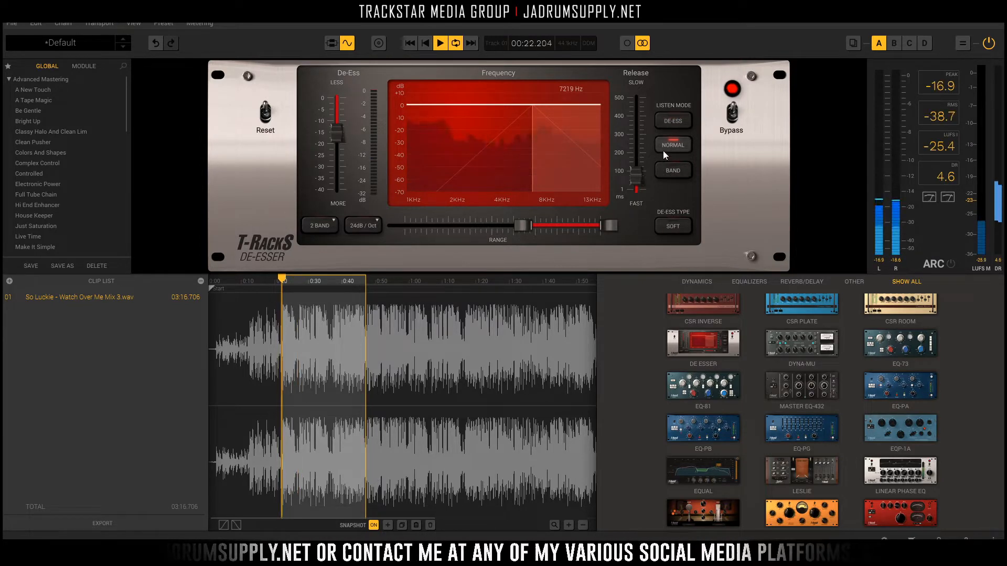
left_click(669, 119)
Step: Set the De-Esser's de-ess amount to -29 dB and audition the loop with it
left_click_drag(338, 140, 338, 172)
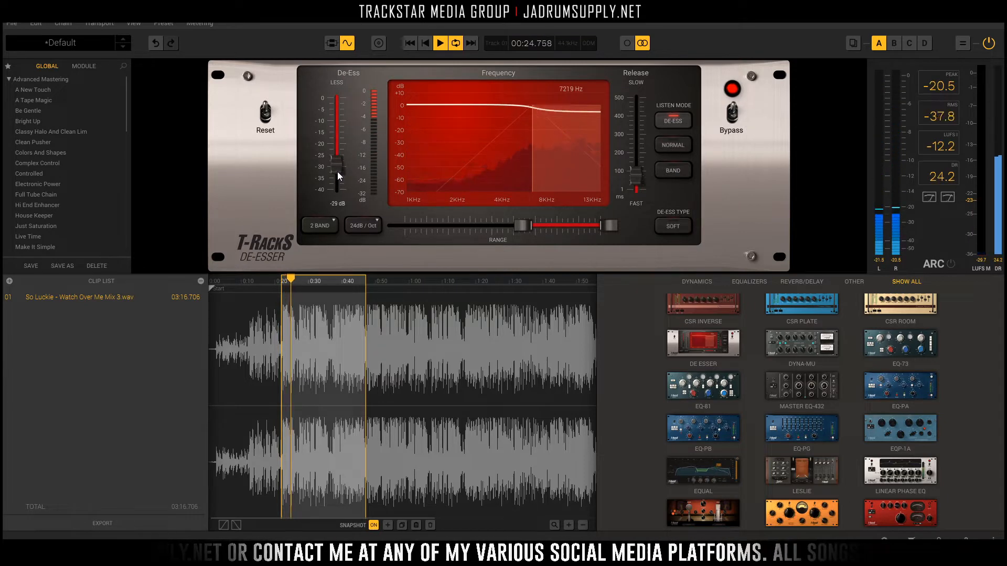
key("space")
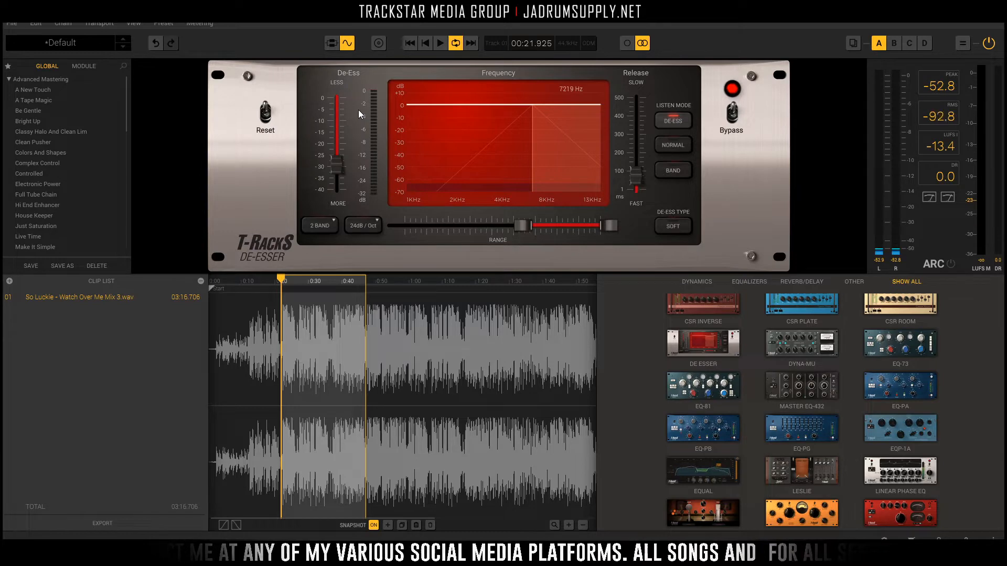
key("space")
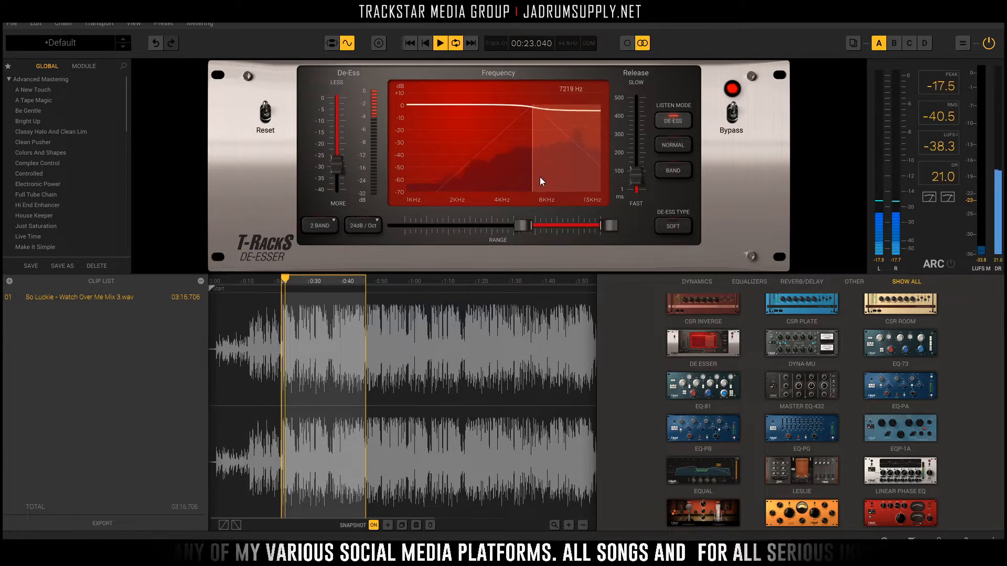
key("space")
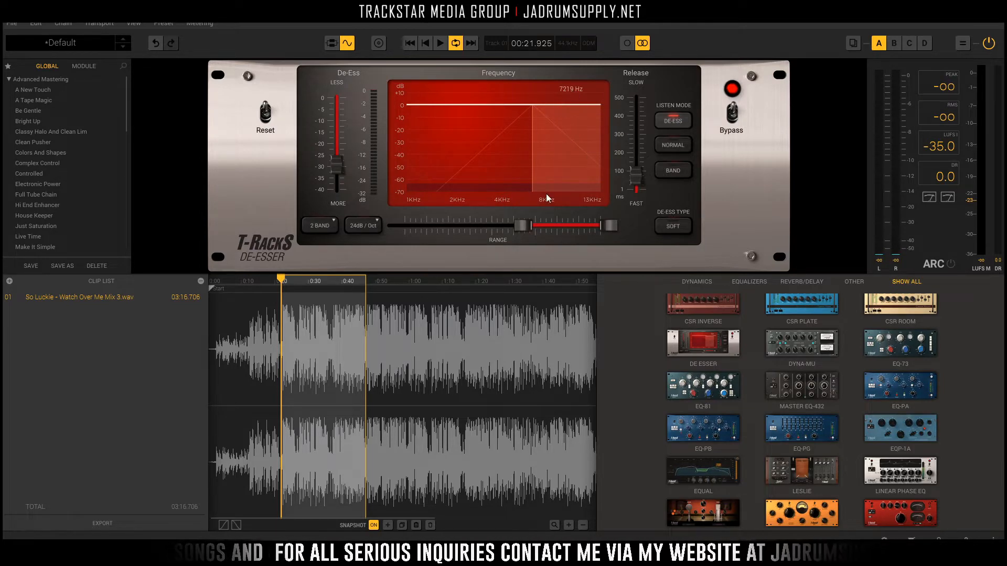
Step: Set the lower limit of the De-Esser's frequency range to 7093 Hz while the loop plays
key("space")
mouse_move(338, 162)
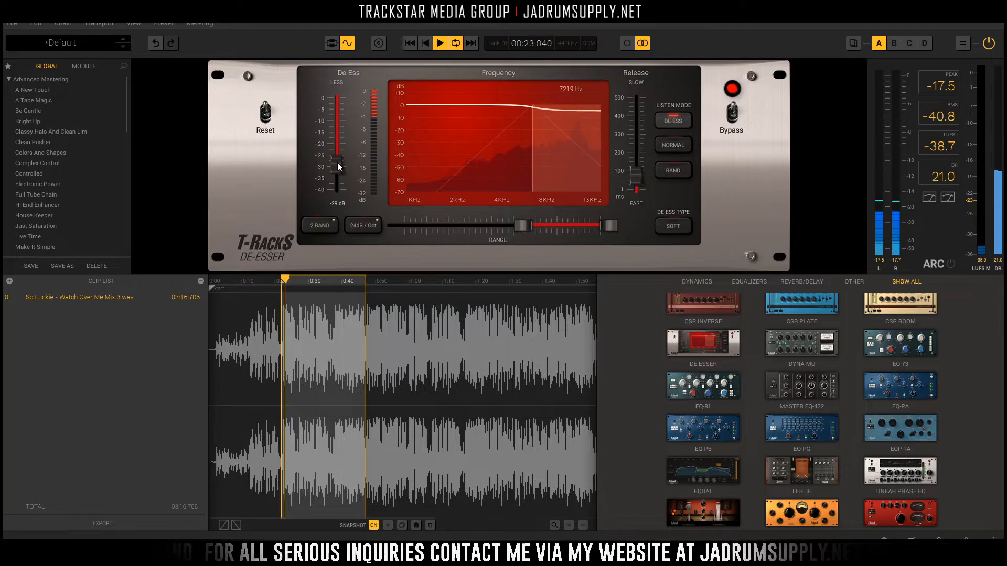
mouse_move(520, 226)
left_mouse_down()
mouse_move(500, 231)
mouse_move(521, 227)
left_mouse_up()
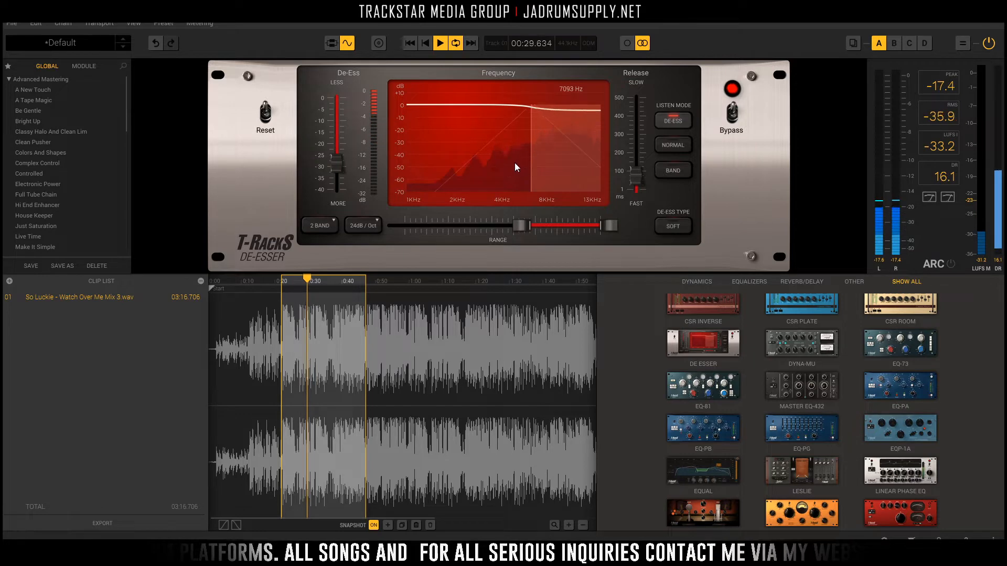
key("space")
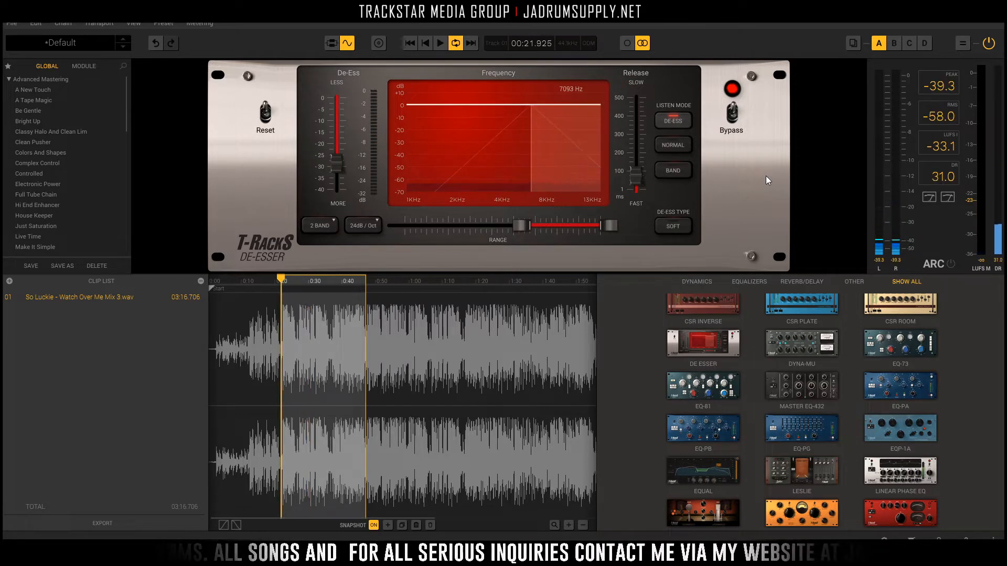
Step: Set the de-ess amount to -27 dB and the lower limit of the frequency range to 7643 Hz during playback
key("space")
mouse_move(347, 168)
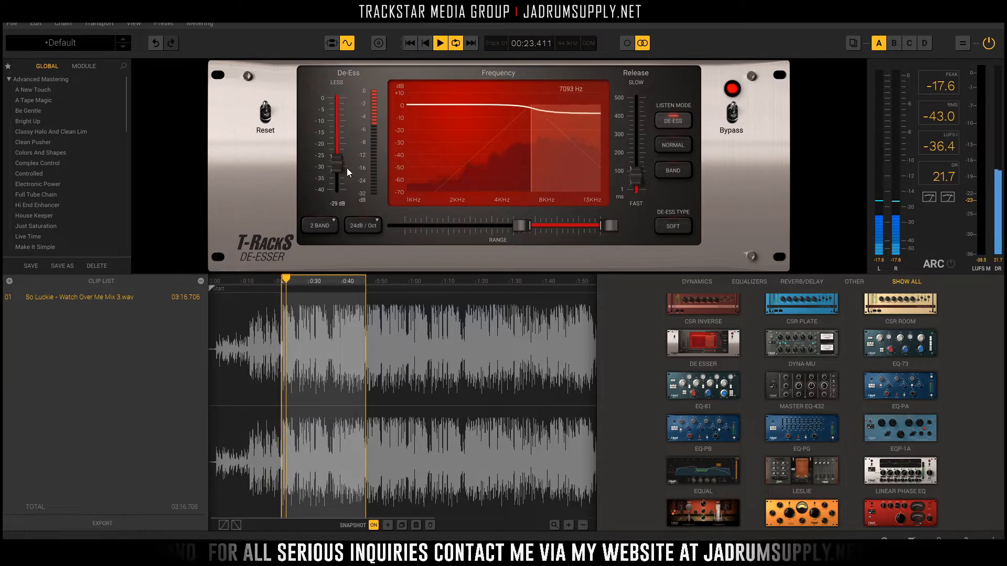
left_click_drag(339, 164, 338, 161)
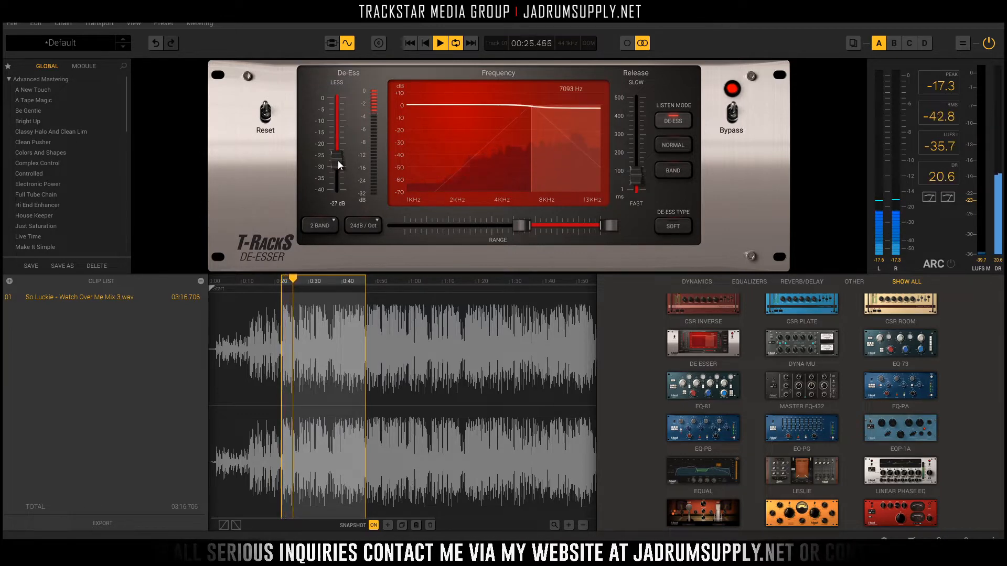
left_click_drag(517, 226, 521, 225)
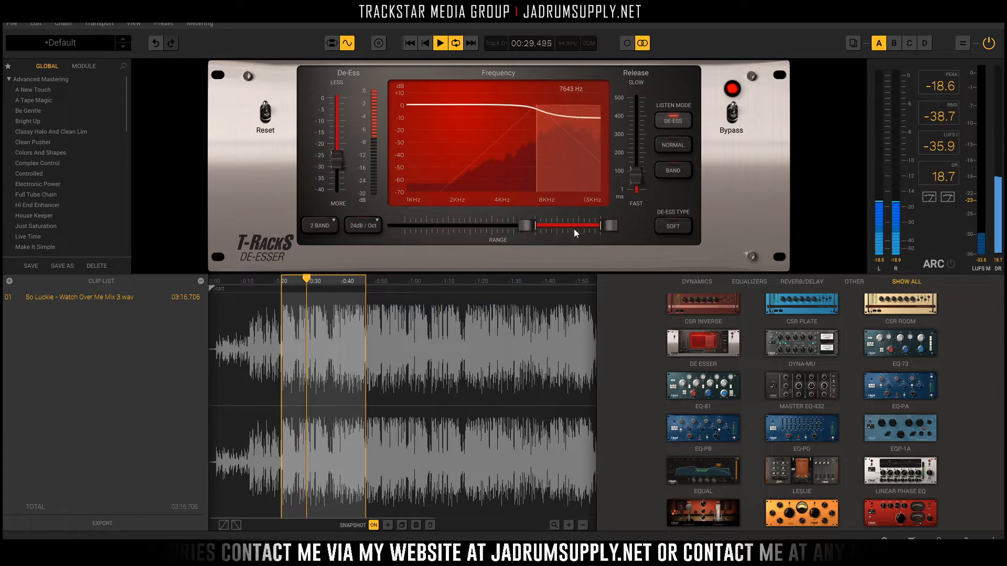
Step: Try fast and slow De-Esser release times on the loop and set the release to 139 ms
left_click_drag(635, 180, 633, 213)
key("space")
mouse_move(633, 193)
key("space")
key("space")
key("space")
left_click_drag(634, 193, 634, 173)
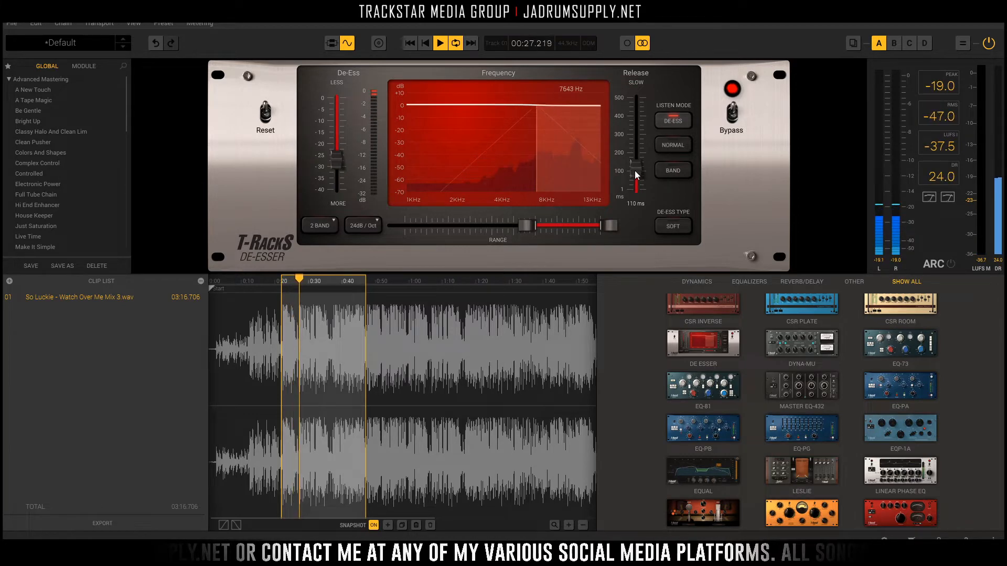
left_click(634, 170)
left_click_drag(634, 169, 639, 169)
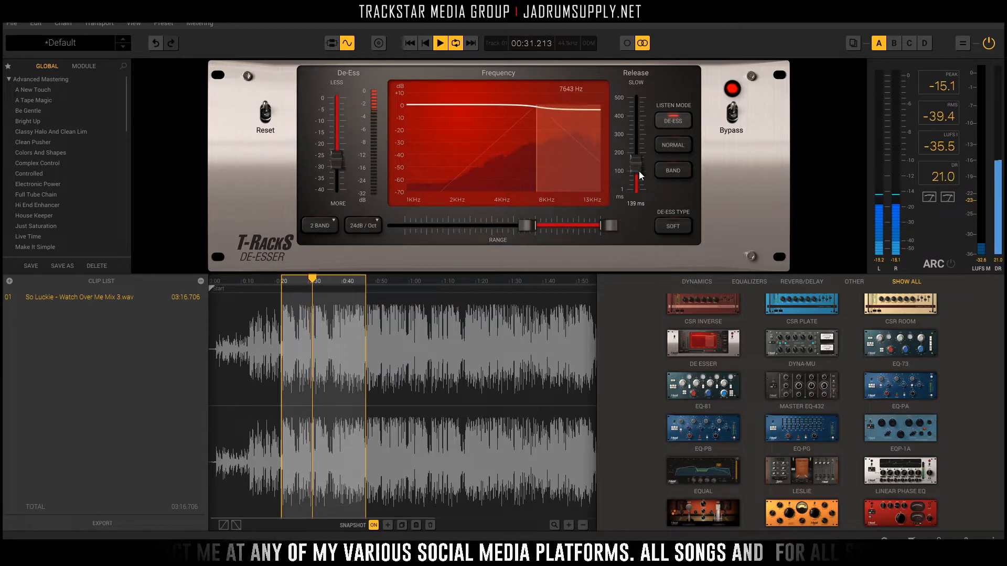
Step: Return the De-Esser's listen mode to Normal and play the loop with the module bypassed to compare the sound
left_click(675, 146)
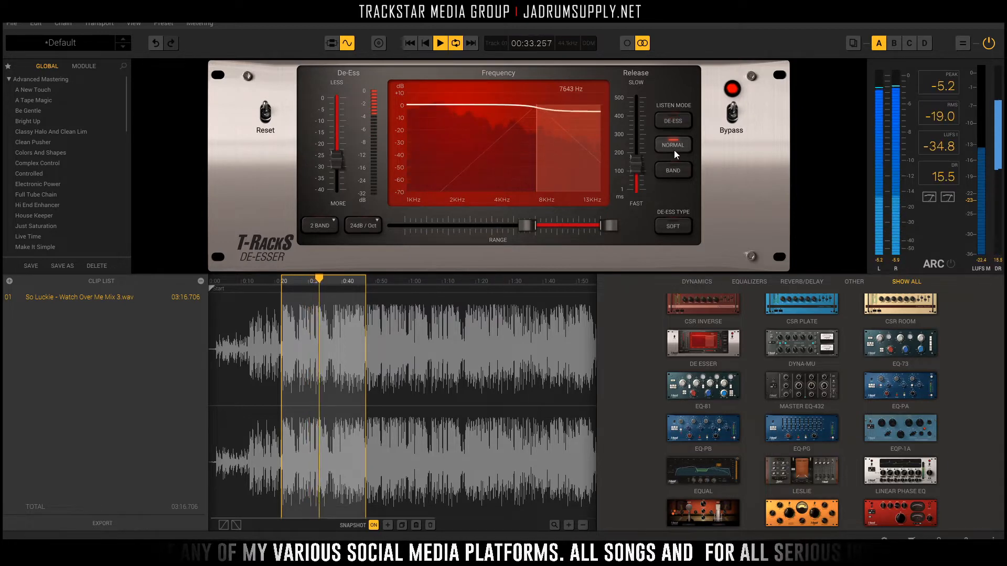
key("space")
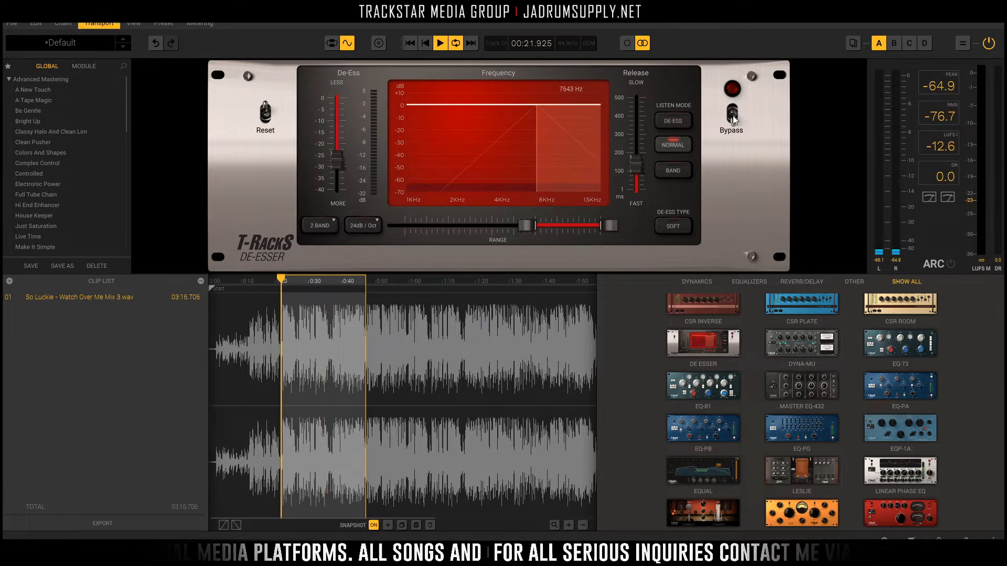
key("space")
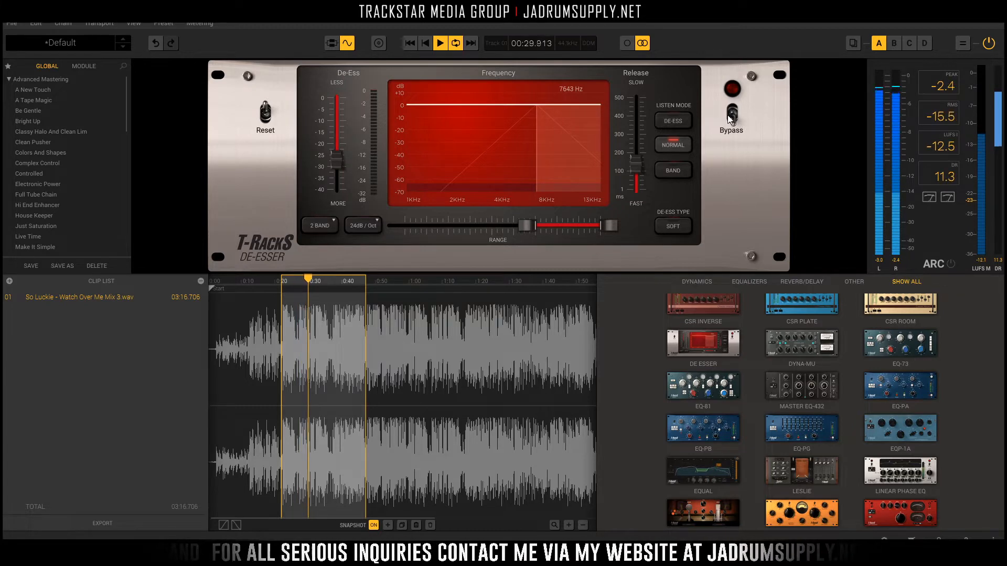
key("space")
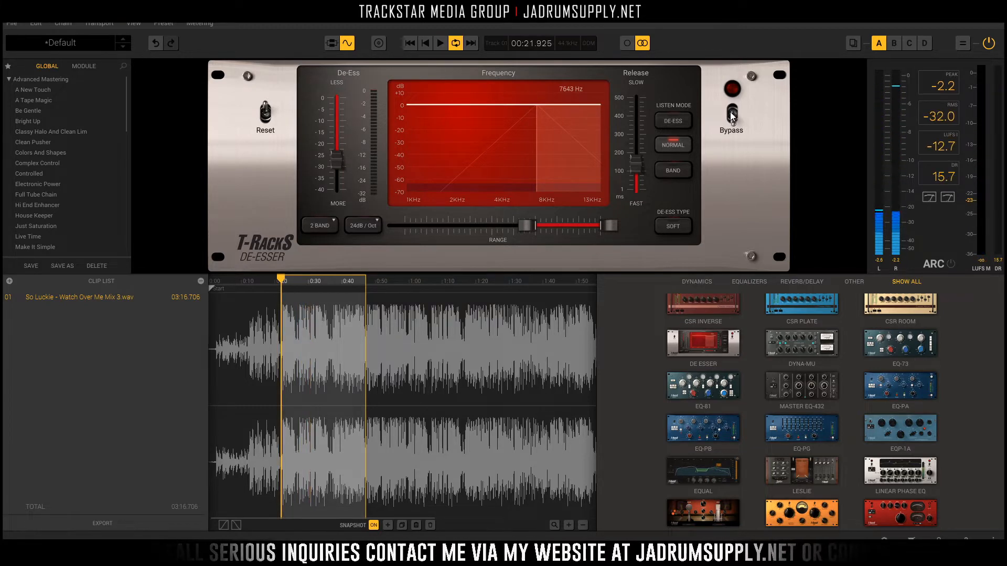
key("space")
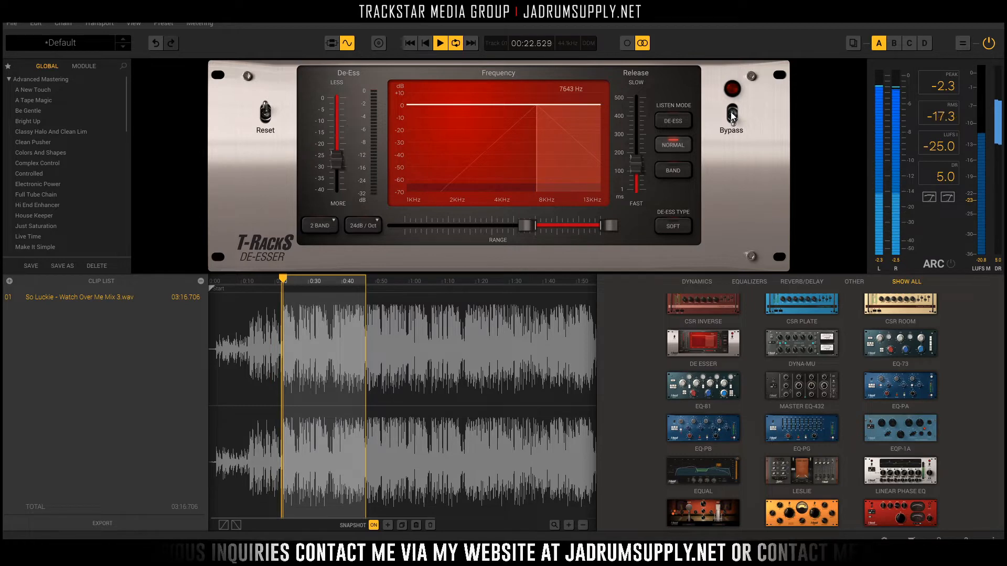
Step: Compare the loop with the De-Esser active and bypassed, leaving the module active
left_click(733, 113)
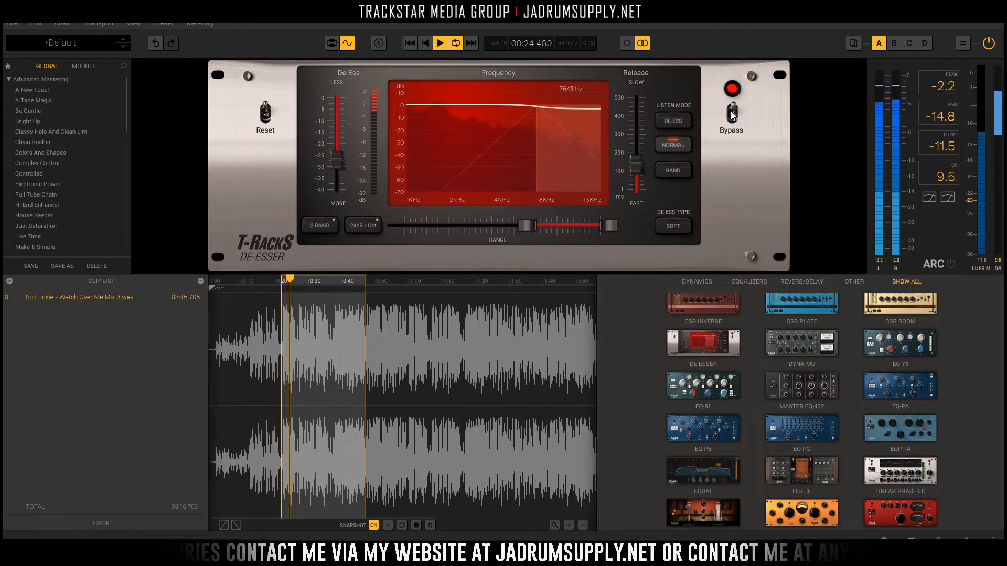
left_click(733, 113)
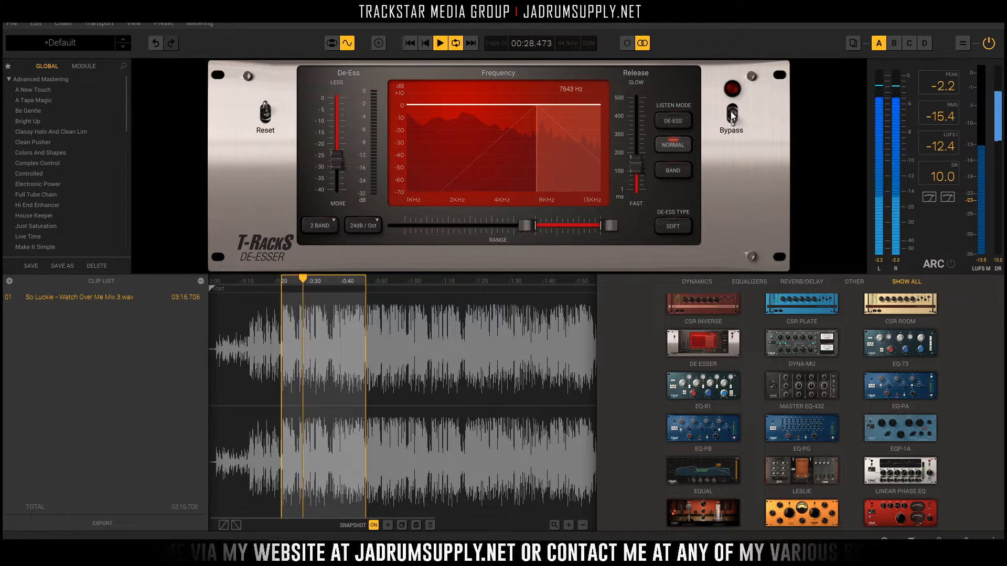
left_click(733, 114)
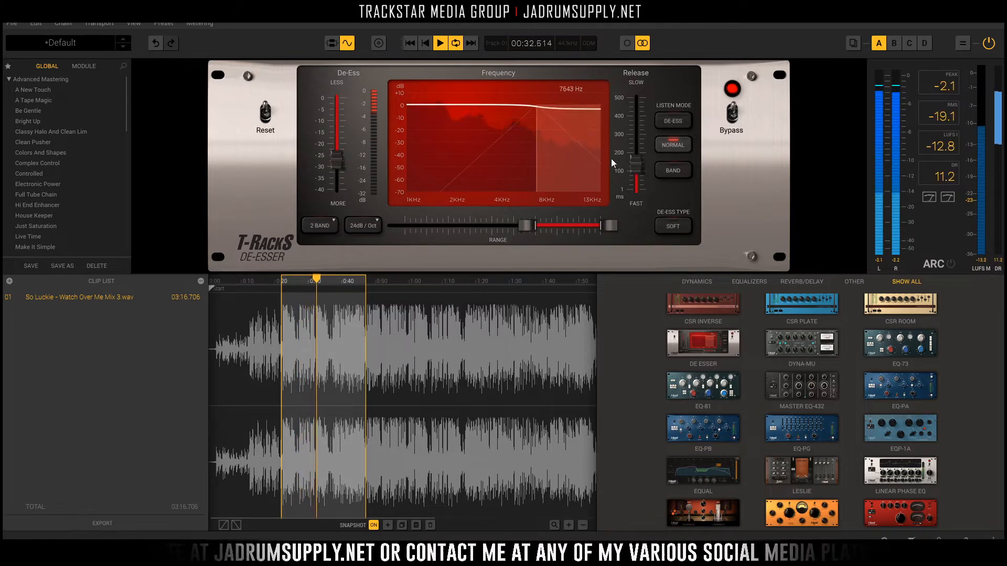
Step: Set the De-Esser's lower frequency limit to 7093 Hz and its release to about 121 ms while the loop plays
left_click_drag(632, 169, 634, 170)
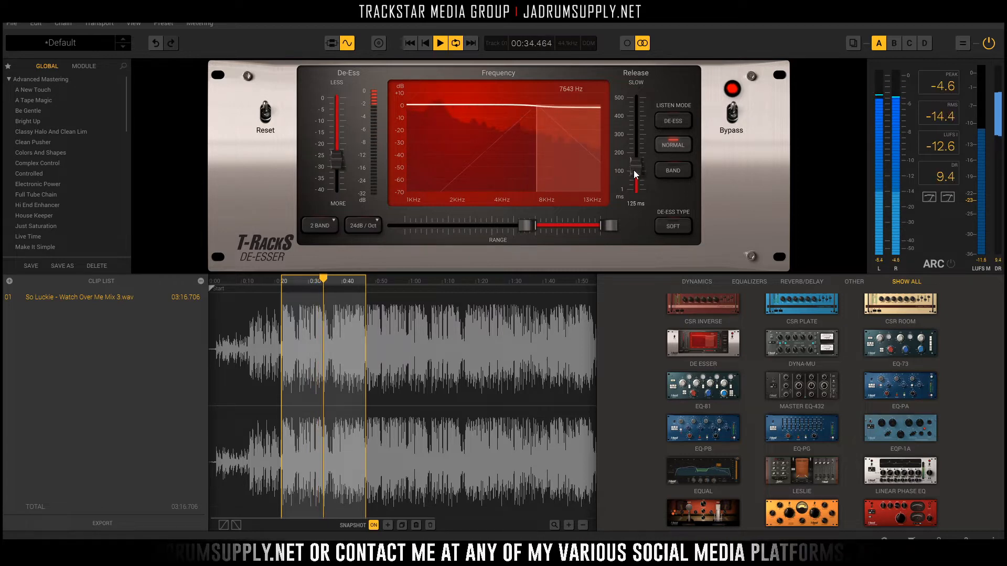
left_click_drag(633, 170, 635, 171)
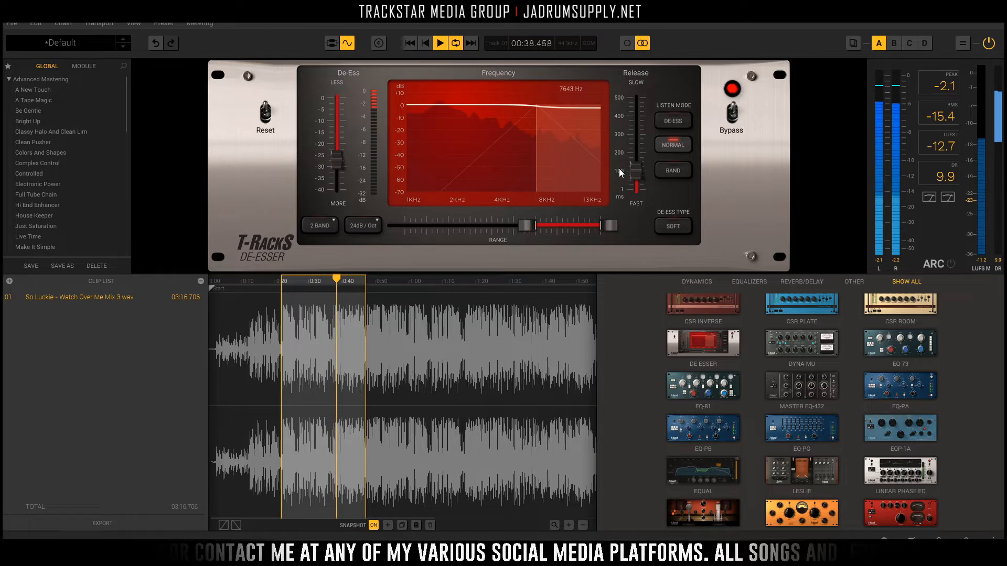
left_click_drag(524, 228, 521, 226)
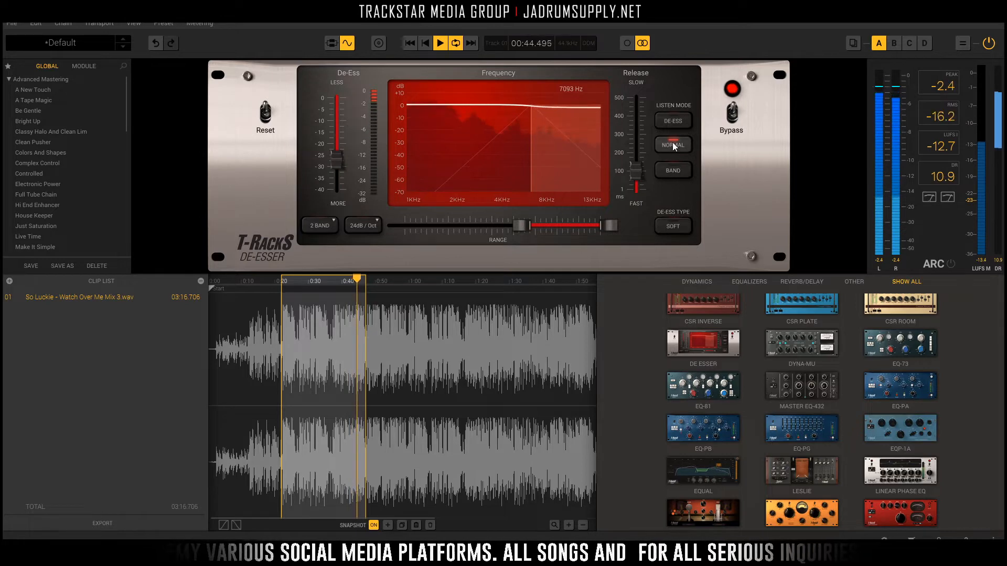
left_click_drag(632, 177, 638, 171)
scroll(637, 171, "up", 2)
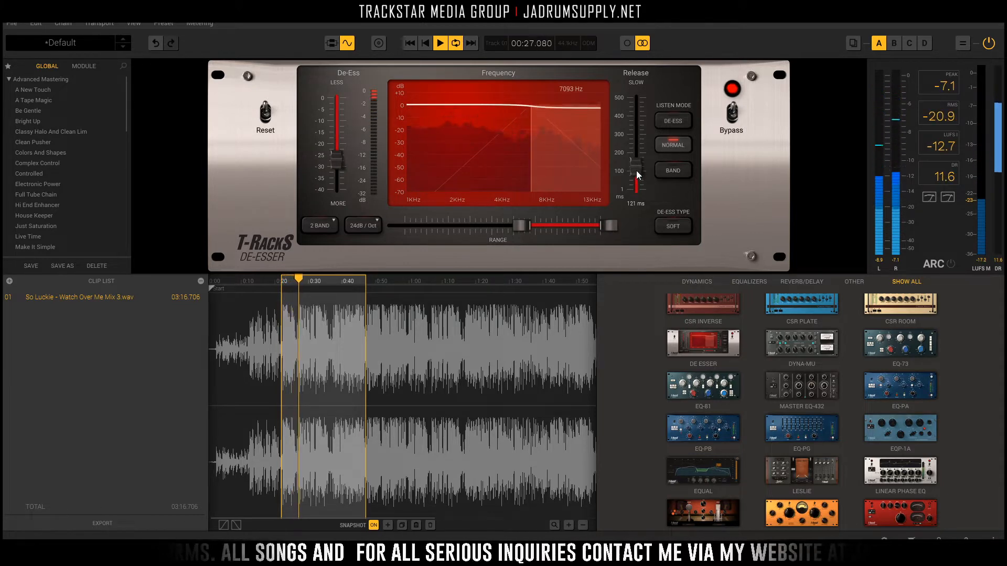
scroll(637, 174, "up", 1)
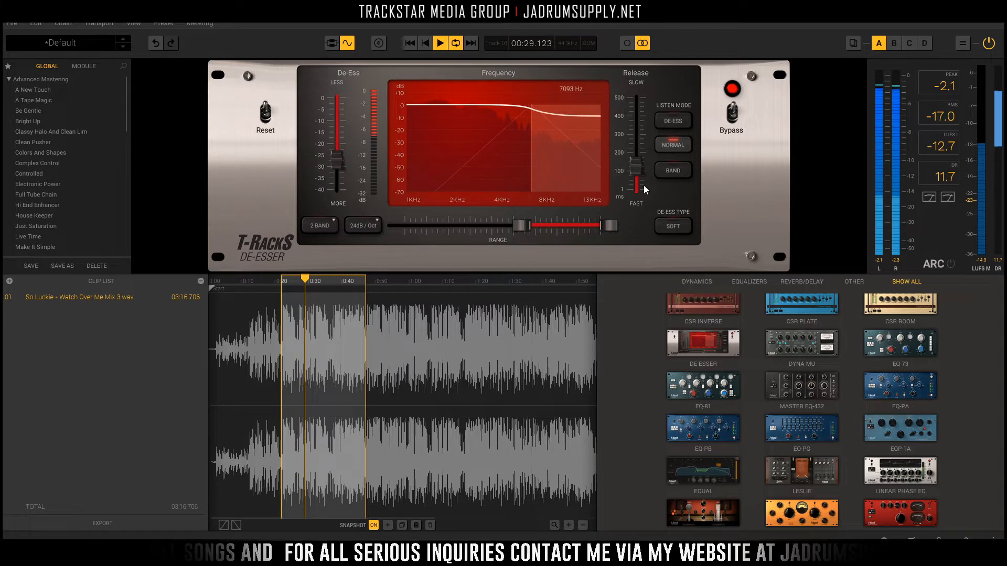
Step: Try the Soft de-ess type on the loop, stopping and restarting playback to listen
left_click(676, 227)
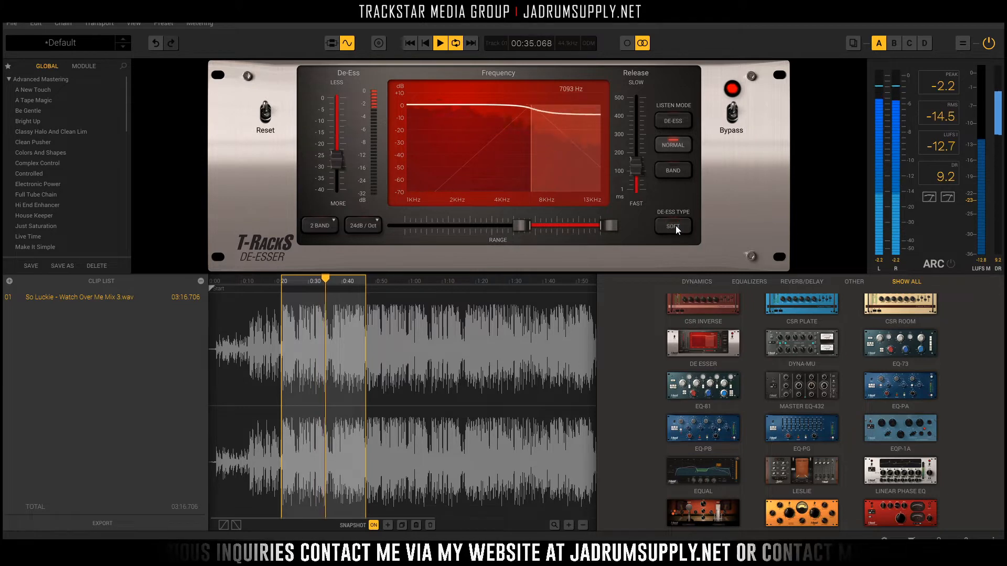
key("space")
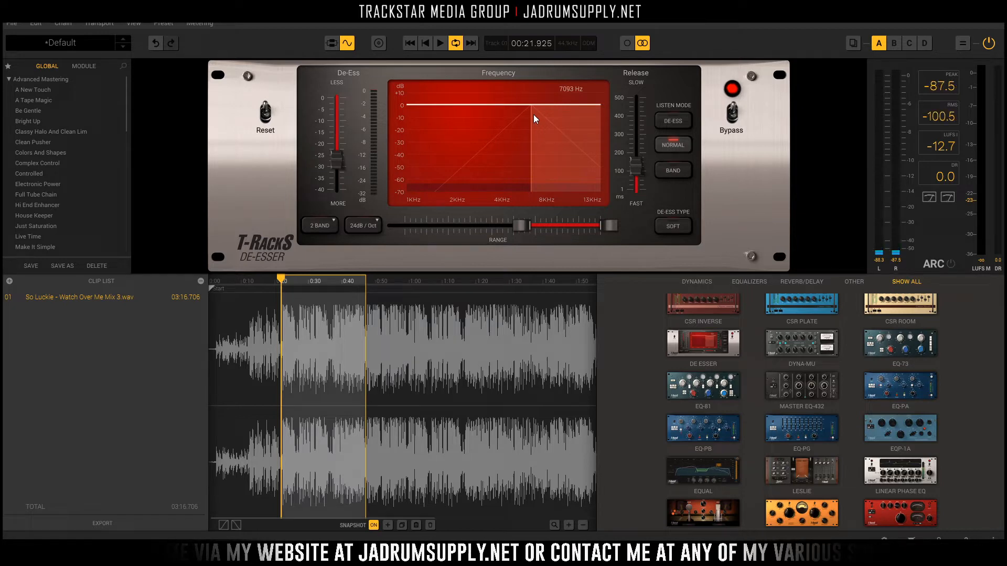
key("space")
key("space")
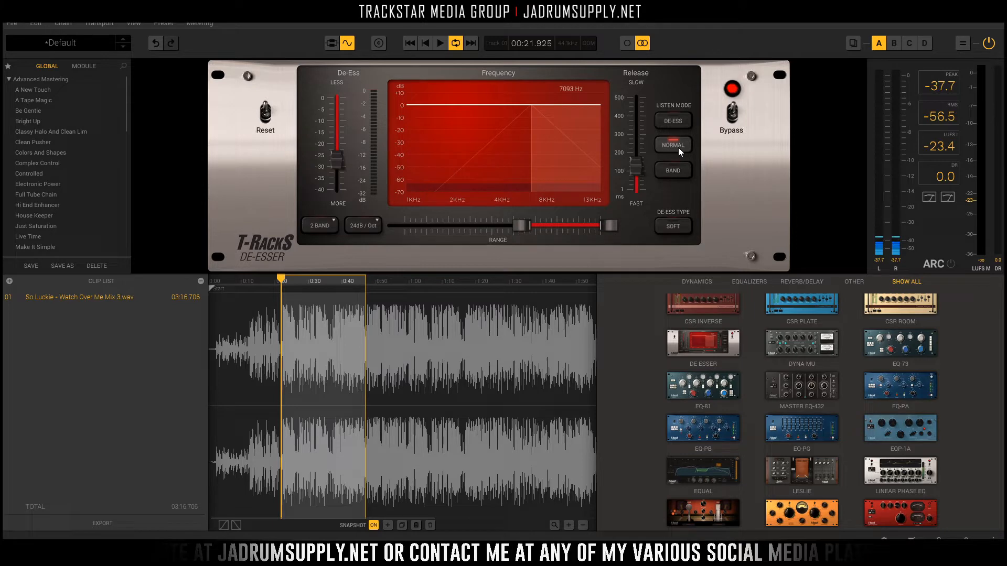
key("space")
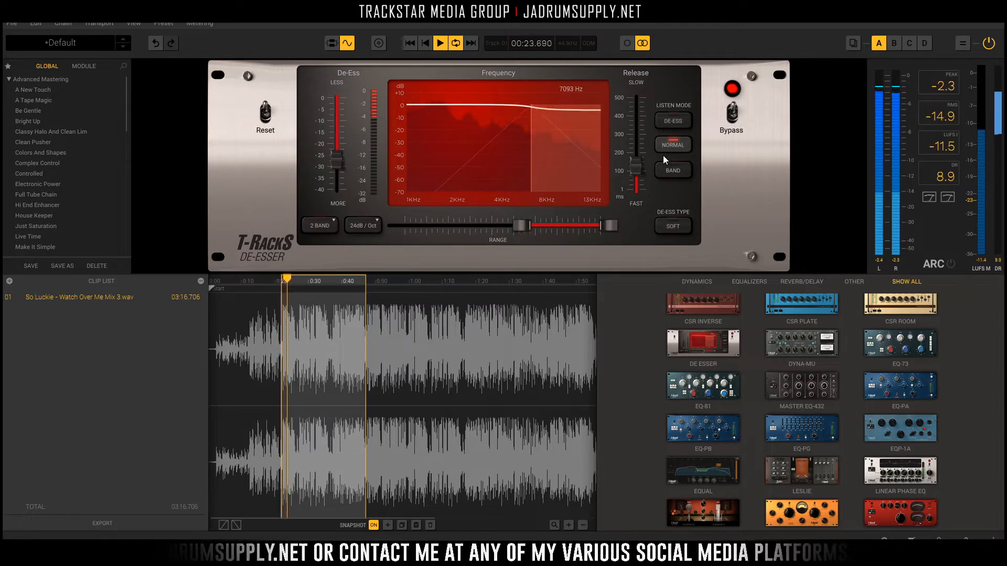
Step: Slow the De-Esser's release slightly during playback and switch the de-ess type to Soft
mouse_move(641, 180)
left_click_drag(641, 180, 637, 171)
mouse_move(332, 162)
left_click_drag(337, 165, 337, 162)
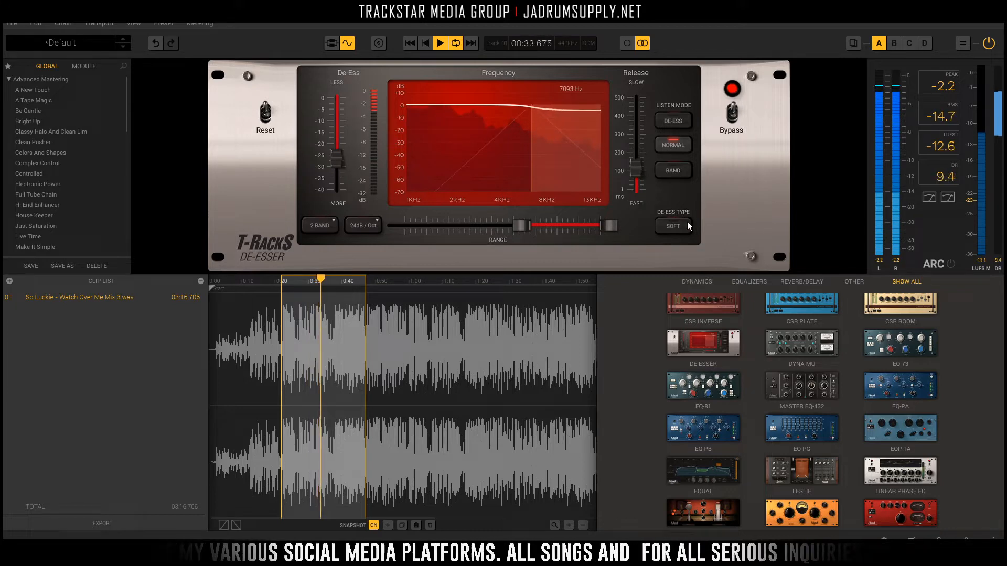
mouse_move(633, 176)
left_mouse_down()
mouse_move(639, 187)
mouse_move(637, 148)
mouse_move(640, 163)
left_mouse_up()
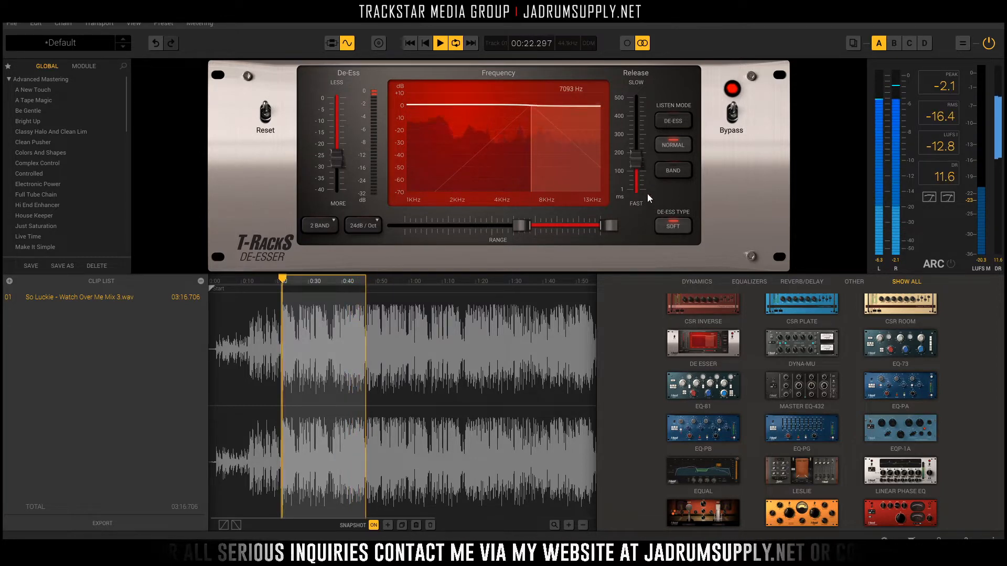
Step: Increase the de-ess amount slightly, set the lower frequency limit to 6695 Hz and stop playback
left_click_drag(525, 224, 523, 224)
left_click_drag(328, 155, 333, 159)
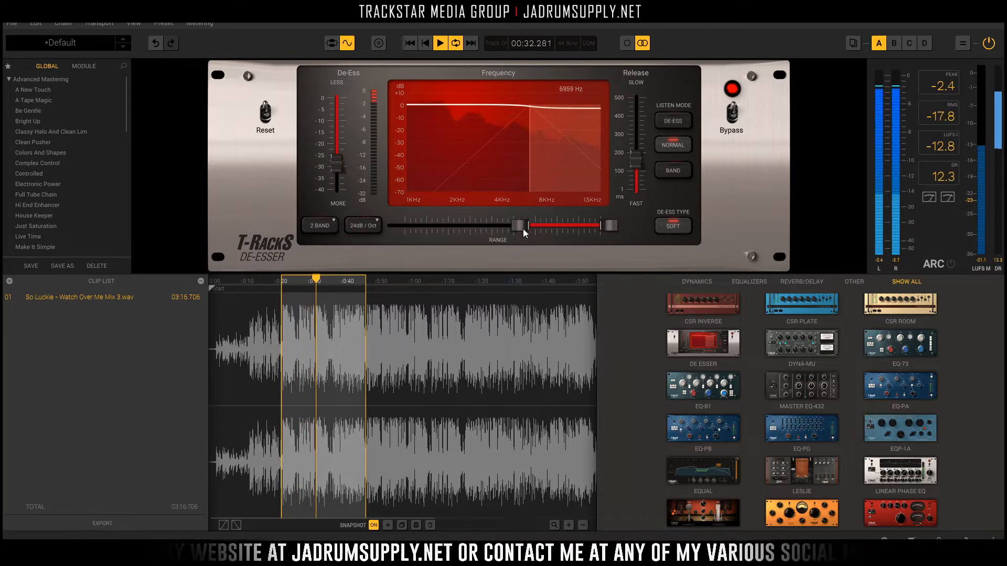
left_click_drag(524, 229, 520, 229)
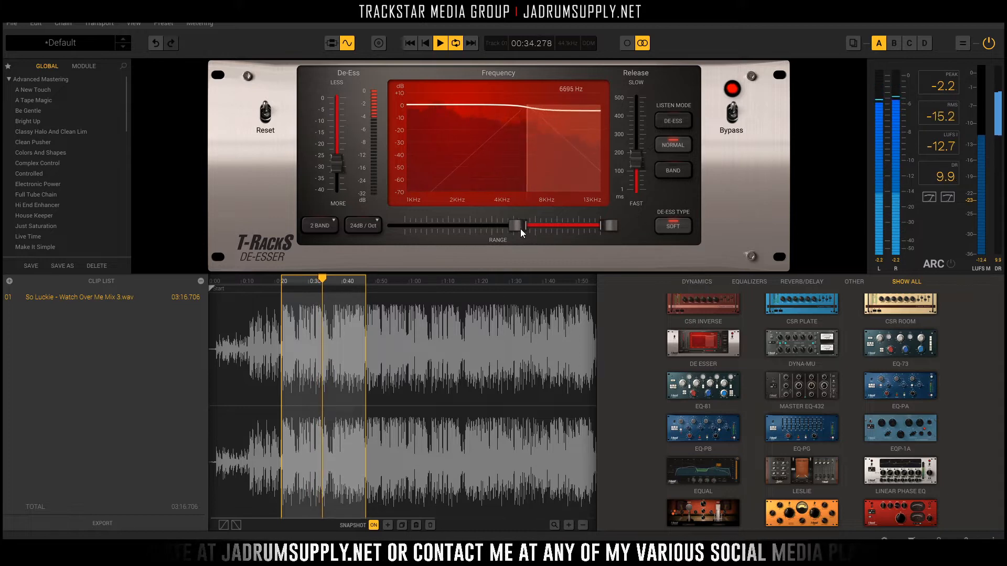
key("space")
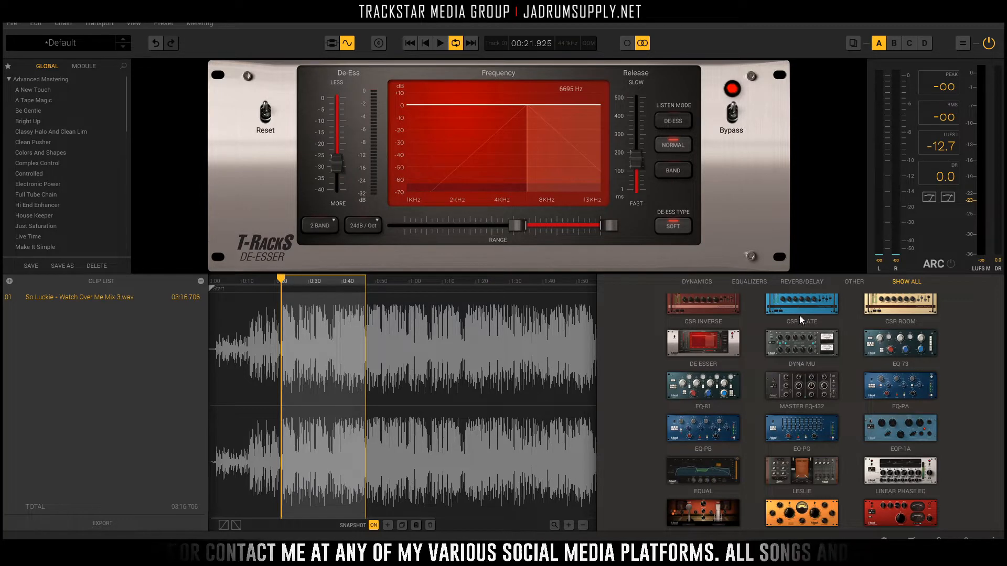
Step: Add the Classic Comp module after the De-Esser and set its attack time to 82.0 ms and release time to 29.0 ms
scroll(785, 378, "up", 3)
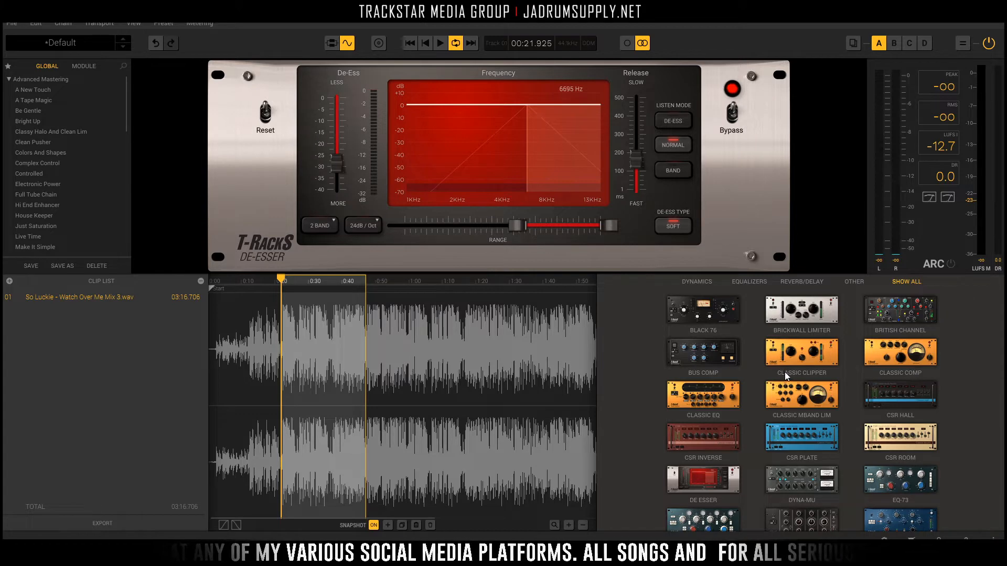
left_click(899, 351)
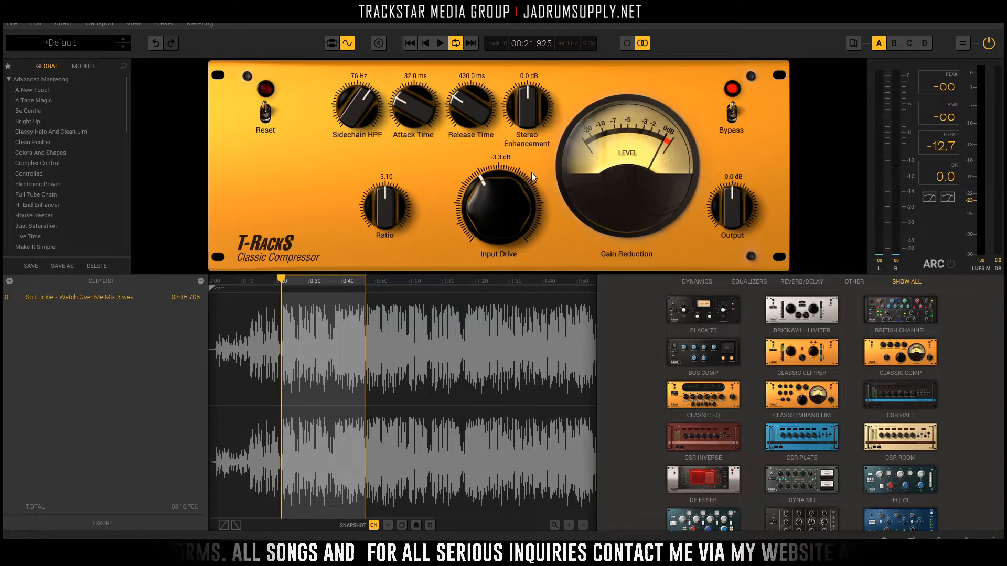
left_click_drag(465, 102, 465, 172)
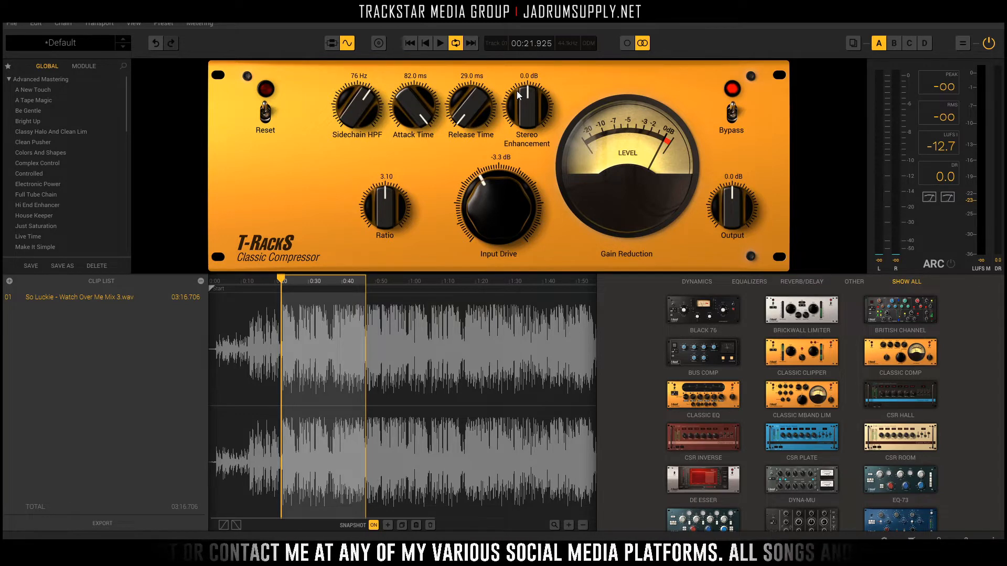
double_click(391, 184)
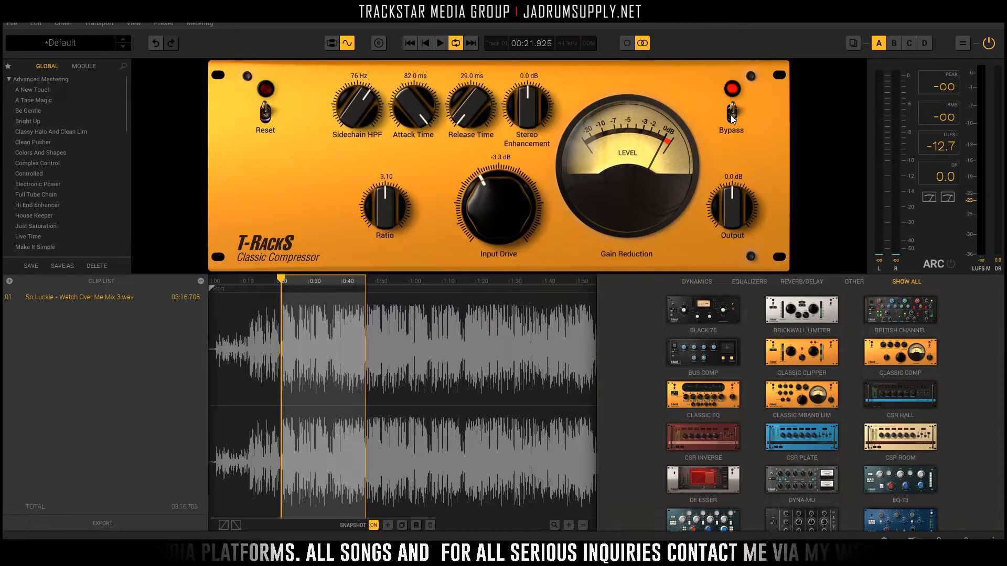
Step: Play the loop through the Classic Compressor and browse the module list for another compressor
key("space")
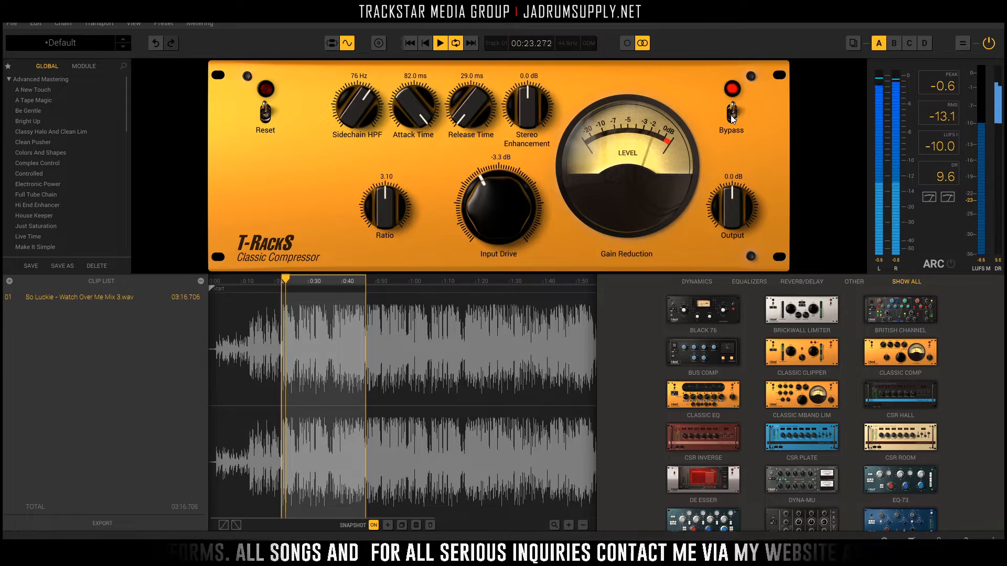
key("space")
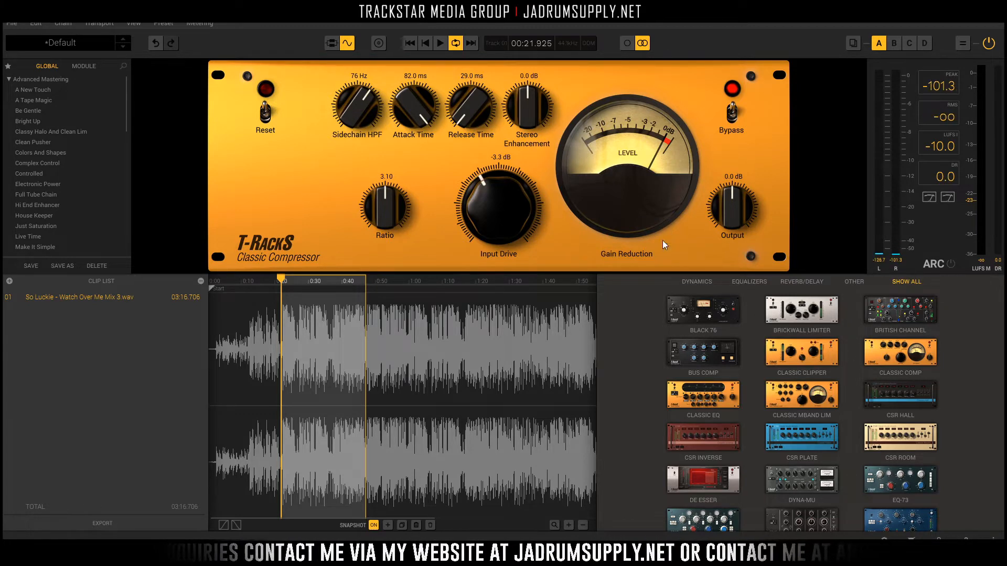
scroll(810, 362, "down", 5)
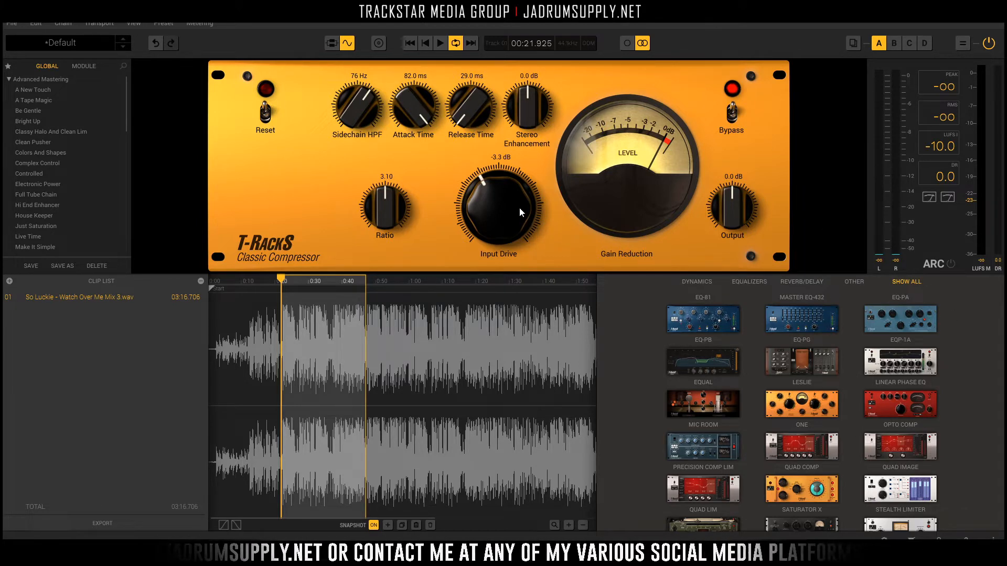
key("space")
key("space")
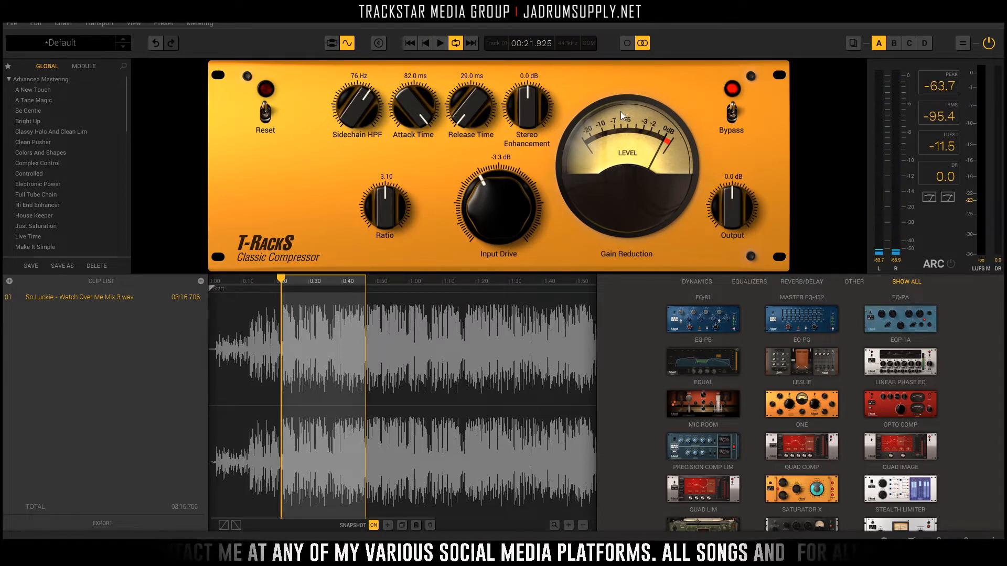
scroll(869, 420, "down", 1)
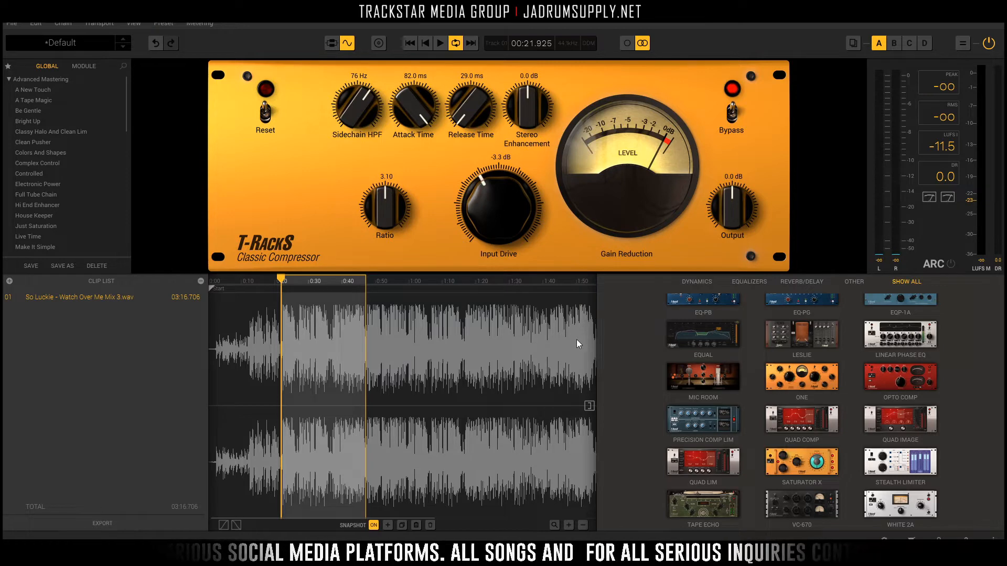
Step: Replace the Classic Comp in the chain with an Opto Comp and set its compression to 0.0 during playback
key("Tab")
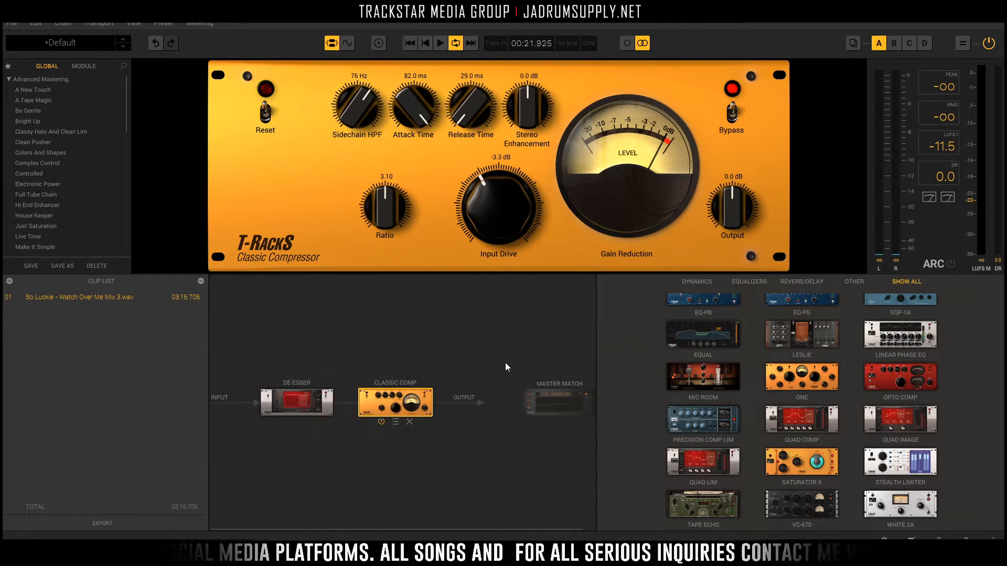
left_click(410, 421)
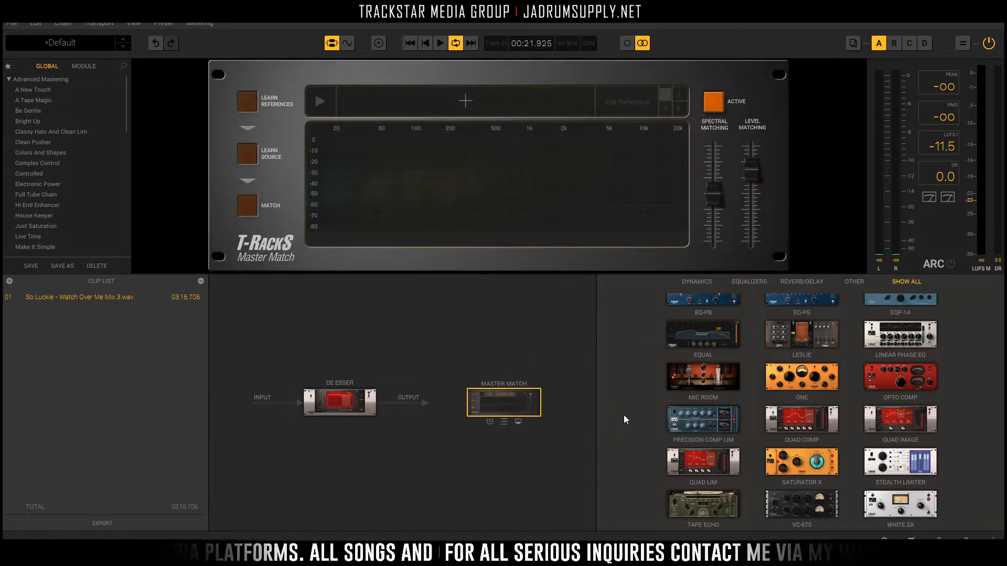
double_click(891, 374)
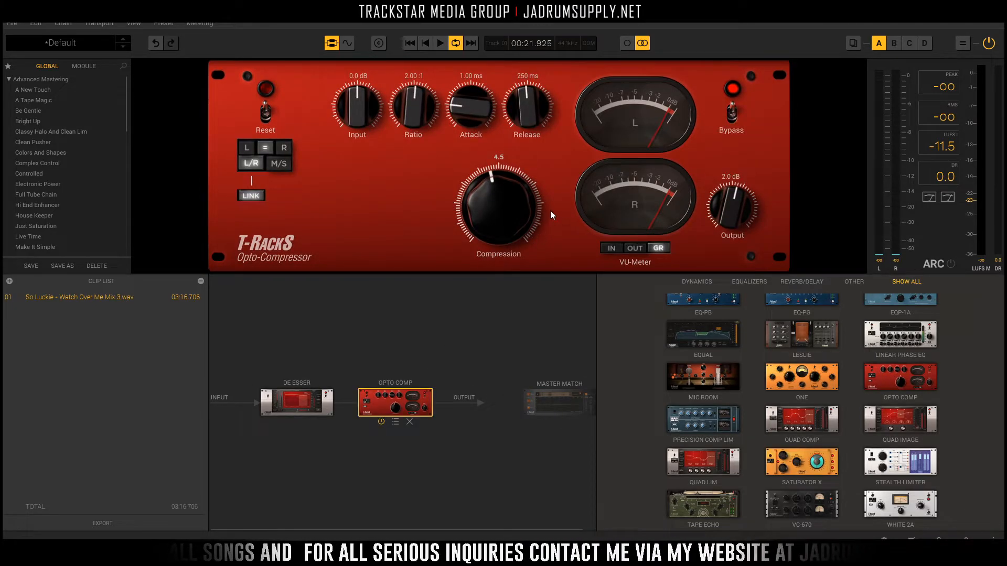
key("space")
left_click_drag(512, 220, 531, 391)
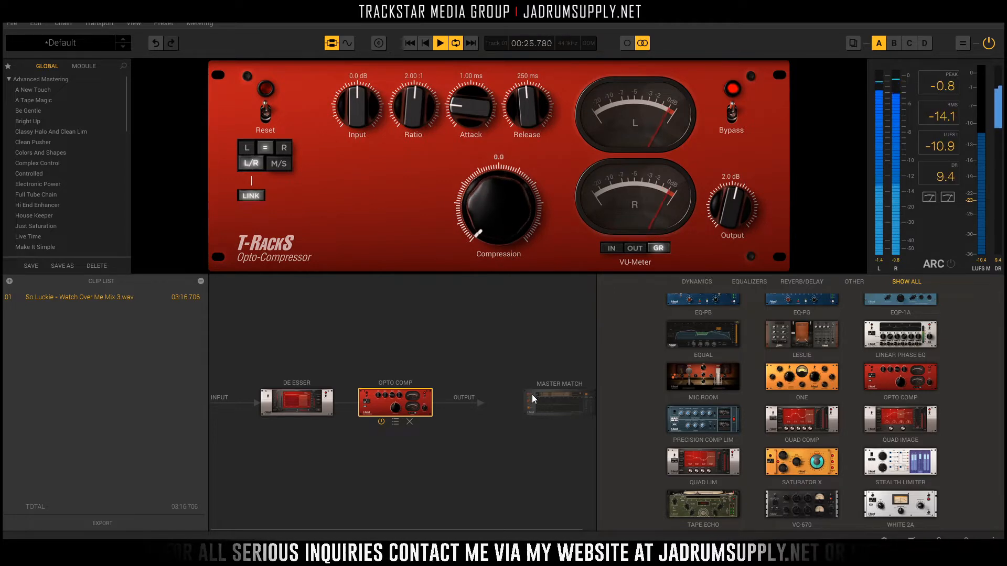
key("space")
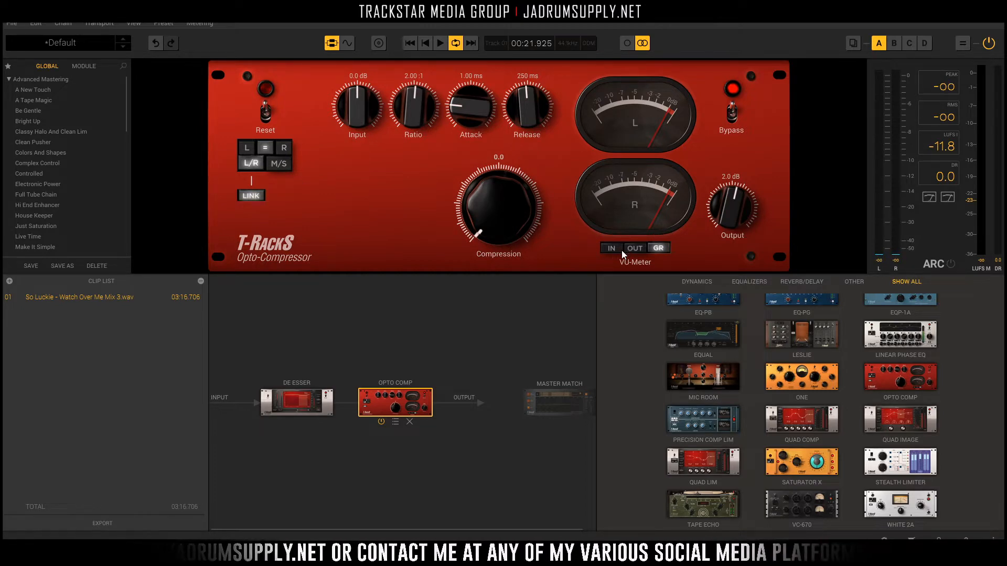
Step: Set the Opto-Compressor's output to 0.0 dB and play the loop
left_click(735, 176)
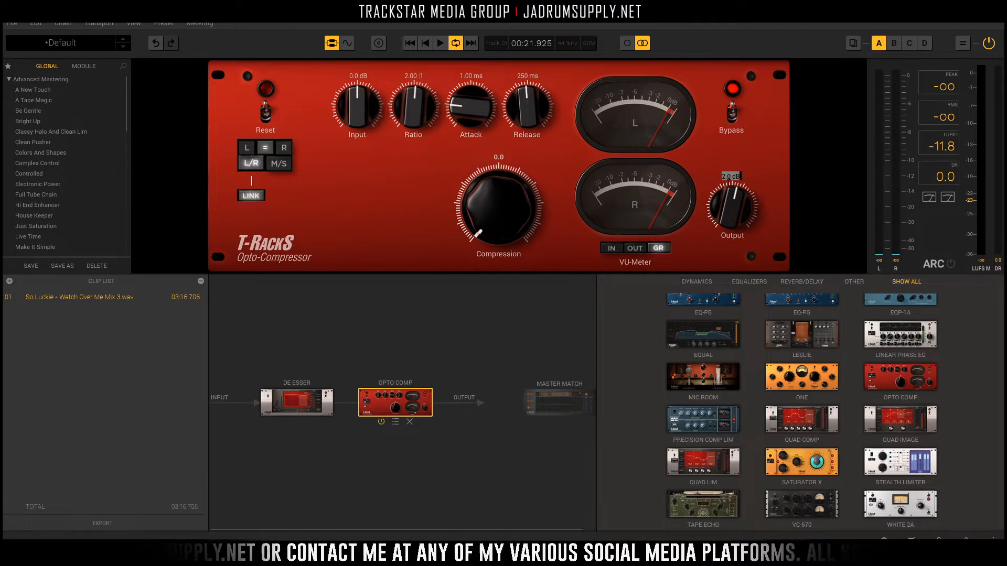
type("0")
key("Return")
key("space")
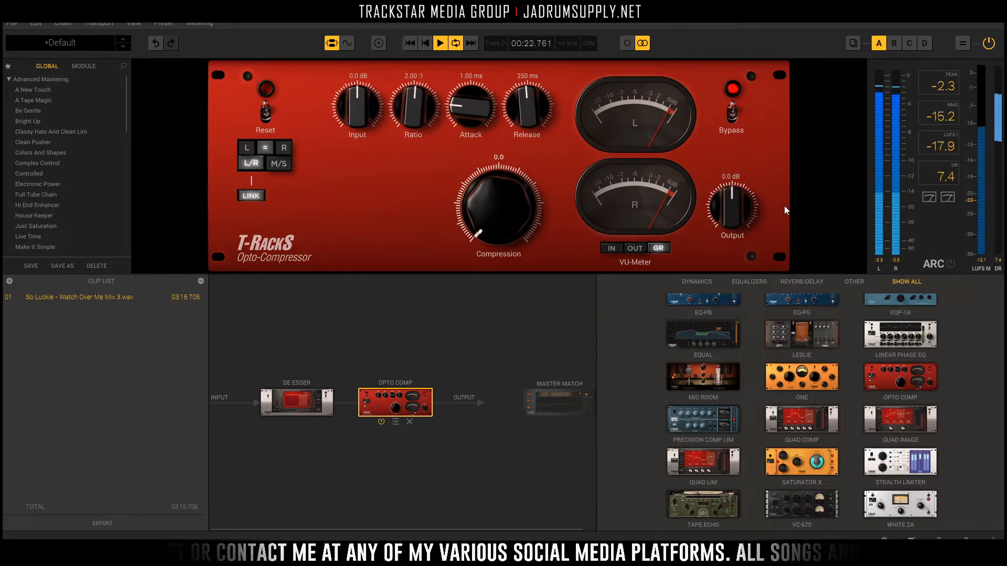
Step: Bypass the Opto-Compressor and replay the loop to compare its peak level
key("space")
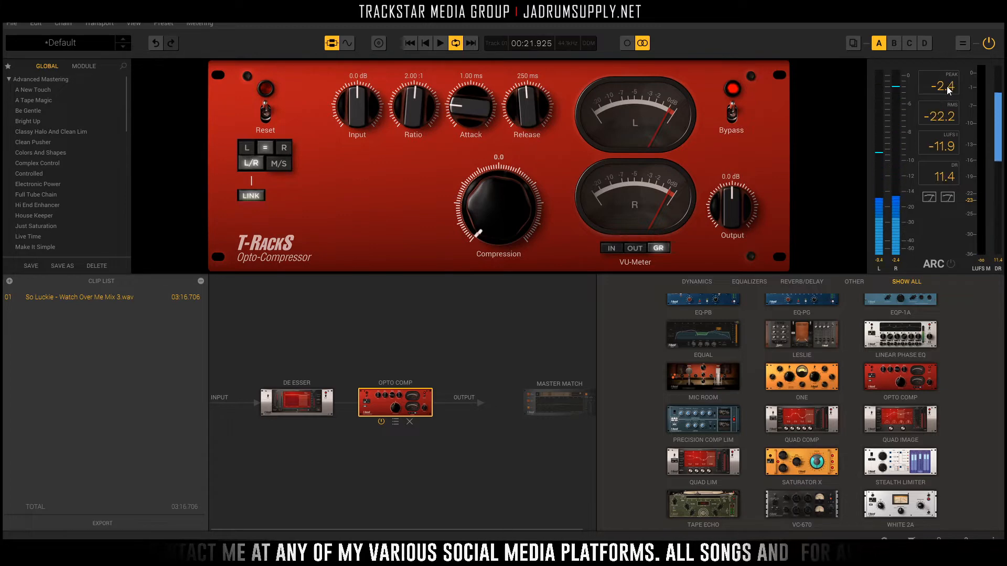
left_click(733, 111)
key("space")
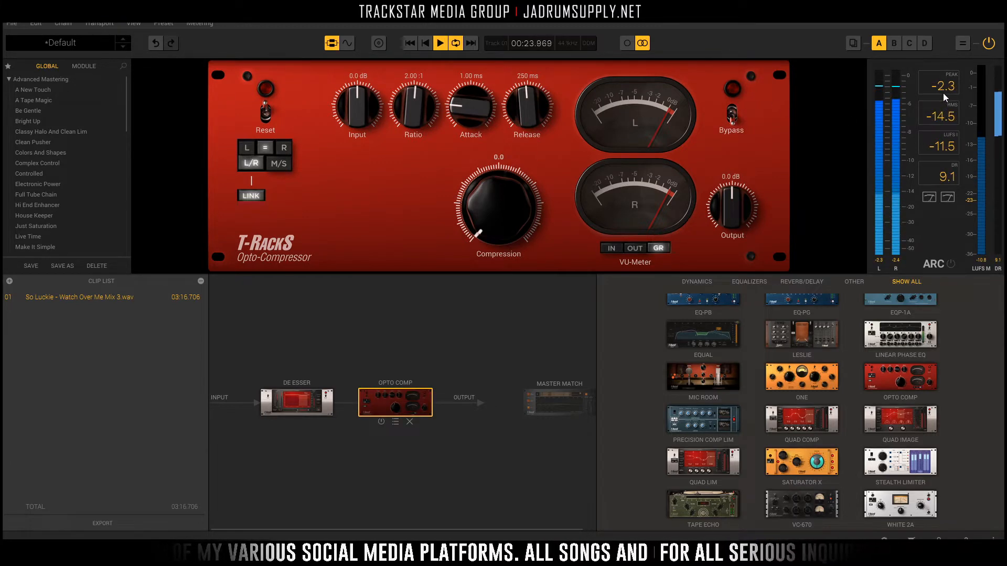
Step: Re-engage the Opto-Compressor from bypass and replay the loop to check its peak level against the bypassed signal
key("space")
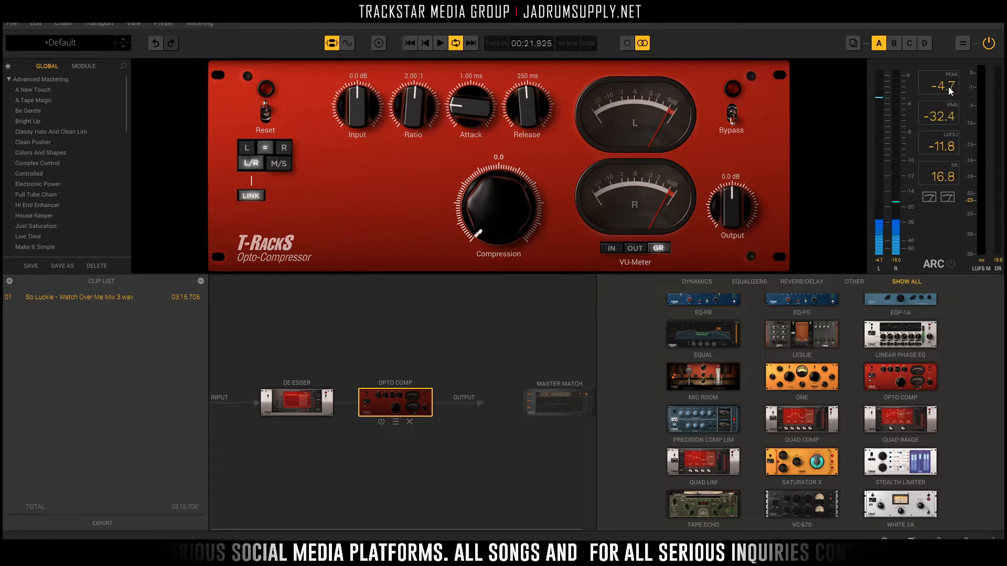
left_click(732, 111)
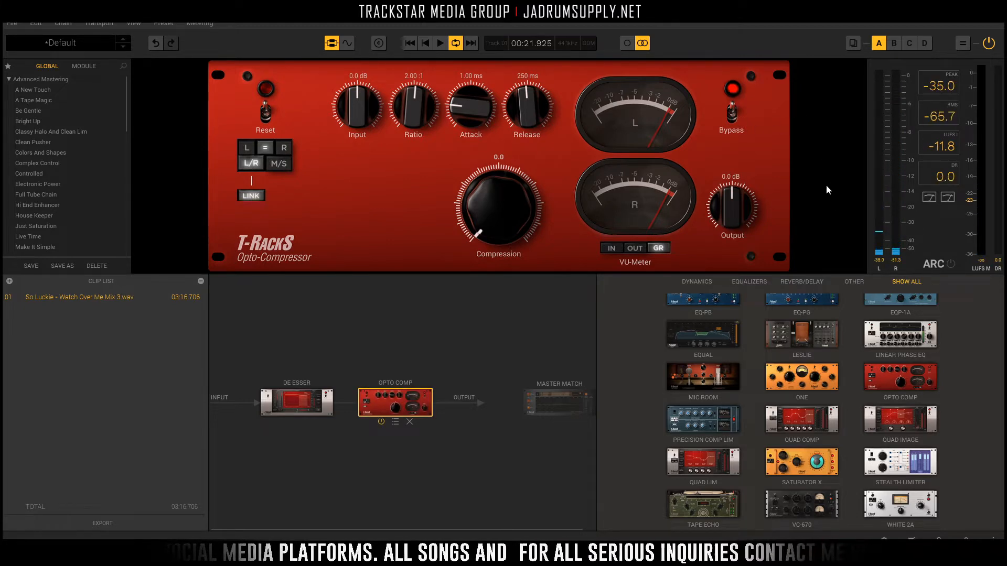
key("space")
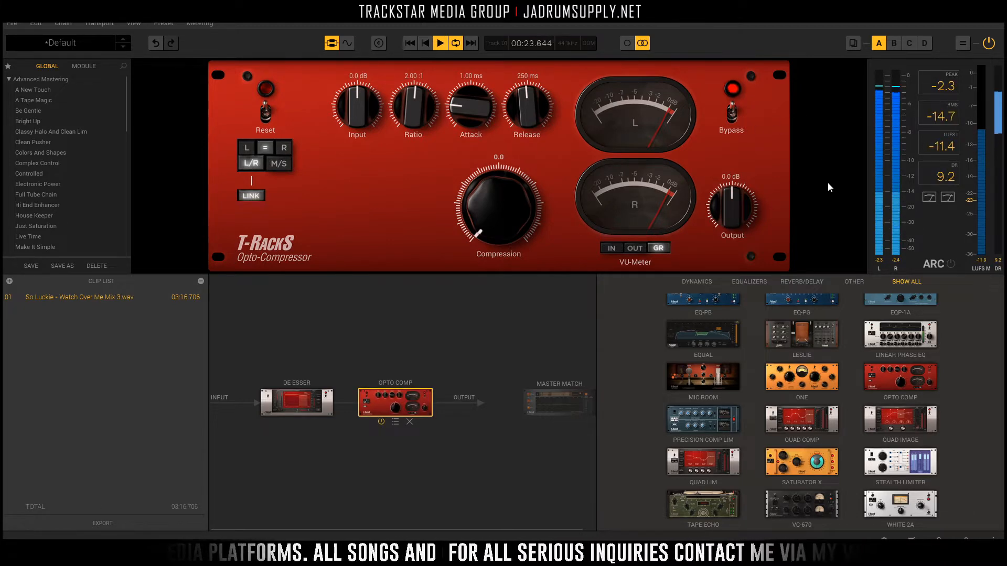
key("space")
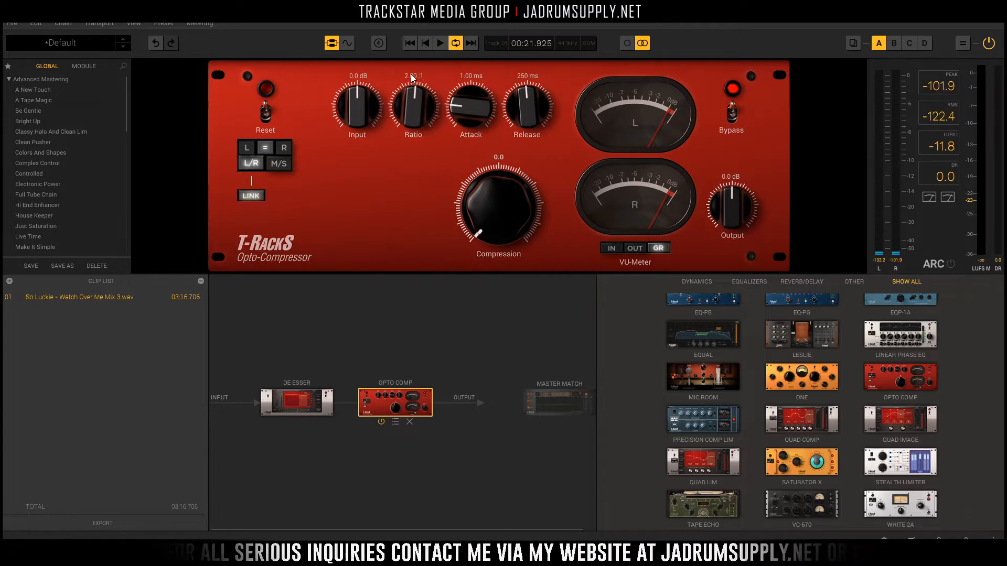
Step: Set the Opto-Compressor's ratio to 3.04:1, attack to 50.00 ms and release to 30 ms, and briefly play the loop
left_click_drag(411, 98, 408, 96)
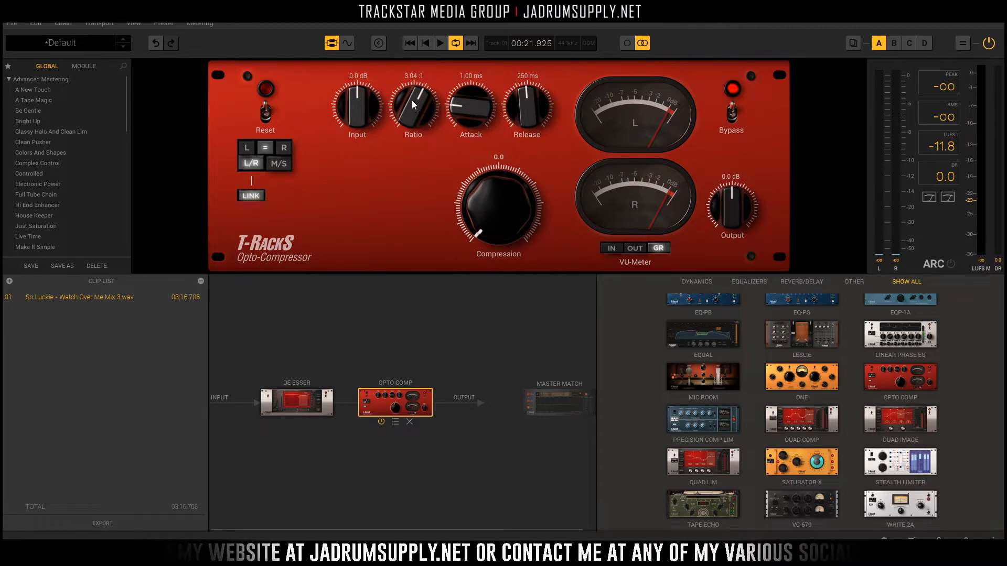
left_click_drag(477, 105, 476, 89)
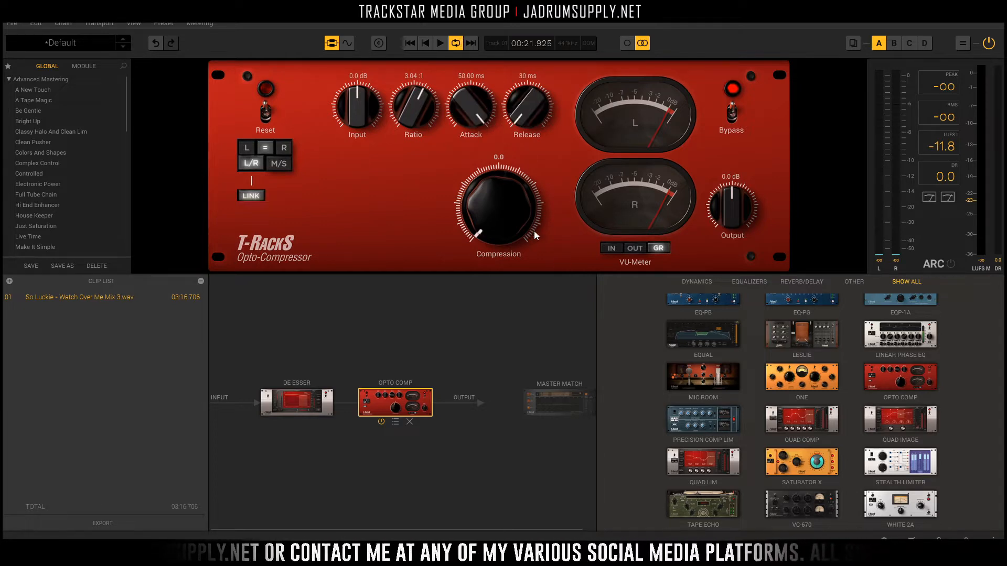
key("space")
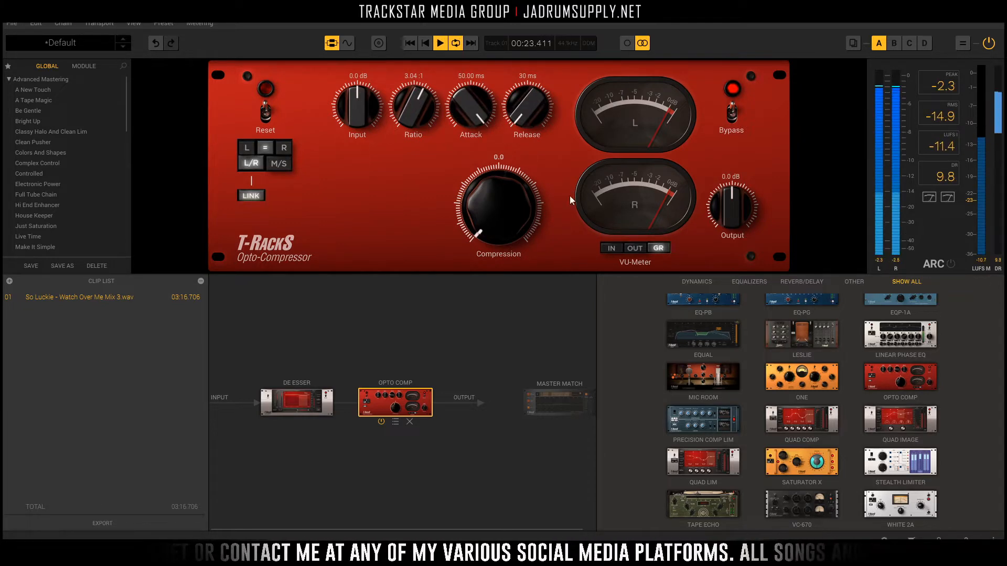
key("space")
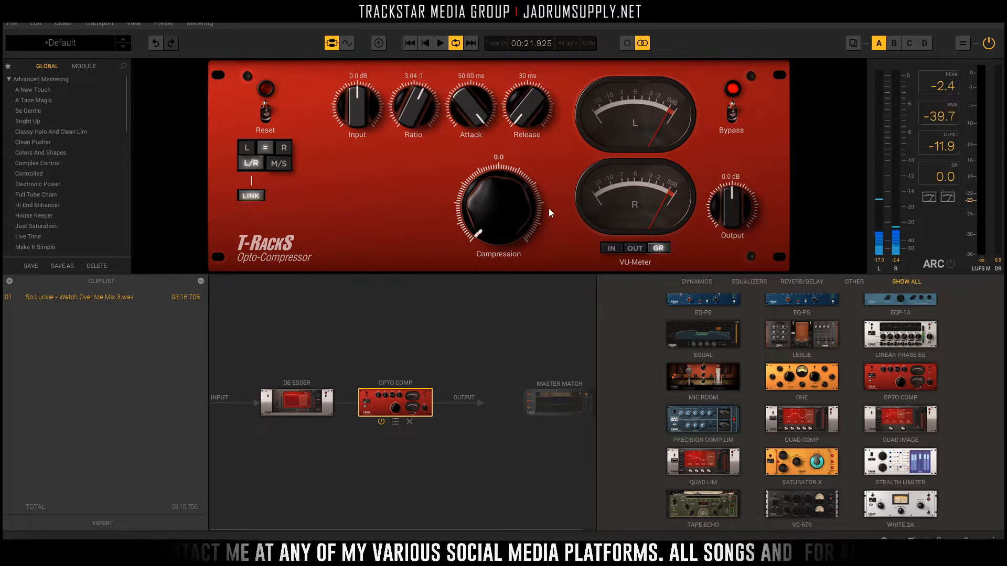
Step: Raise the Opto-Compressor's compression to 6.6 while the loop plays, keeping L/R processing
key("space")
left_click_drag(492, 232, 486, 141)
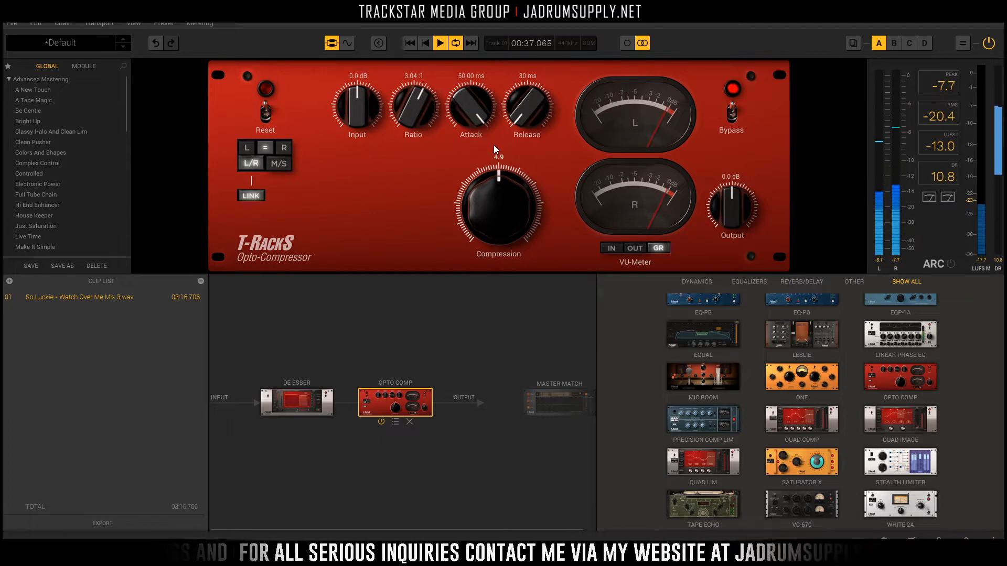
left_click_drag(506, 203, 496, 177)
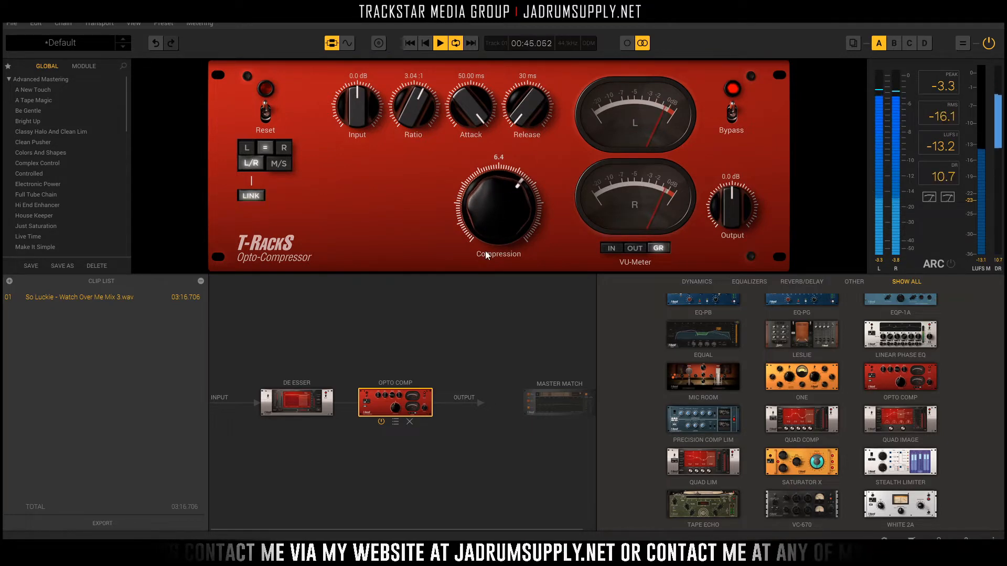
left_click(269, 164)
left_click(256, 164)
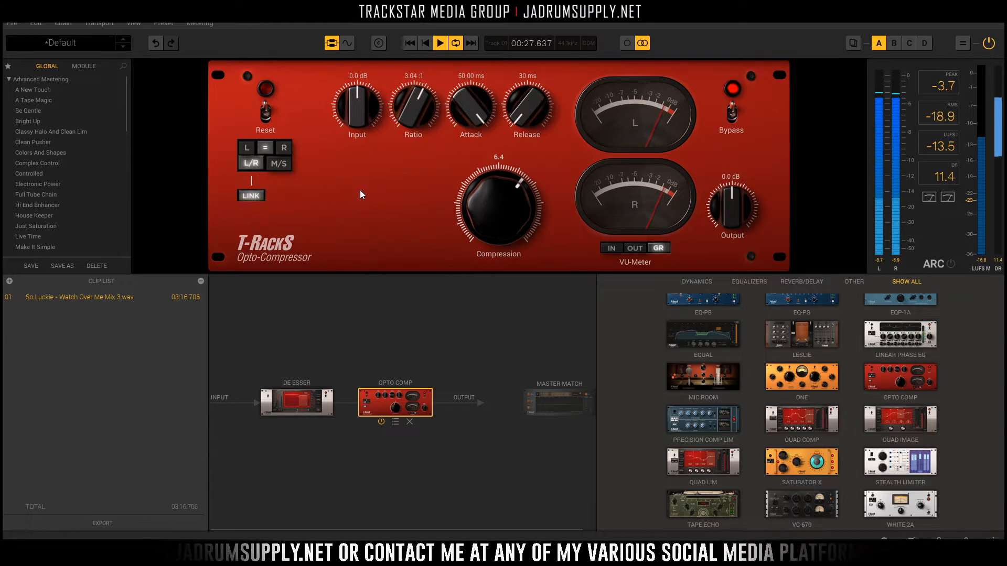
left_click_drag(477, 209, 477, 206)
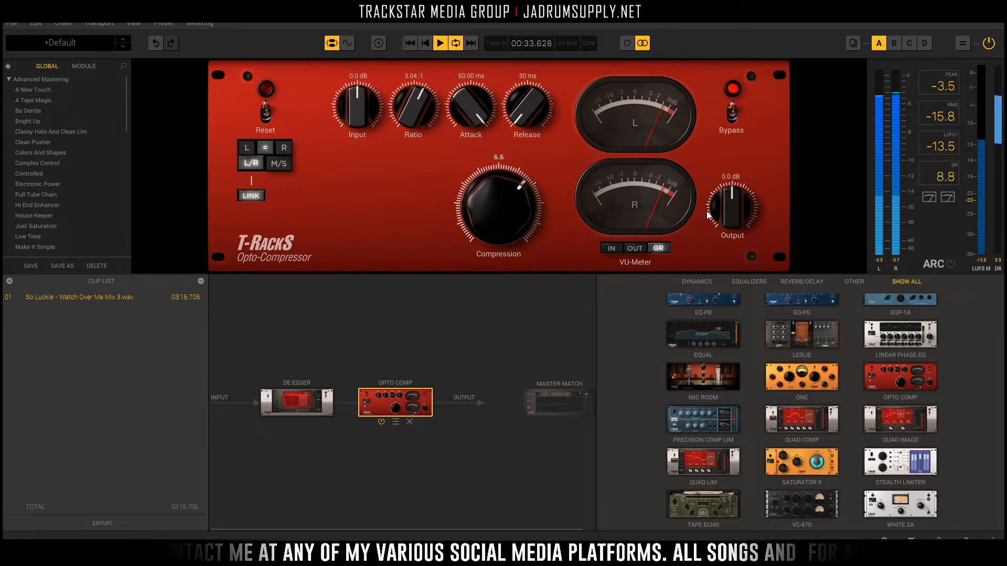
key("space")
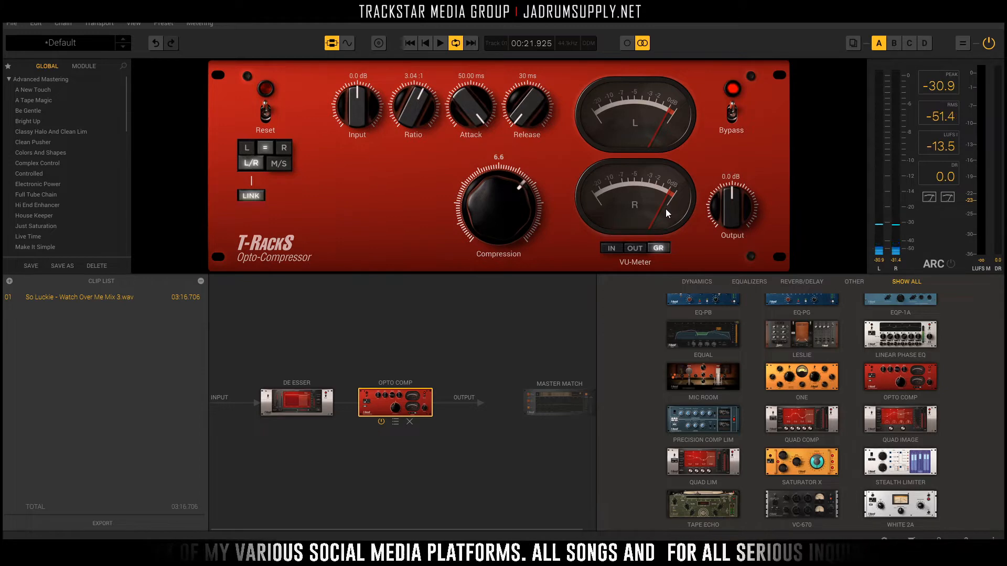
Step: Set the Opto-Compressor's output to 0.7 dB and play the loop to check the peak level
double_click(735, 178)
type("0")
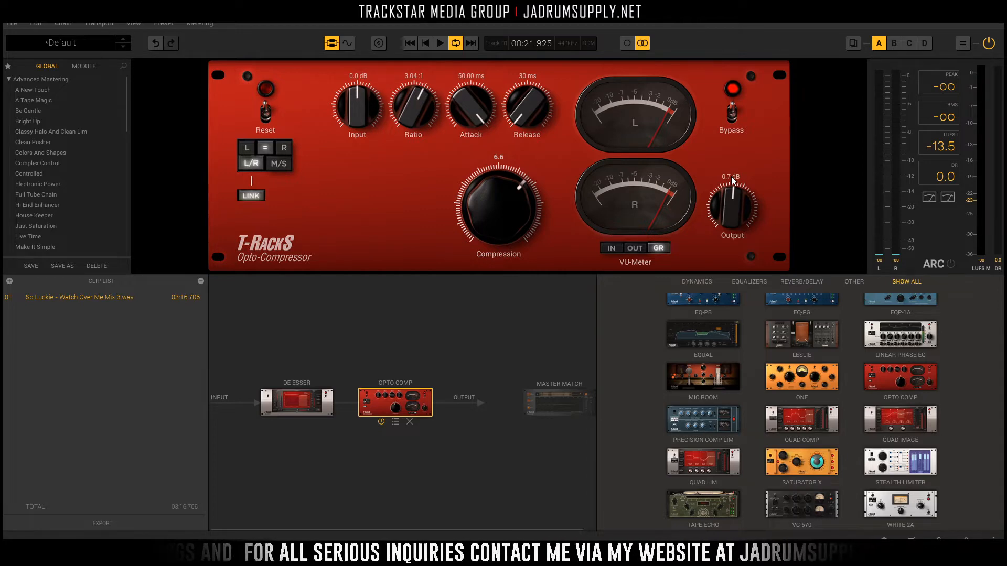
key("space")
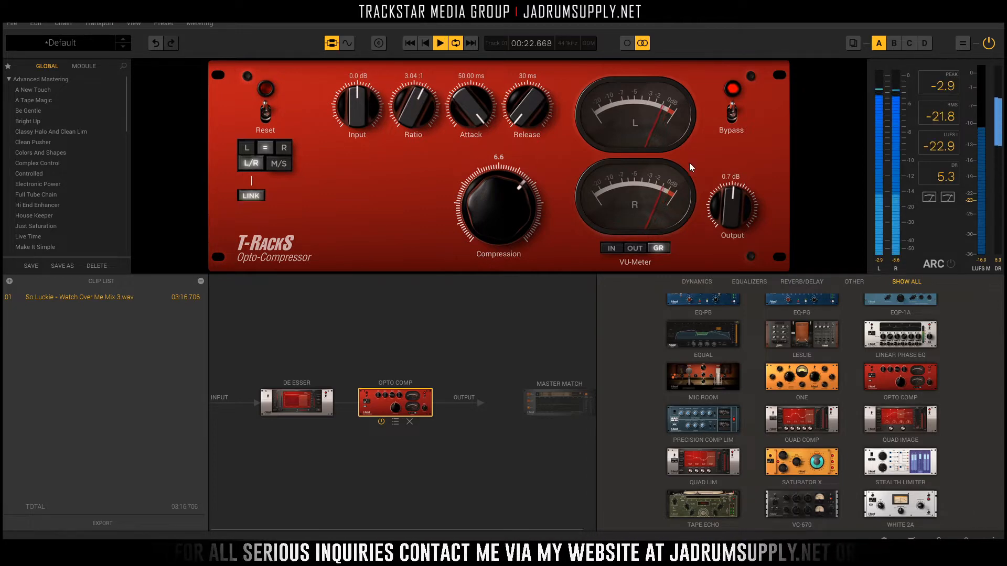
key("space")
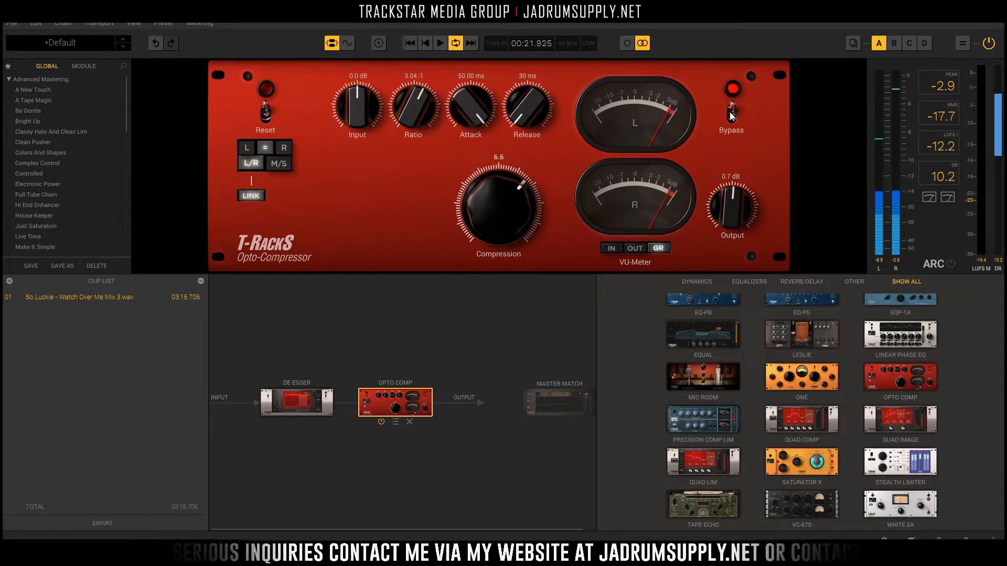
Step: Compare the loop with the Opto-Compressor bypassed and engaged several times, leaving it engaged when playback stops
left_click(733, 114)
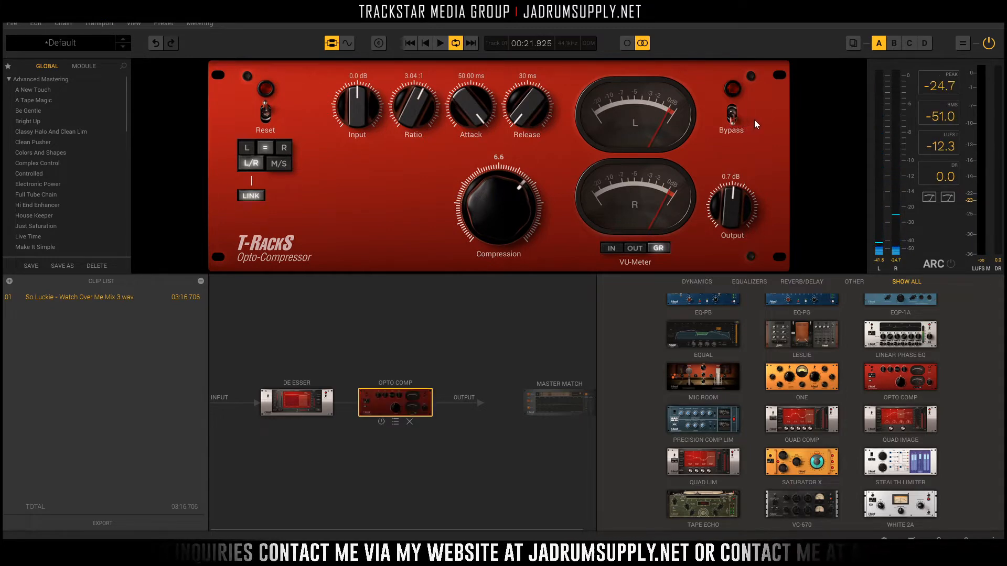
key("space")
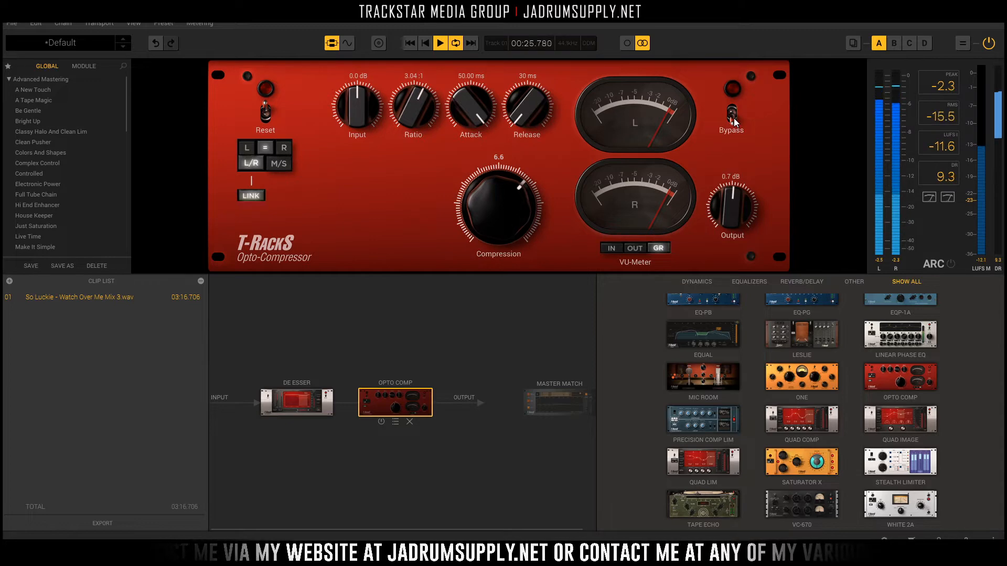
left_click(734, 118)
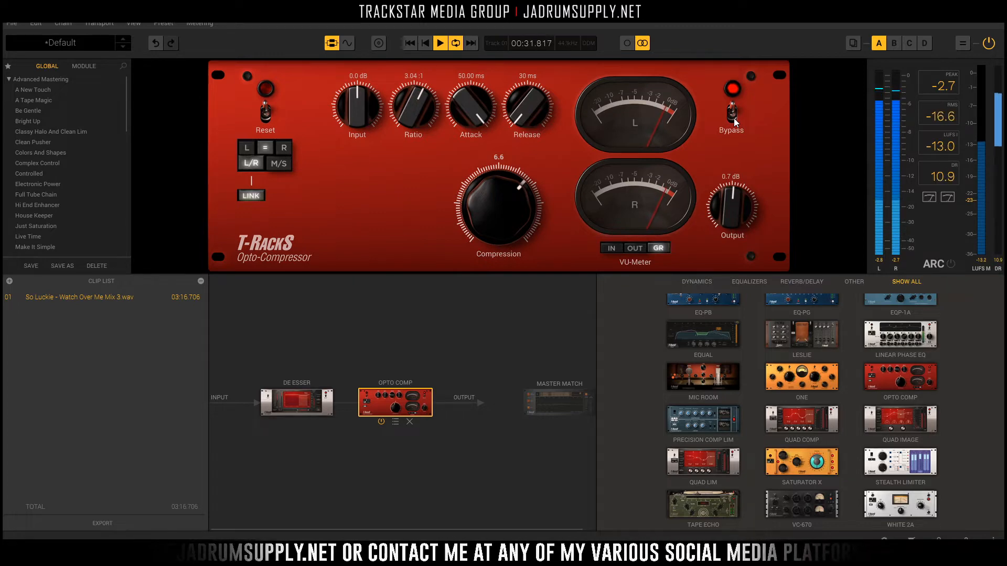
left_click(734, 118)
key("space")
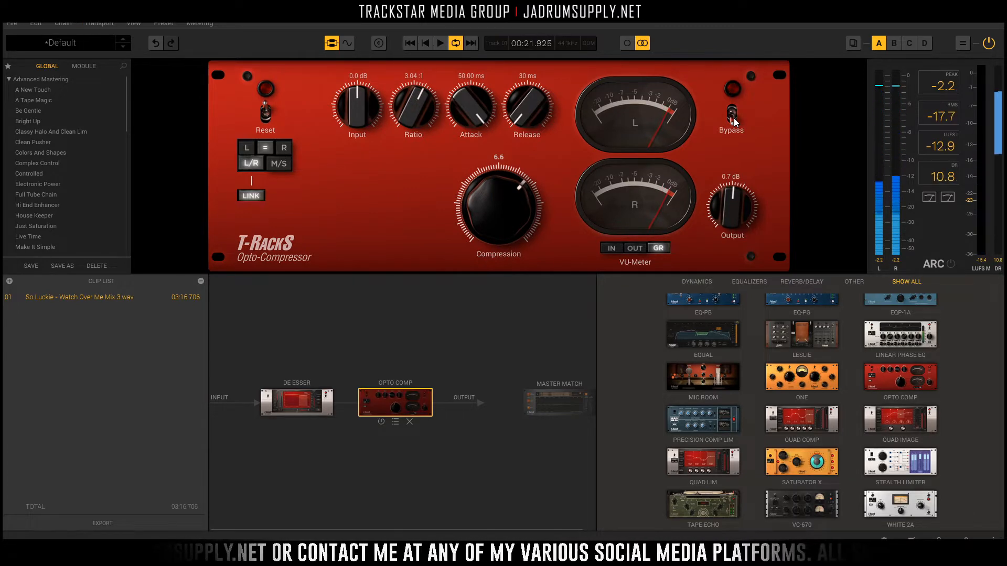
key("space")
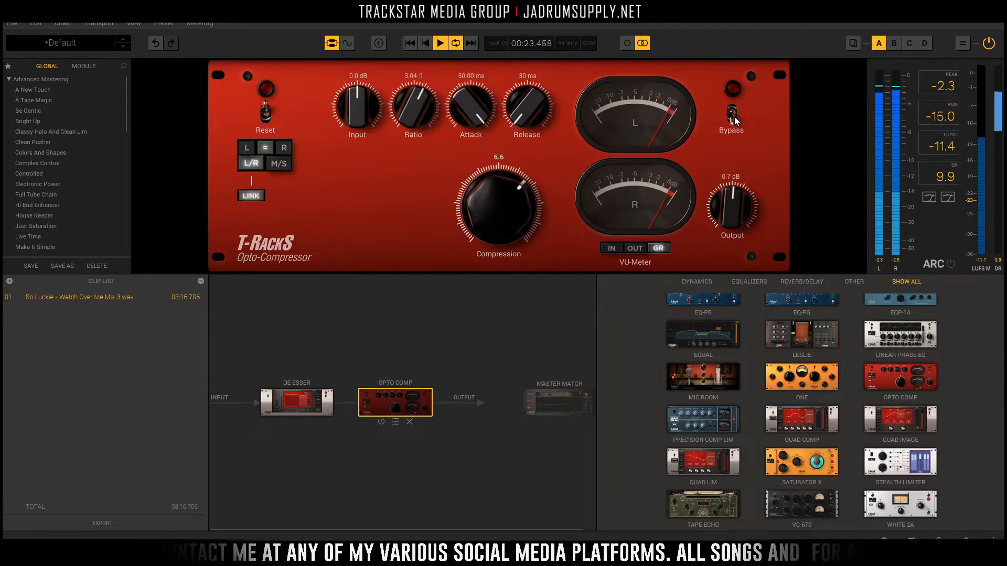
left_click(734, 116)
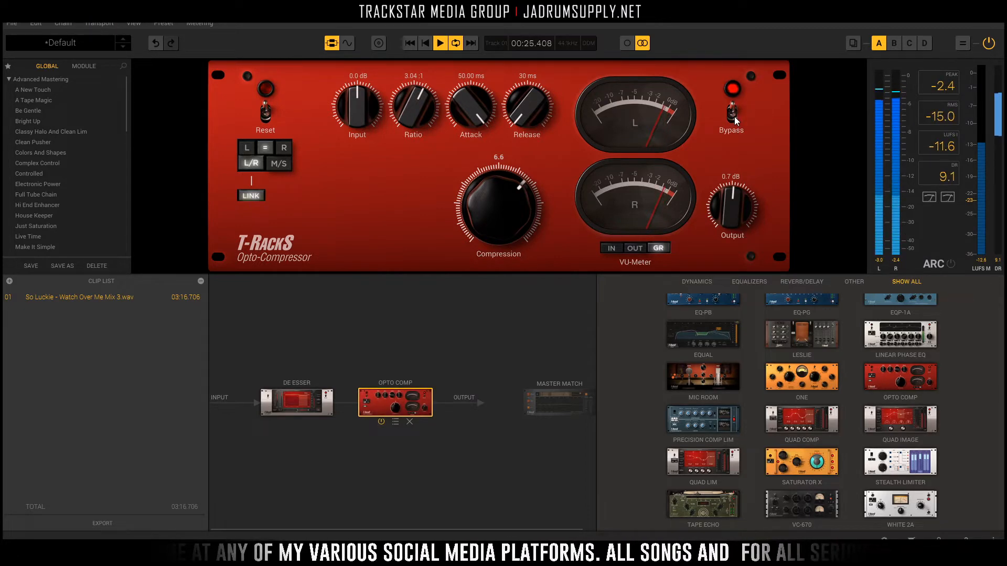
left_click(734, 117)
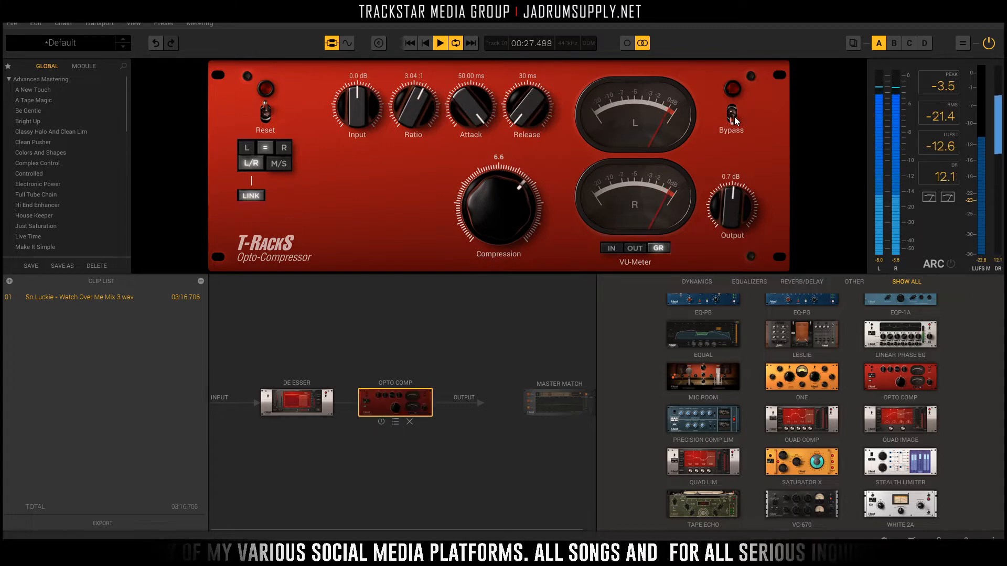
left_click(734, 116)
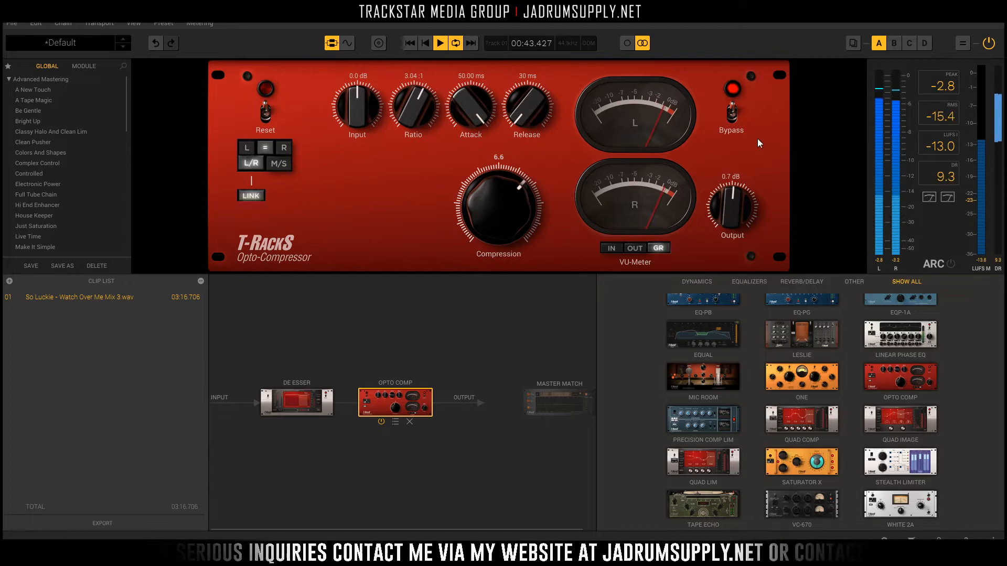
left_click(733, 113)
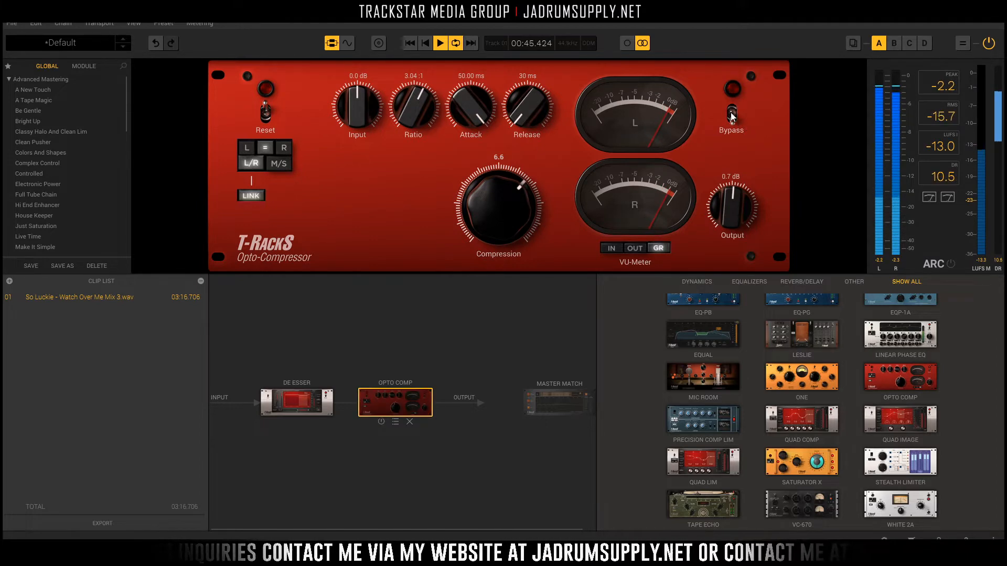
left_click(732, 114)
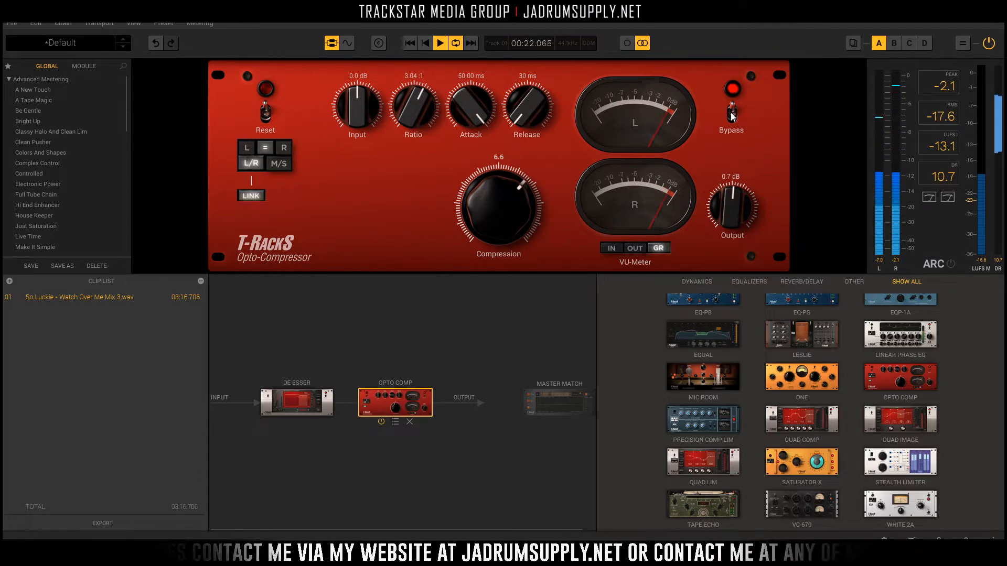
key("space")
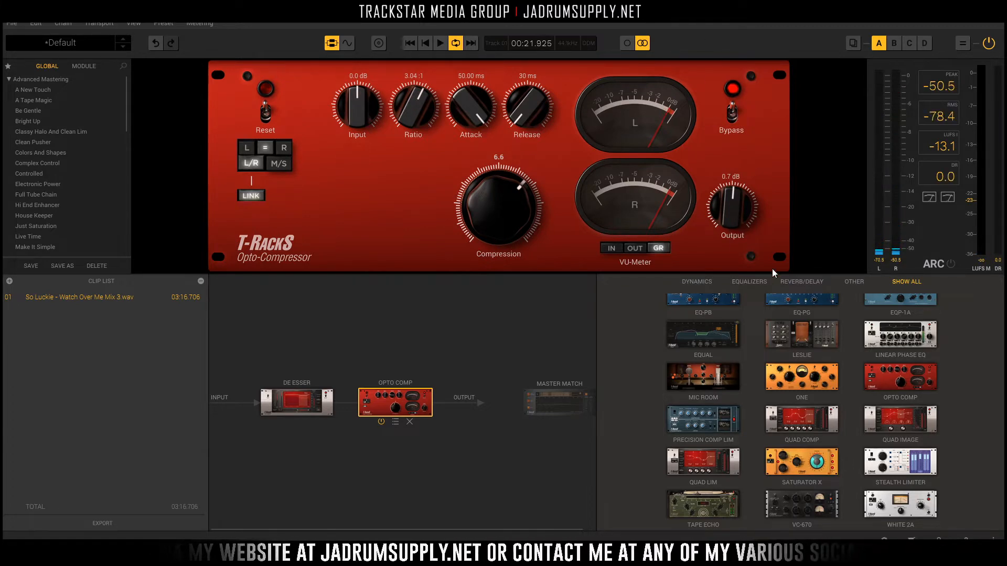
Step: Add a Master EQ 432 after the Opto Comp in the chain and set its level range to 12 dB
scroll(815, 342, "up", 1)
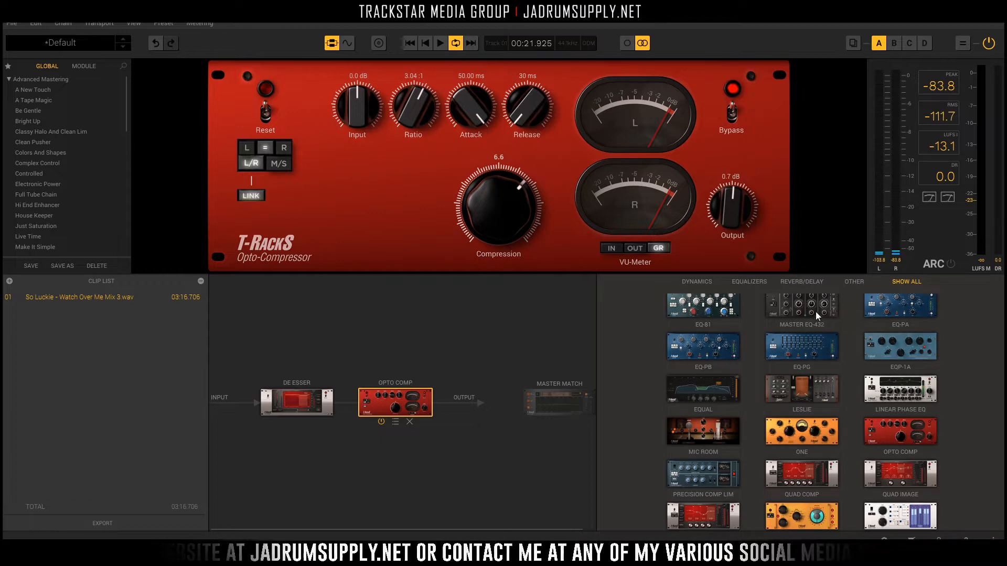
scroll(808, 320, "up", 1)
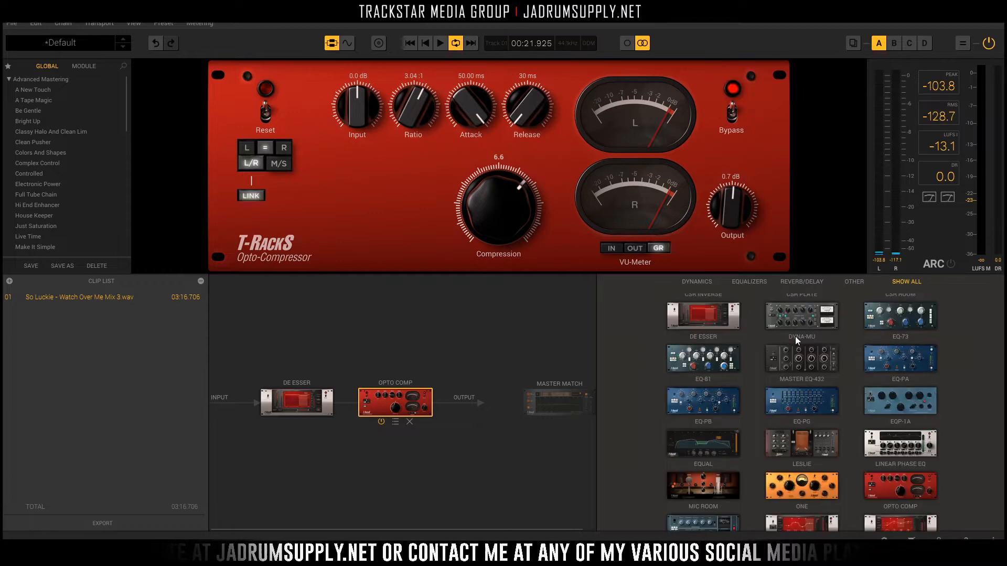
double_click(807, 364)
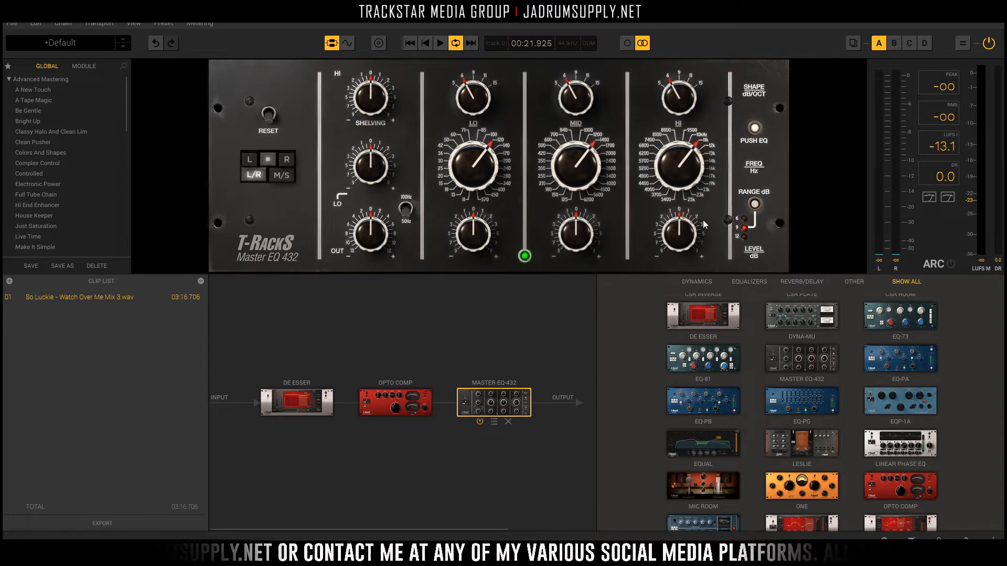
left_click(755, 205)
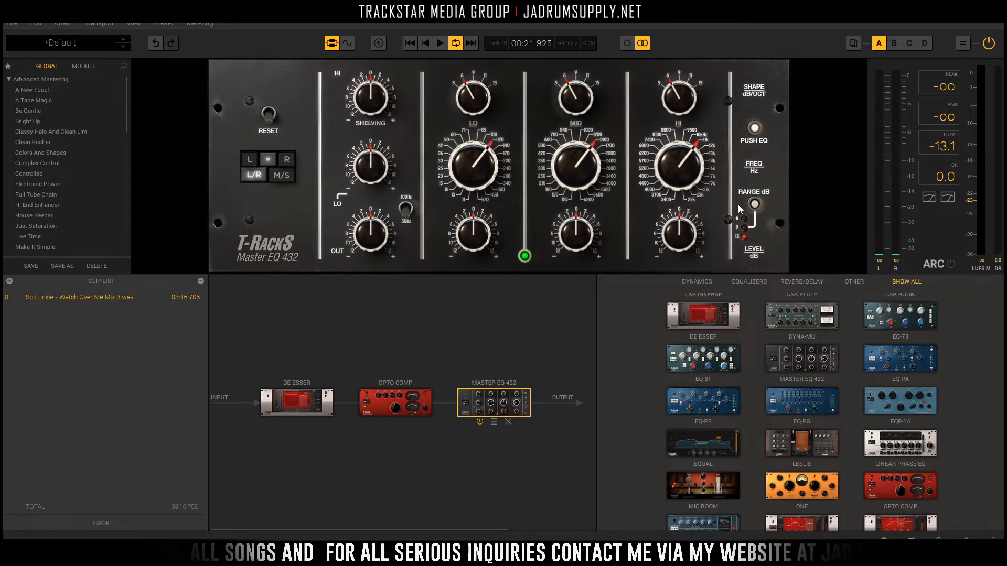
Step: Toggle the Master EQ 432's processing off and on repeatedly, leaving the EQ switched off
left_click(754, 128)
left_click(754, 129)
left_click(754, 128)
left_click(754, 129)
left_click(754, 128)
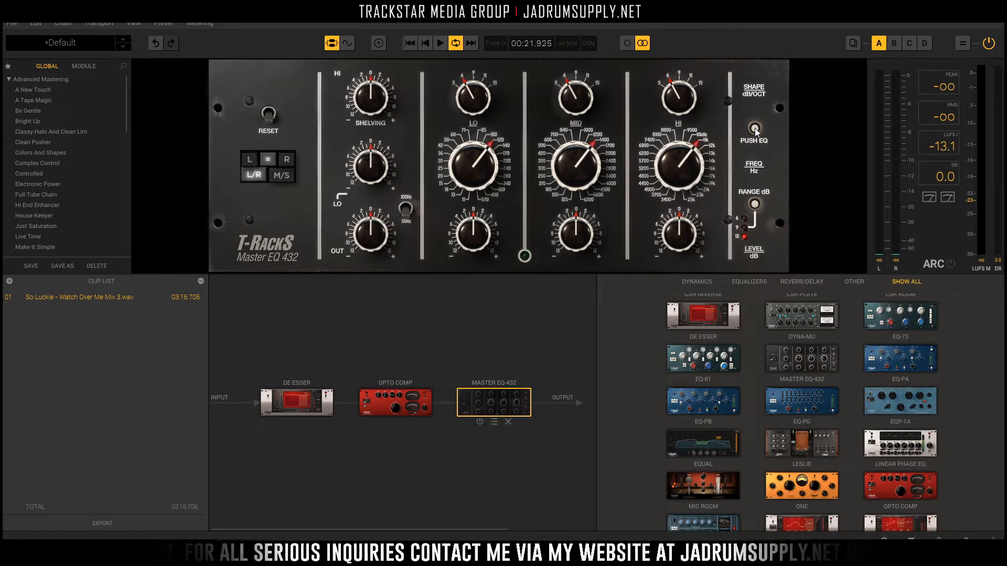
left_click(754, 129)
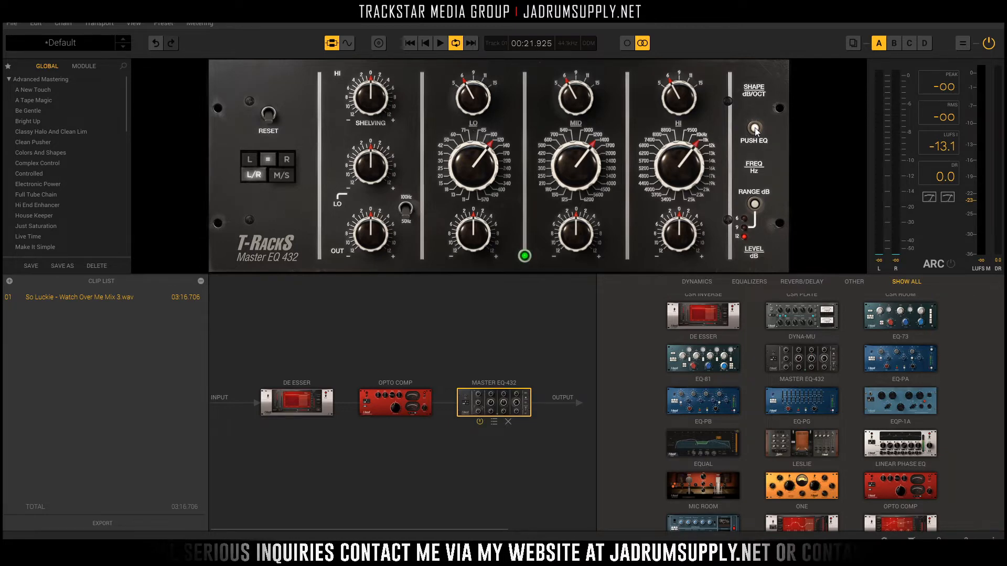
left_click(754, 128)
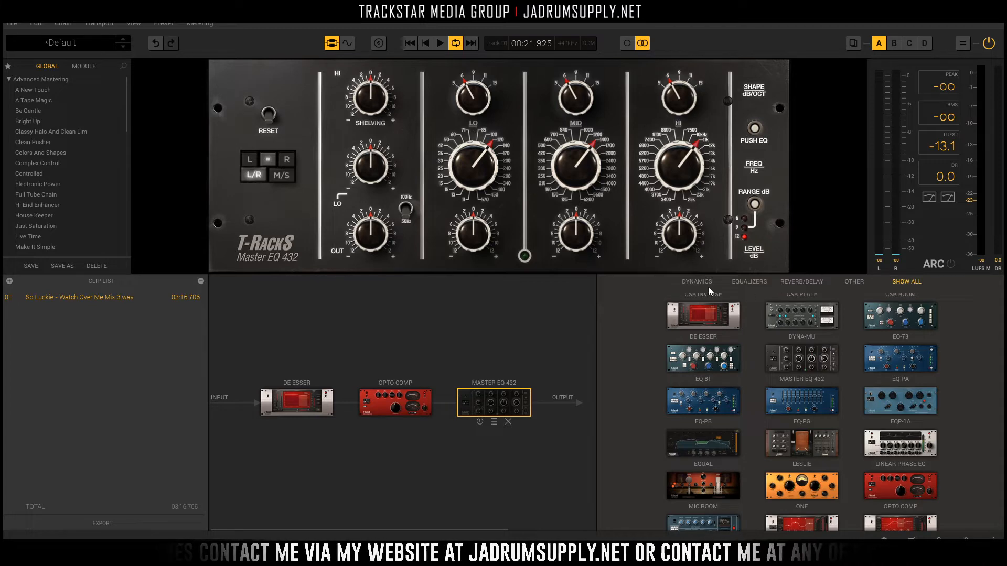
Step: Set the Lo, Mid and Hi shapes to their lowest dB/oct setting, with the Mid frequency just under 1000 Hz and the Hi frequency at maximum
left_click_drag(586, 107, 565, 42)
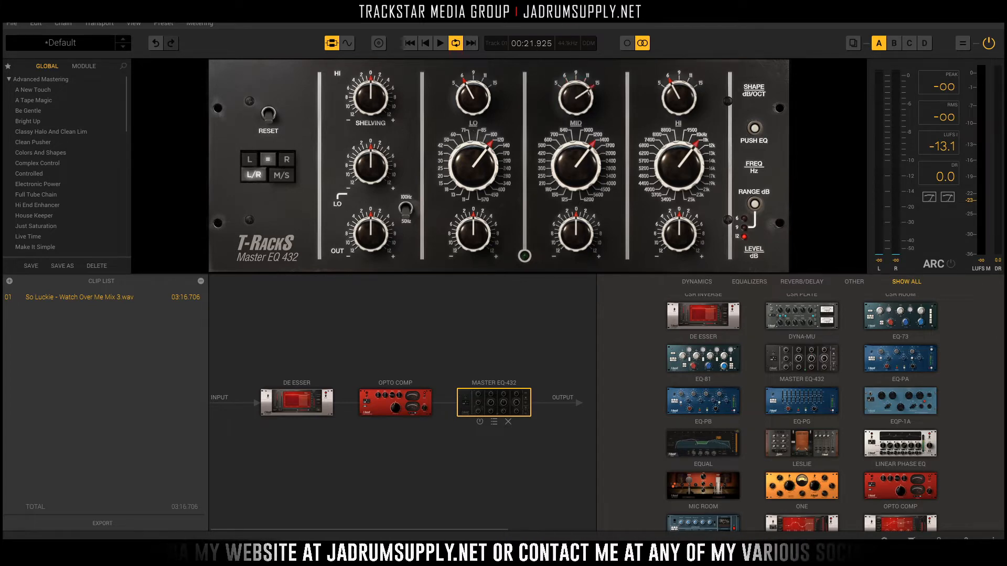
left_click_drag(568, 200, 716, 415)
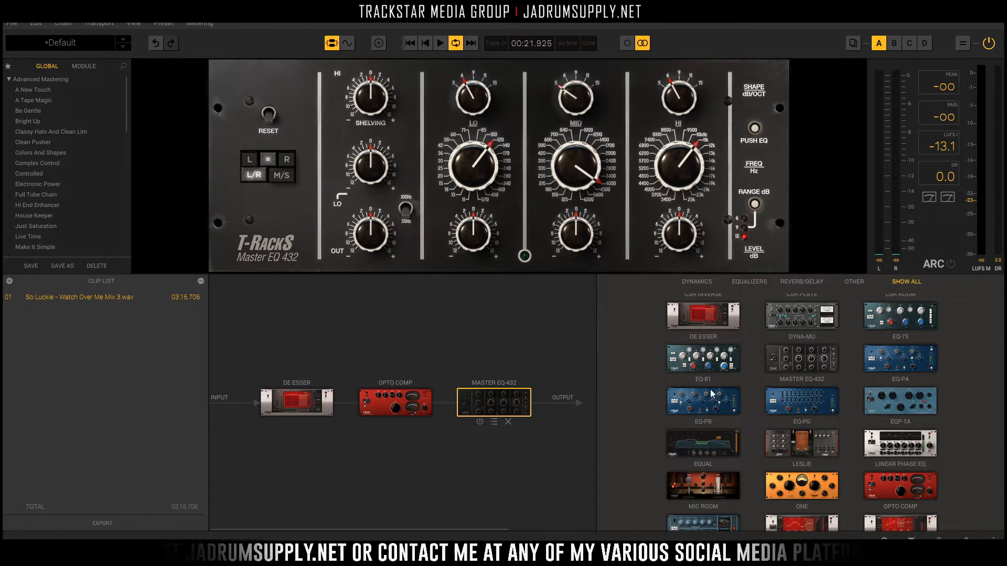
left_click_drag(674, 106, 569, 159)
left_click_drag(467, 112, 494, 197)
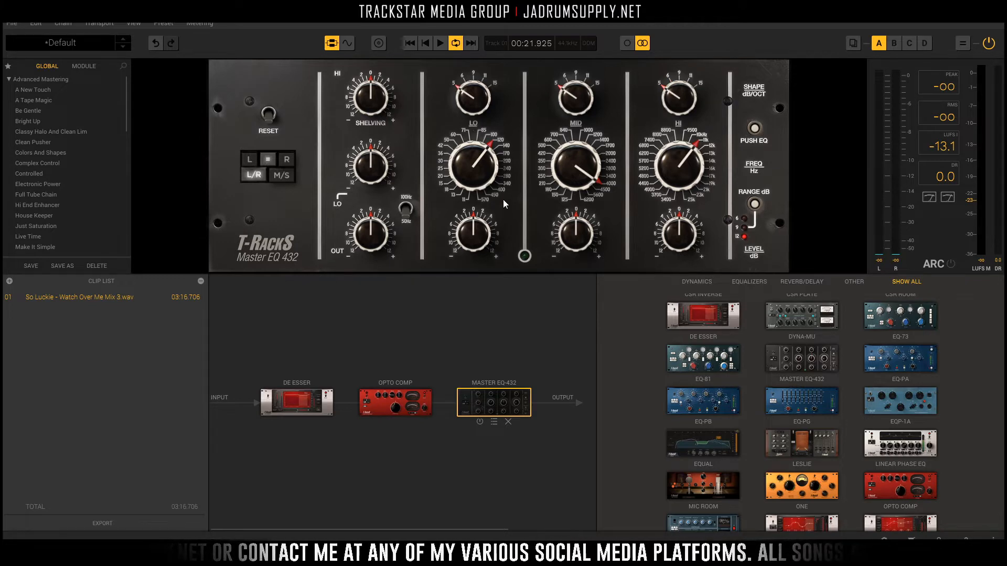
left_click_drag(556, 168, 581, 211)
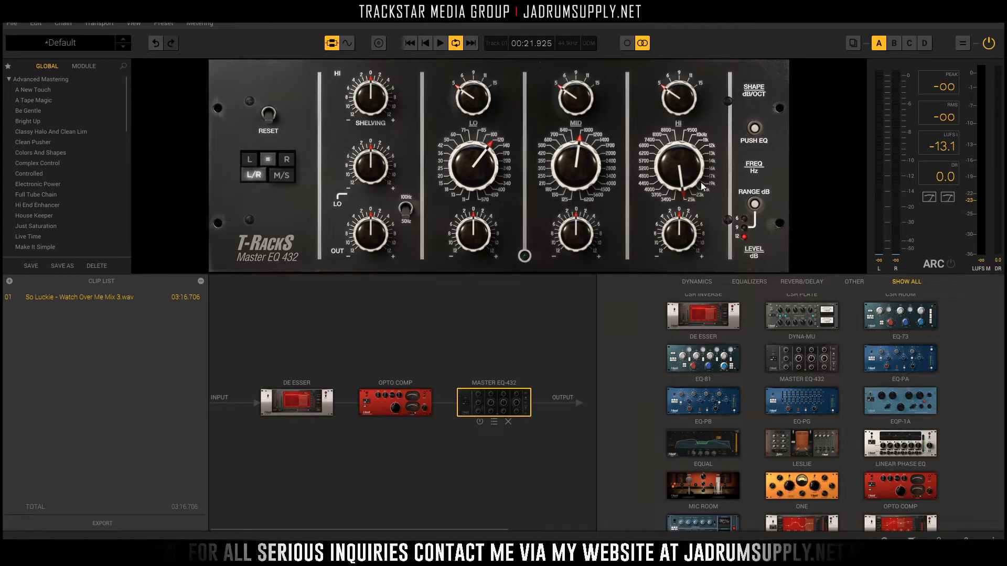
Step: Try sweeping the Hi band's frequency, shape and level while the loop plays with the EQ switched off
left_click_drag(684, 250, 654, 129)
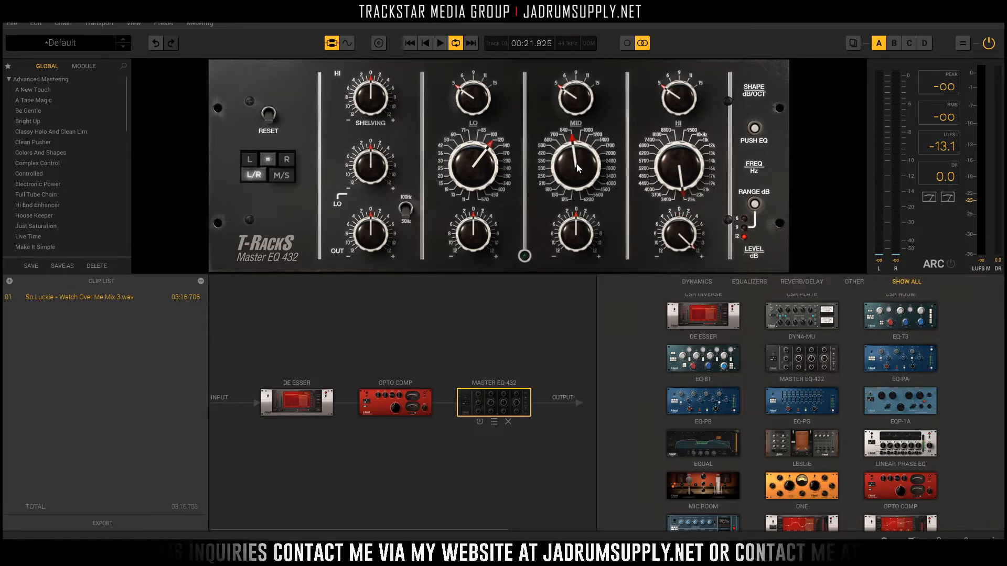
key("space")
left_click_drag(682, 181, 687, 198)
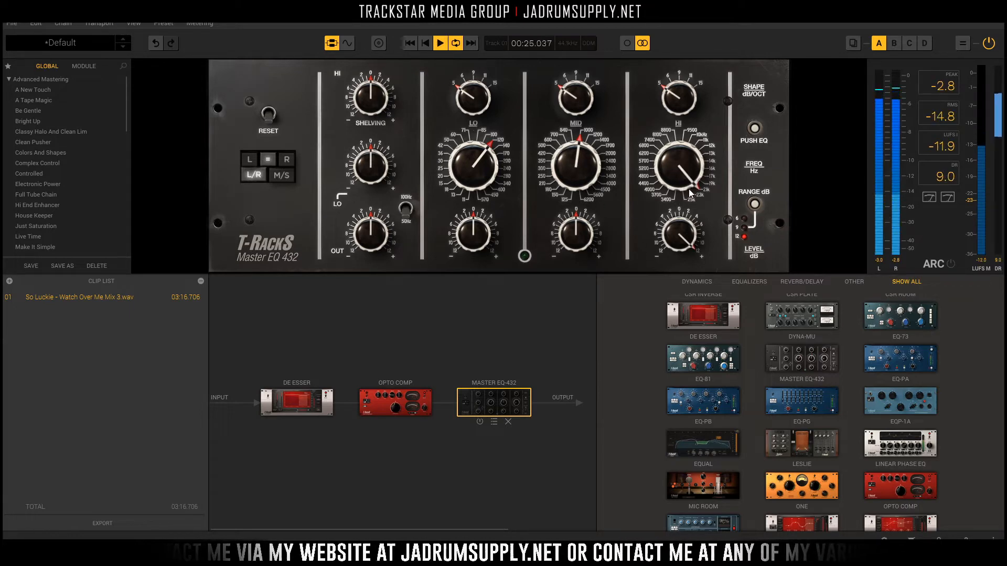
left_click_drag(691, 198, 702, 249)
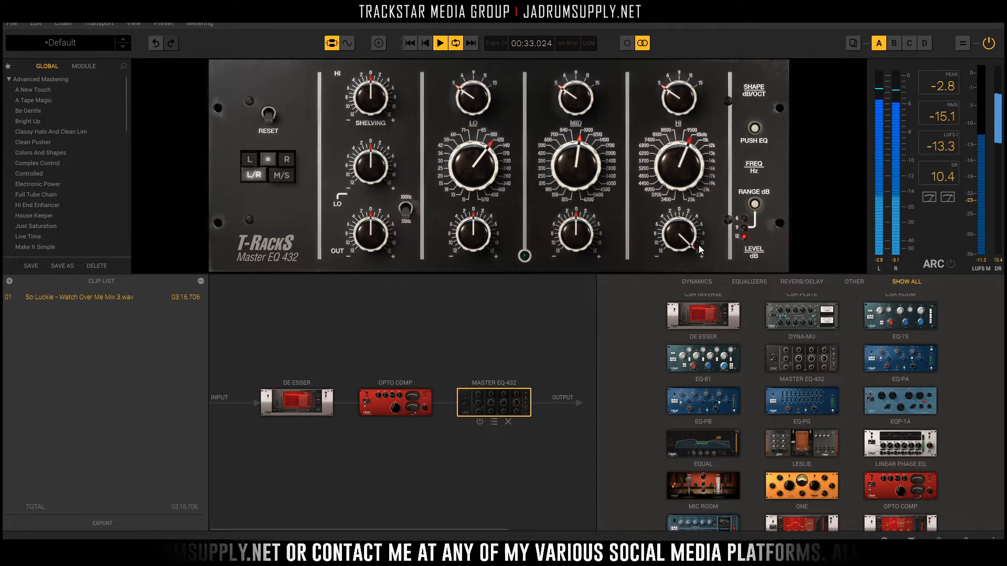
left_click_drag(673, 78, 677, 64)
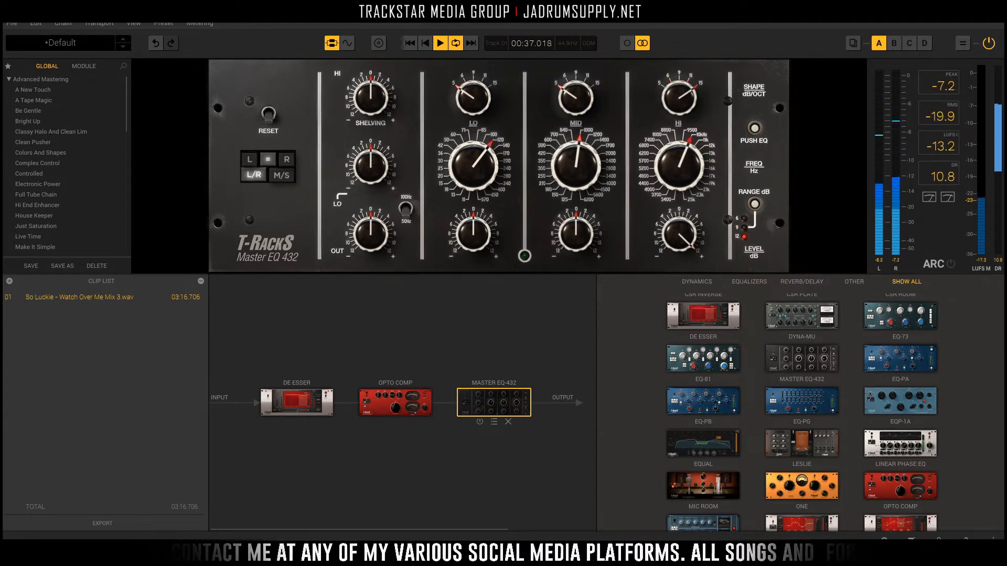
left_click_drag(680, 169, 665, 71)
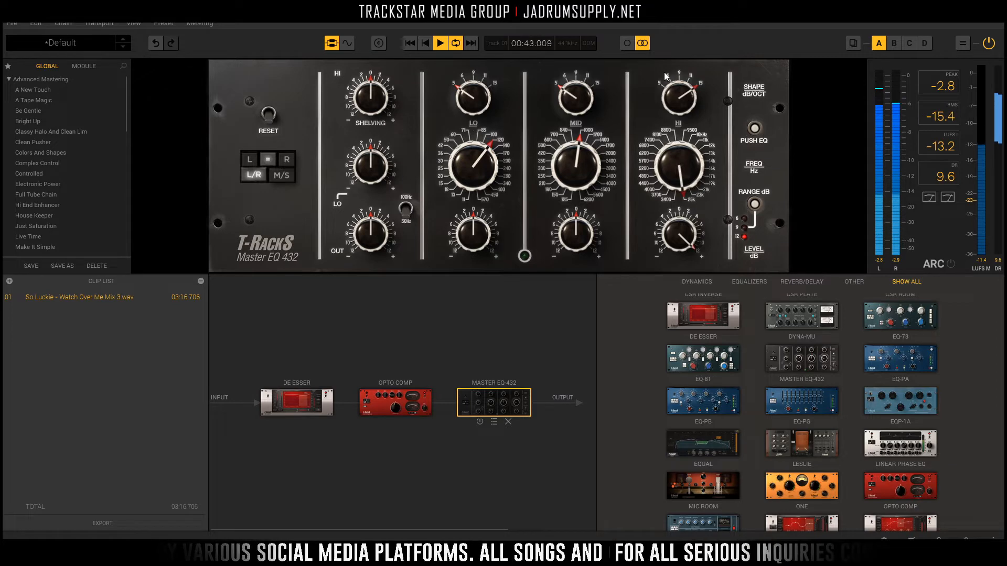
left_click_drag(686, 241, 725, 424)
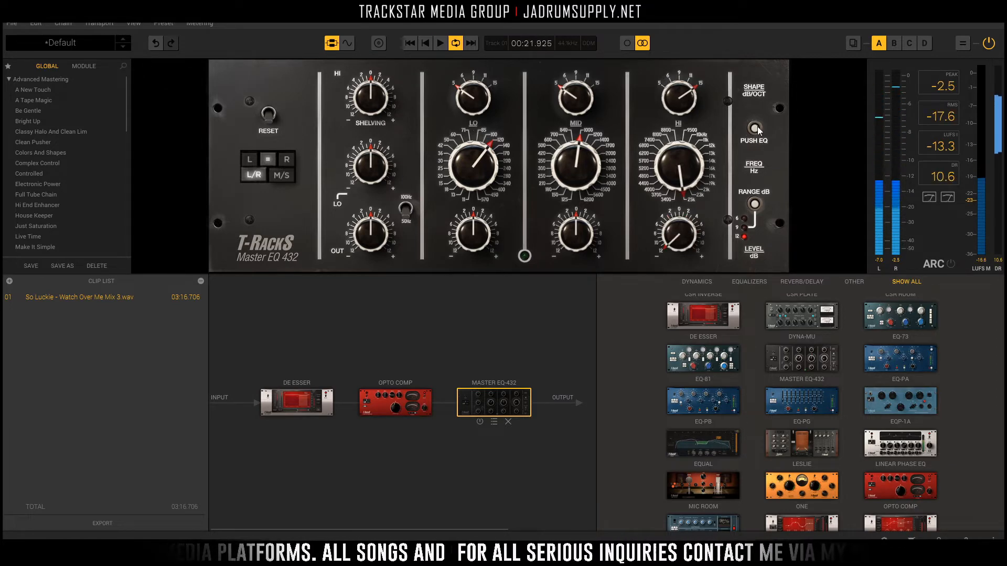
key("space")
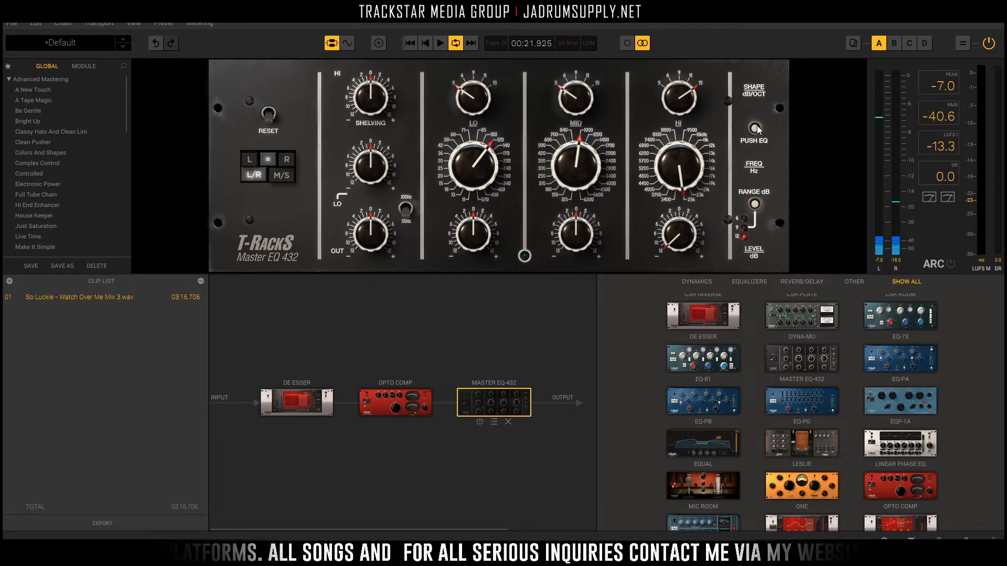
Step: Switch the Master EQ 432 on and set the Hi band to its maximum 12 dB boost at the lowest shape
left_click(757, 127)
left_click_drag(682, 239, 682, 11)
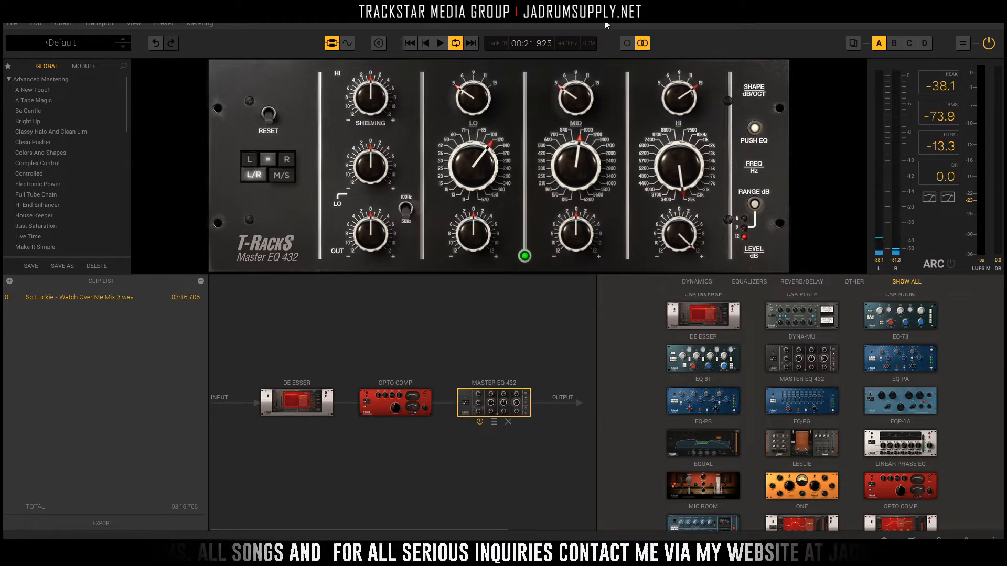
left_click_drag(680, 94, 689, 299)
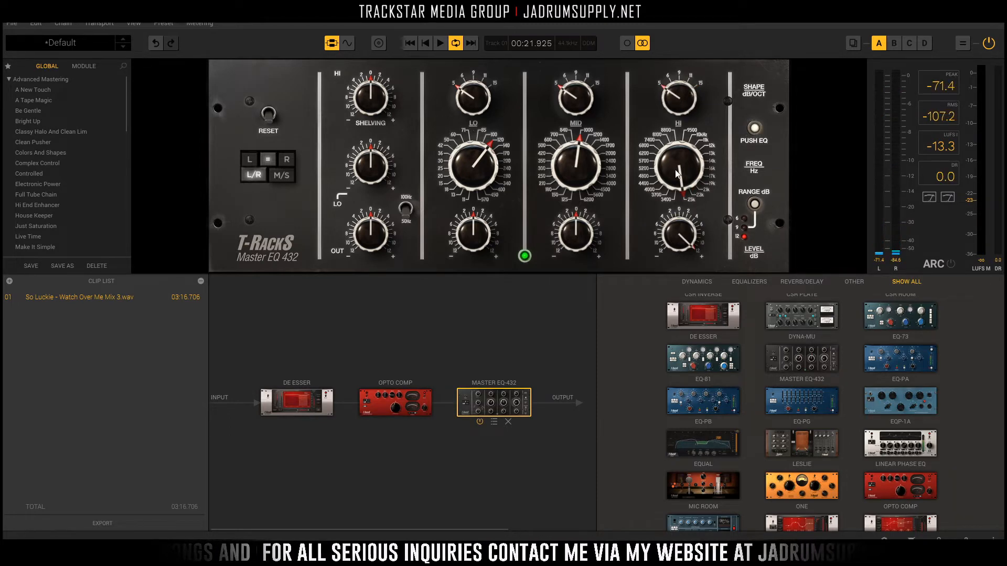
Step: Play the loop and sweep the boosted Hi band's frequency down from maximum to near 9500 Hz
key("space")
left_click_drag(677, 174, 691, 181)
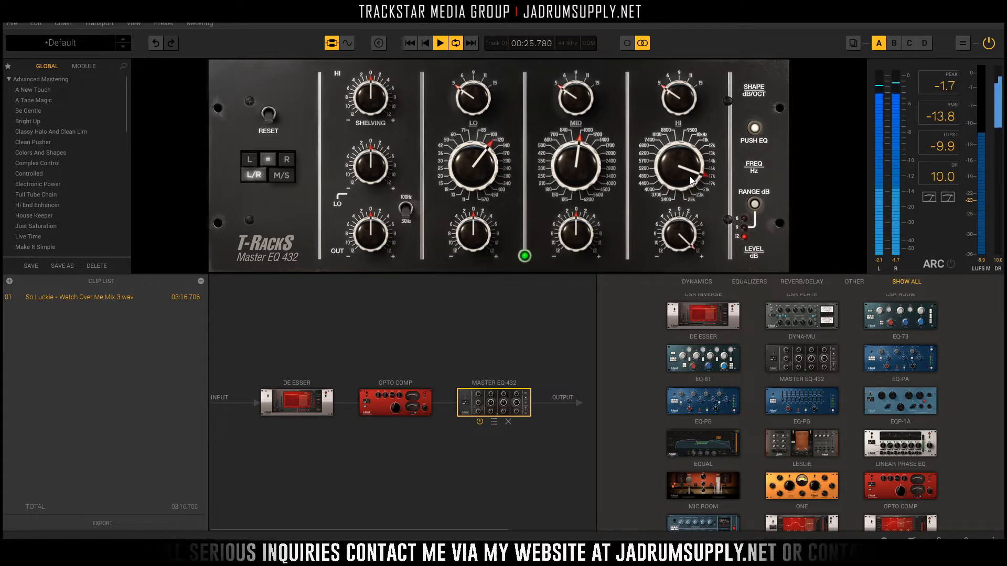
scroll(692, 181, "down", 1)
scroll(692, 181, "down", 1)
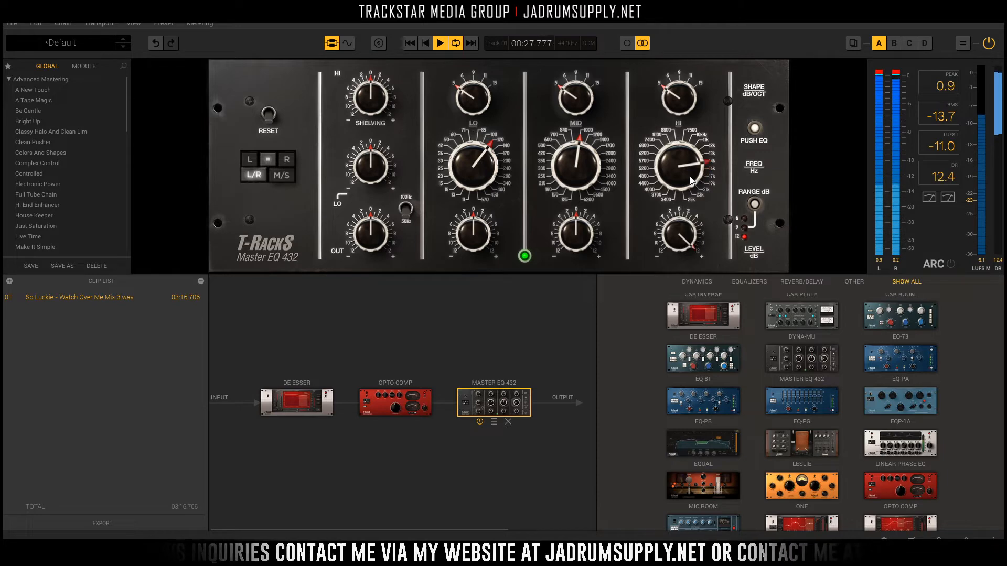
scroll(691, 181, "down", 1)
scroll(691, 181, "down", 1)
scroll(691, 181, "down", 1)
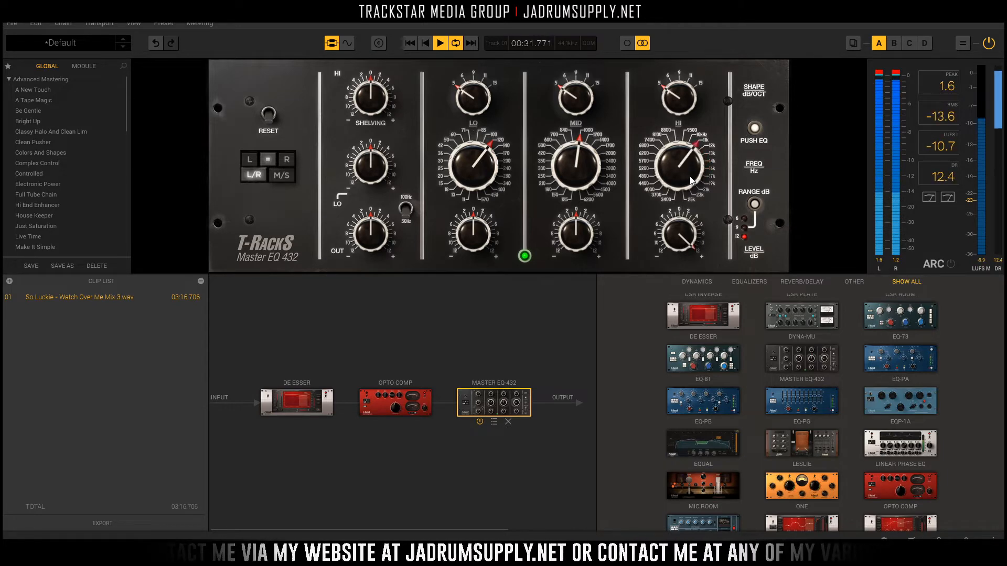
scroll(691, 181, "down", 1)
scroll(691, 181, "down", 1)
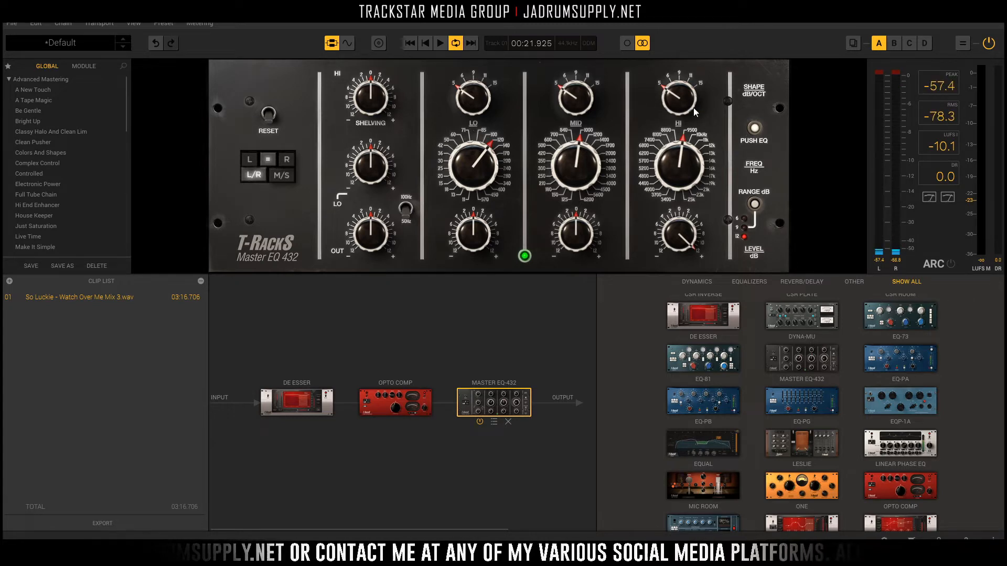
Step: Lower the Hi band's level to a cut of about 3 dB and compare the playing loop with the EQ off and on
scroll(686, 238, "down", 9)
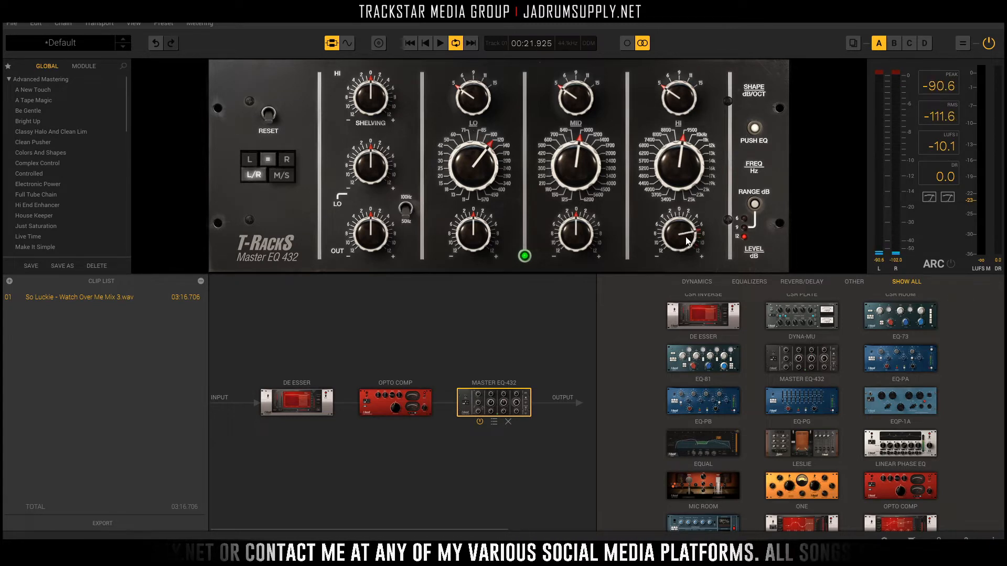
scroll(687, 238, "down", 7)
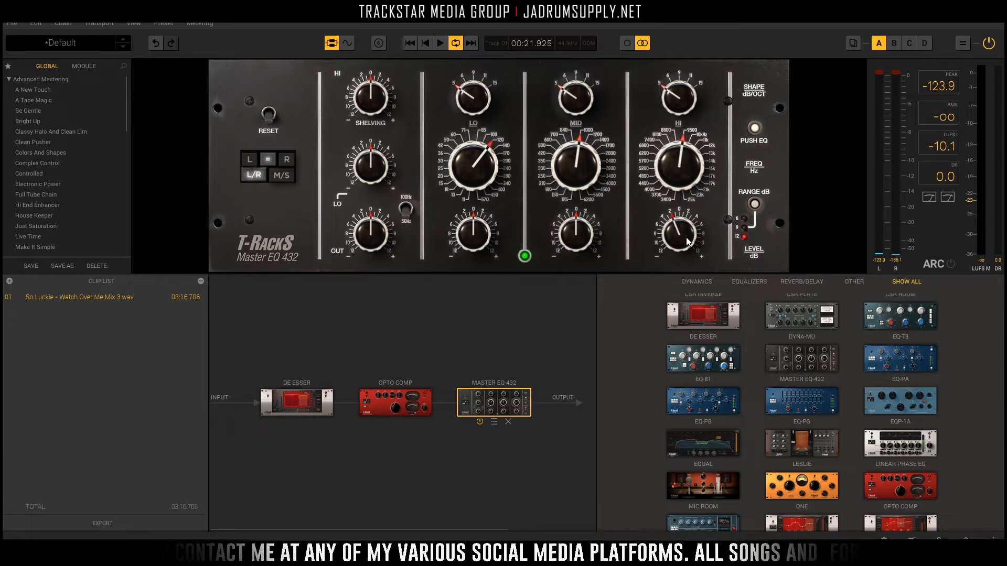
key("space")
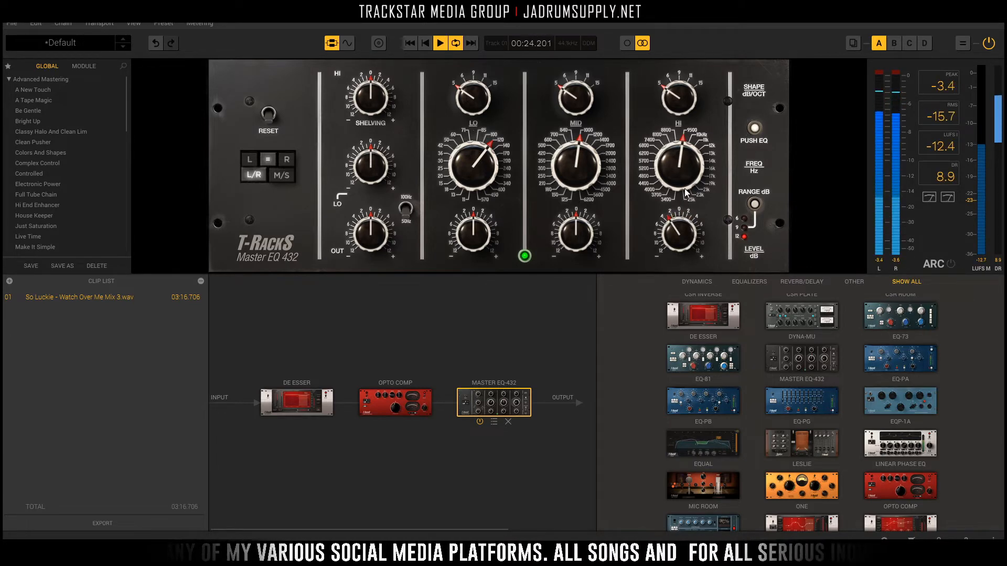
left_click(753, 129)
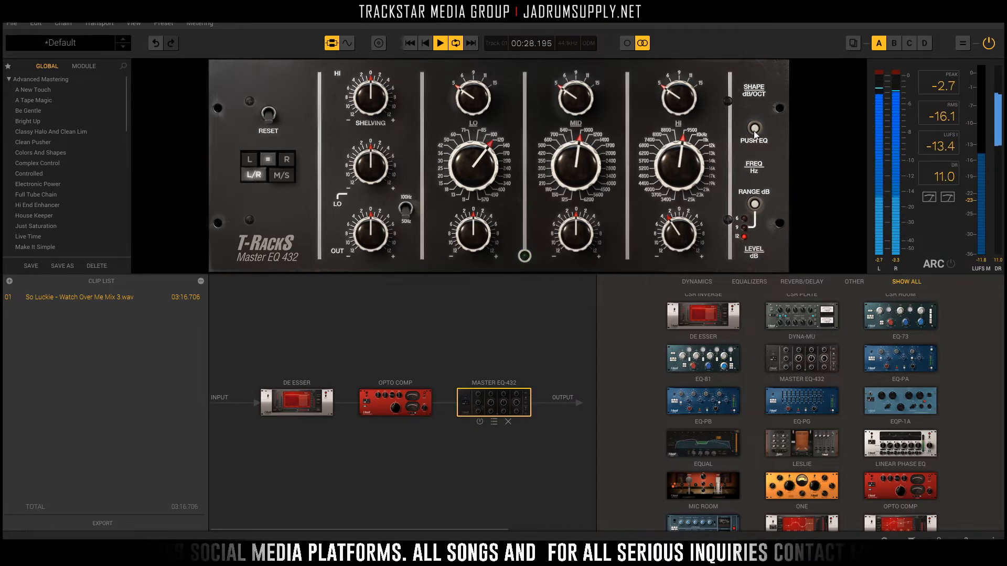
left_click(754, 130)
Step: Set the Hi shape to 15 dB/oct with a cut of about 2 dB, then compare the loop with the EQ off and on
left_click_drag(680, 232, 681, 220)
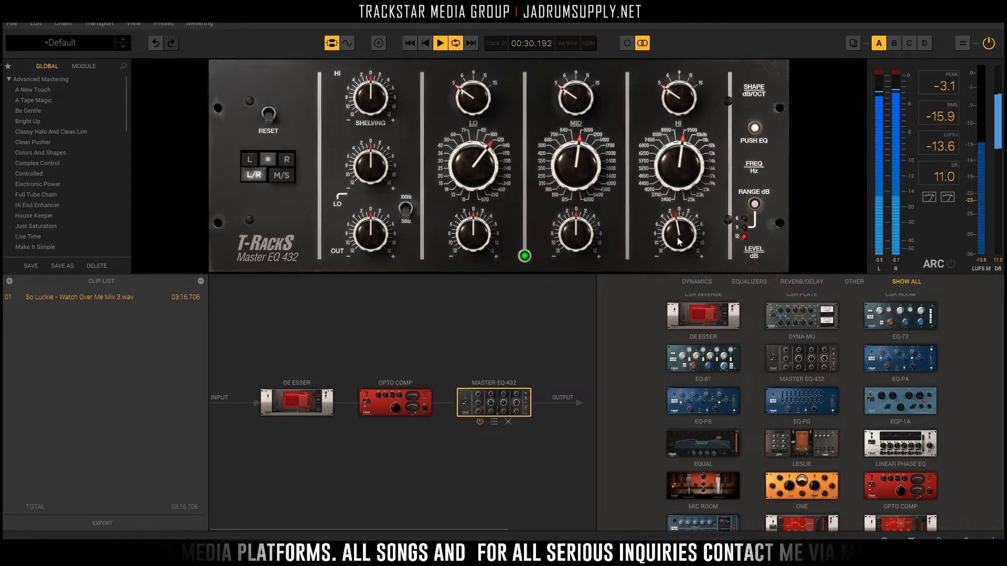
left_click_drag(679, 100, 679, 84)
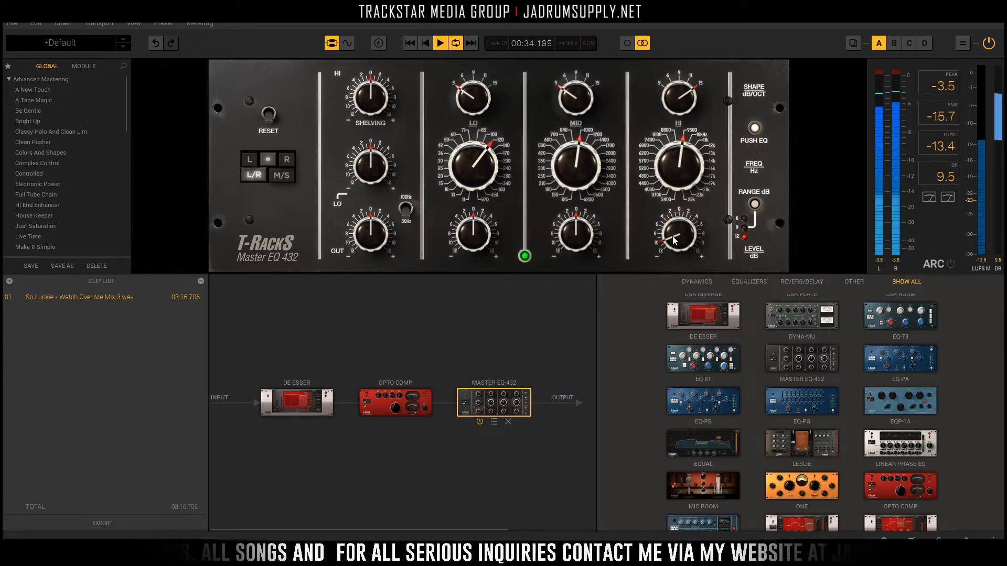
left_click_drag(673, 237, 675, 238)
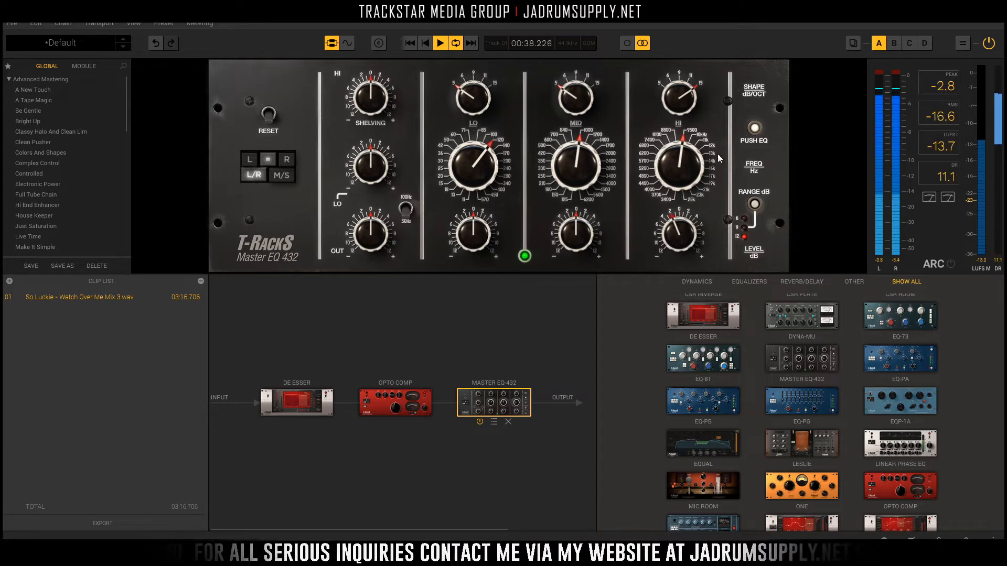
left_click(754, 128)
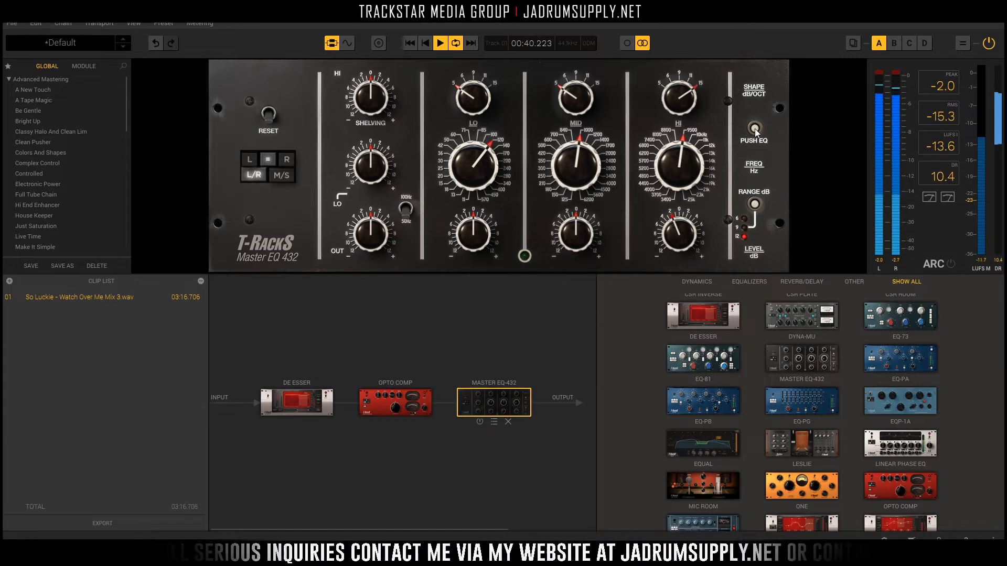
left_click(754, 128)
Step: Sweep the Mid band at maximum boost to just above 1000 Hz and raise its shape by one setting
left_click_drag(582, 231, 579, 173)
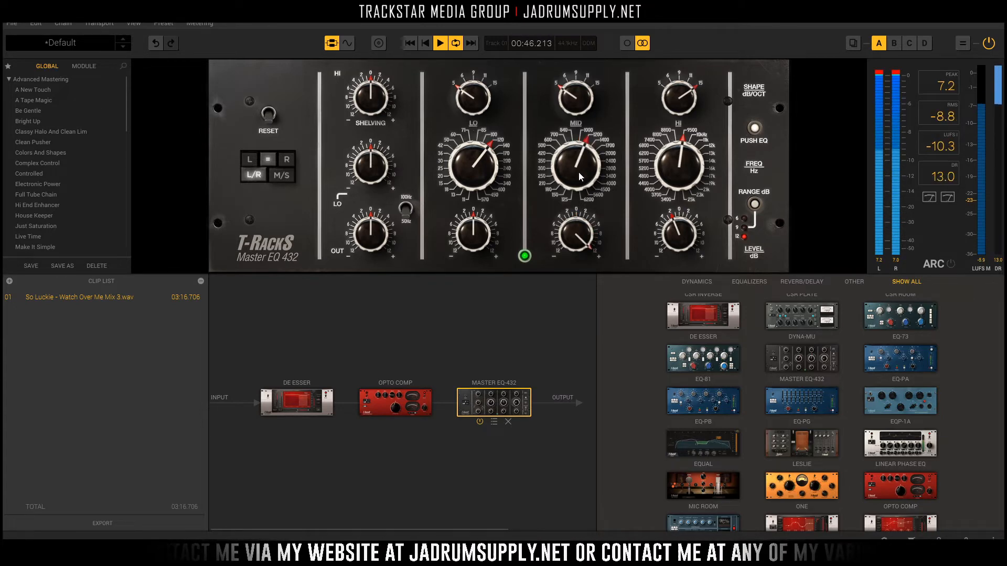
key("space")
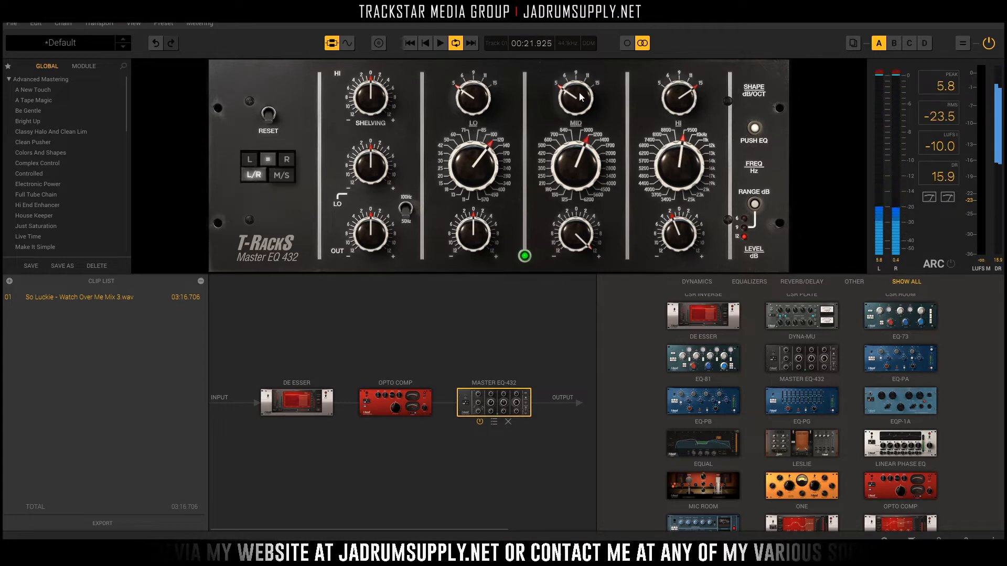
scroll(574, 103, "up", 1)
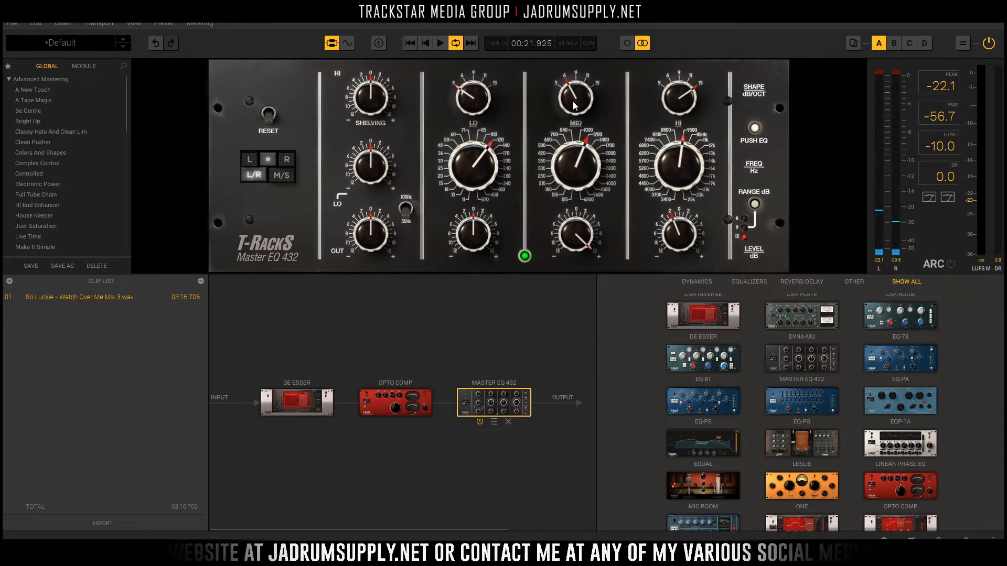
Step: Lower the Mid band's level to a cut of about 3 dB and compare the playing loop with the EQ off and on
scroll(582, 234, "down", 8)
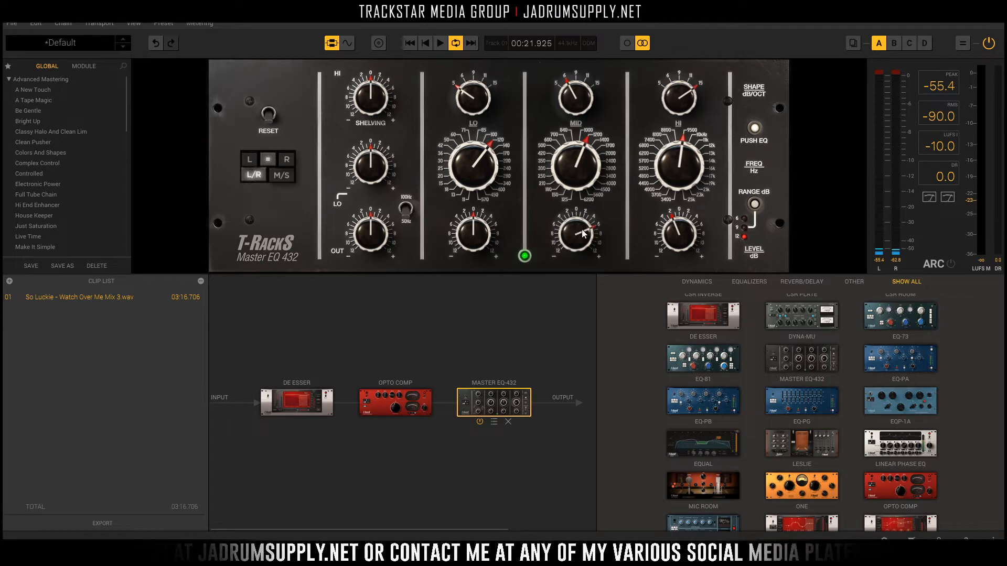
key("space")
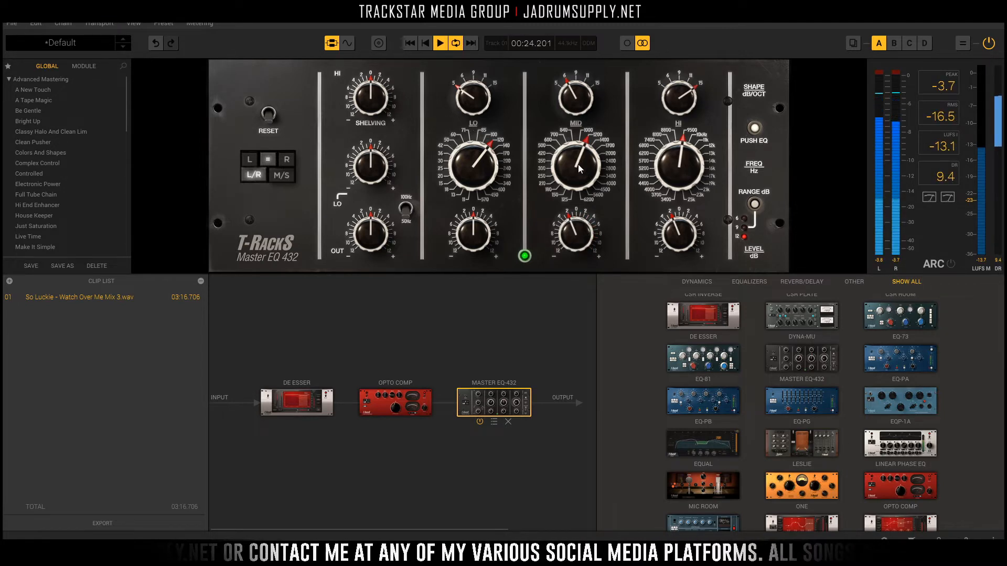
mouse_move(580, 170)
left_mouse_down()
mouse_move(578, 162)
mouse_move(579, 172)
left_mouse_up()
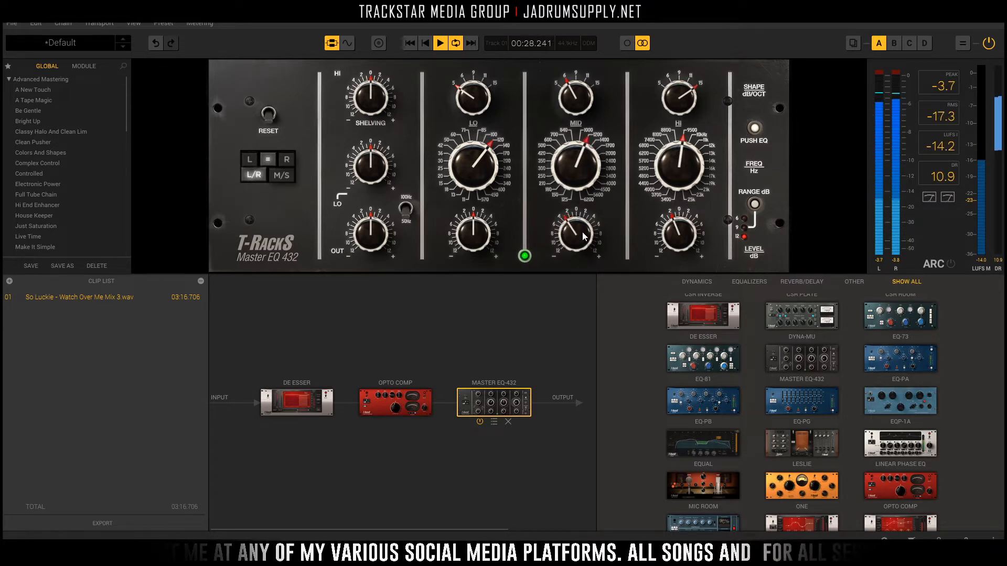
left_click(756, 128)
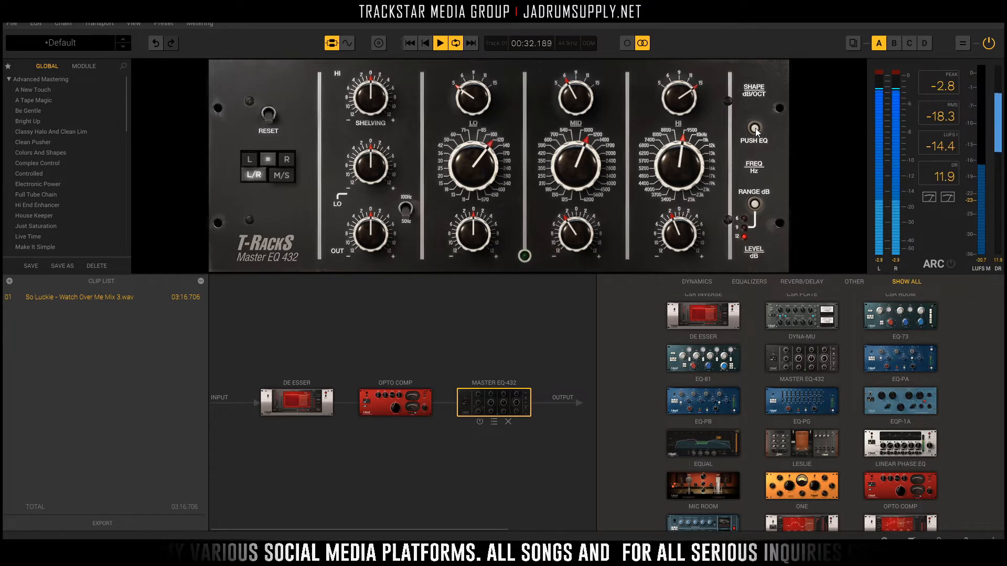
left_click(756, 128)
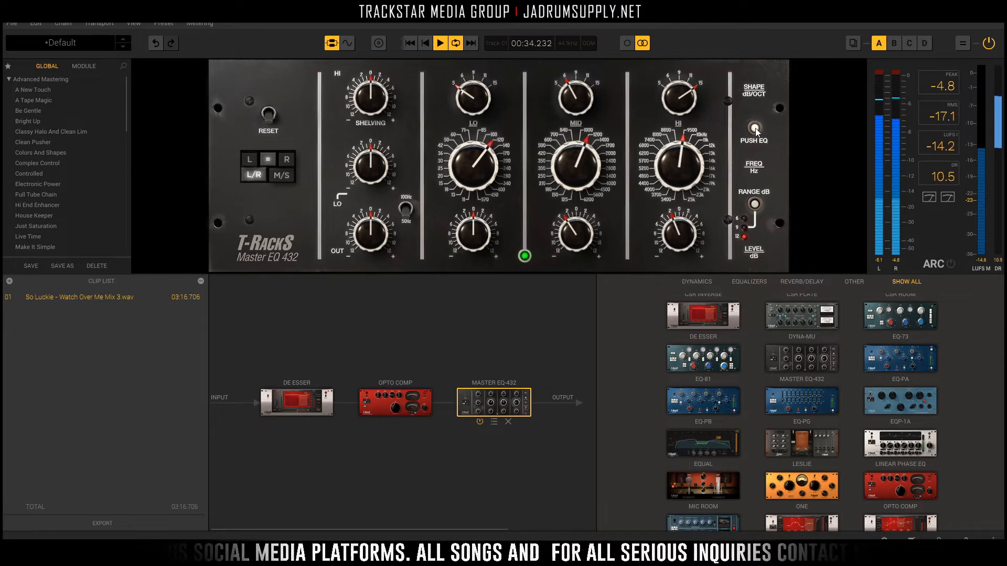
key("space")
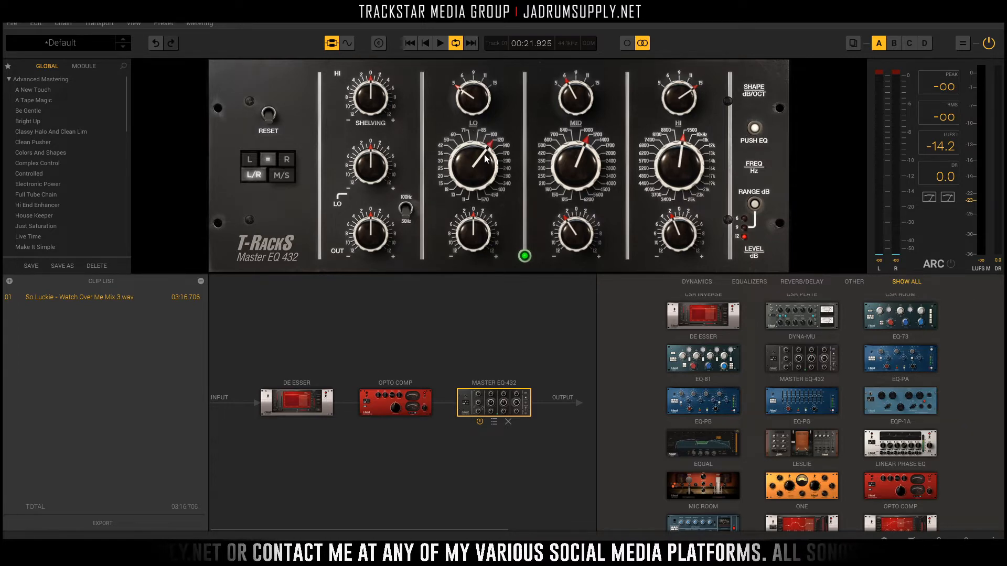
Step: Sweep the Lo band at maximum boost to about 570 Hz while the loop plays and raise its shape by one setting
left_click_drag(481, 169, 484, 175)
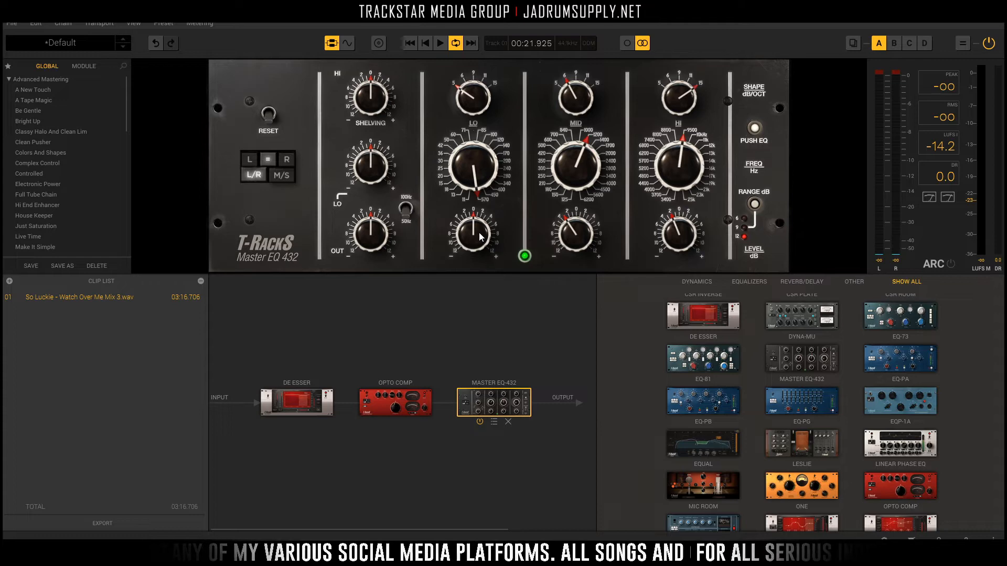
left_click_drag(481, 214, 482, 254)
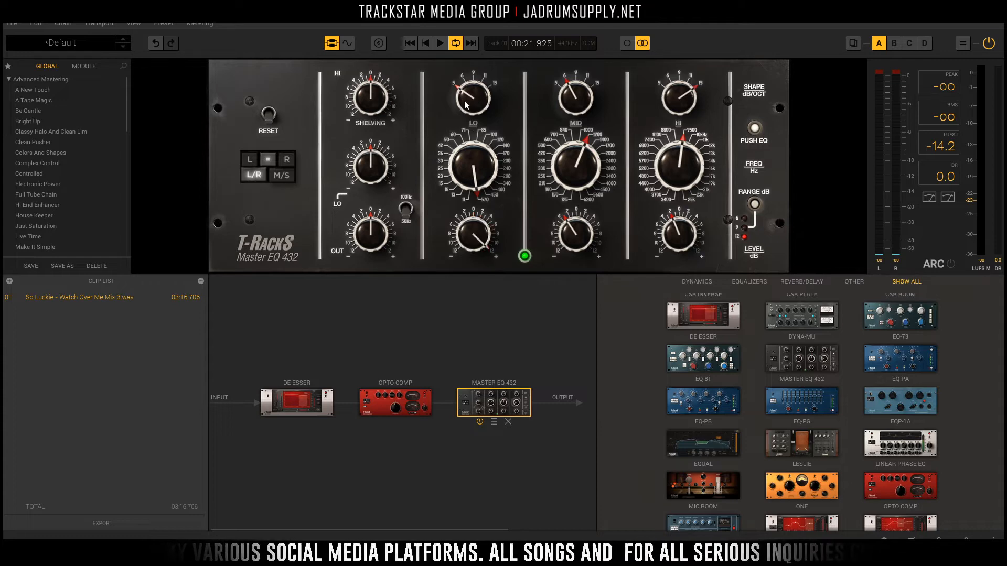
key("space")
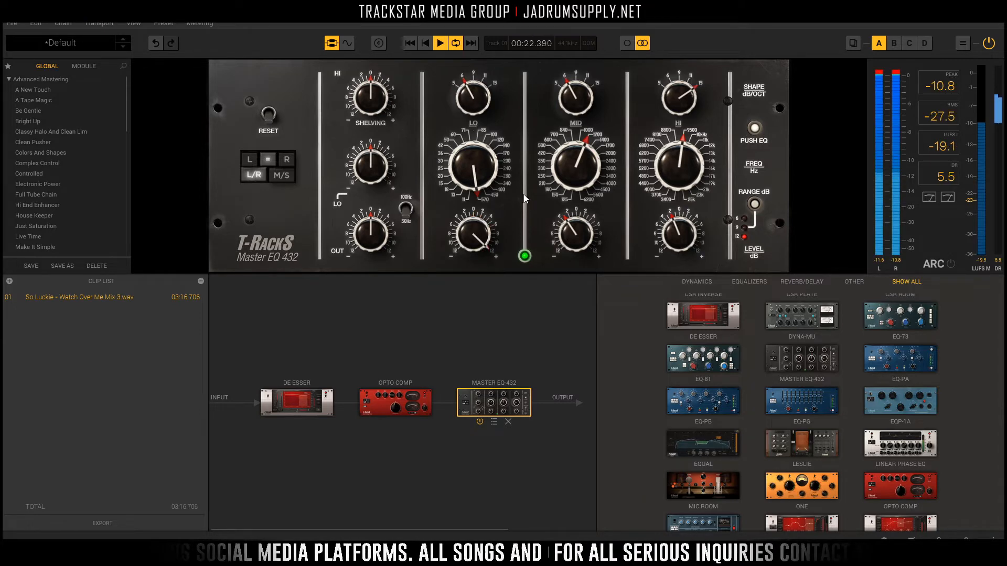
left_click_drag(475, 170, 478, 177)
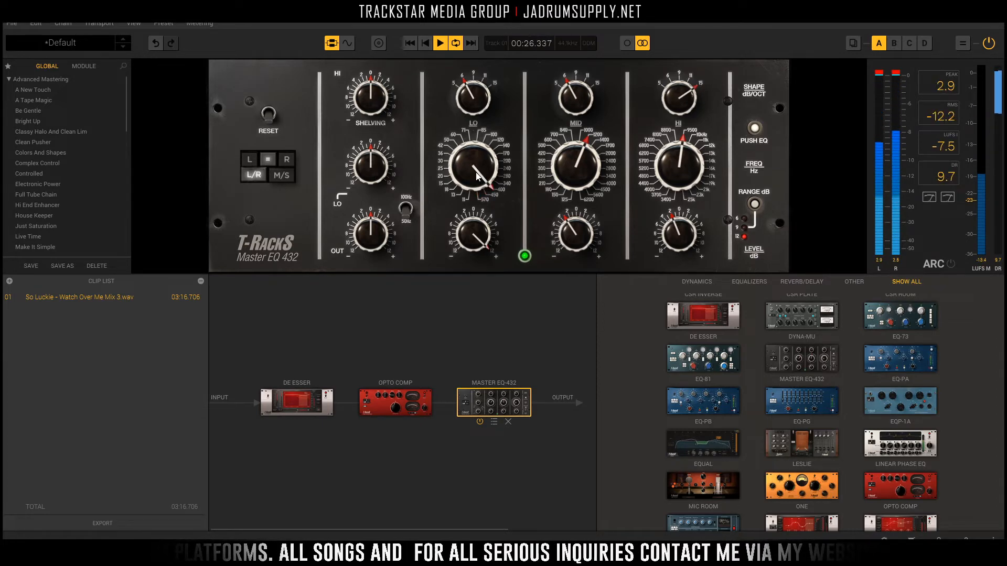
left_click_drag(477, 176, 479, 177)
key("space")
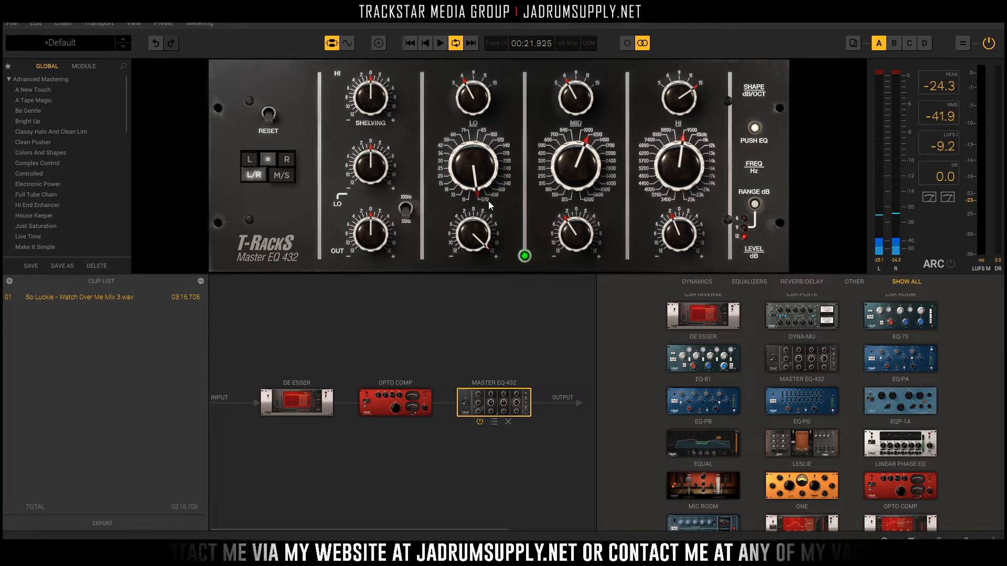
Step: Lower the Lo band's level to a cut of about 1 dB, fine-tuning it while the loop plays
left_click_drag(483, 229, 483, 227)
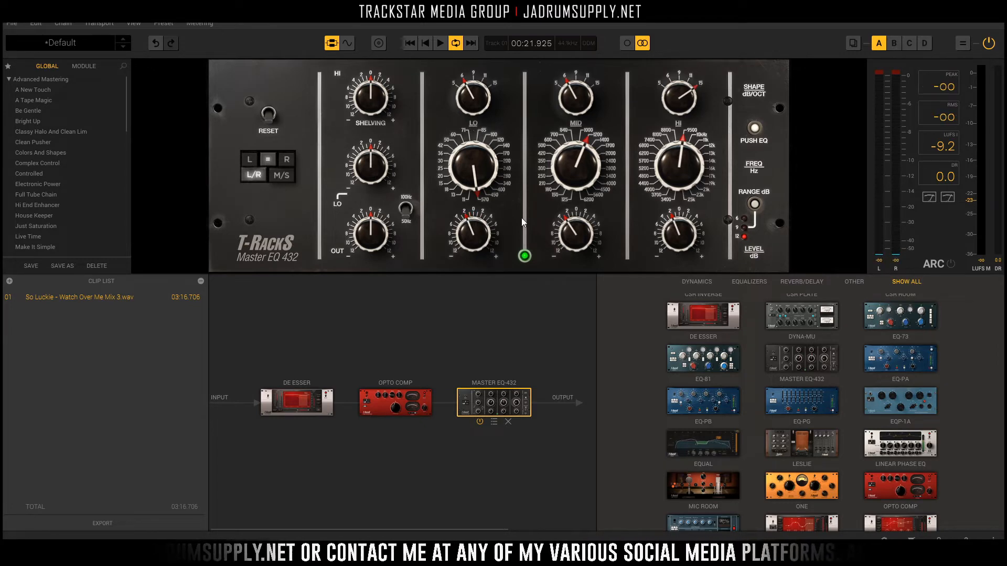
key("space")
left_click_drag(475, 245, 474, 240)
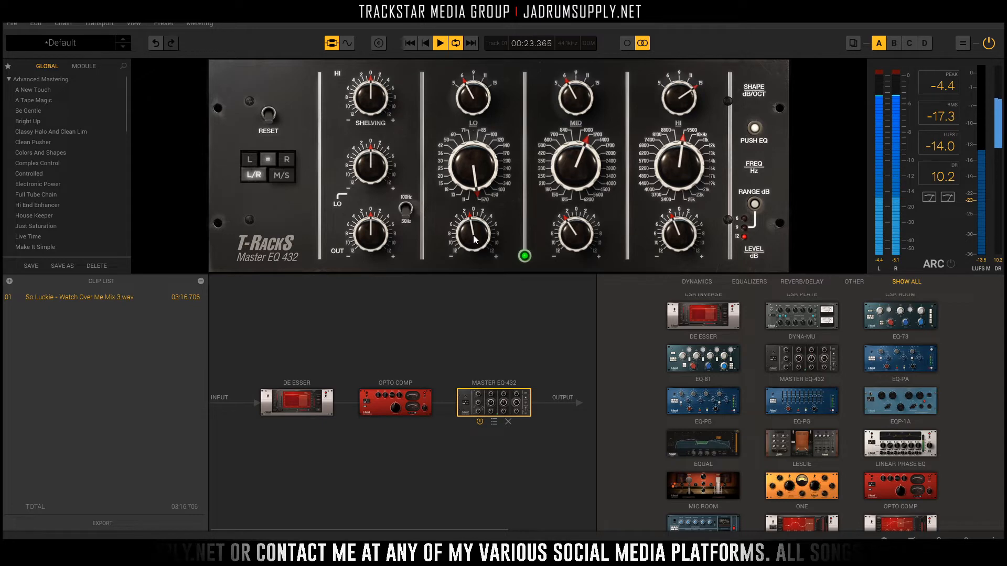
Step: Compare the playing loop with the Master EQ 432 switched off and on, leaving the EQ on
left_click(755, 129)
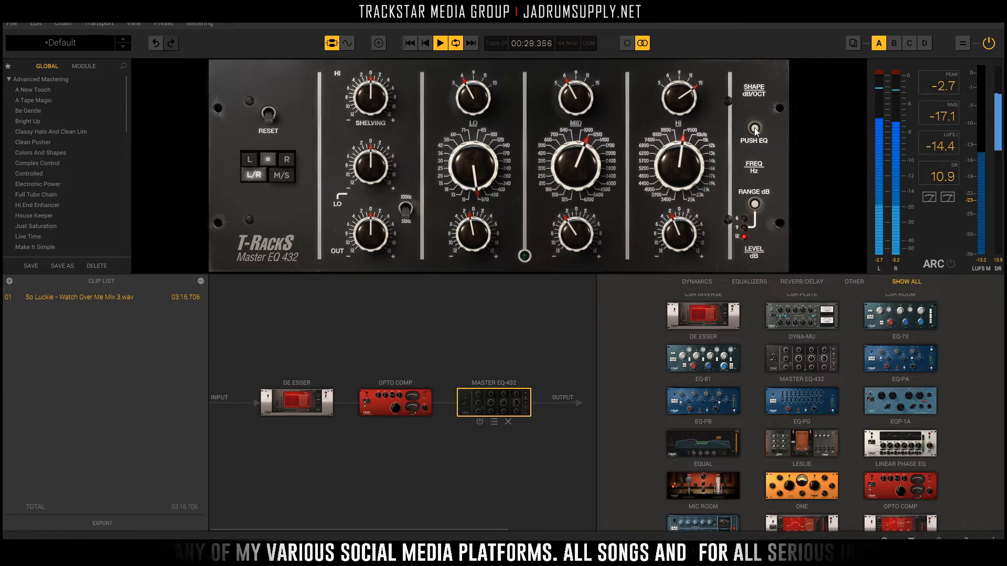
left_click(754, 129)
key("space")
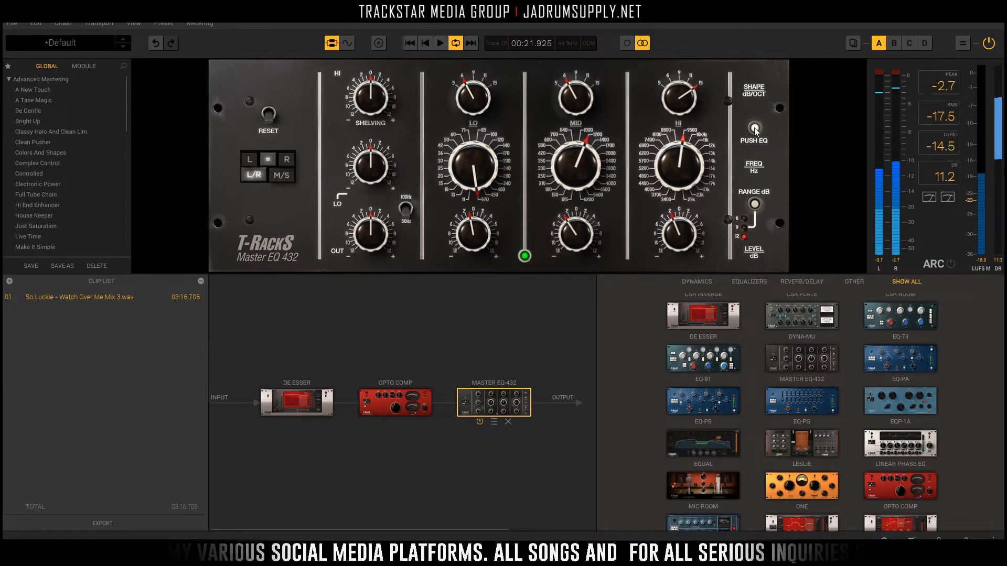
left_click(755, 129)
key("space")
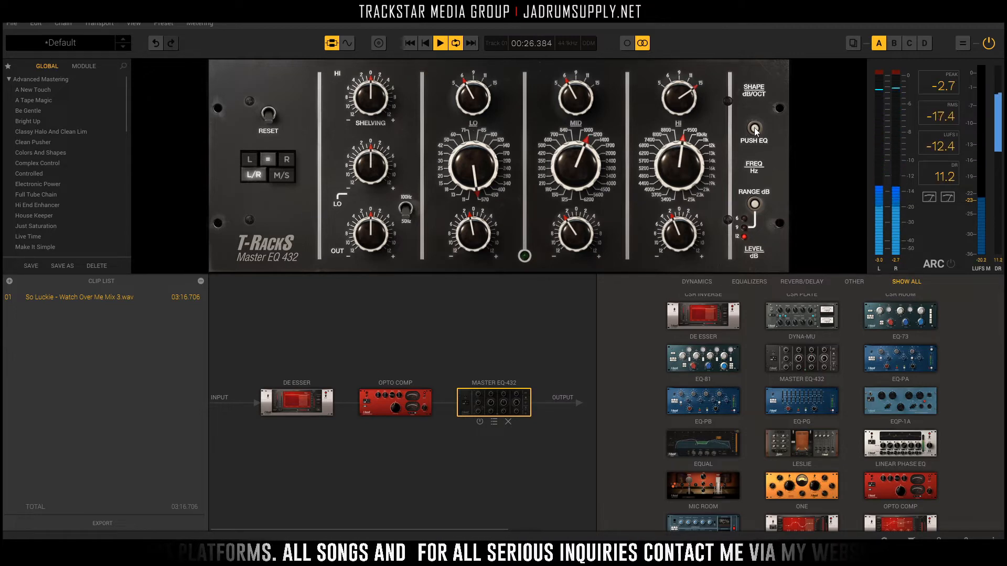
left_click(755, 129)
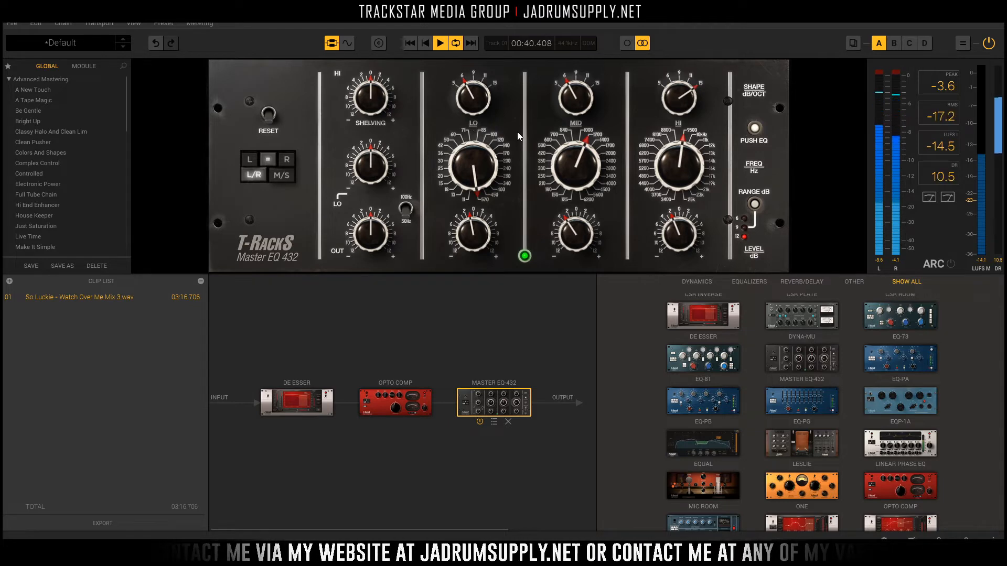
key("space")
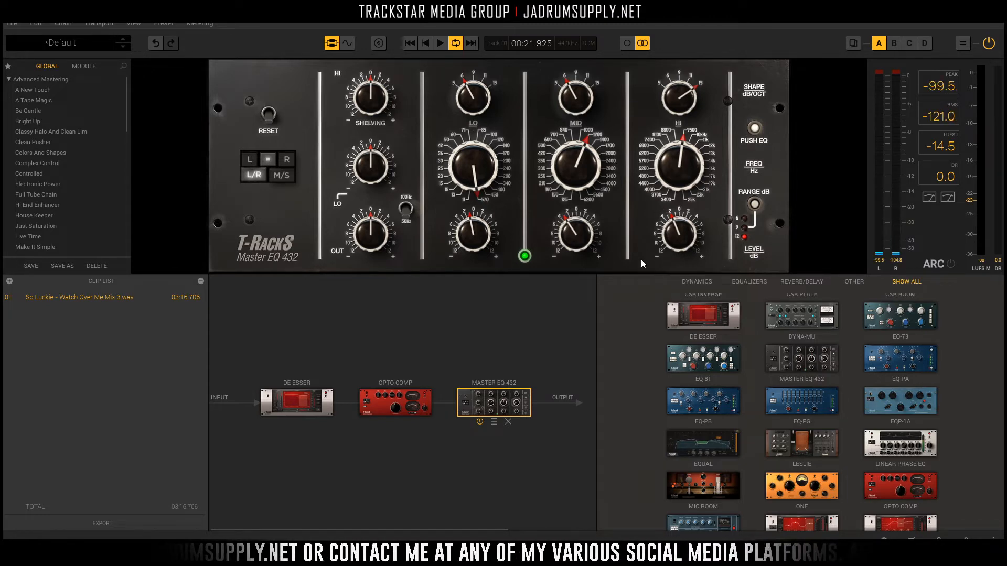
Step: Add a Quad Comp module to the chain after Master EQ-432 and play the loop briefly through it
scroll(709, 353, "down", 1)
scroll(718, 351, "down", 1)
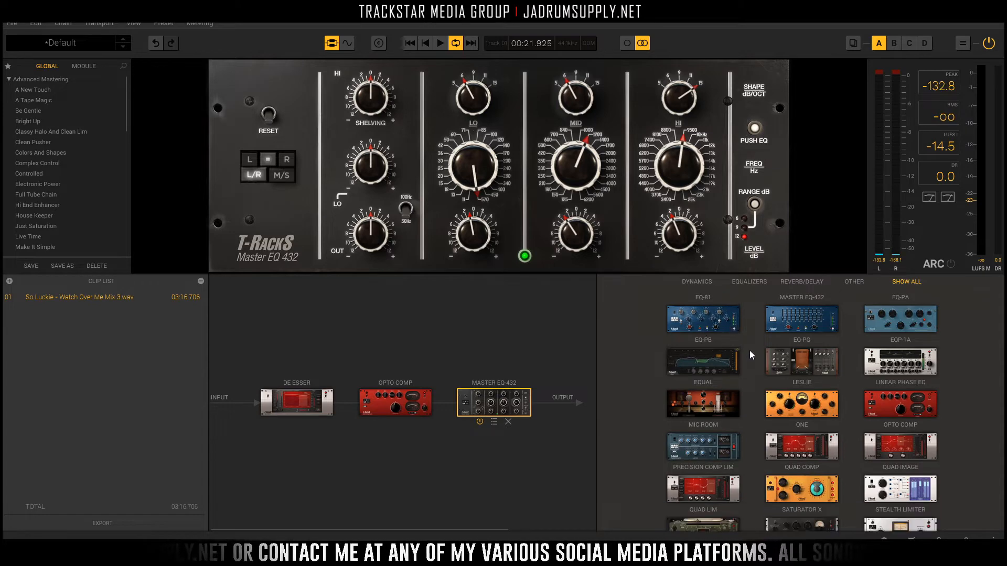
double_click(811, 449)
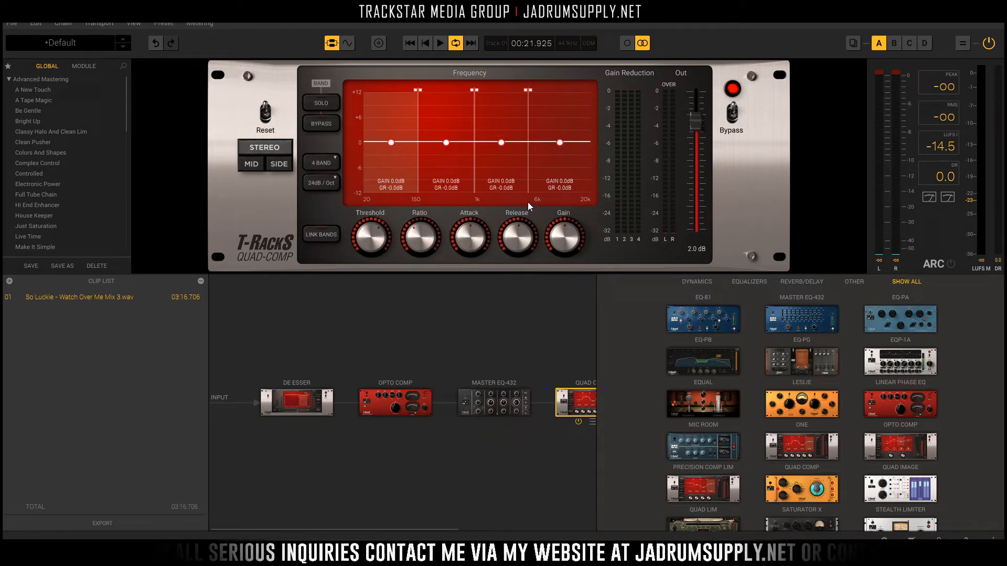
key("space")
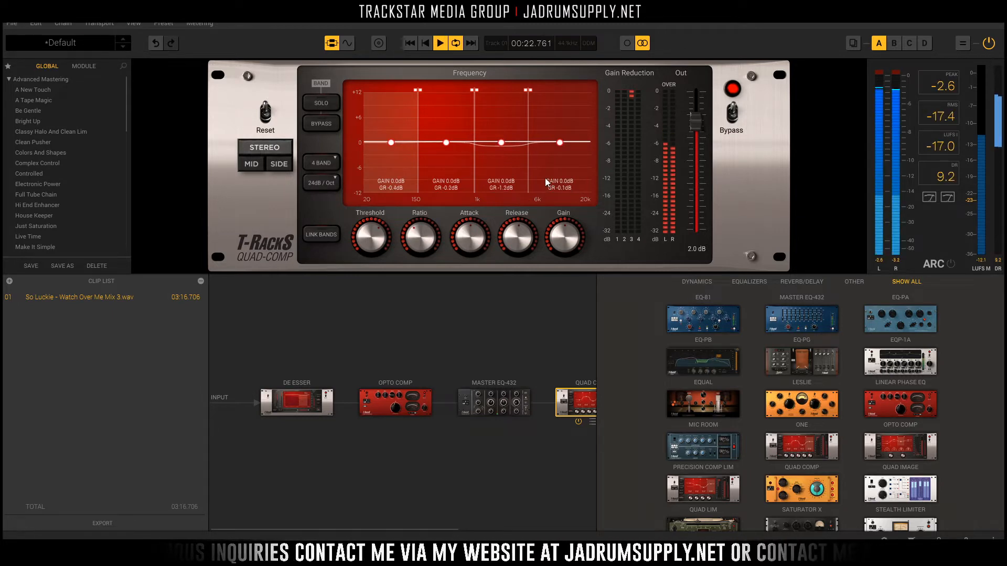
key("space")
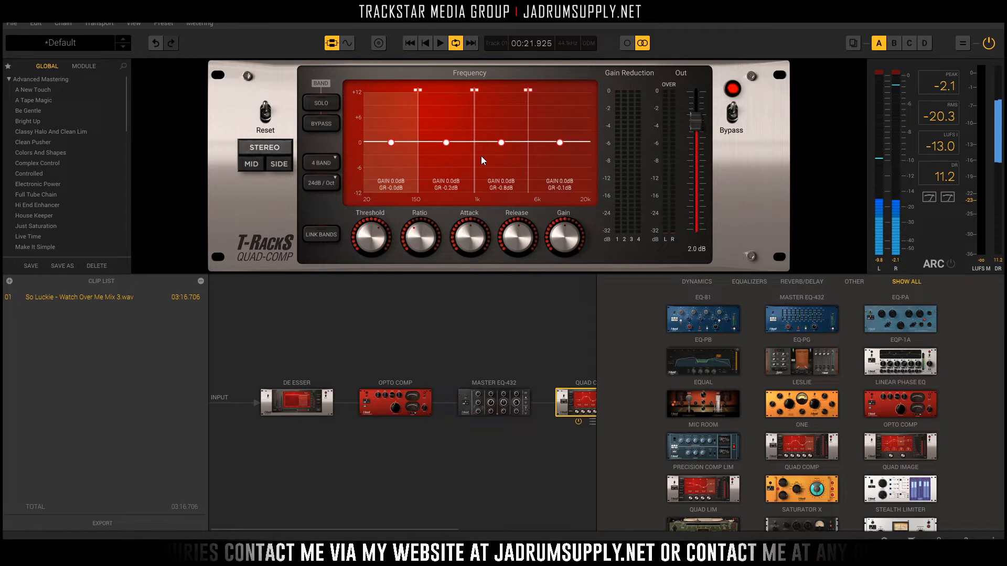
Step: Raise the Quad-Comp band thresholds to 0 dB and set the third band's attack to 80 ms with a shorter release
left_click(482, 168)
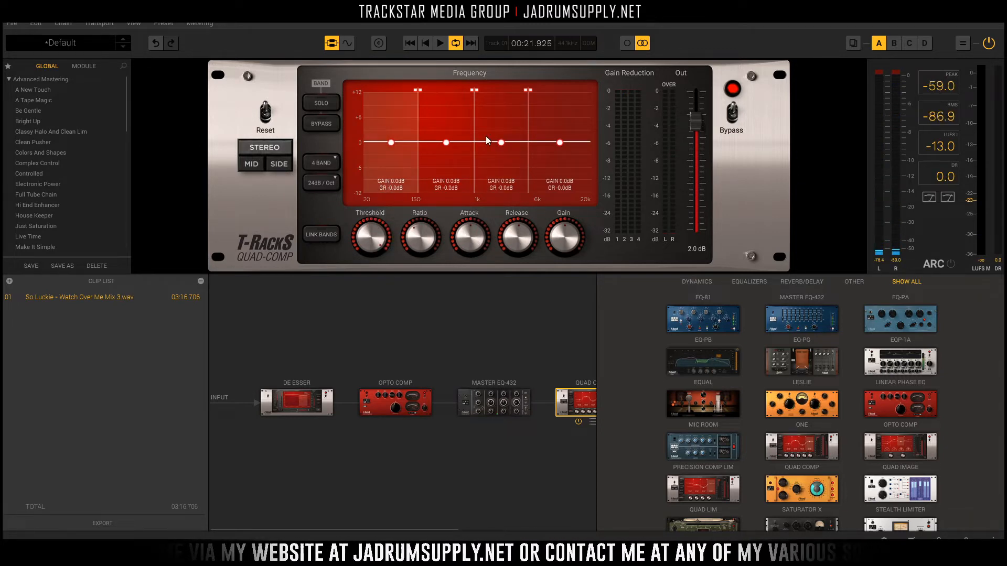
left_click(543, 190)
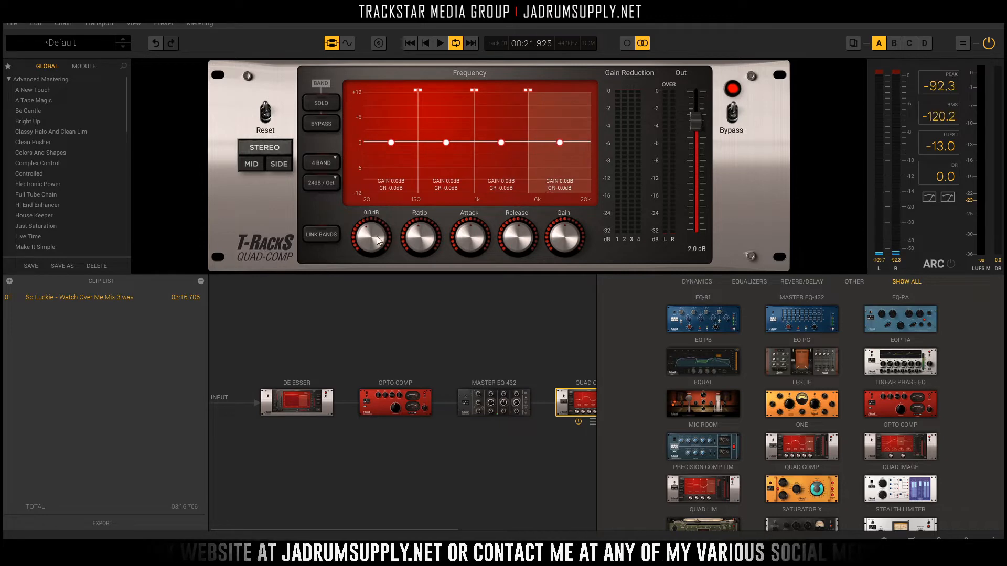
left_click(436, 175)
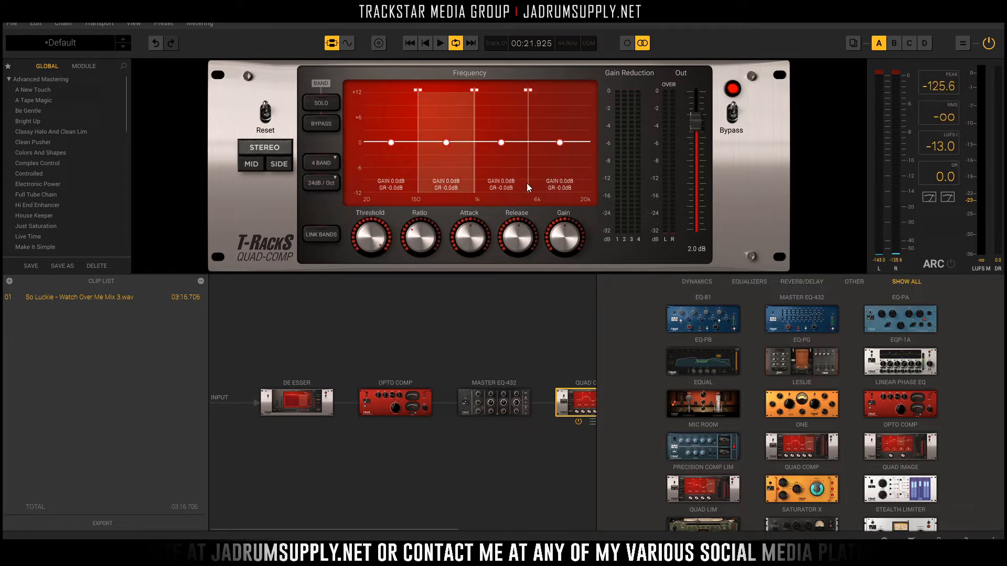
left_click(512, 143)
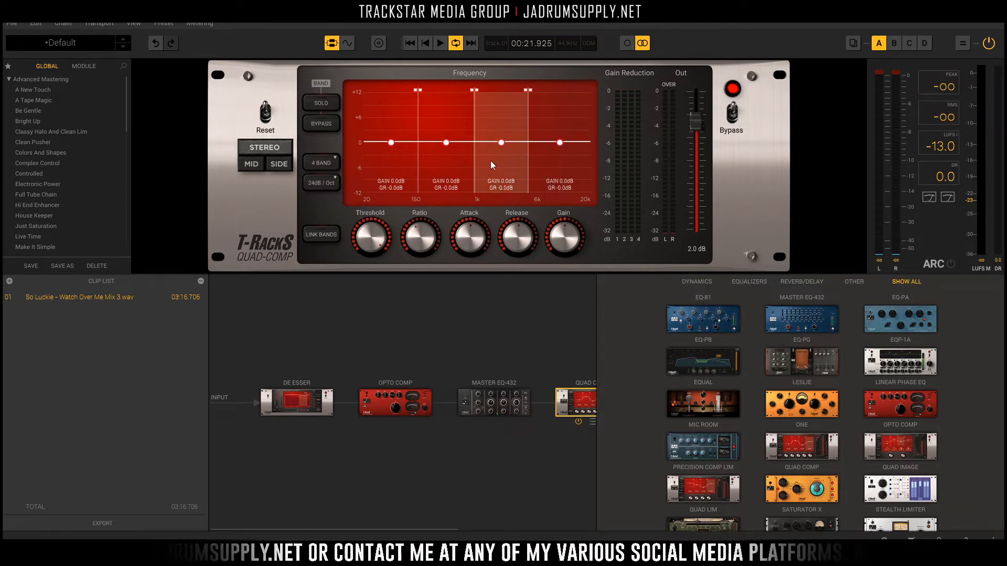
left_click_drag(467, 243, 440, 122)
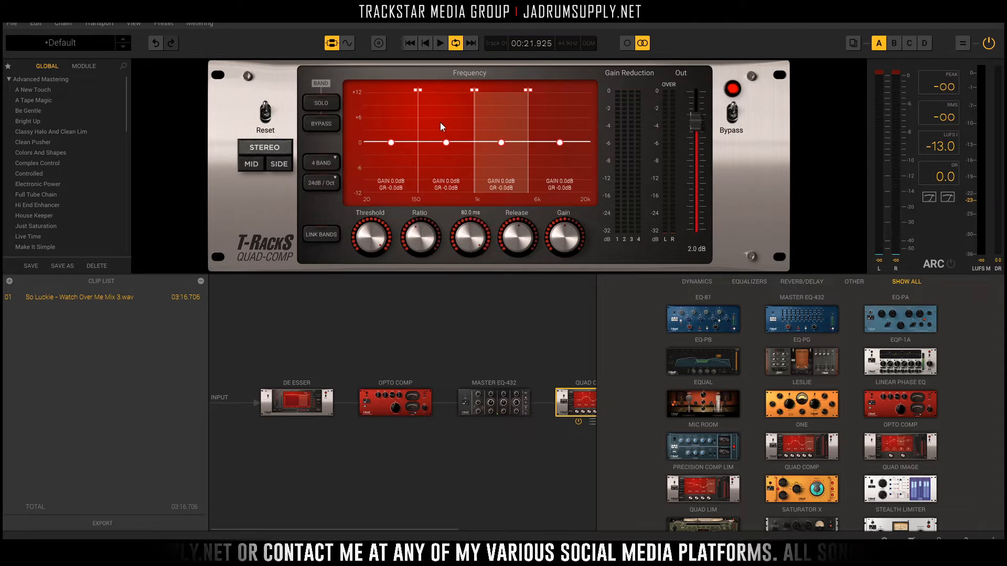
left_click_drag(533, 239, 536, 273)
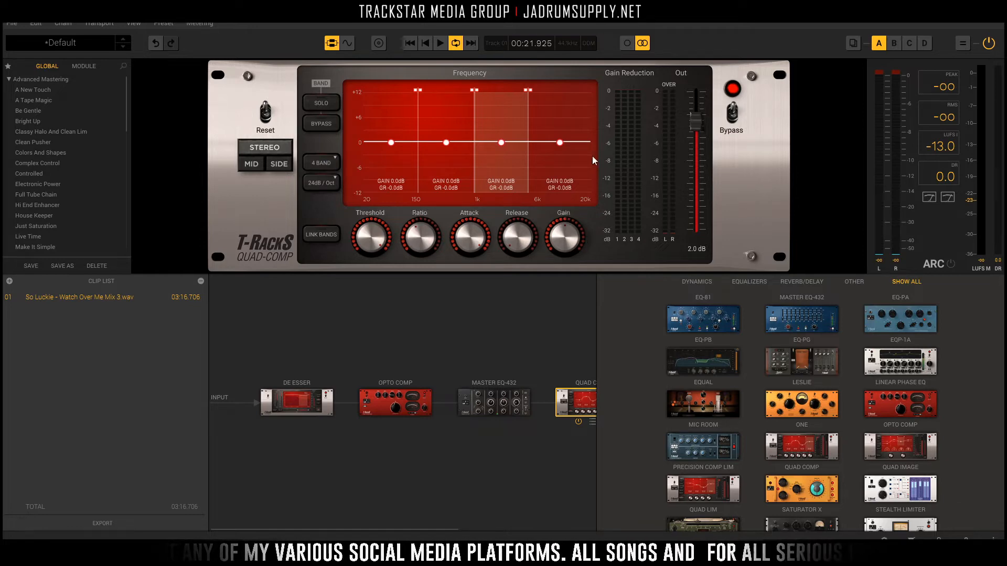
Step: Set the highest band's release to 50 ms and lower its threshold beyond -9.6 dB while the loop plays
key("space")
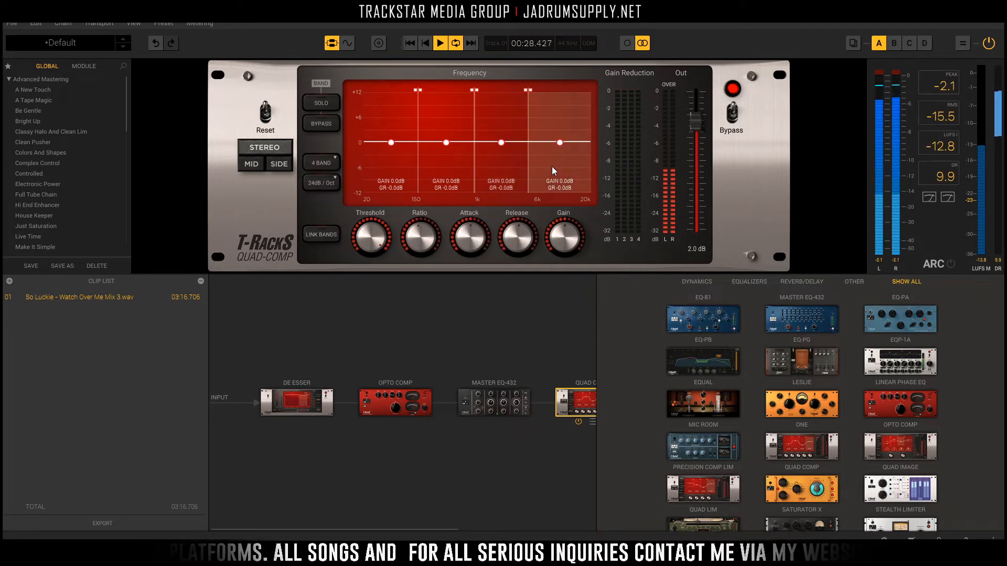
key("space")
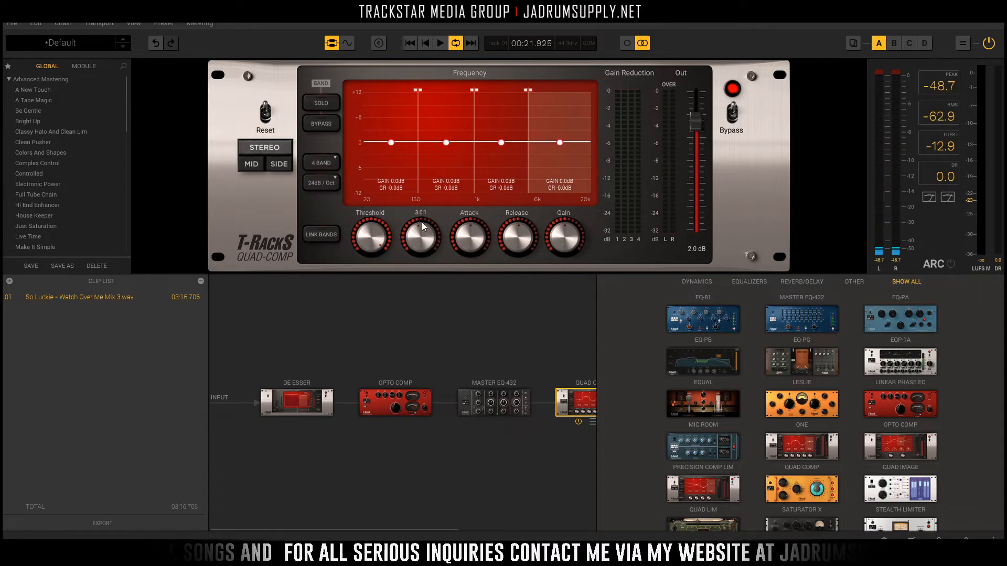
mouse_move(473, 219)
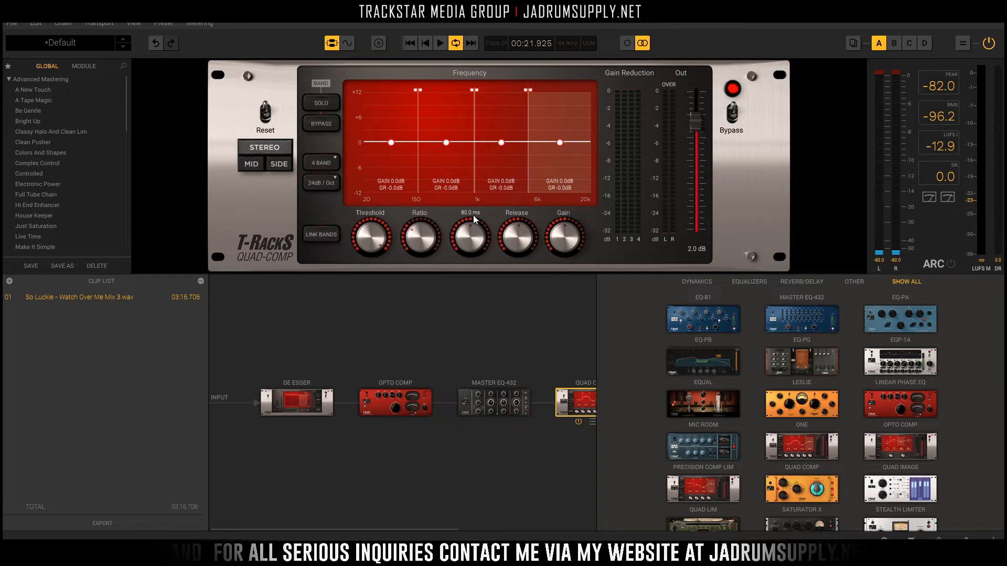
mouse_move(518, 241)
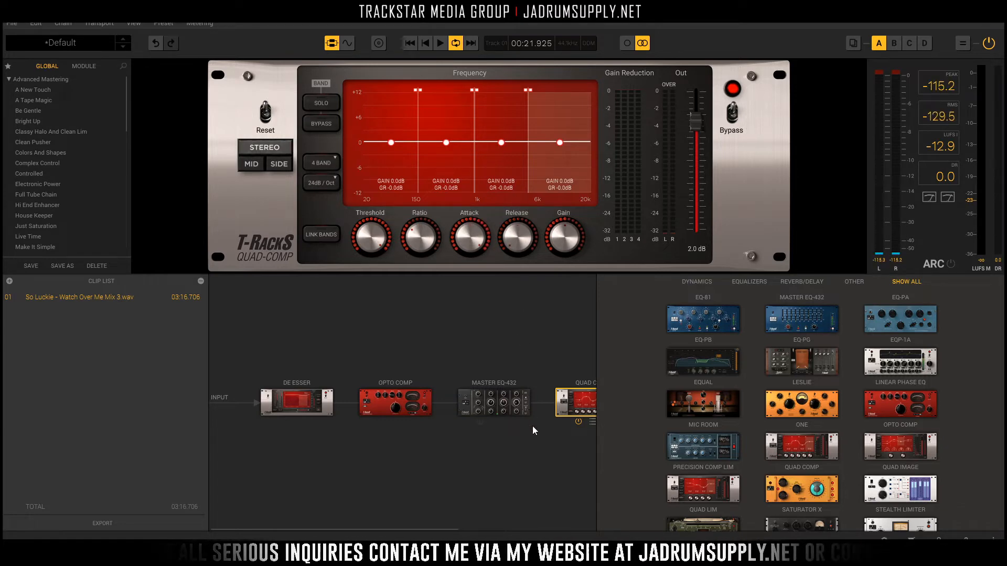
key("space")
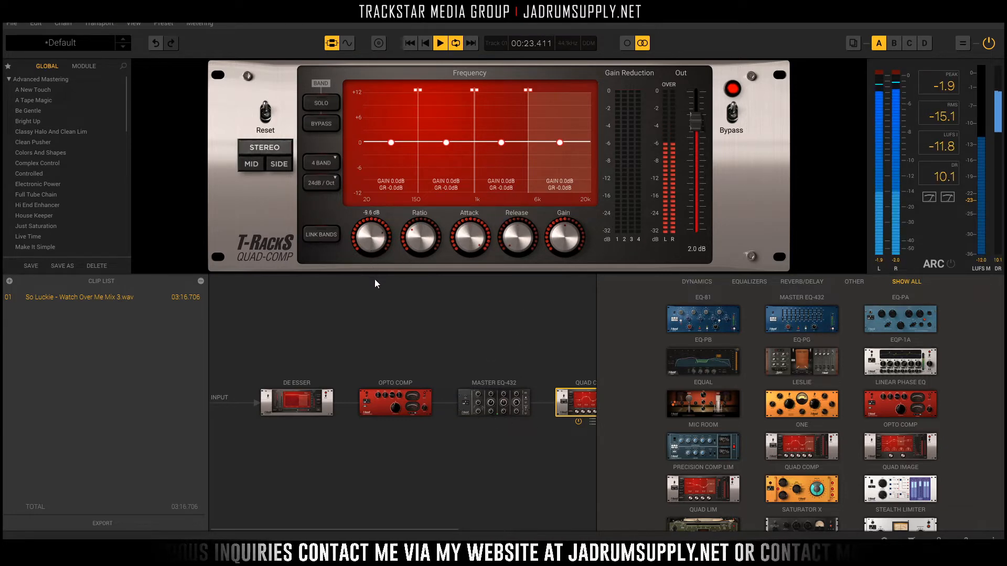
left_click_drag(377, 299, 391, 359)
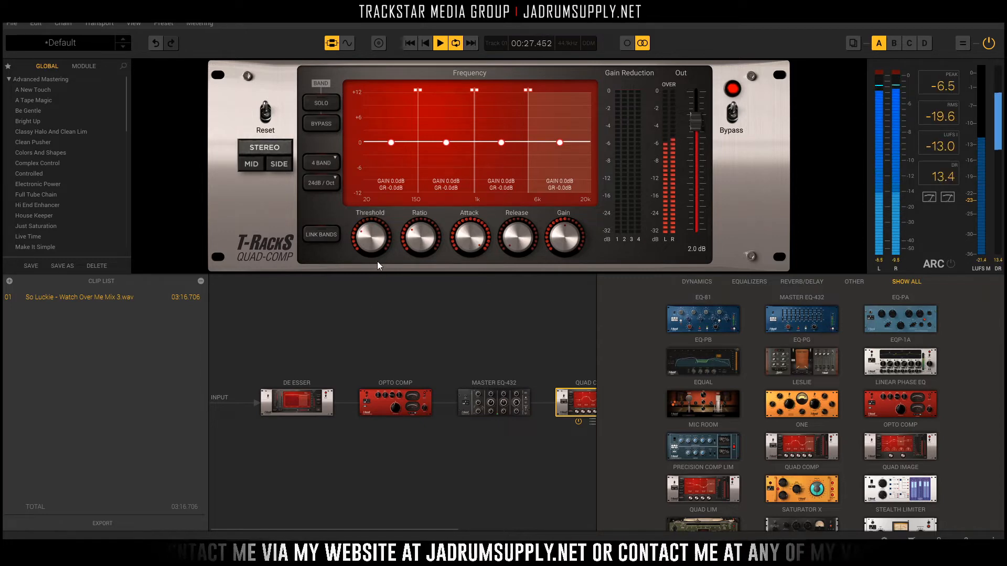
left_click_drag(375, 251, 390, 313)
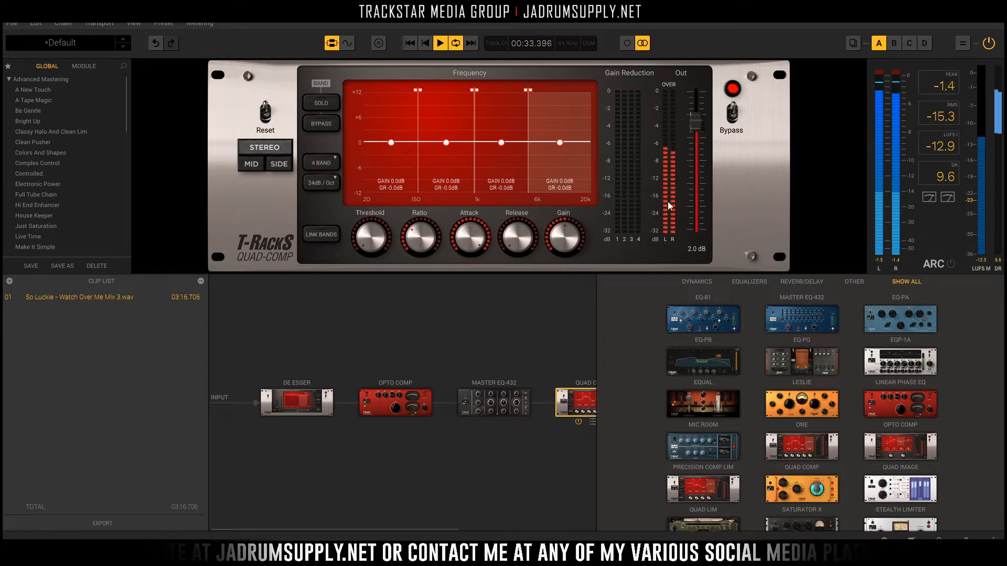
key("space")
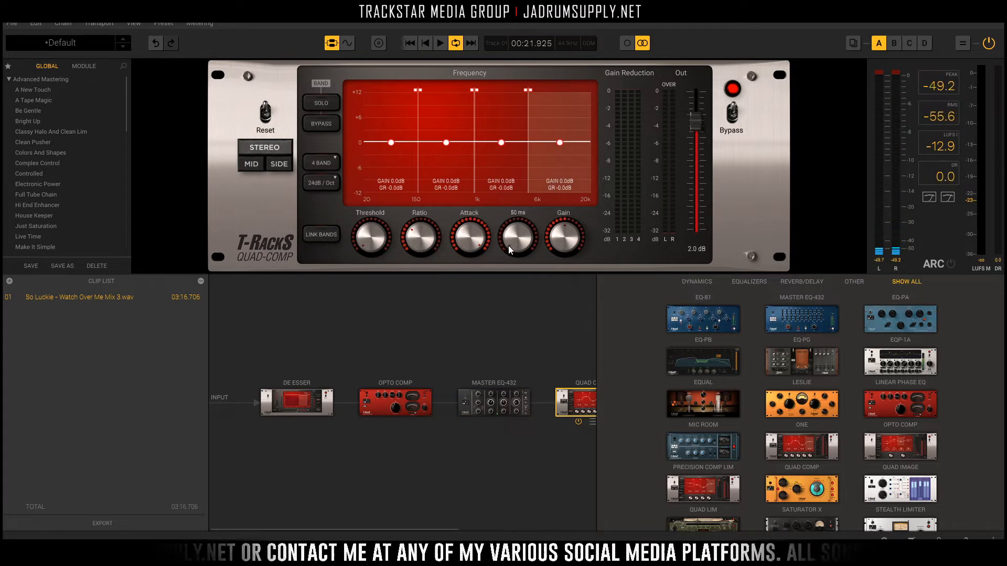
Step: Lower the highest band's ratio to about 2.6:1 and check its gain reduction while the loop plays
key("space")
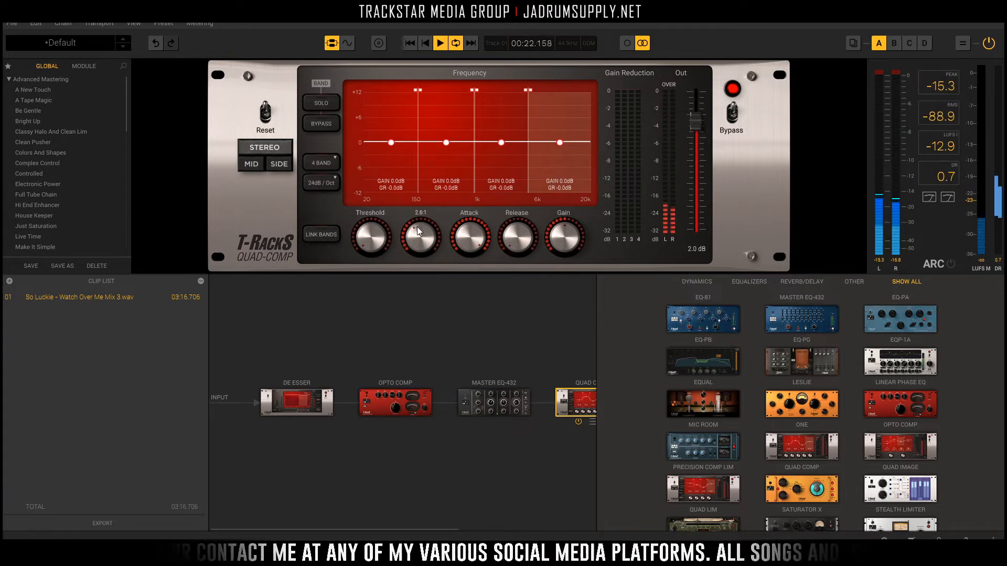
left_click_drag(417, 226, 414, 235)
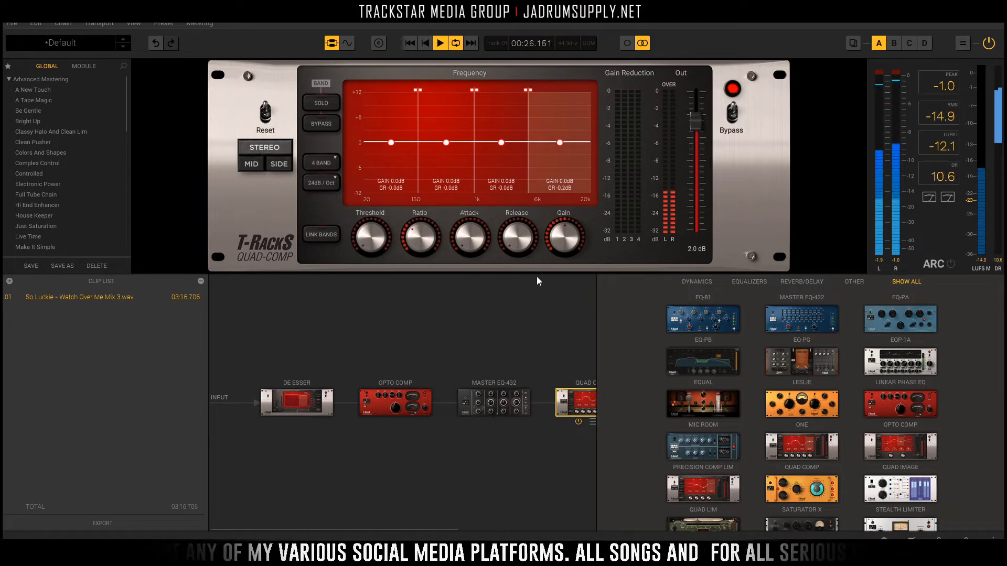
key("space")
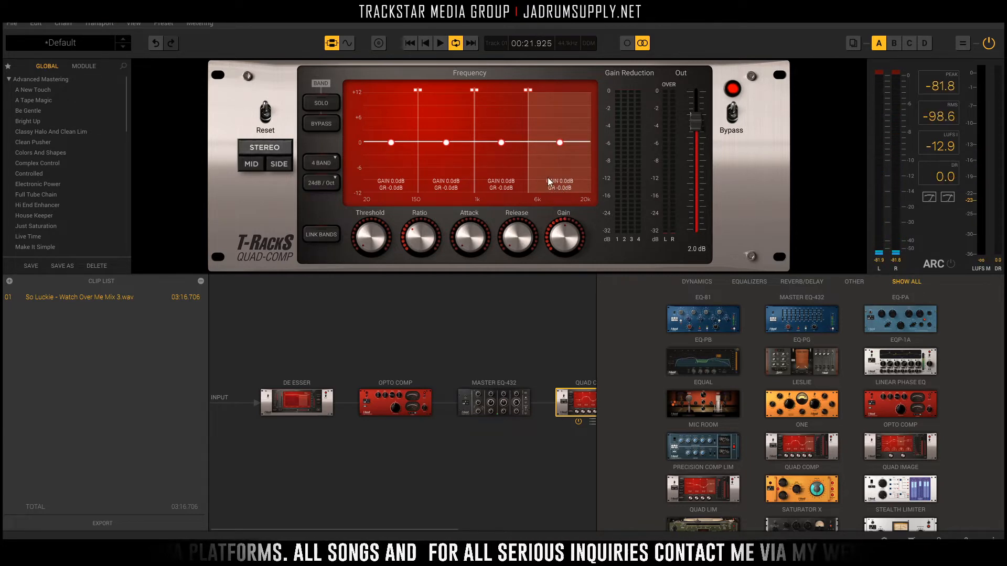
key("space")
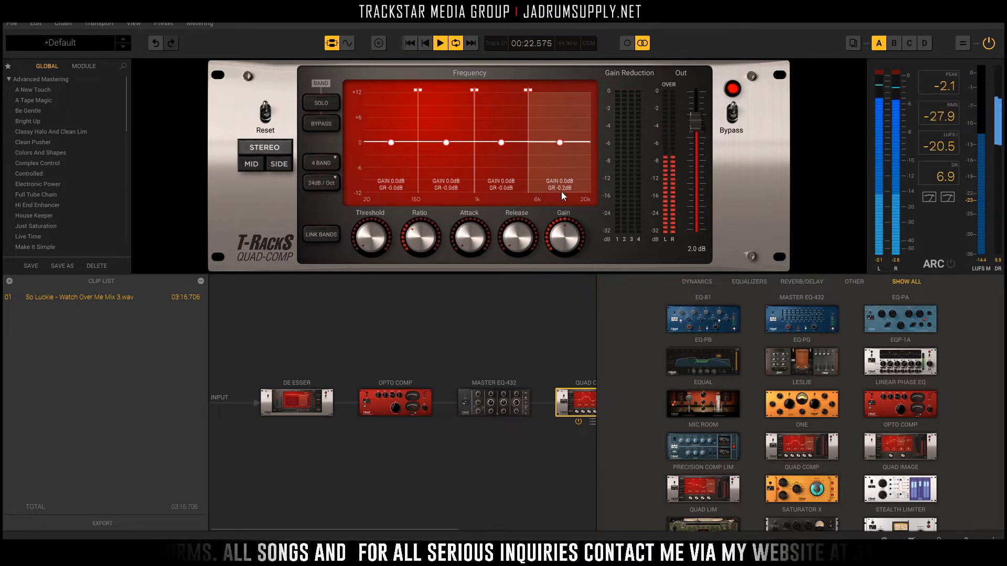
key("space")
key("space")
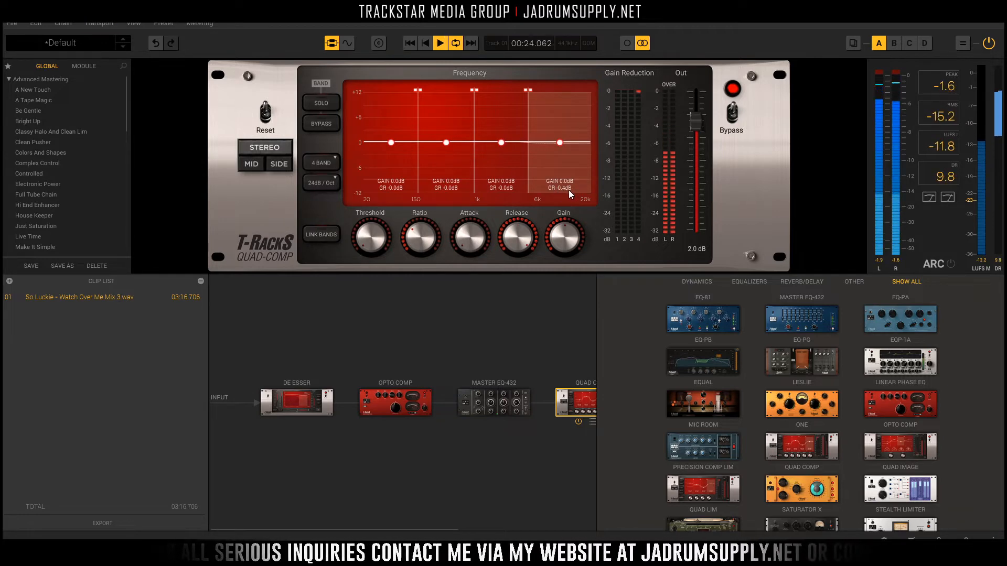
Step: Set the Quad-Comp crossover slope to 48 dB/oct and play the loop through it
key("space")
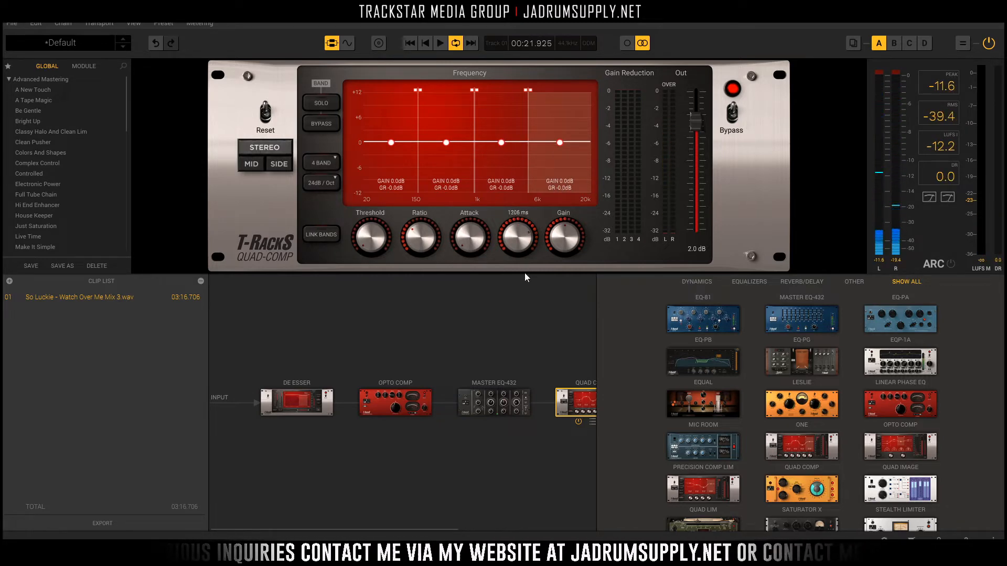
key("space")
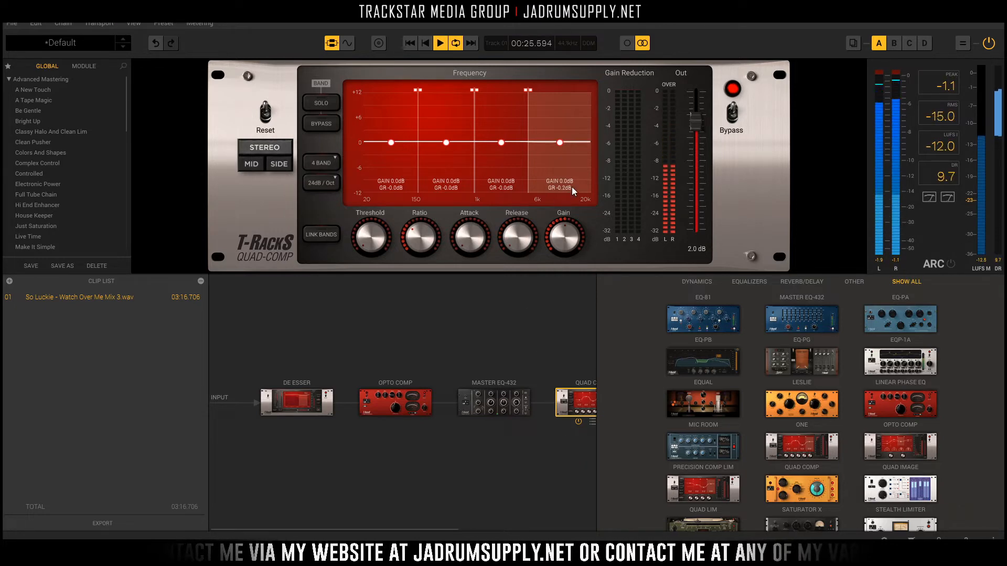
key("space")
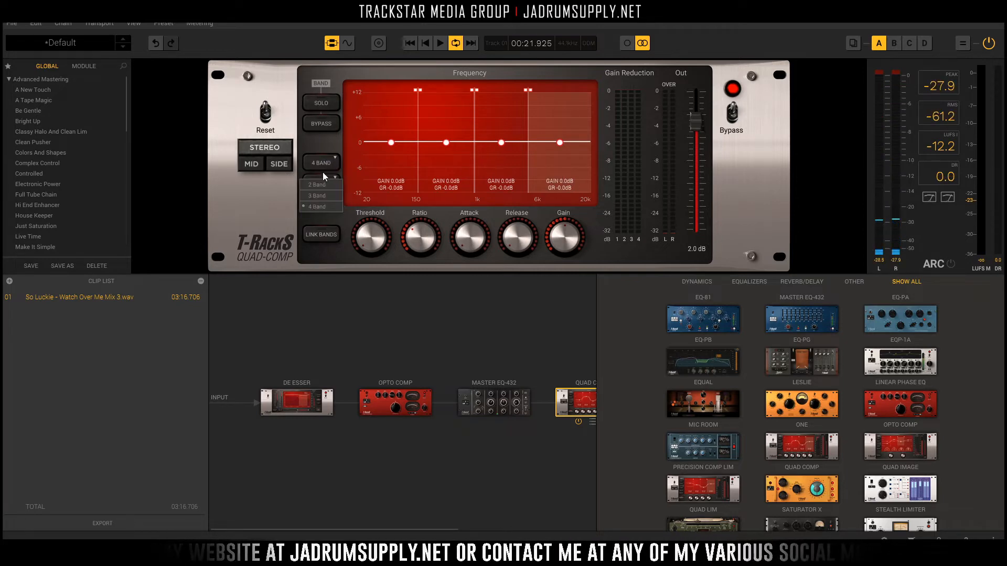
left_click(329, 185)
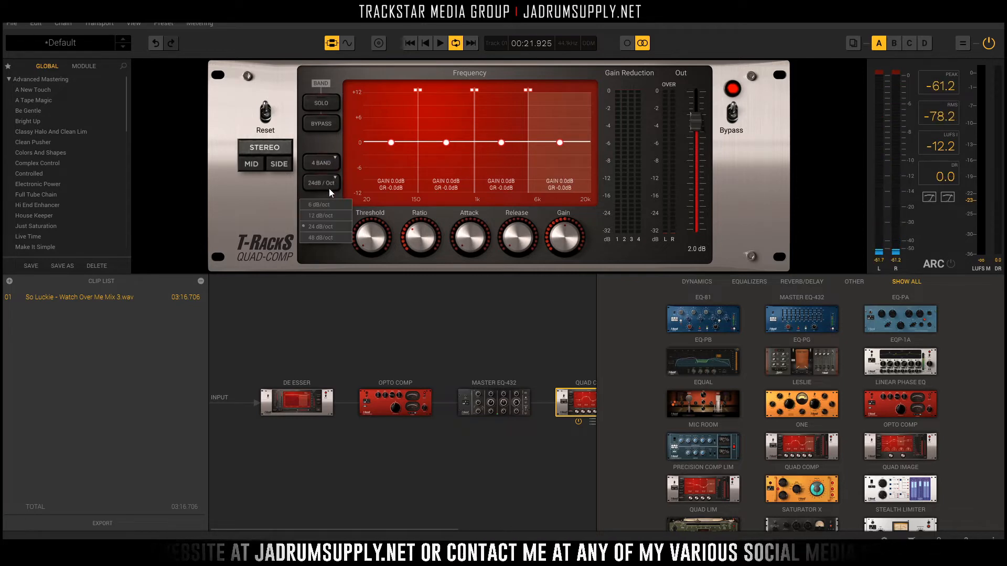
left_click(327, 238)
key("space")
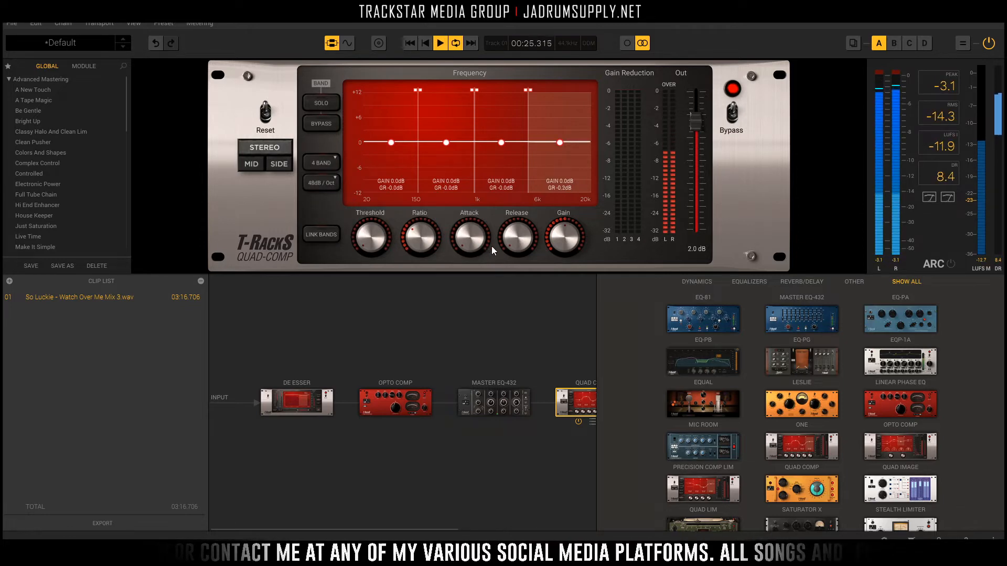
Step: Adjust the highest band's attack over the loop and move its lower crossover slightly down in frequency
left_click_drag(475, 234, 464, 263)
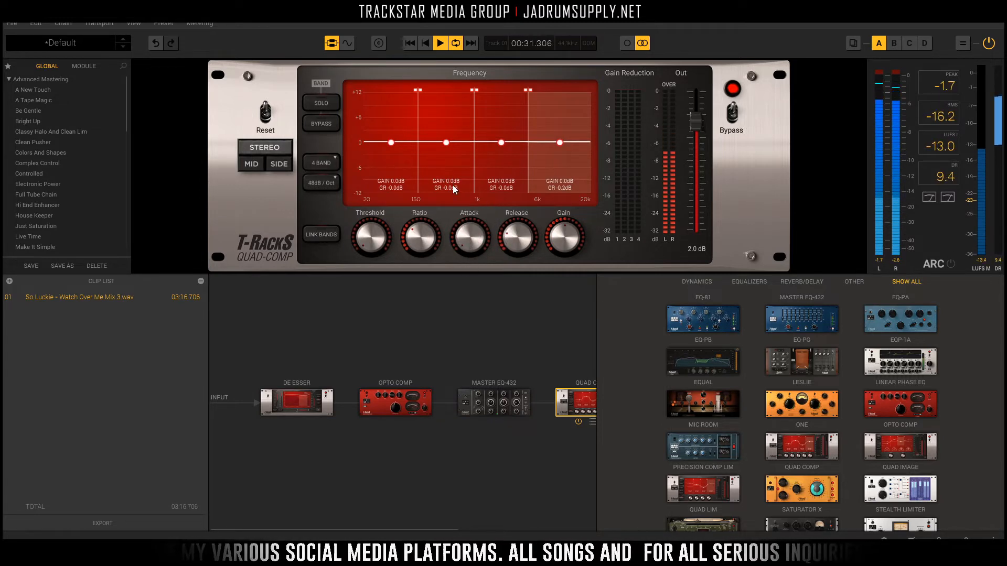
key("space")
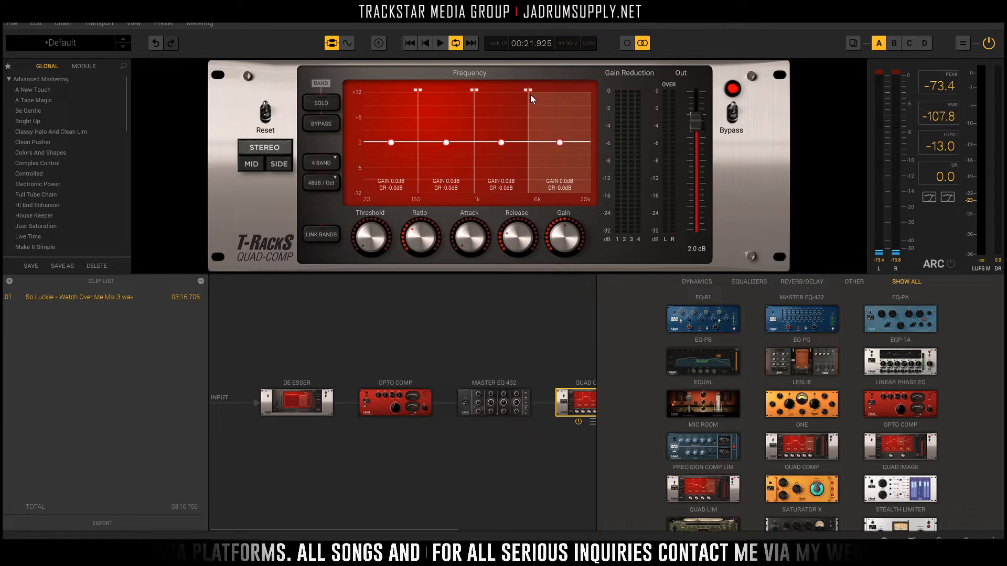
left_click_drag(527, 89, 524, 89)
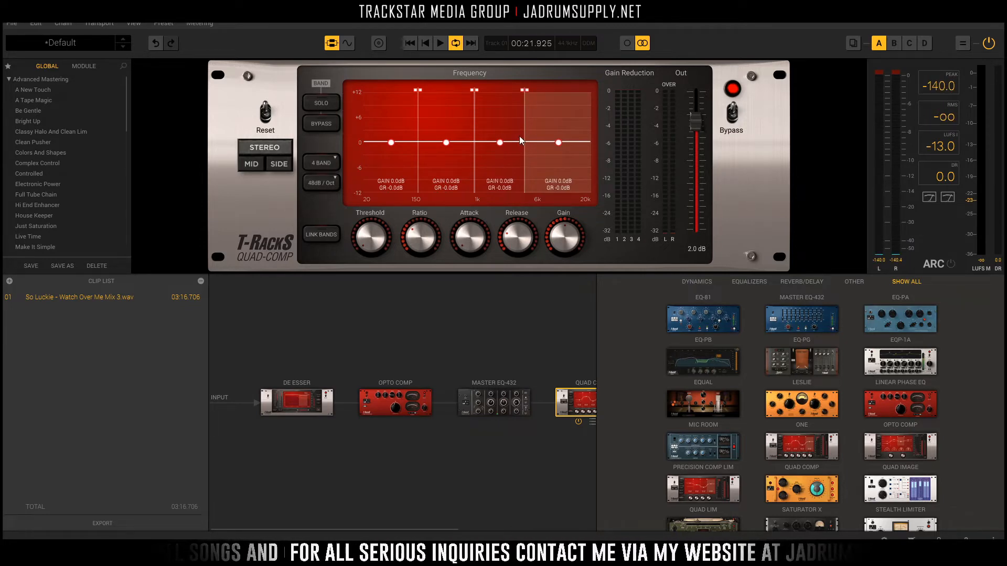
Step: Review the Master EQ-432 settings, return to Quad-Comp and check the highest band's gain reduction over the loop
left_click(496, 403)
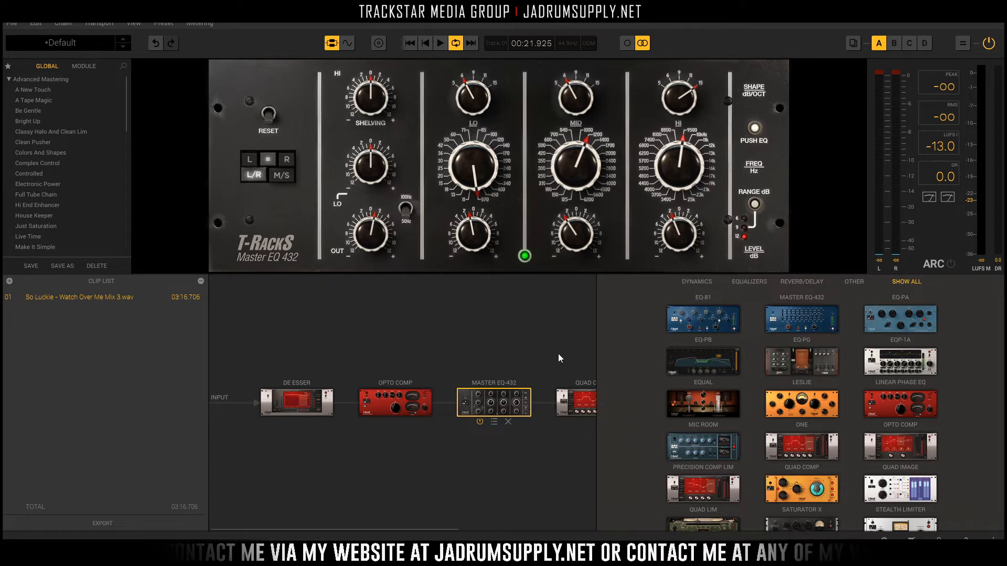
key("space")
left_click(578, 400)
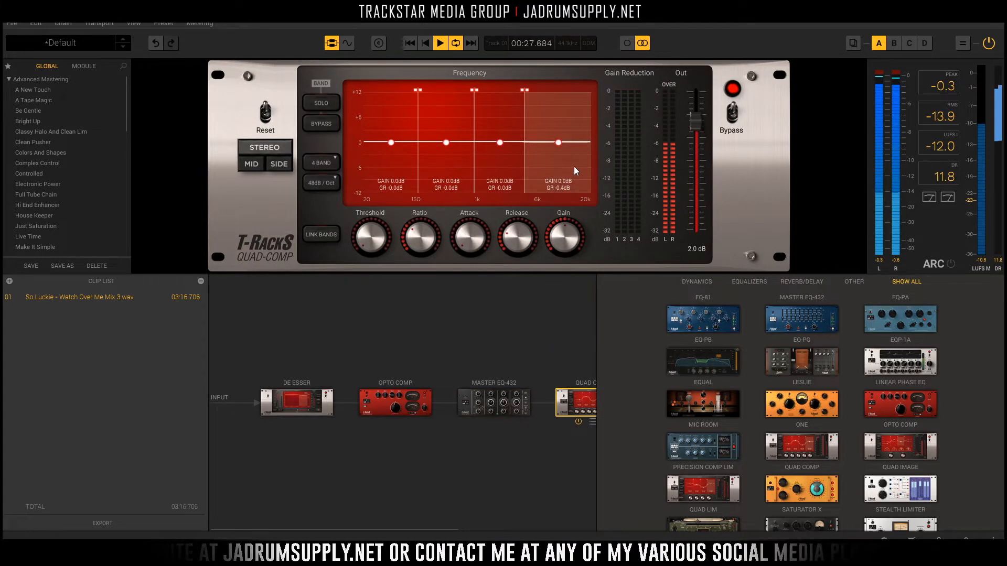
key("space")
mouse_move(467, 243)
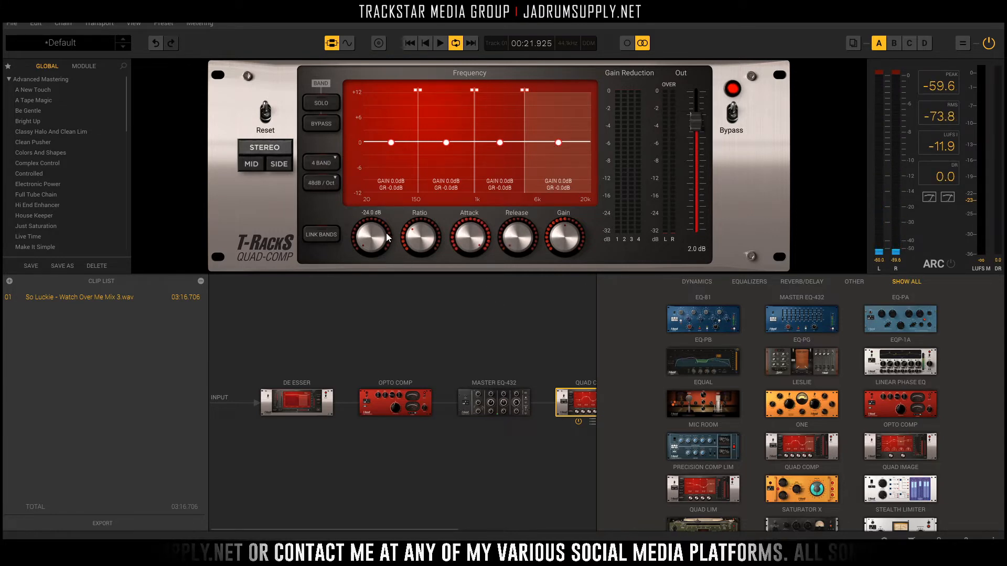
key("space")
mouse_move(476, 217)
key("space")
Step: Lower the third band's threshold to about -33.8 dB while the loop plays
left_click(501, 165)
mouse_move(425, 250)
key("space")
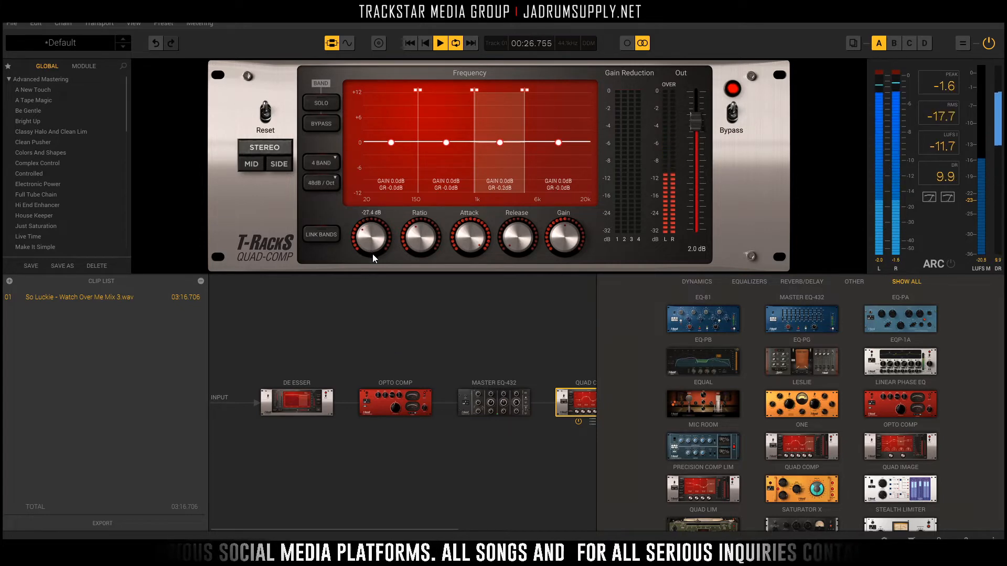
mouse_move(470, 231)
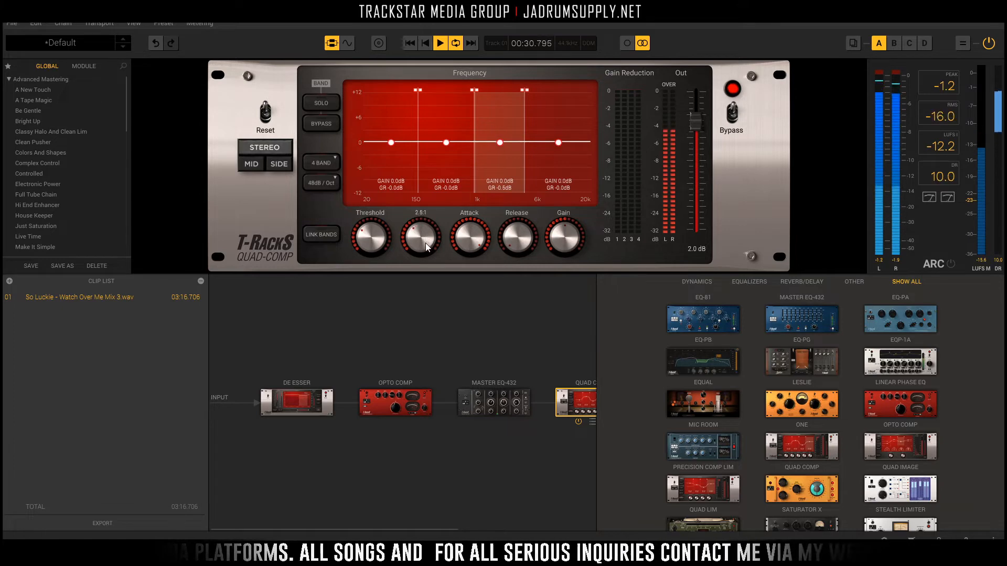
mouse_move(371, 237)
mouse_move(372, 242)
left_mouse_down()
mouse_move(376, 253)
mouse_move(376, 239)
left_mouse_up()
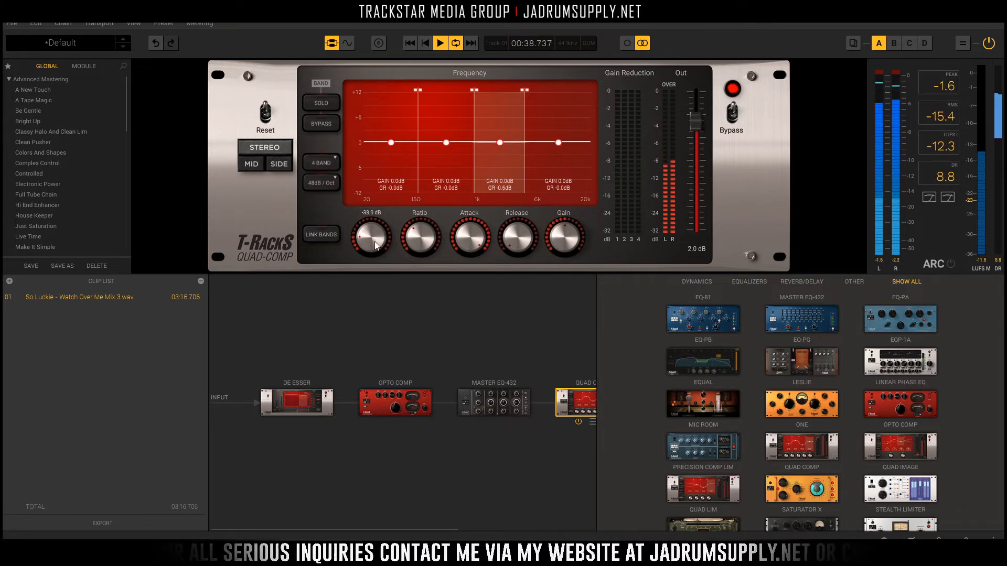
left_click_drag(375, 246, 378, 247)
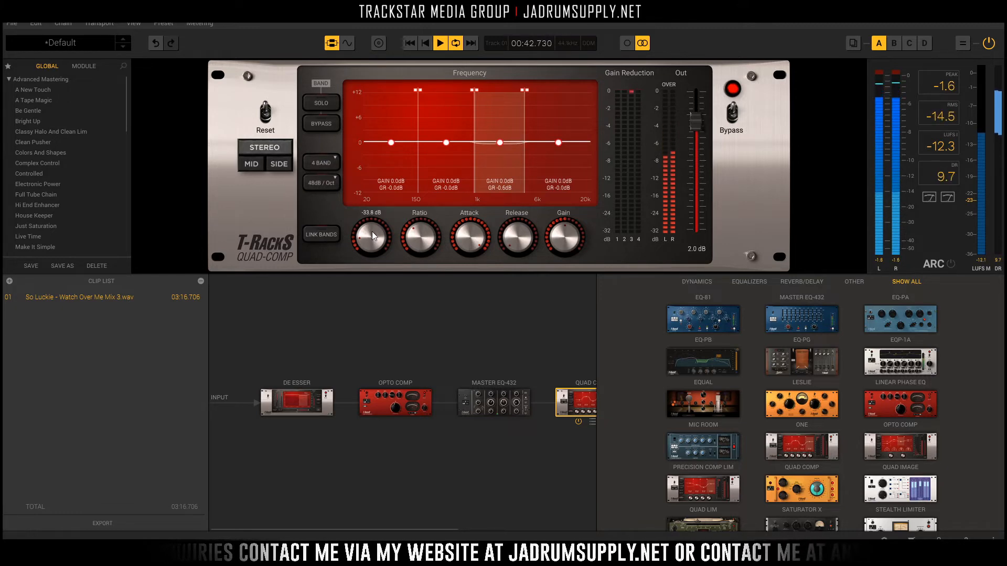
left_click_drag(381, 236, 383, 238)
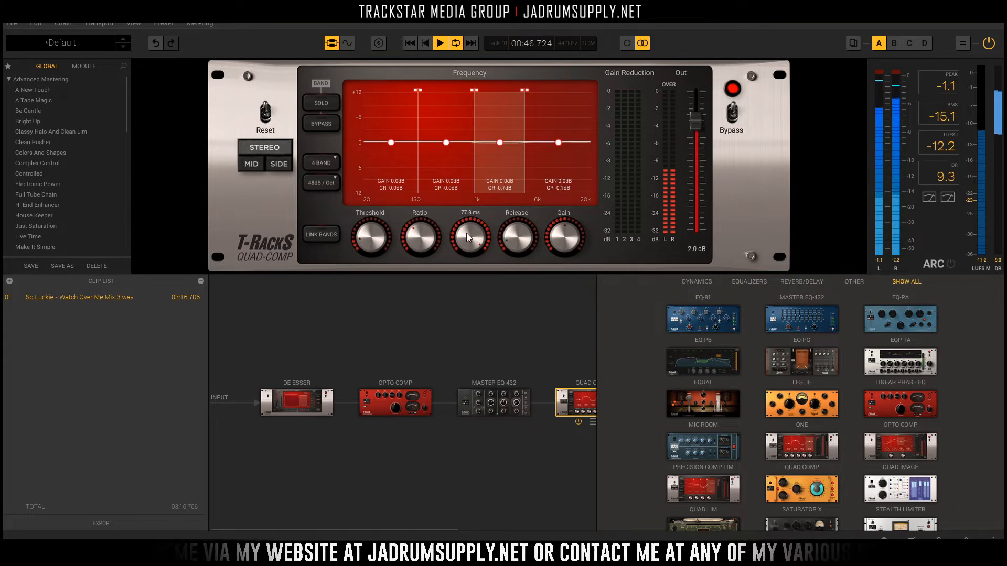
Step: Set the third band's ratio to 2.9:1 and compare the loop with Quad-Comp bypassed and active
mouse_move(416, 236)
left_click_drag(415, 232, 413, 227)
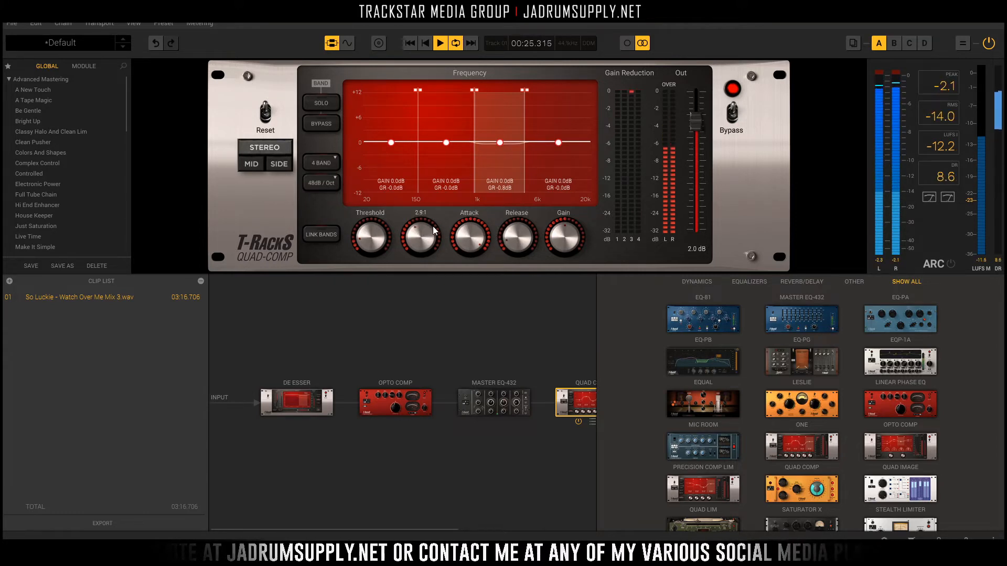
left_click(734, 114)
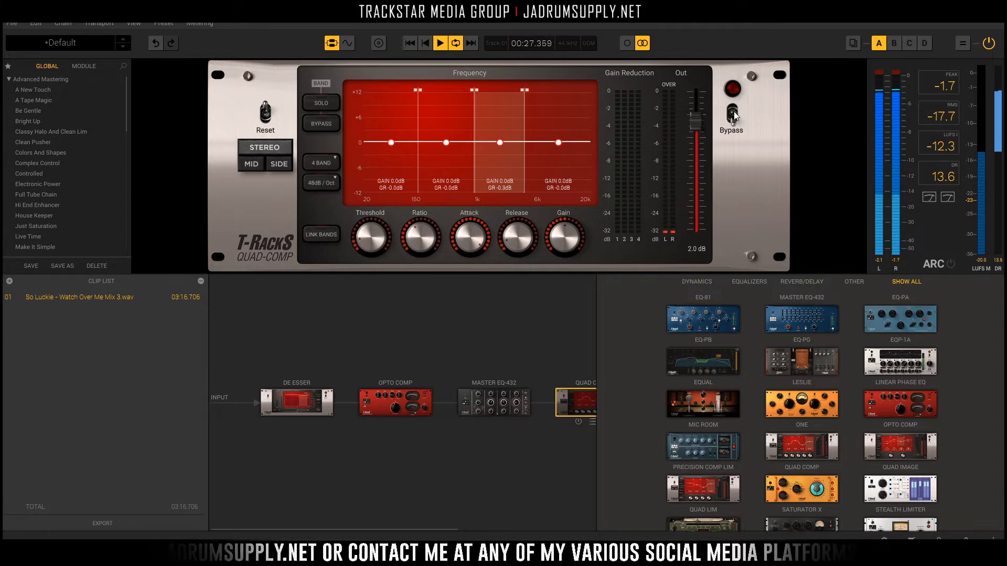
left_click(734, 114)
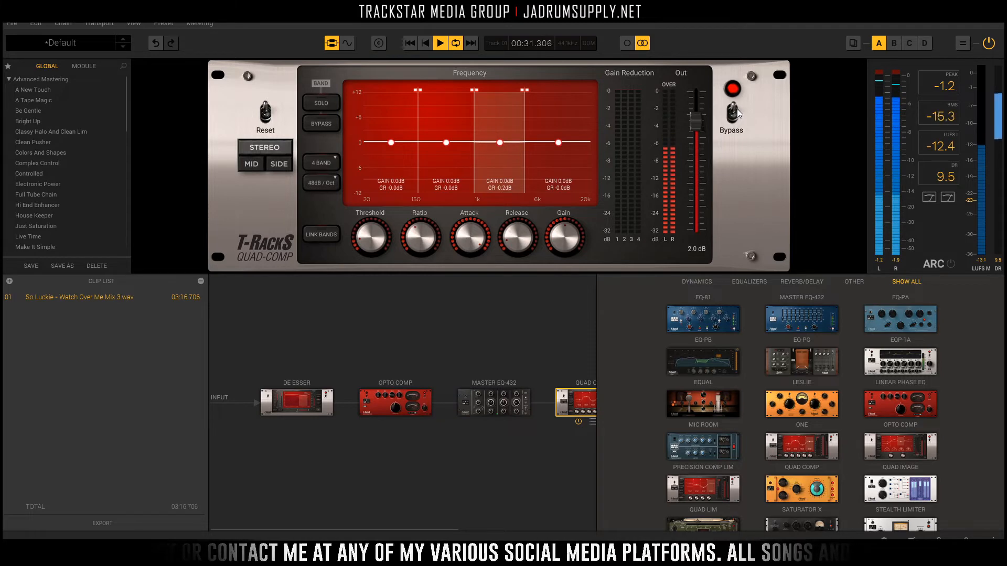
key("space")
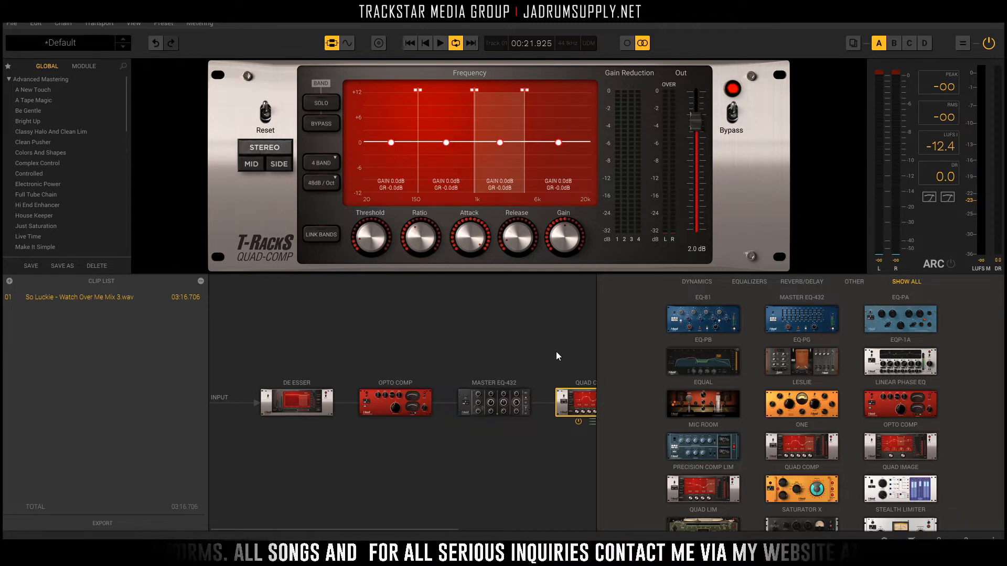
Step: Add a Saturator X module to the chain after Quad Comp
scroll(556, 351, "right", 1)
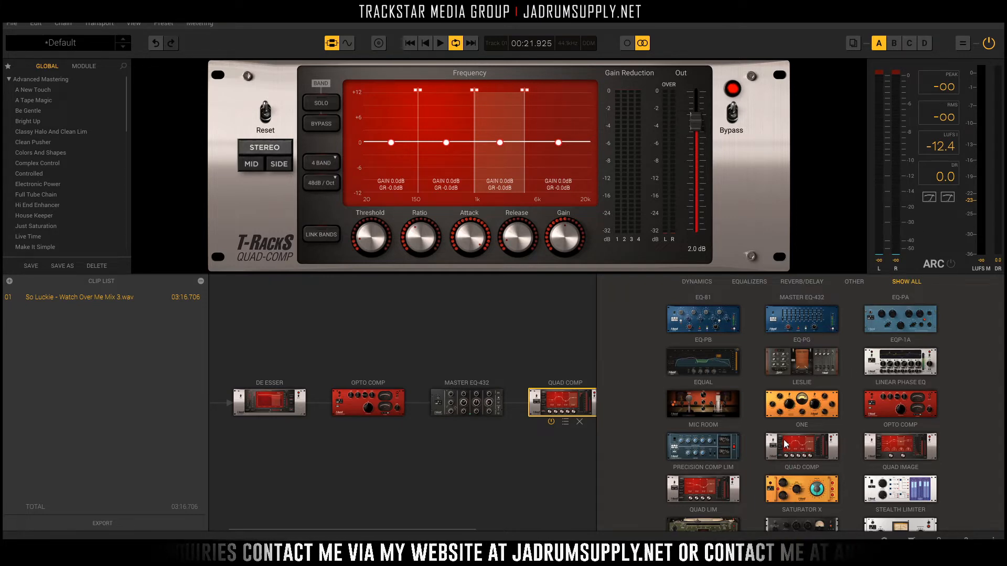
scroll(785, 444, "down", 1)
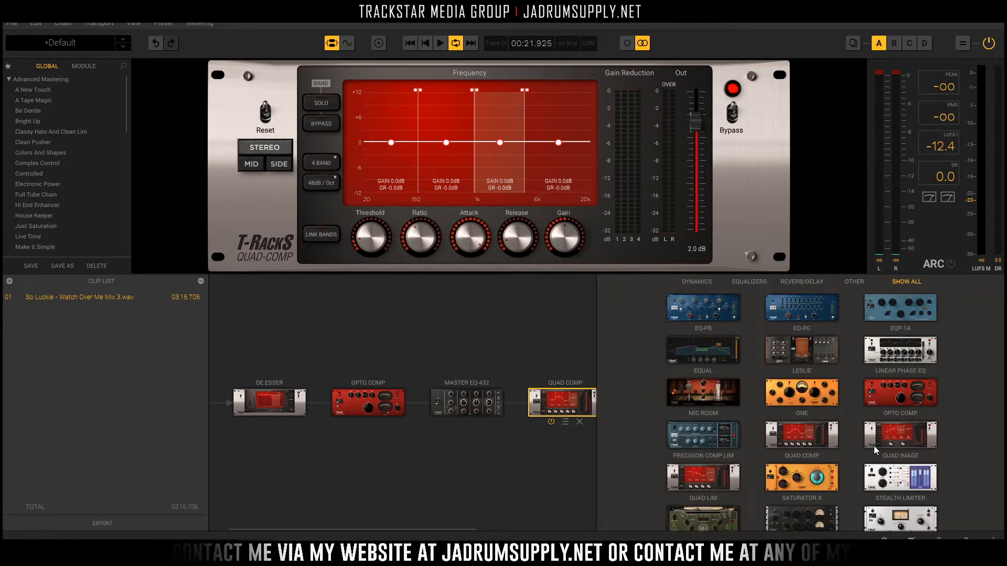
double_click(802, 477)
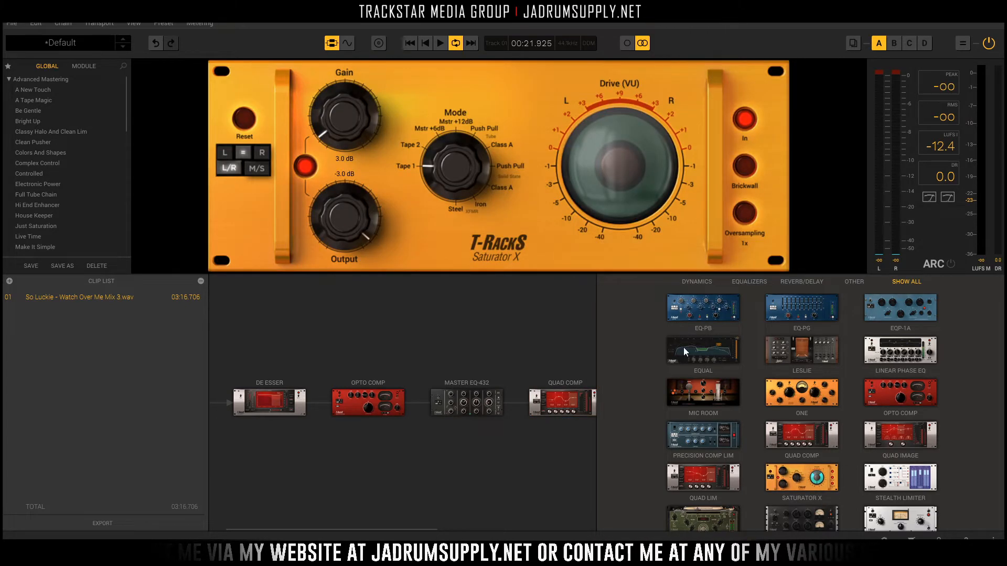
left_click_drag(455, 165, 449, 309)
left_click_drag(456, 173, 483, 351)
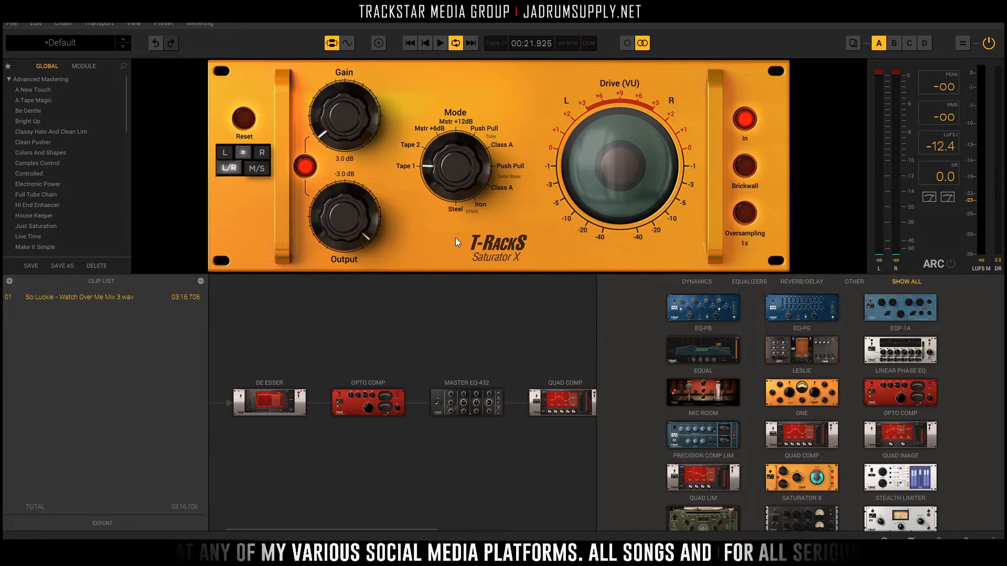
Step: Audition the Saturator X modes over the playing loop and settle on Iron
key("space")
left_click_drag(458, 193, 445, 168)
scroll(444, 170, "up", 1)
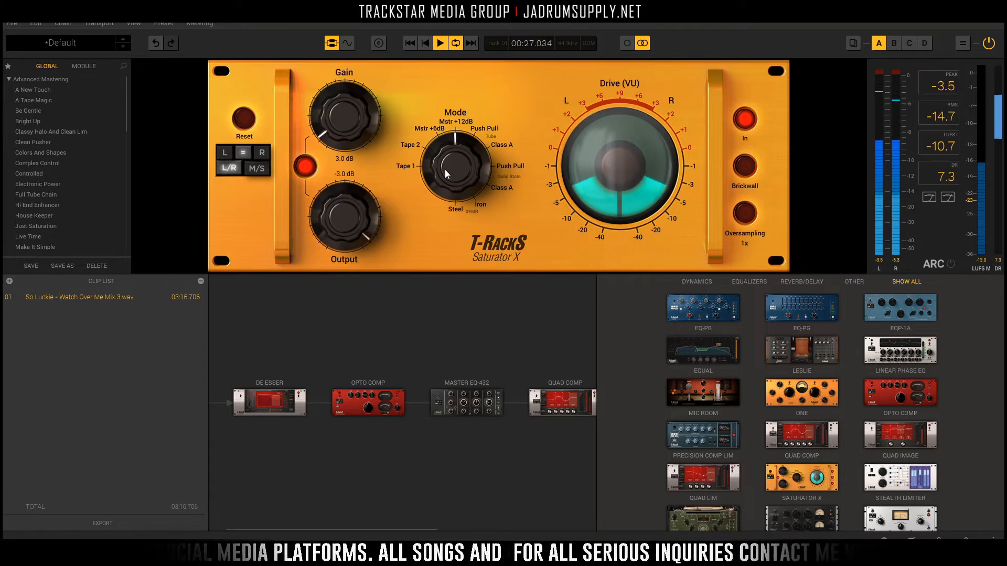
key("space")
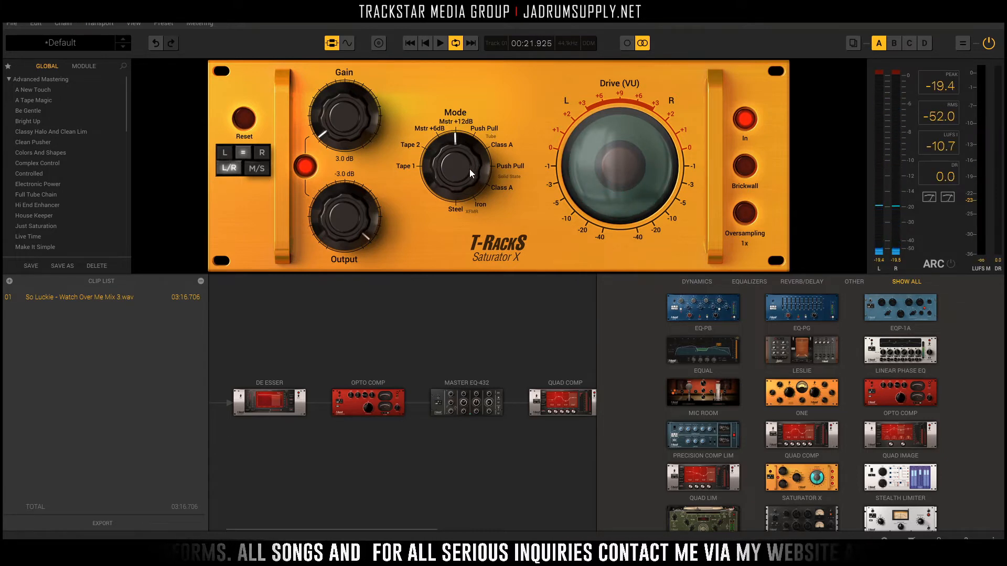
scroll(470, 169, "up", 2)
key("space")
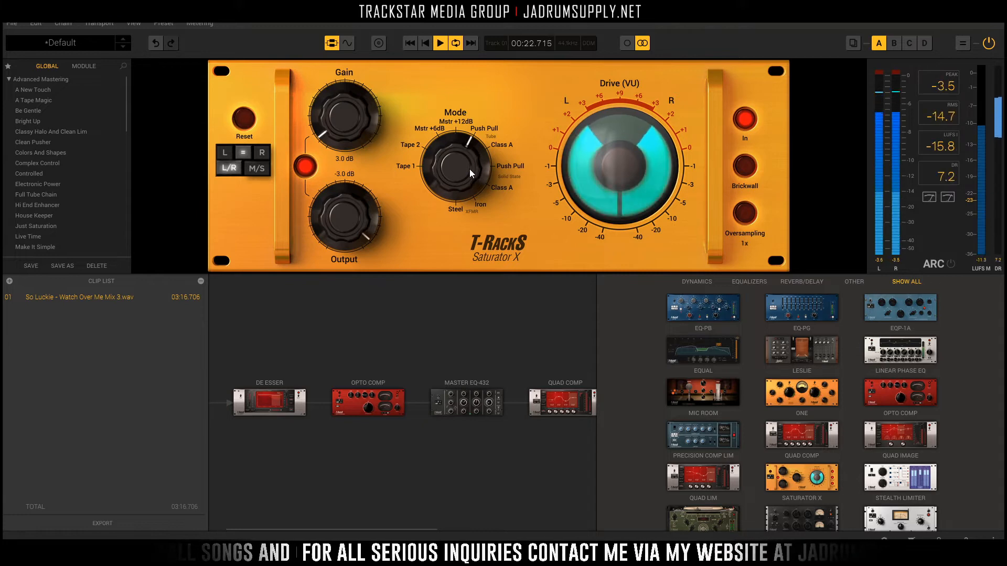
scroll(470, 169, "up", 1)
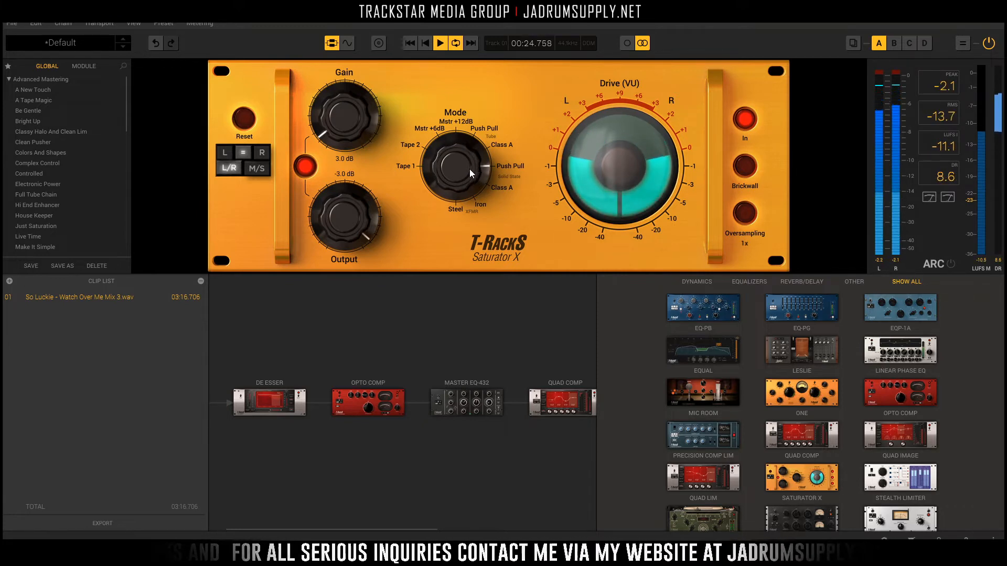
scroll(470, 169, "up", 2)
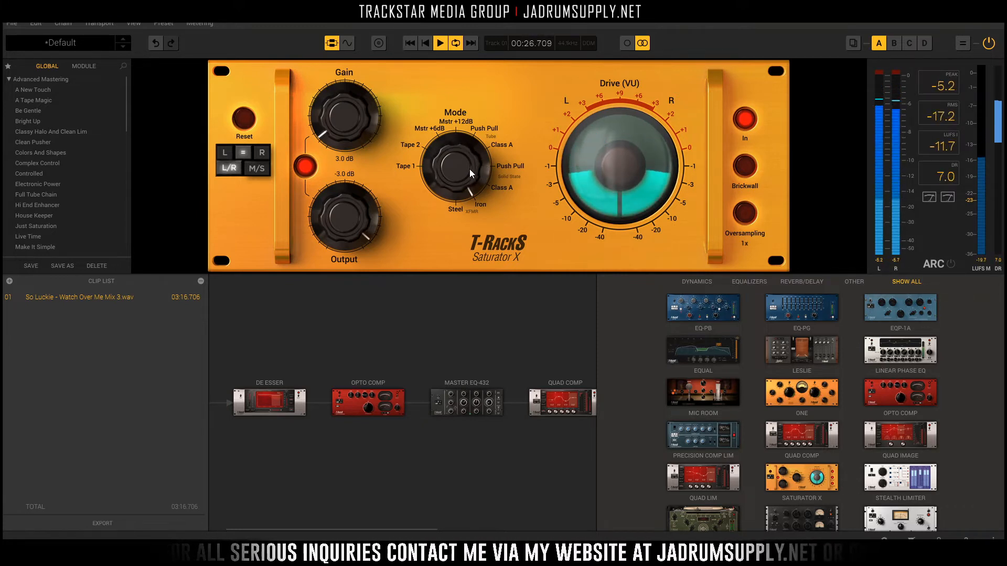
scroll(470, 169, "up", 1)
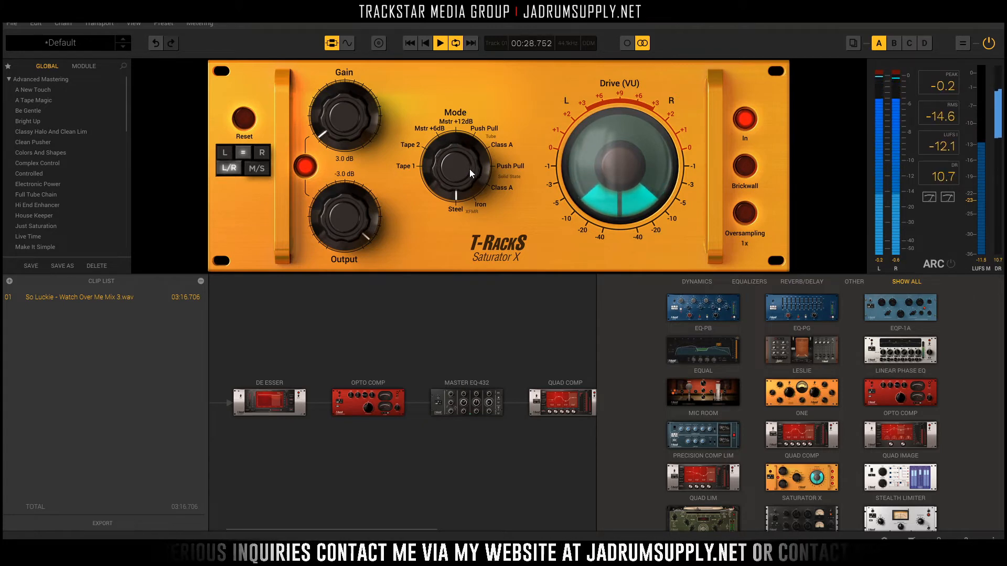
scroll(470, 169, "down", 1)
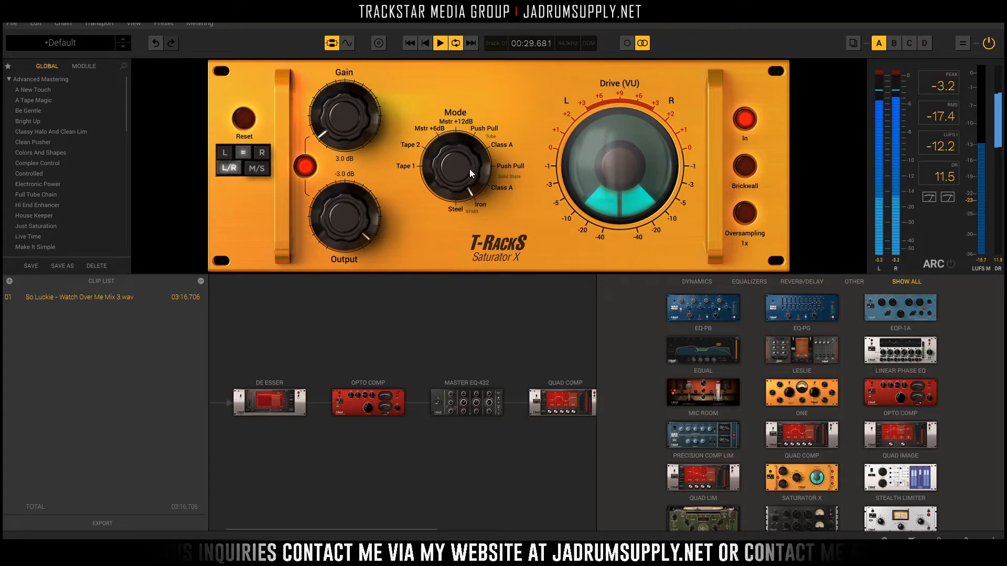
Step: Compare the loop with Saturator X off and on, then enable Brickwall and set Oversampling to 4x
left_click(747, 120)
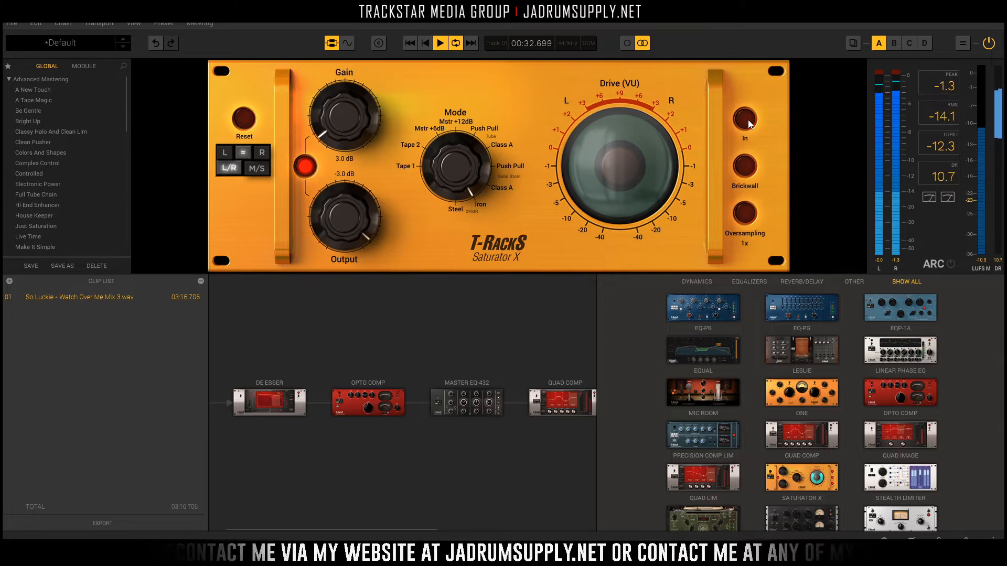
left_click(748, 120)
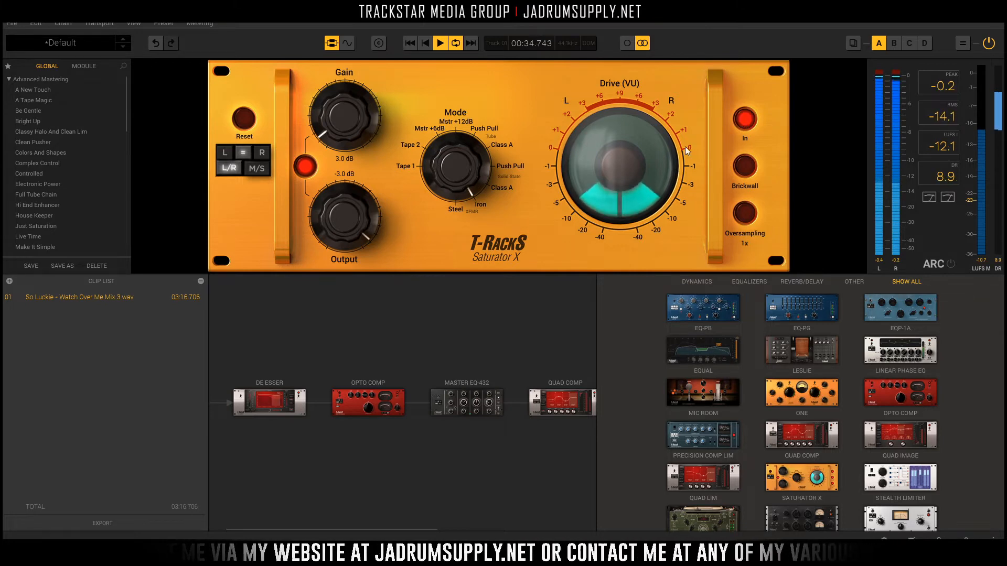
key("space")
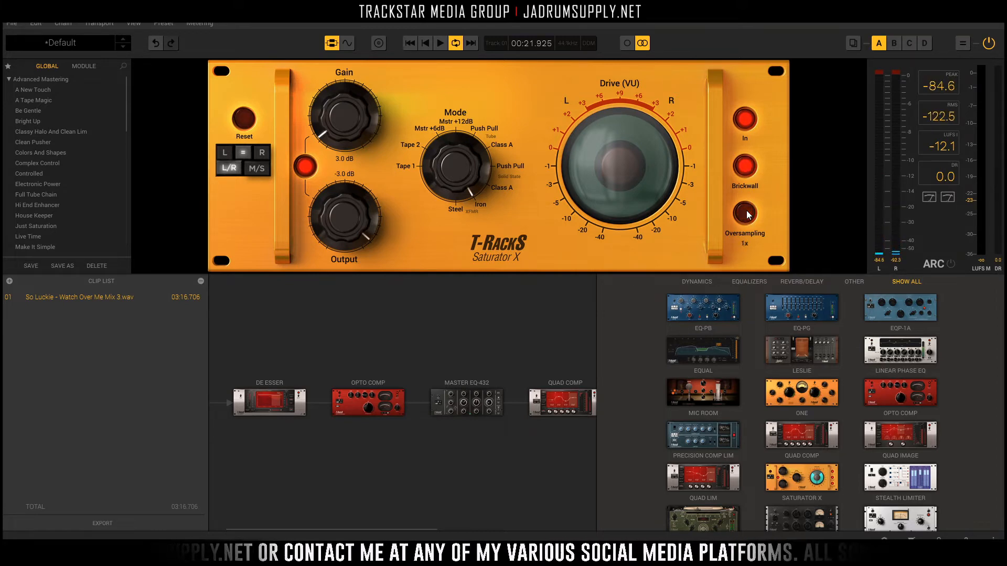
key("space")
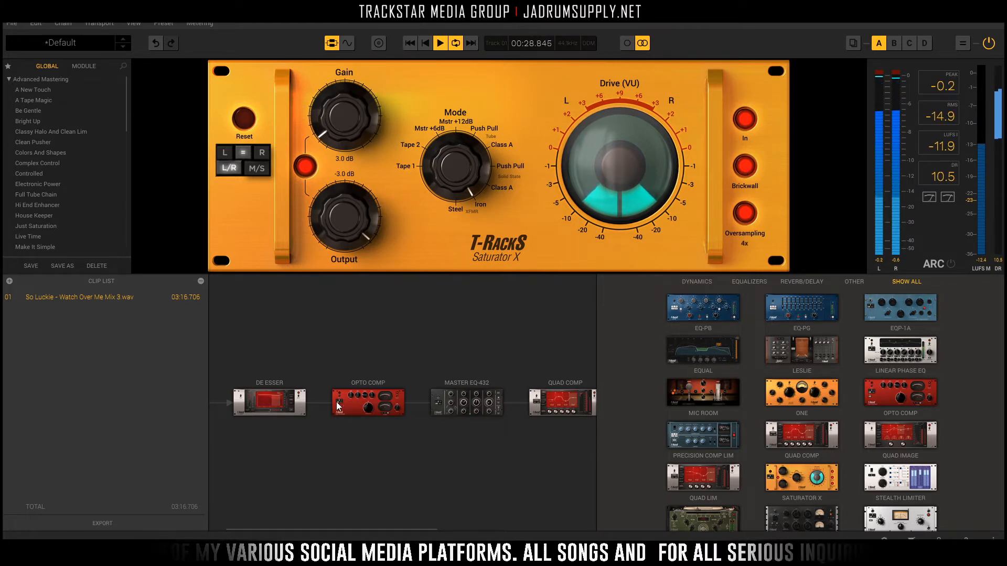
Step: Fine-tune the De-Esser over the playing loop, setting the De-Ess amount to -31 dB and shortening the release
left_click(284, 396)
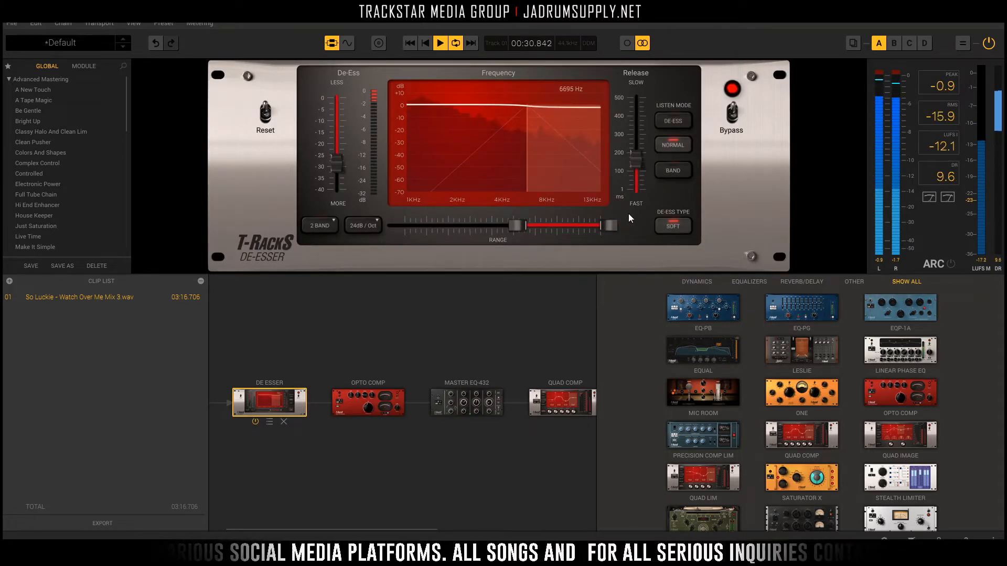
left_click_drag(634, 154, 636, 157)
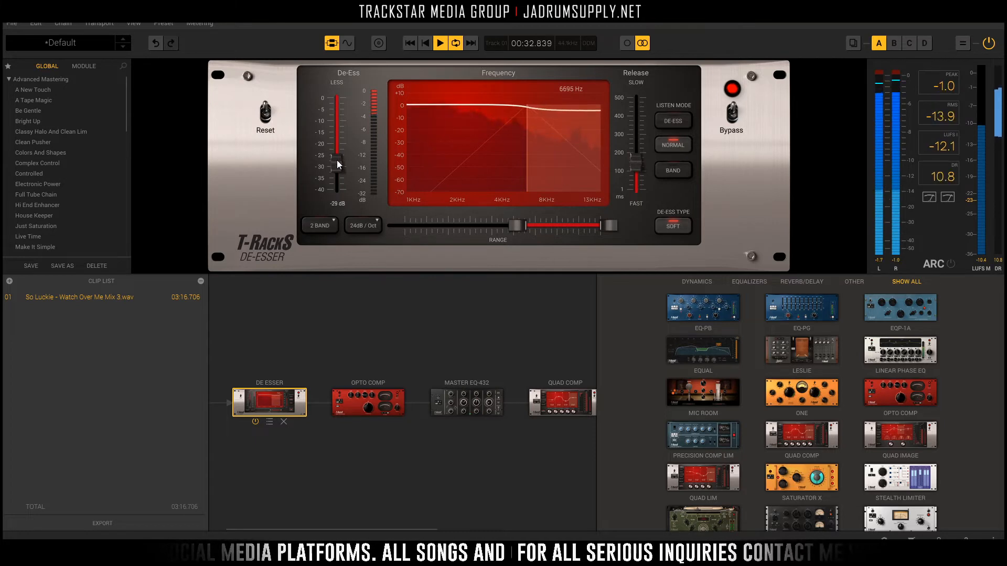
left_click_drag(337, 160, 337, 162)
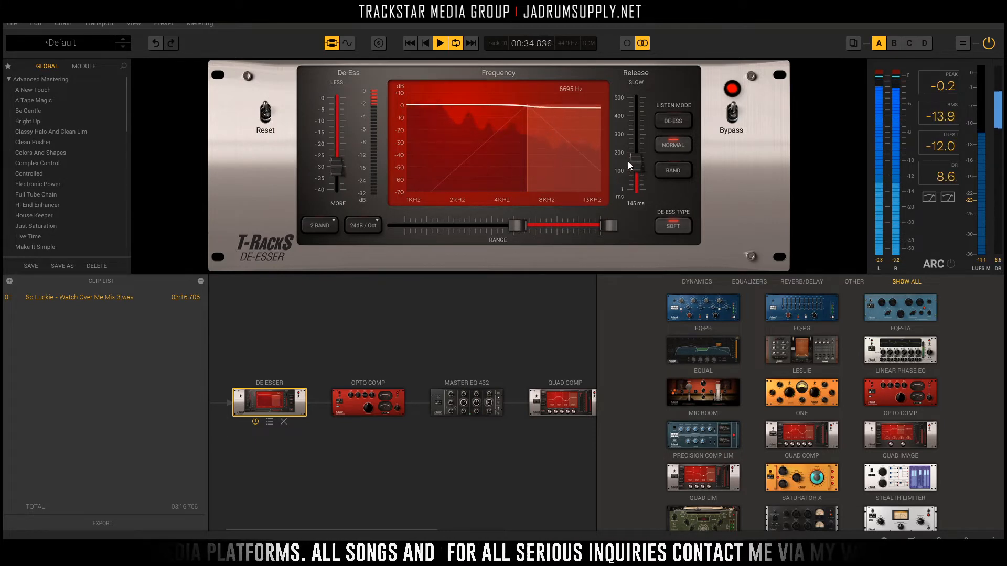
left_click_drag(633, 164, 634, 165)
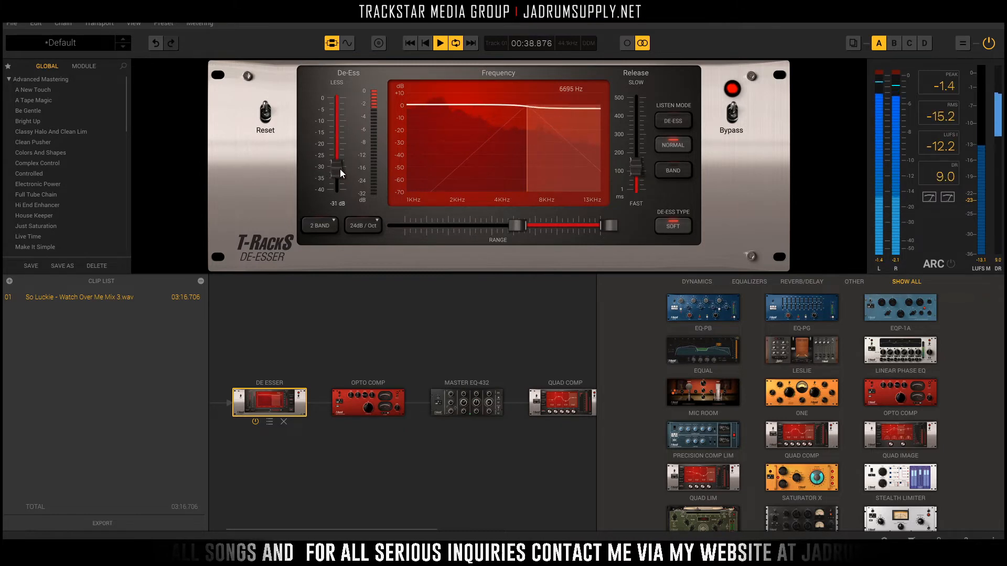
Step: On Saturator X, turn off Oversampling and set the linked gain and output to 2.1 dB and -2.1 dB
left_click(562, 402)
mouse_move(514, 211)
scroll(556, 357, "right", 5)
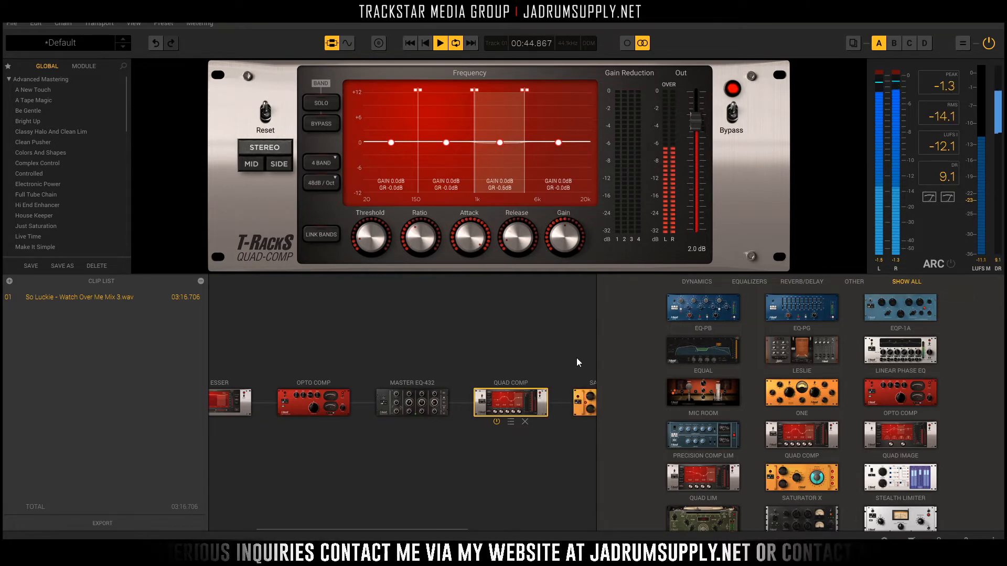
left_click(379, 399)
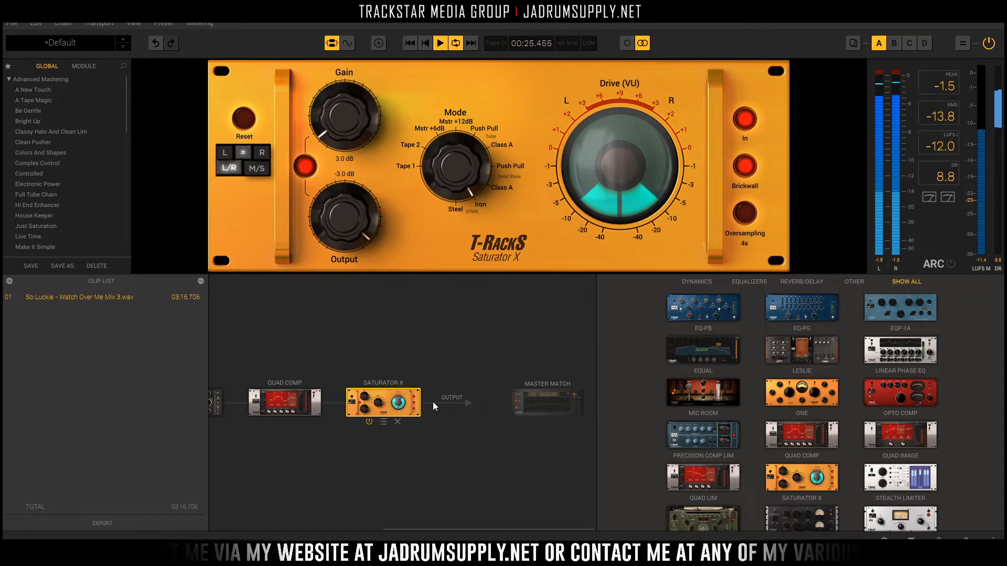
left_click_drag(339, 130, 345, 136)
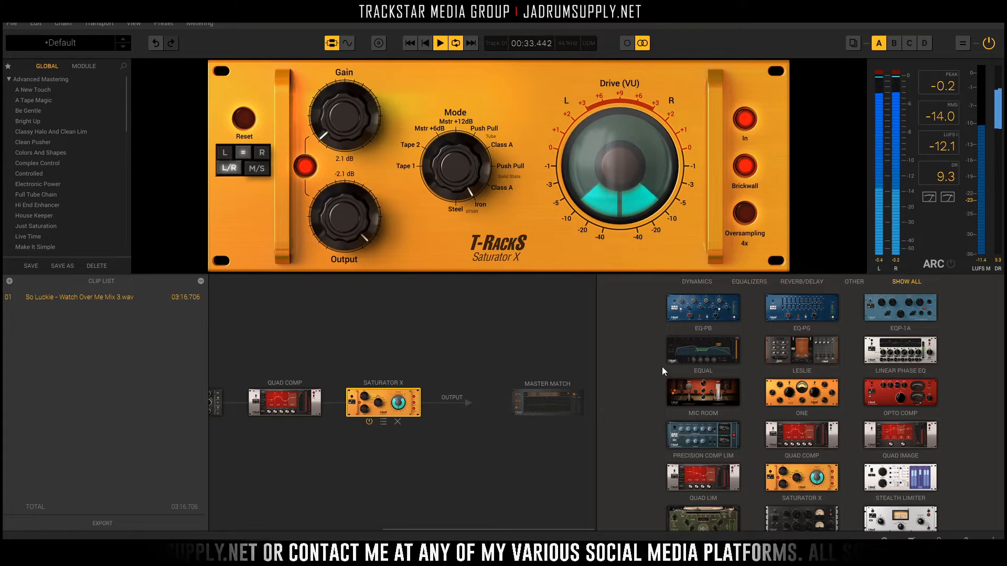
Step: Compare the loop with the whole chain's processing disabled and enabled, leave it enabled and stop playback
key("space")
left_click(989, 44)
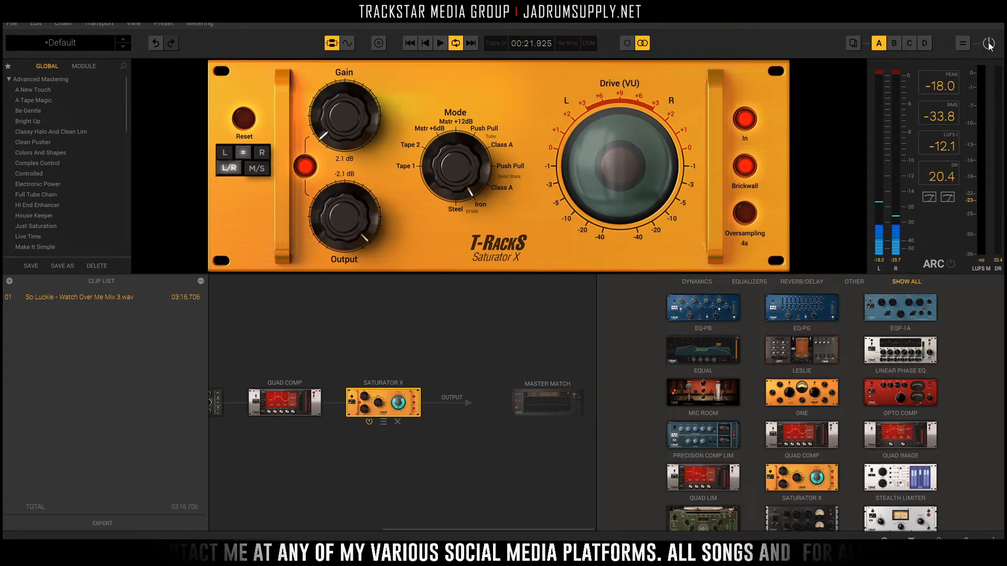
key("space")
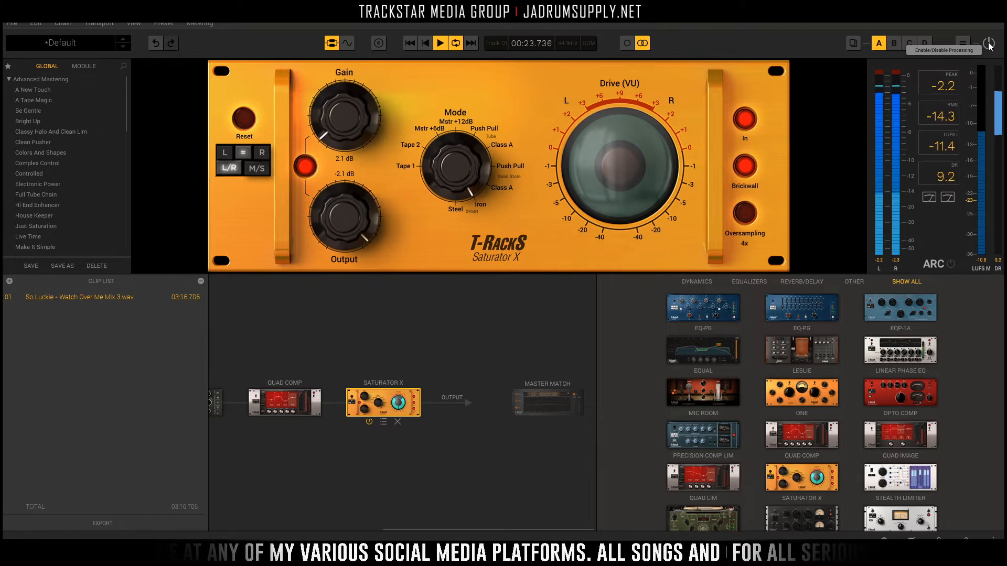
key("space")
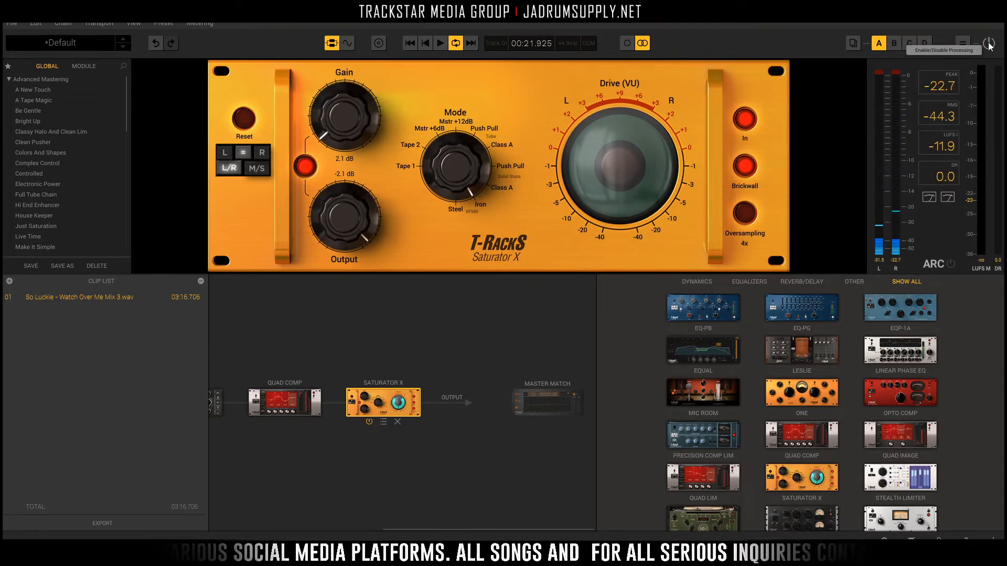
left_click(989, 44)
key("space")
left_click(989, 44)
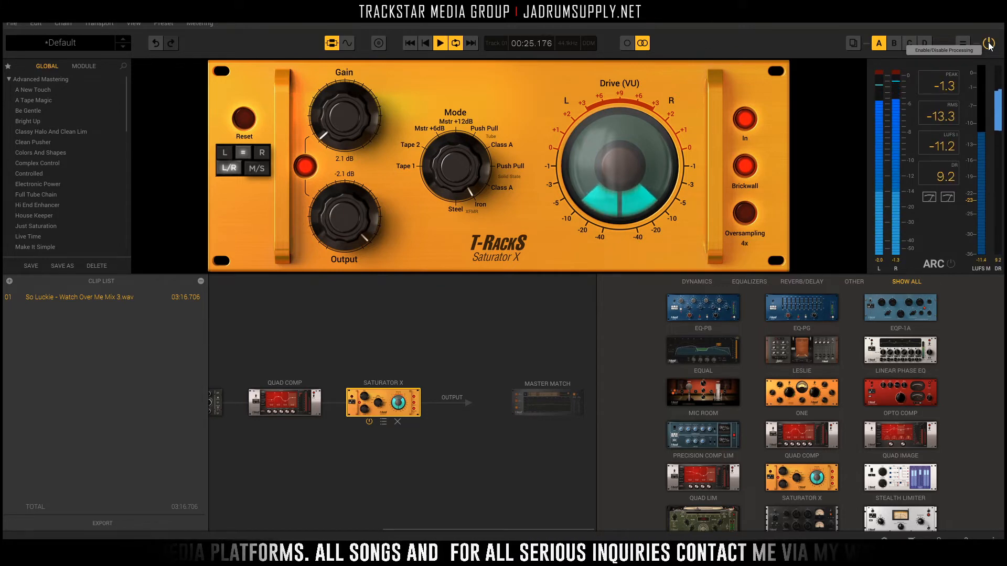
left_click(989, 44)
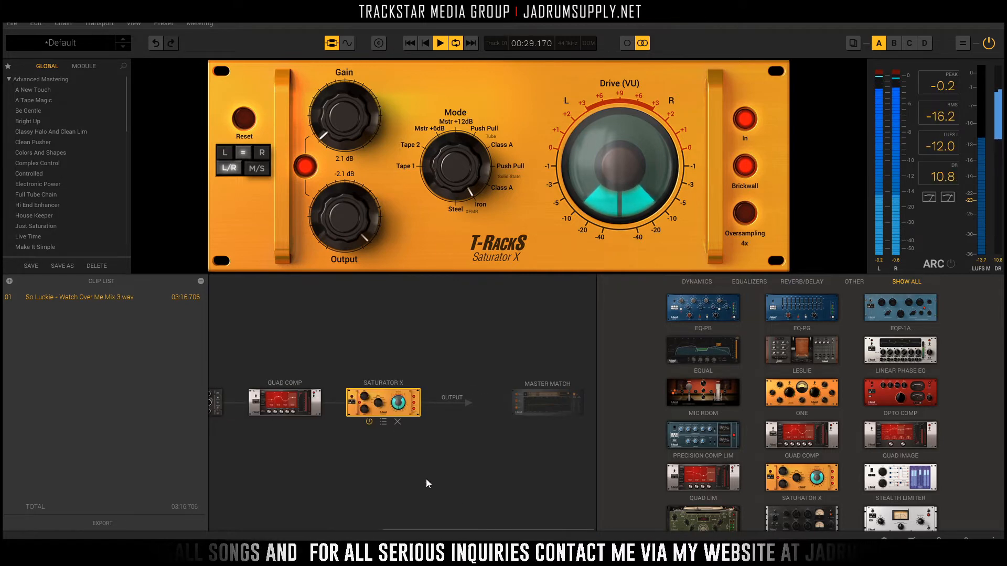
key("space")
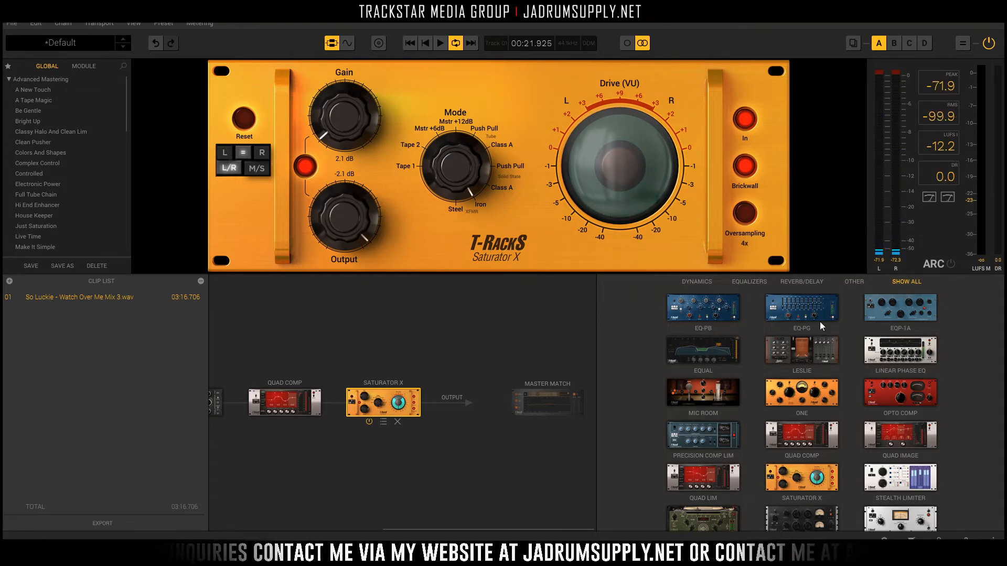
Step: Add an EQP-1A equalizer after Saturator X and set its high-frequency boost to 3.0
scroll(788, 345, "down", 2)
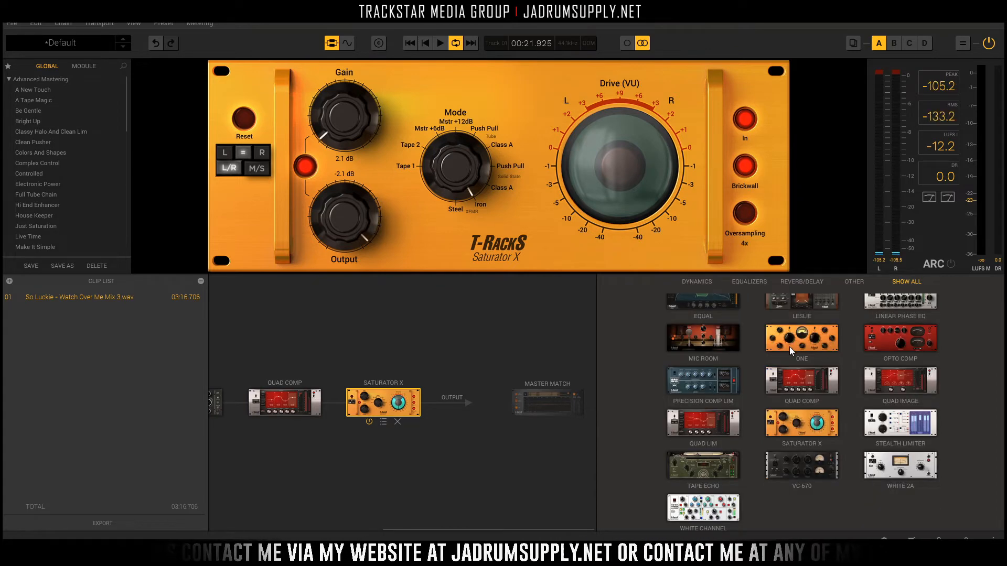
scroll(789, 348, "up", 2)
scroll(820, 351, "up", 2)
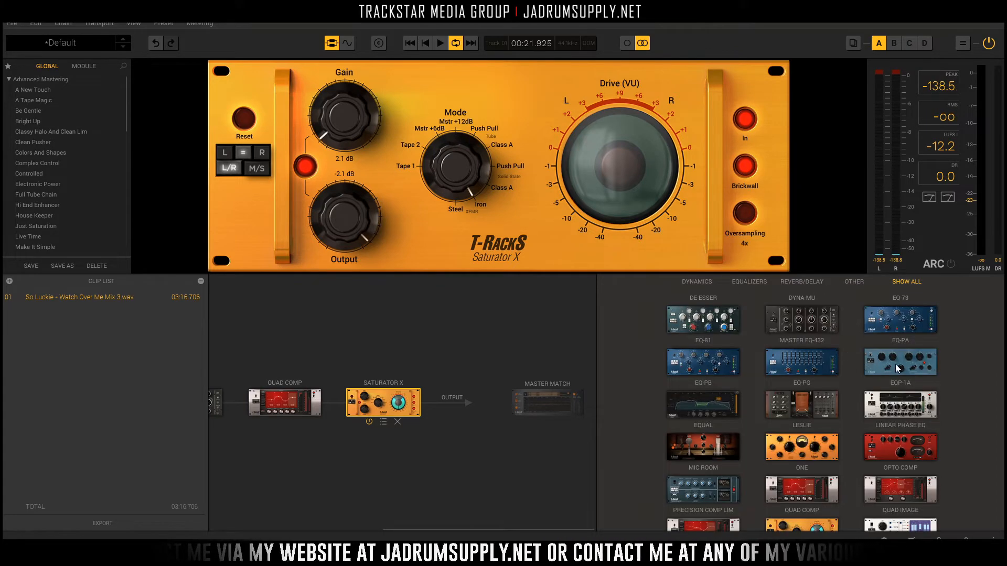
scroll(911, 364, "up", 3)
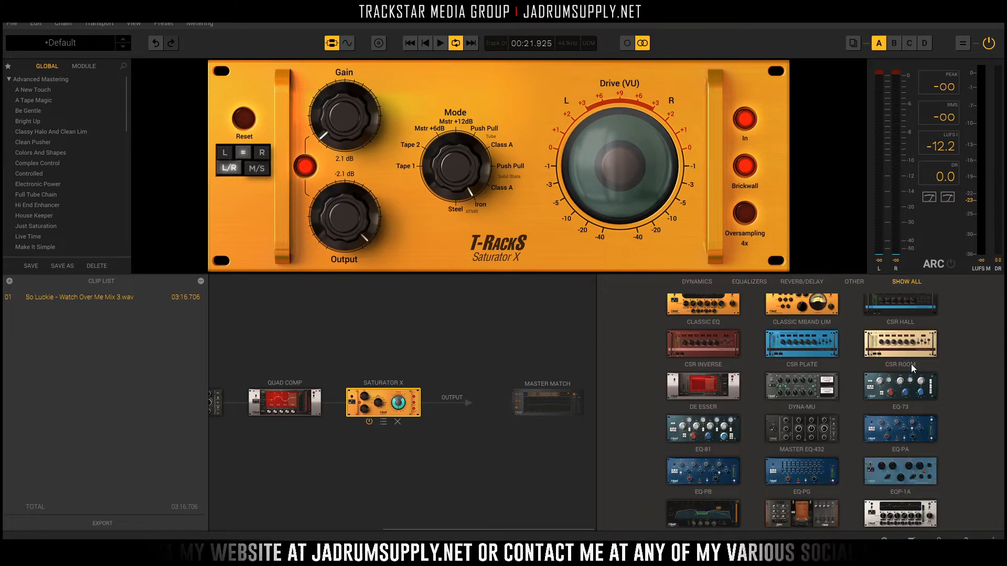
double_click(922, 464)
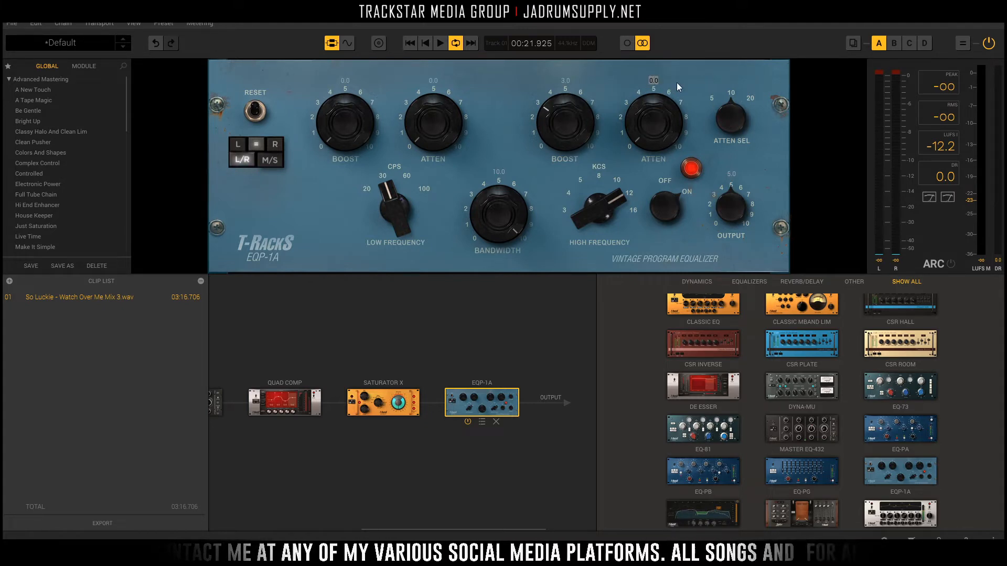
Step: Audition the EQP-1A high band at 16 and 12 KCS, keeping 12 with attenuation 3.0 and boost 1.0
left_click_drag(595, 215, 590, 52)
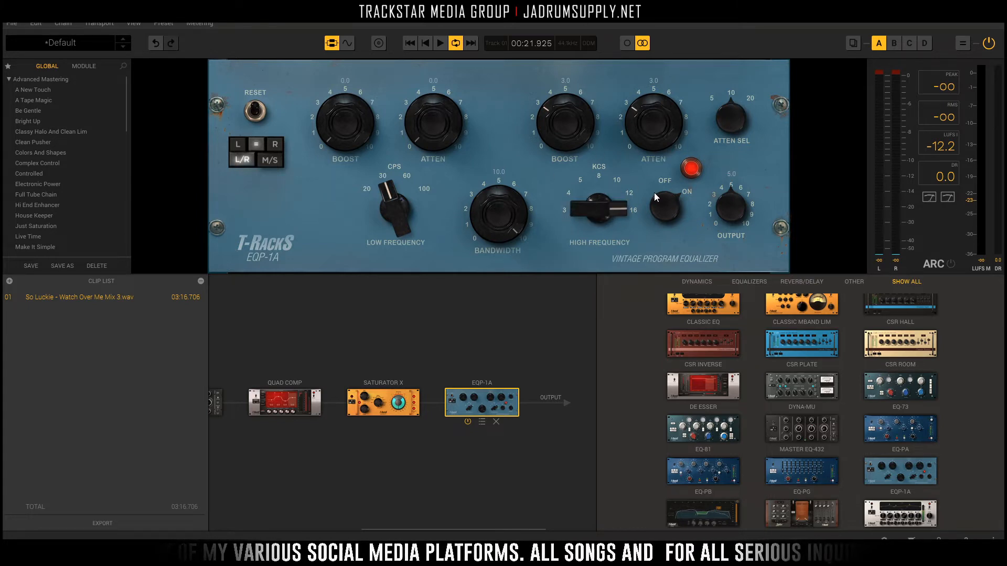
key("space")
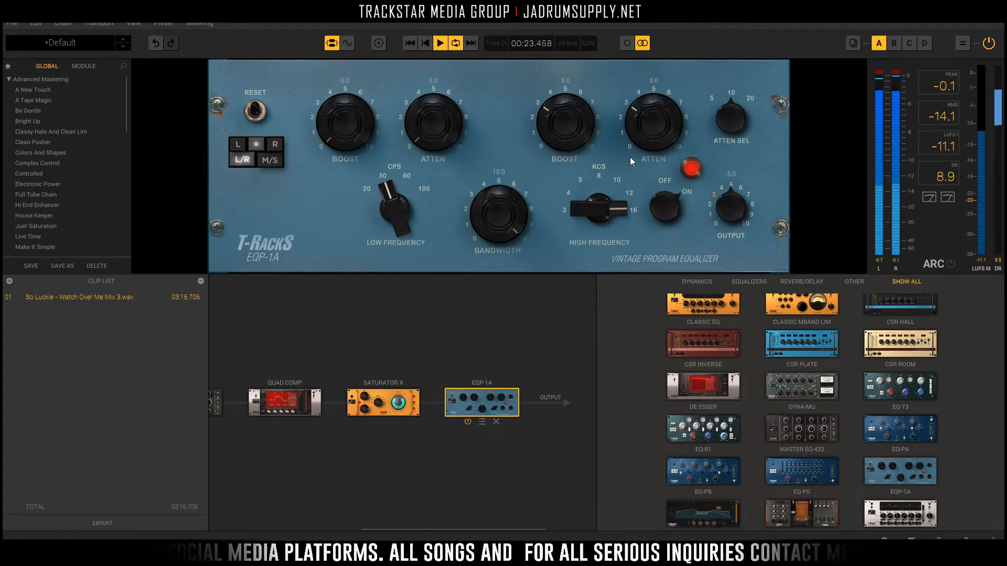
left_click_drag(625, 195, 602, 215)
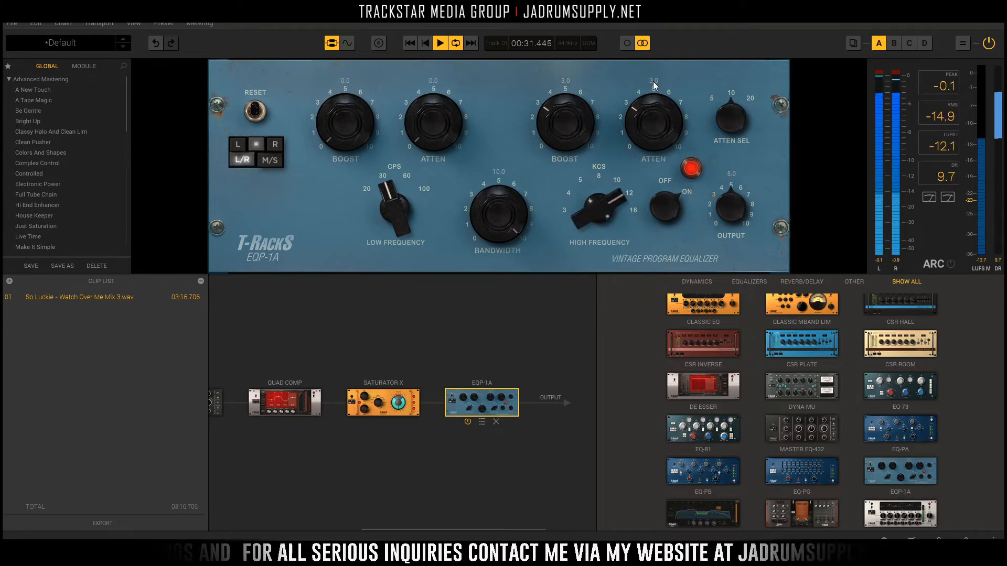
type("1")
key("Return")
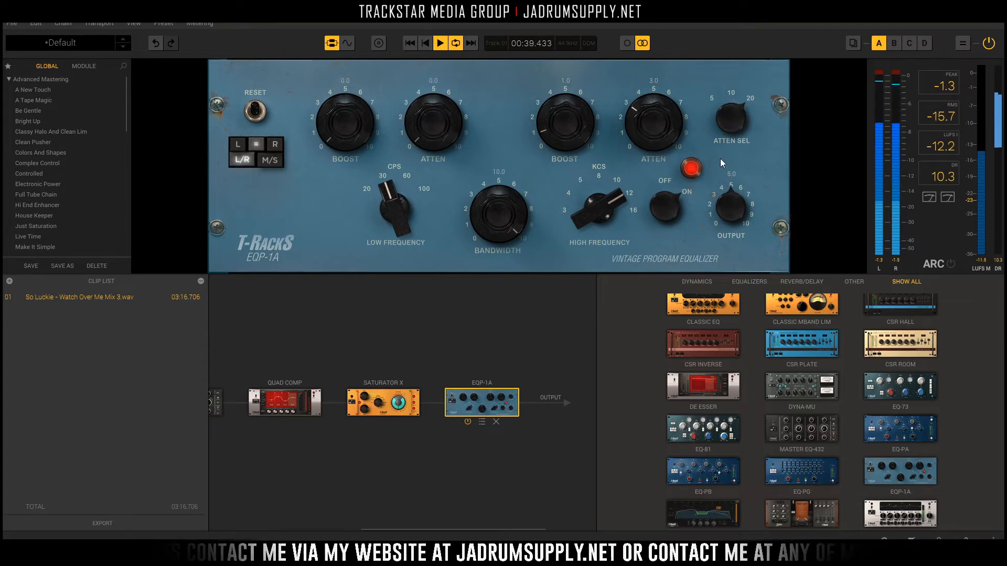
Step: Refine the EQP-1A high band to attenuation 3.2 and boost 0.9
double_click(654, 81)
type("3.2")
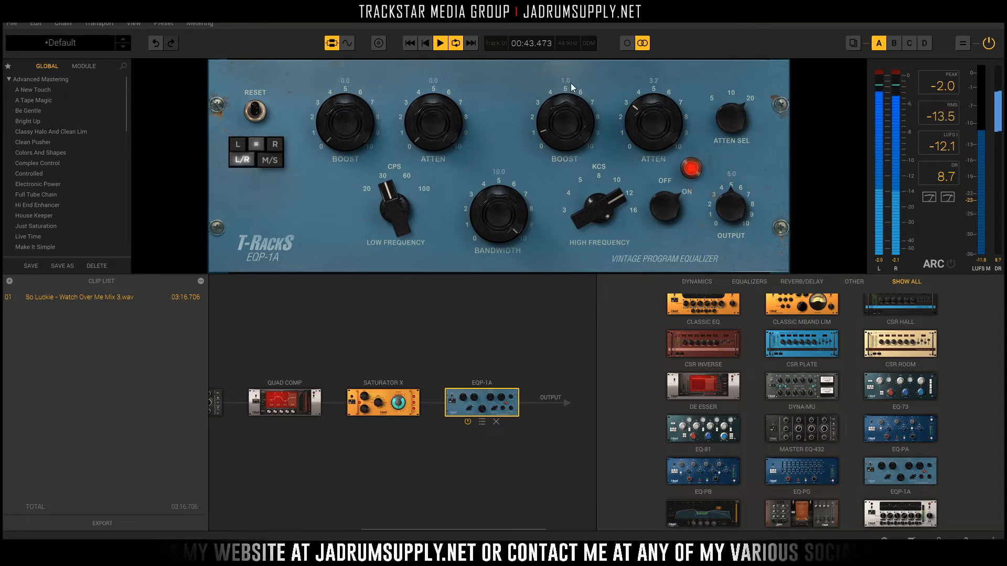
type("0.9")
key("Return")
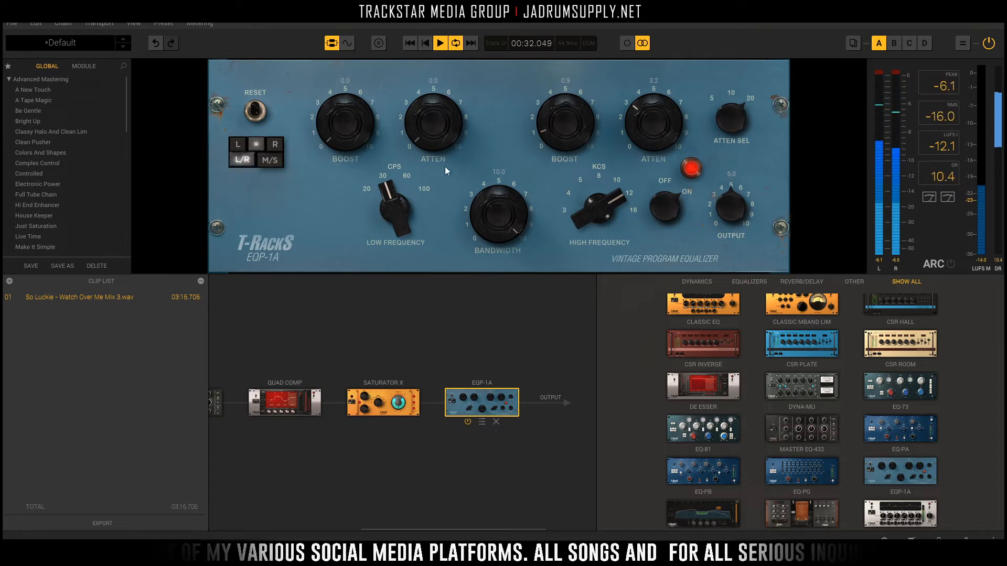
Step: Set the EQP-1A low band to boost 1.0 and attenuation 0.8 at 60 CPS, after auditioning 100 CPS
key("Return")
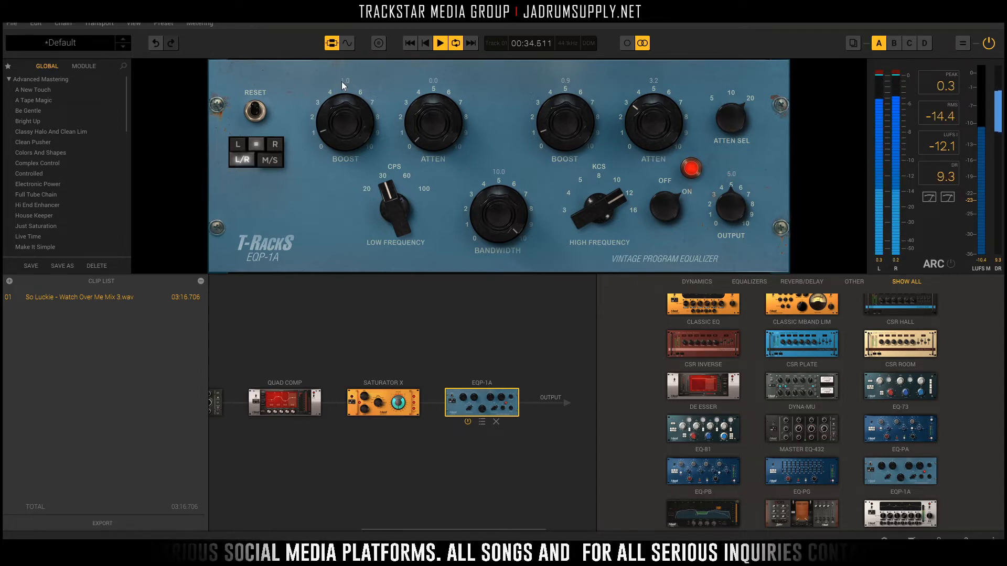
left_click(394, 207)
left_click(436, 81)
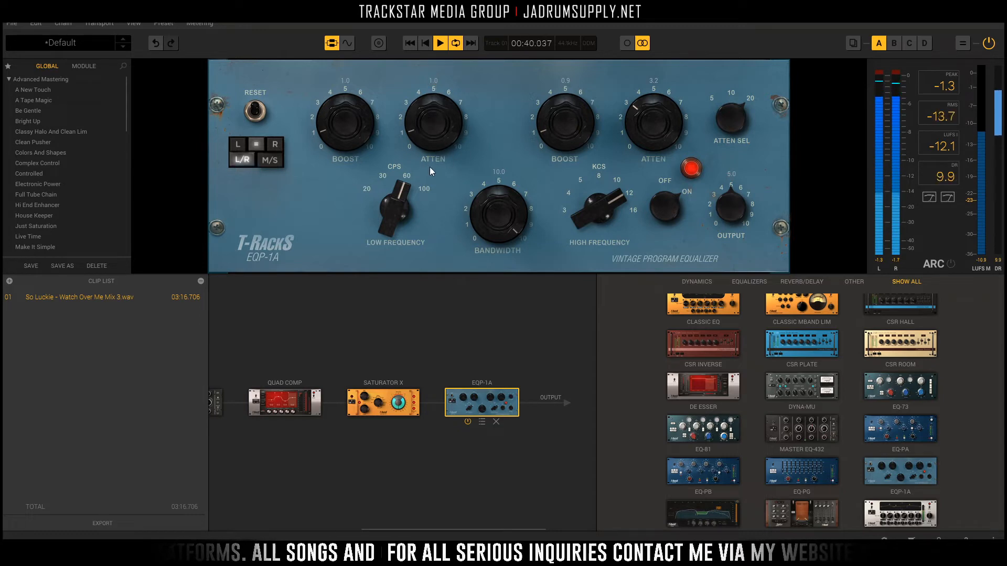
left_click(390, 203)
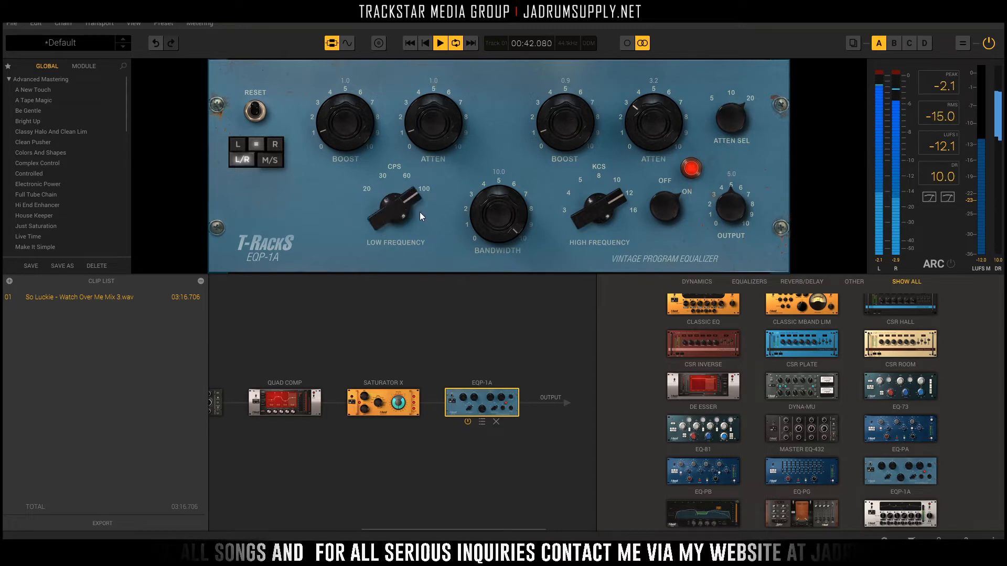
left_click(398, 205)
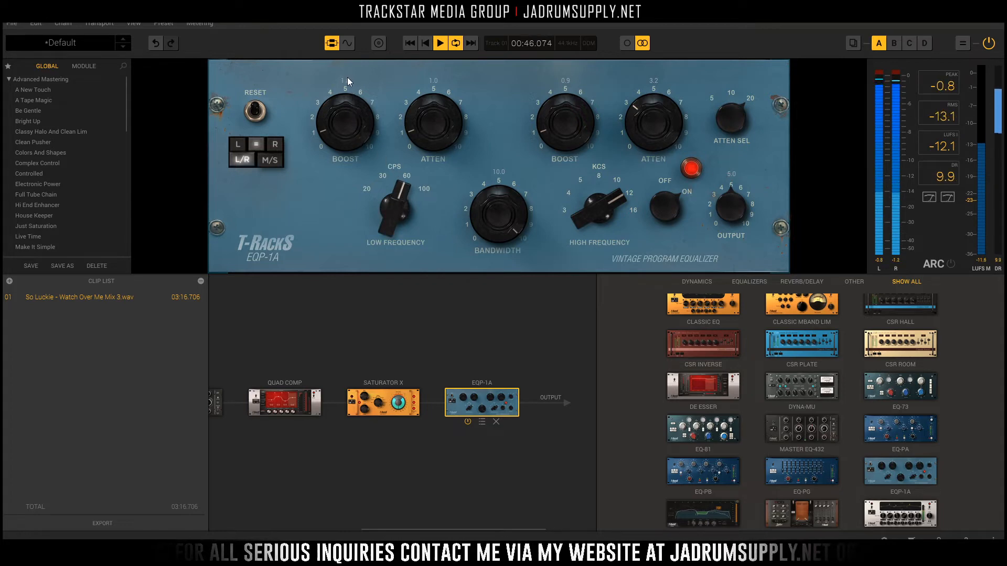
left_click_drag(432, 80, 465, 91)
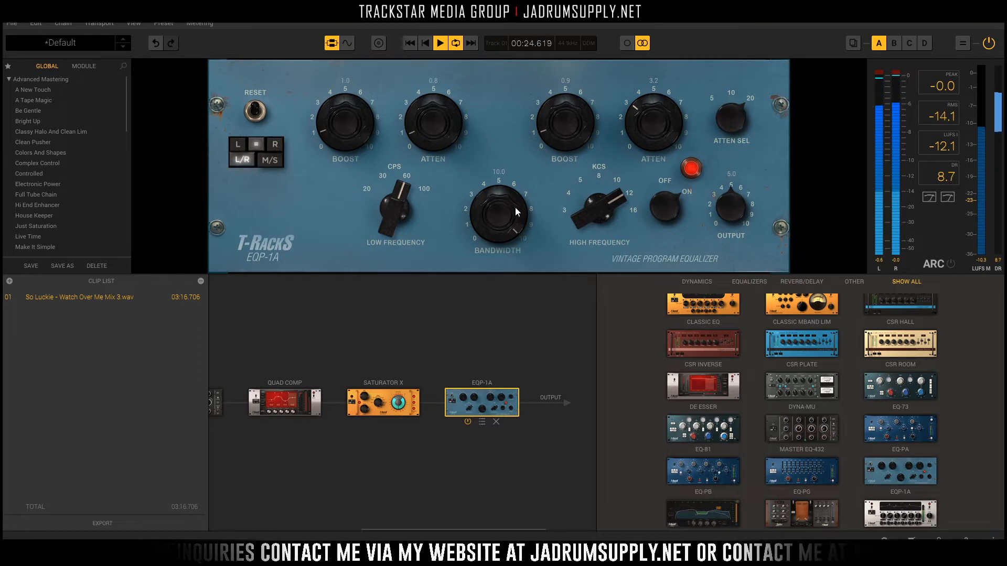
Step: Stop playback and add a Brickwall Limiter module to the chain after the EQP-1A
key("space")
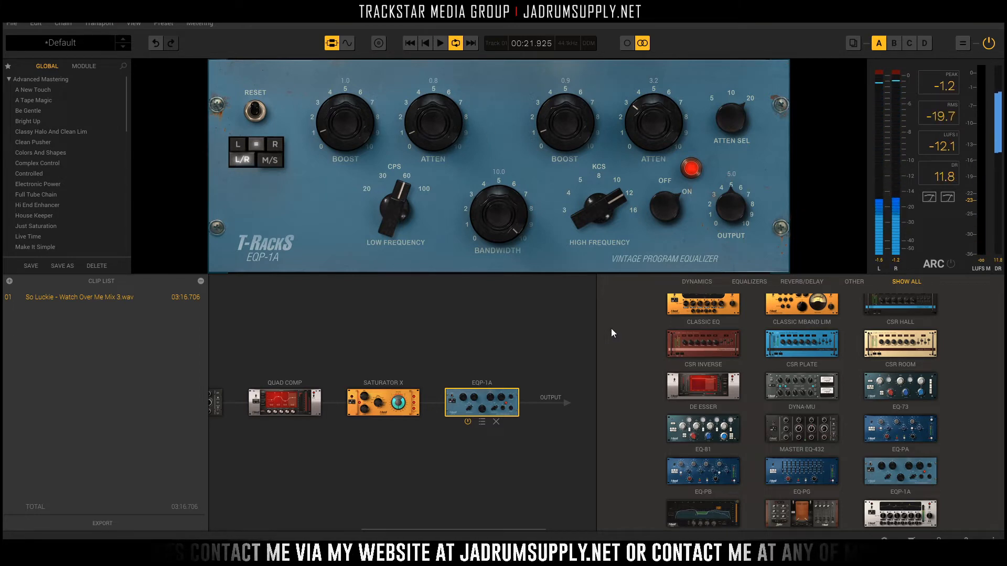
scroll(498, 373, "right", 3)
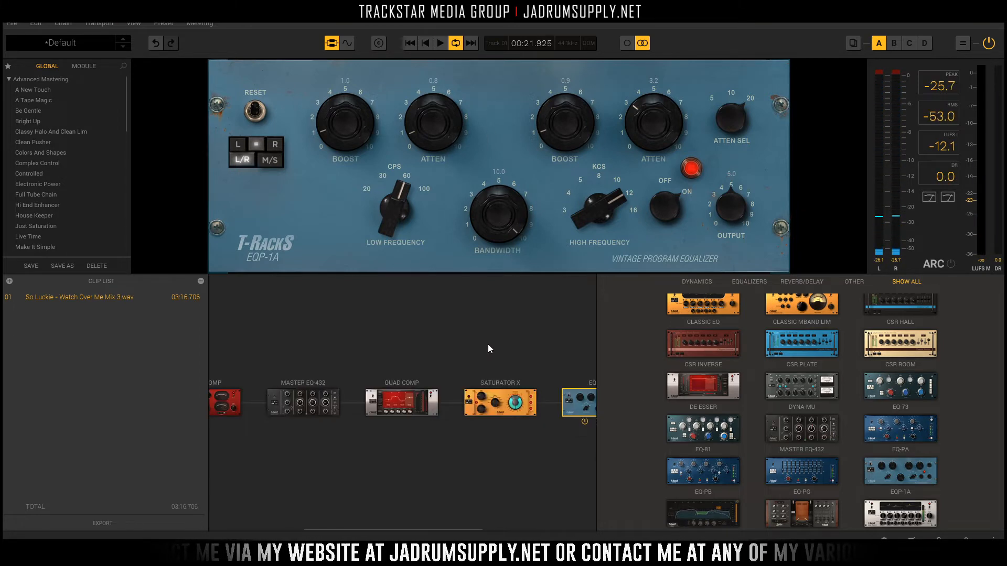
scroll(763, 397, "up", 3)
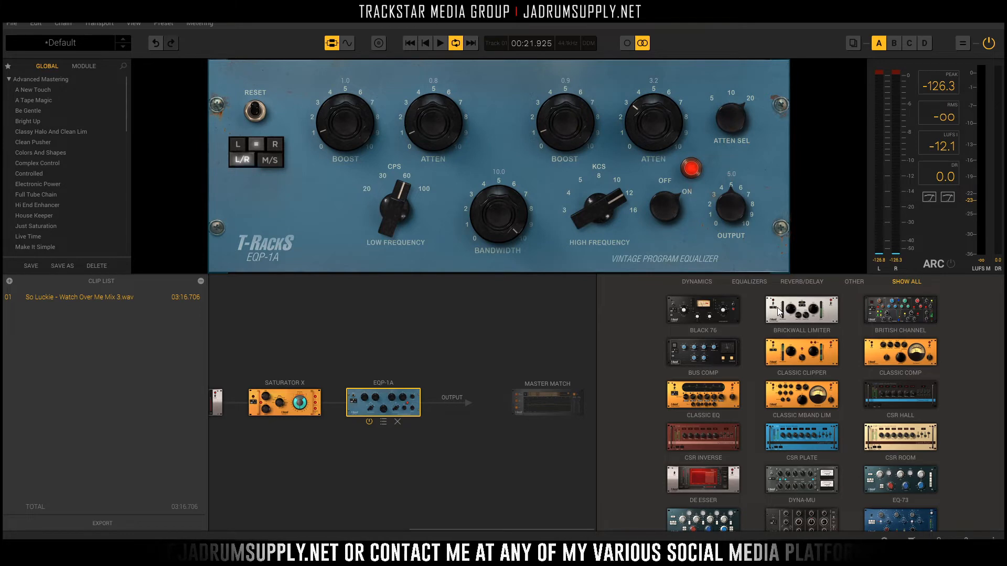
double_click(786, 315)
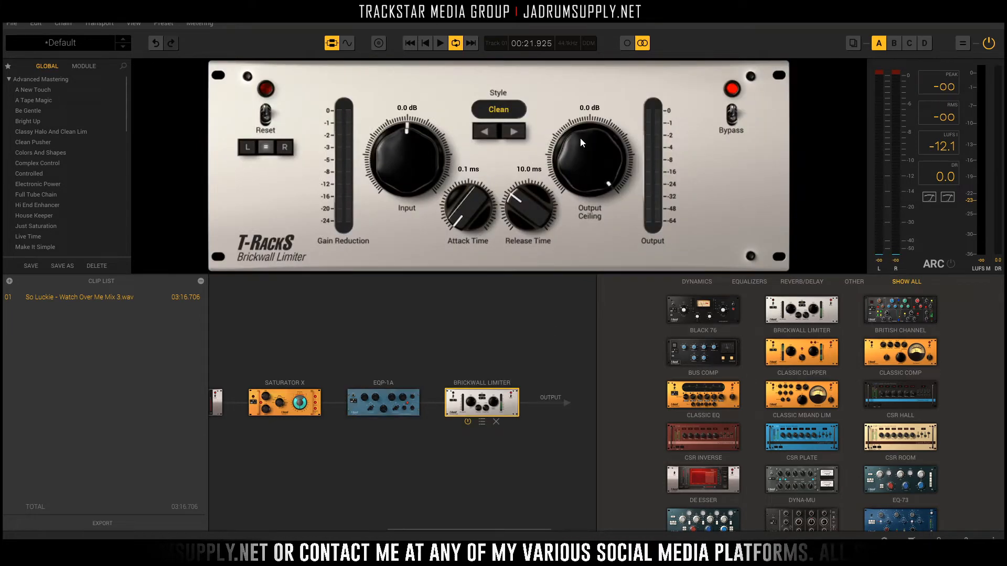
Step: Set the Brickwall Limiter's output ceiling to -0.4 dB, attack time to 10.0 ms and release time to 0.1 ms
double_click(593, 110)
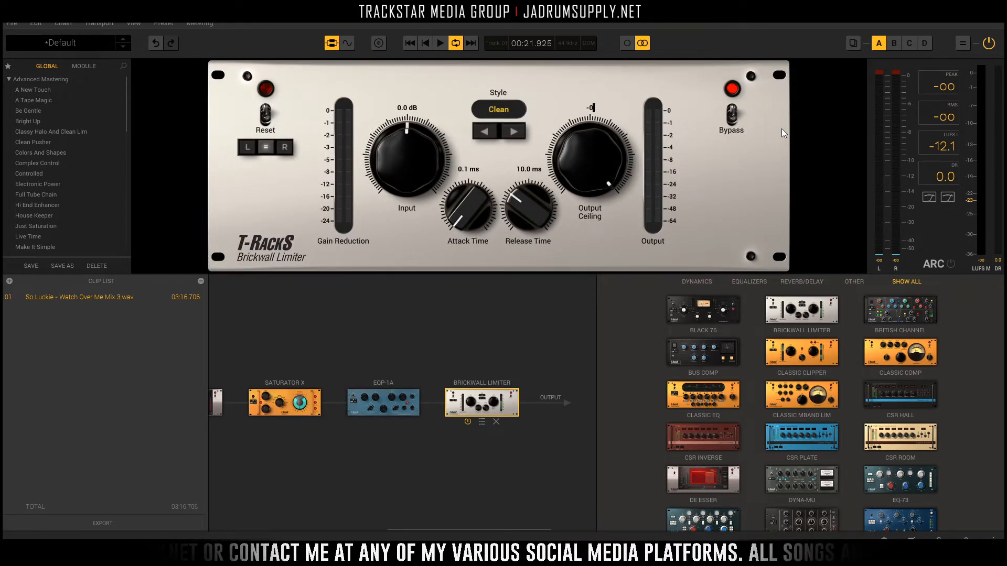
type("-0.4")
key("Return")
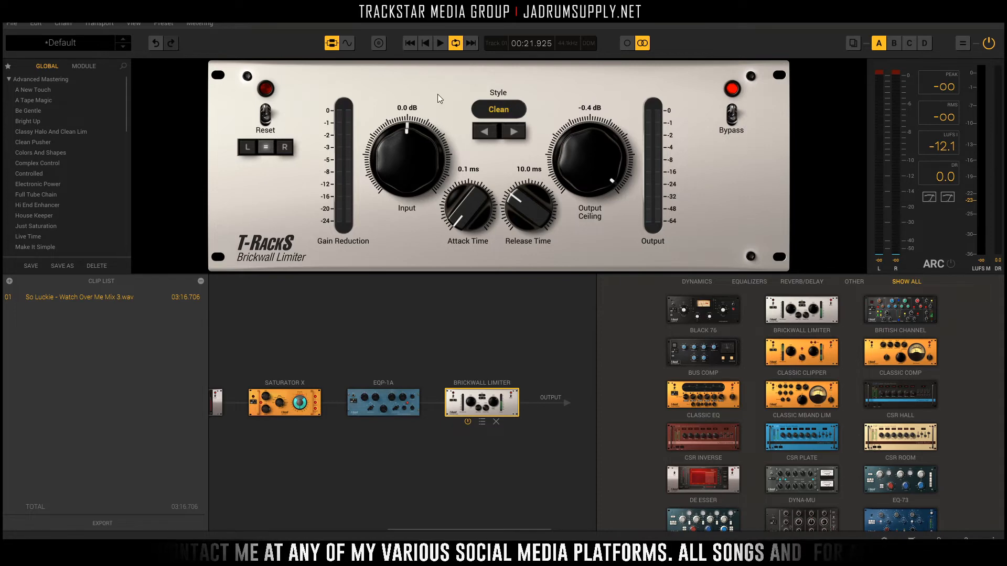
left_click_drag(530, 216, 505, 394)
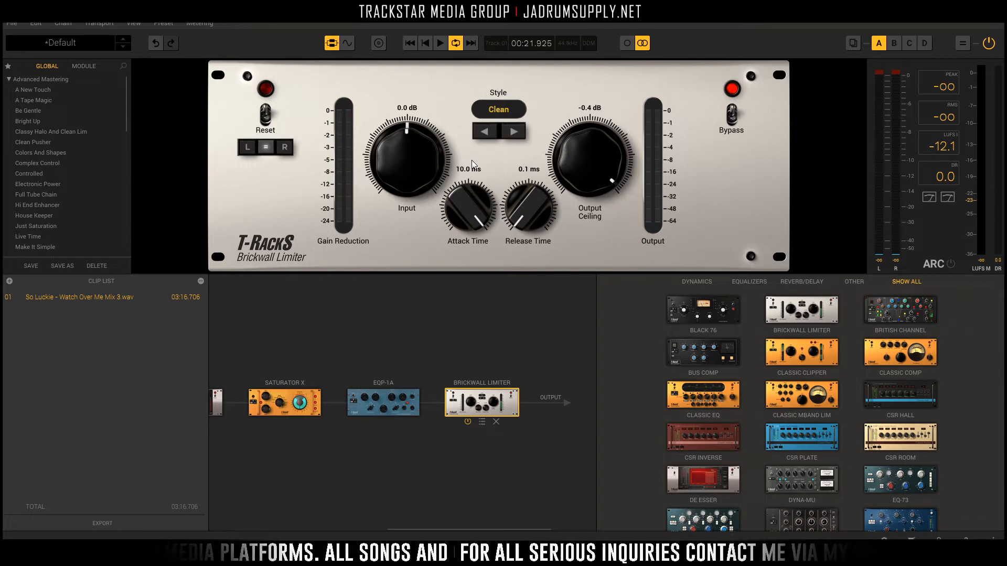
Step: Play the looped section and raise the Brickwall Limiter's input to 1.6 dB
key("space")
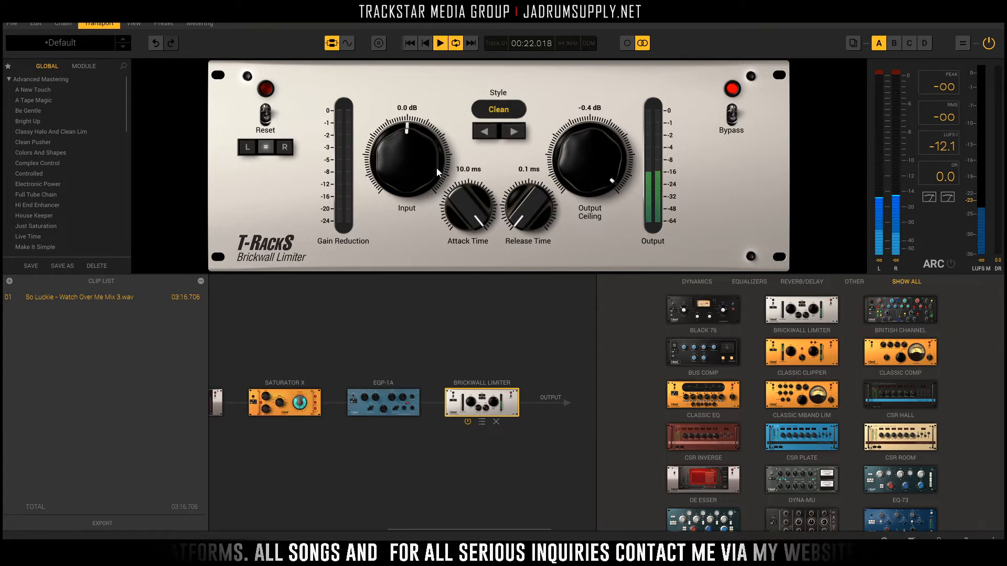
left_click_drag(421, 167, 417, 156)
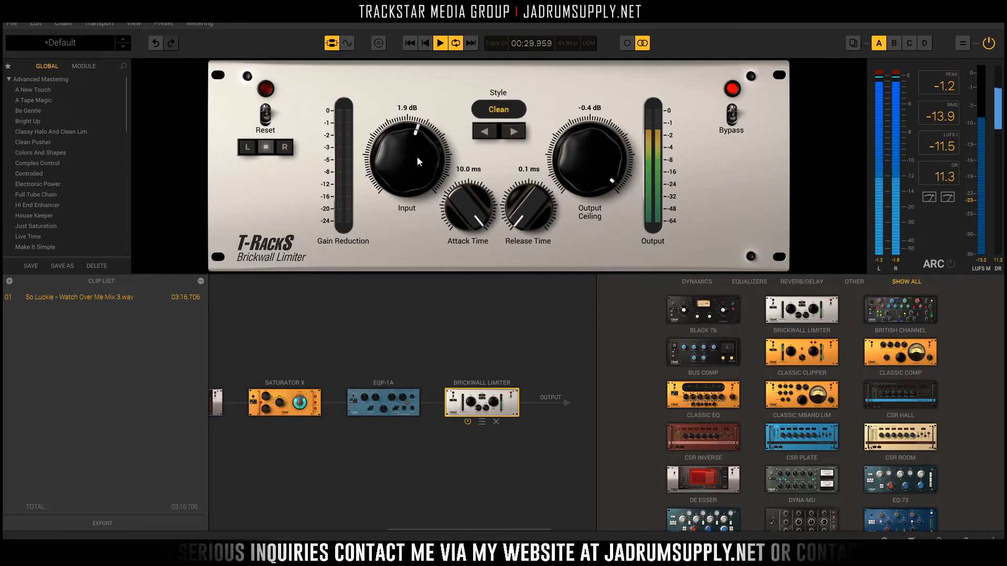
left_click_drag(417, 156, 417, 157)
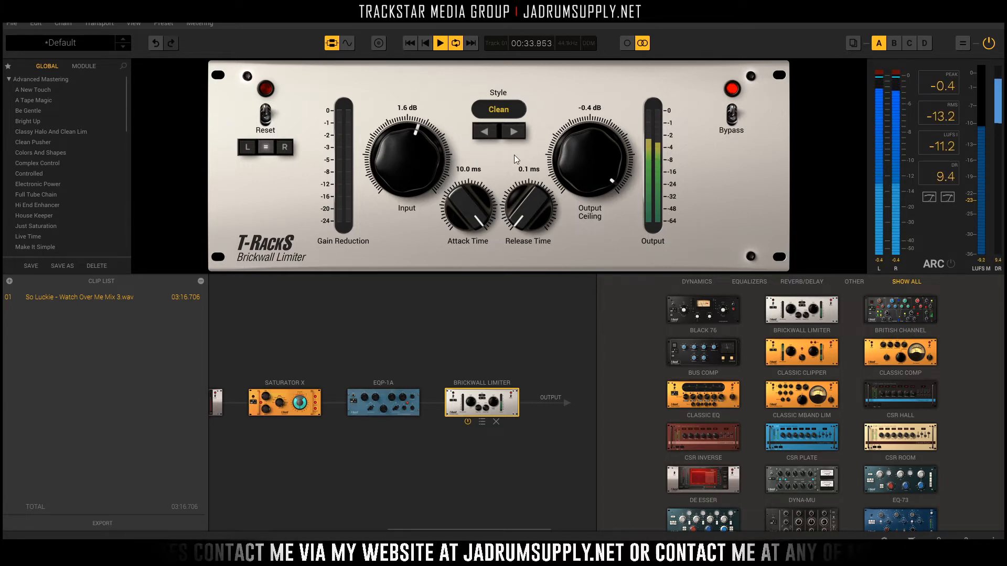
Step: Audition the limiter styles from Advanced 1 through Advanced 4 to Clip, raising the input to 2.0 dB along the way
left_click(516, 135)
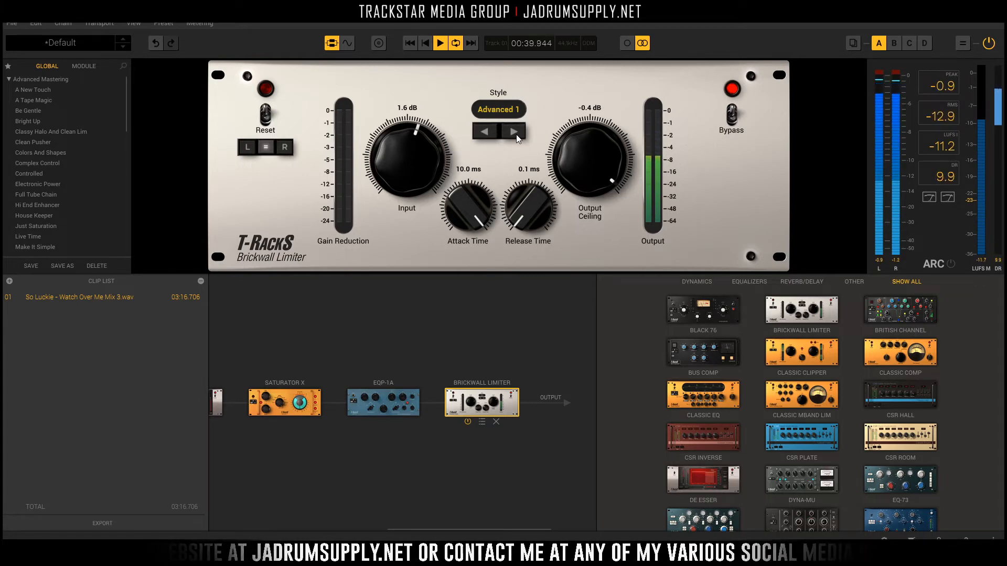
left_click(516, 134)
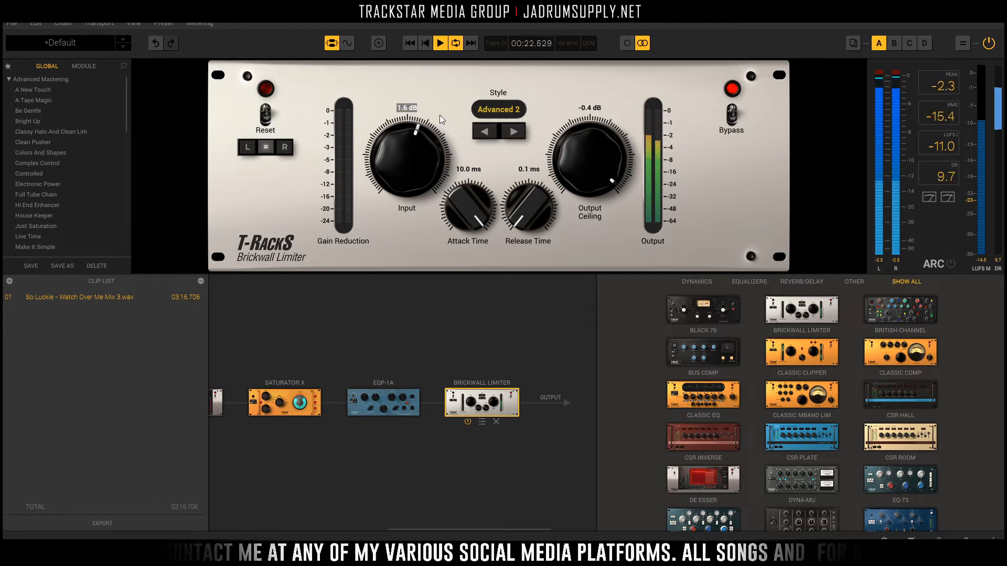
left_click(516, 132)
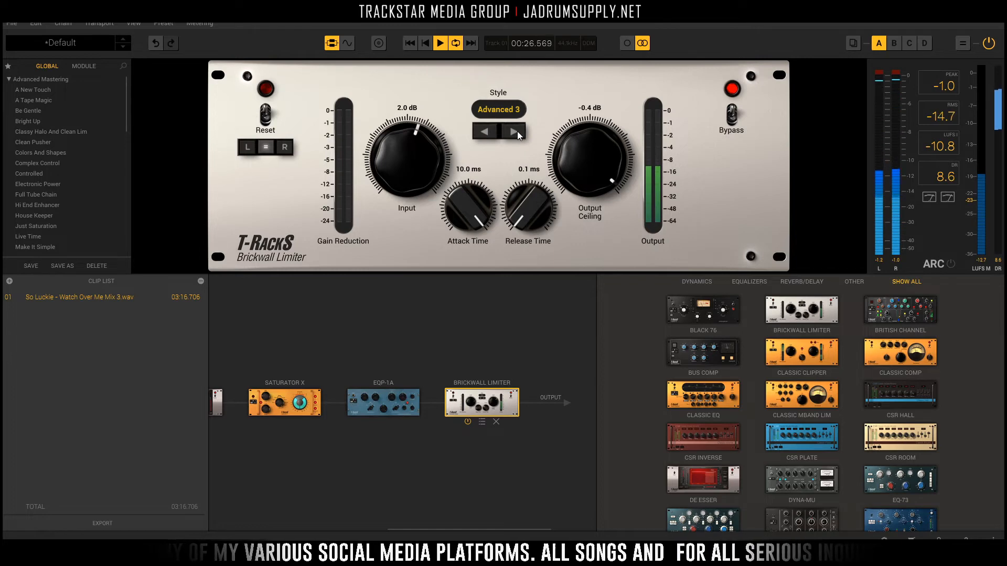
left_click(515, 131)
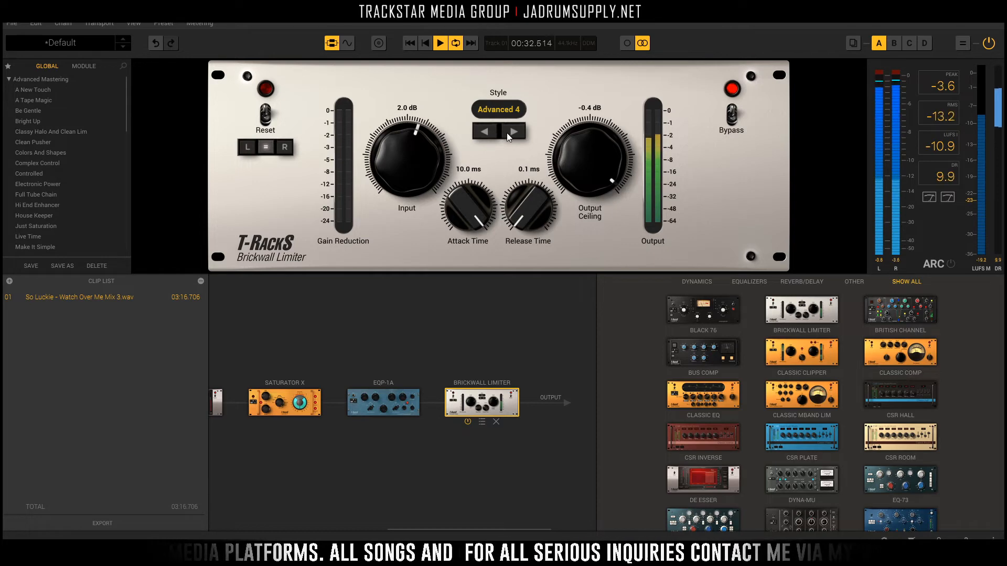
left_click(507, 133)
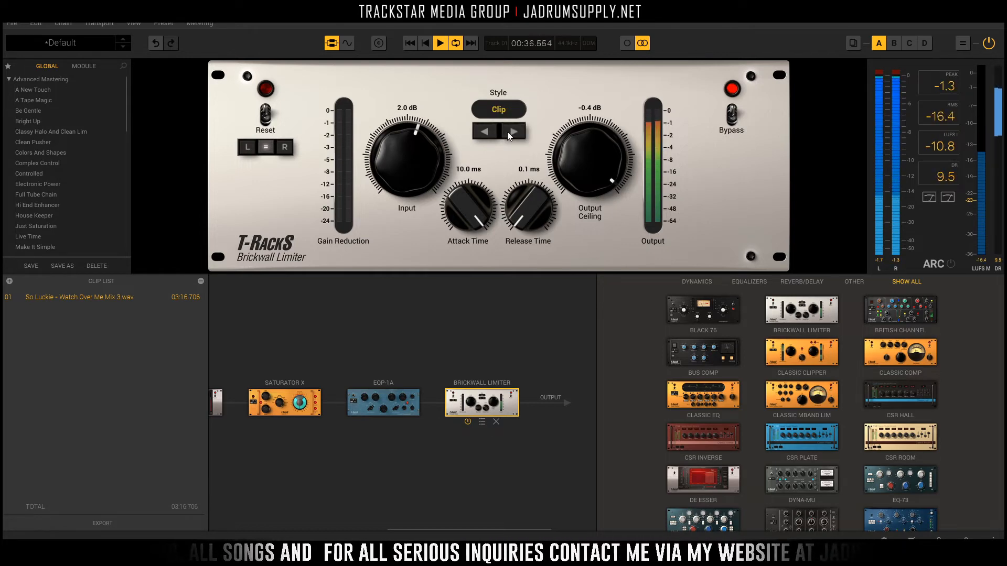
Step: Set the limiter's release time to 0.4 ms and change its style to Sat 2
double_click(526, 172)
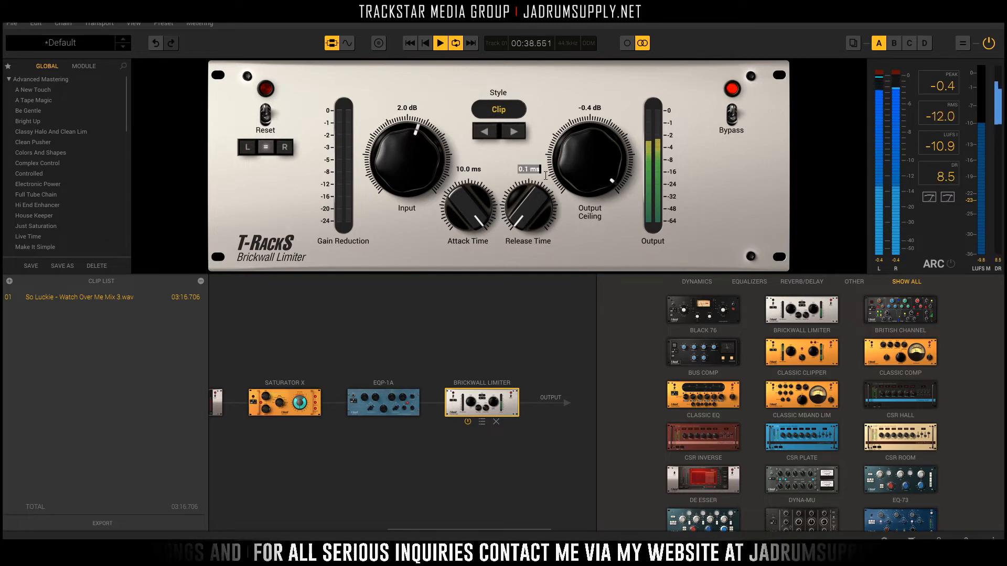
type(".4")
key("Return")
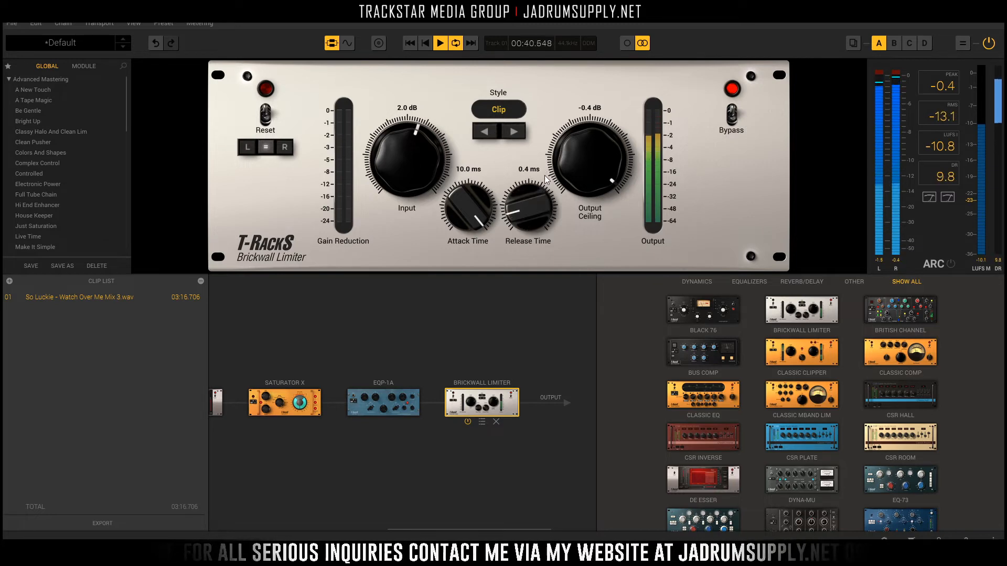
left_click(521, 131)
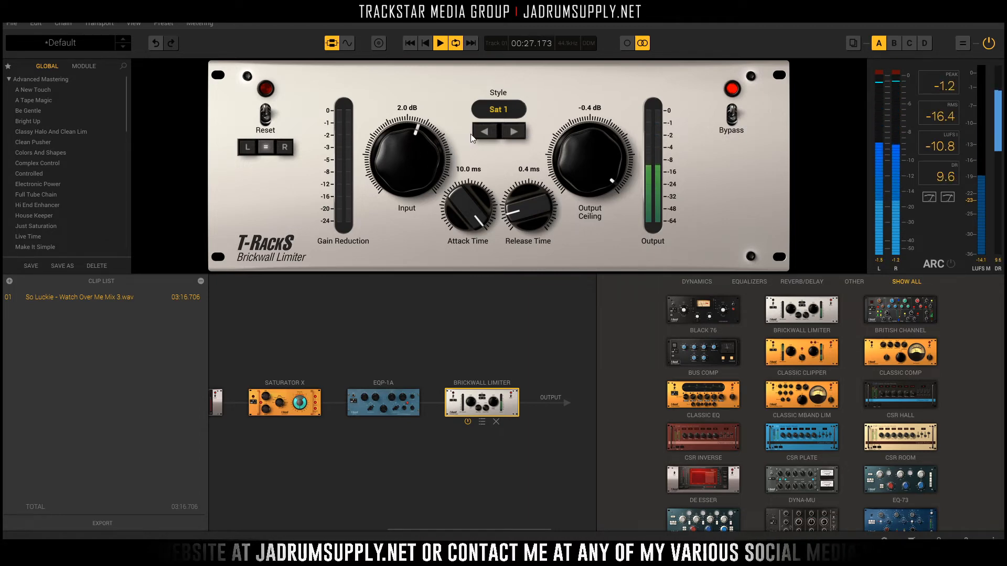
left_click(514, 130)
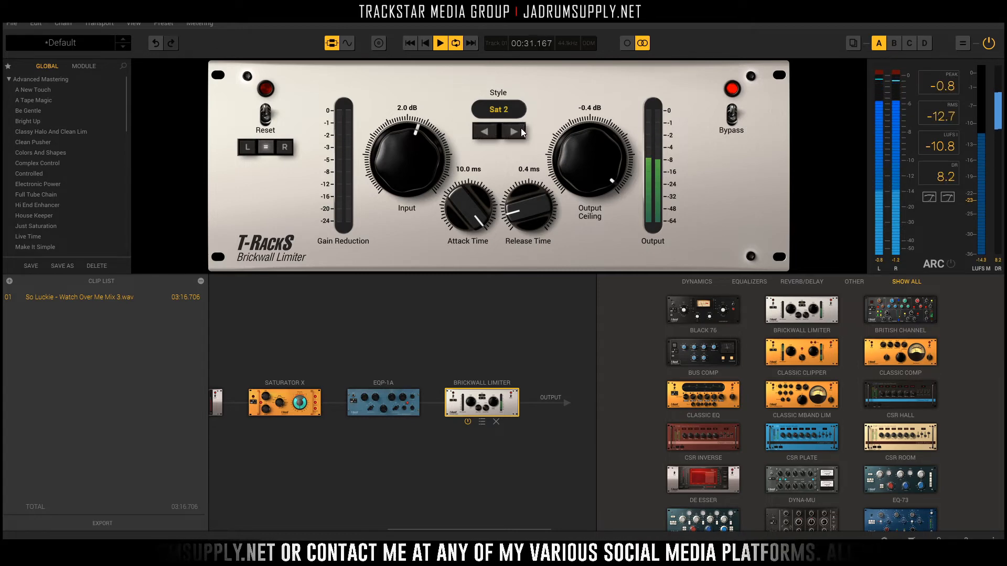
Step: Compare the sound with the Brickwall Limiter bypassed and active, leaving it active, and stop playback
left_click(730, 115)
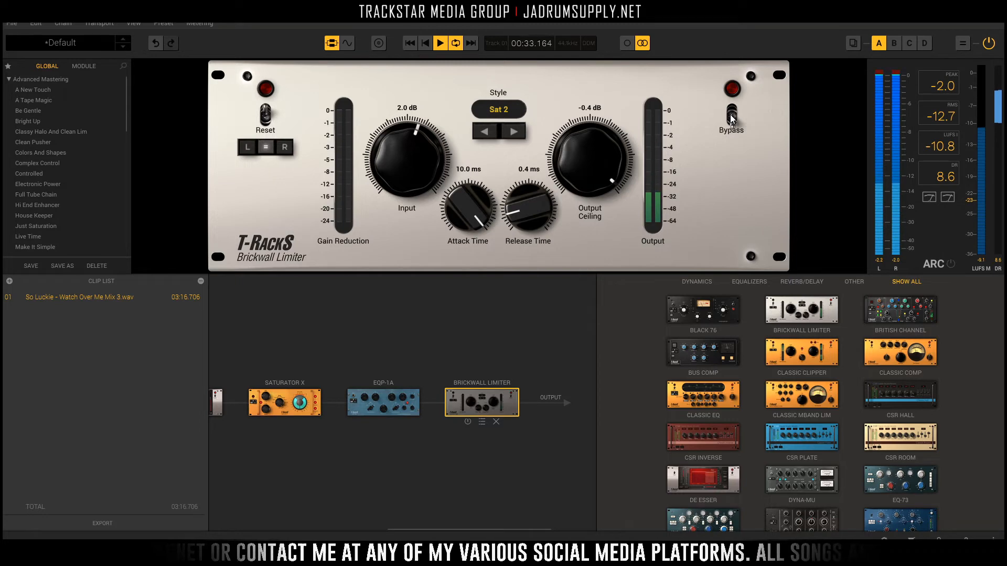
left_click(731, 115)
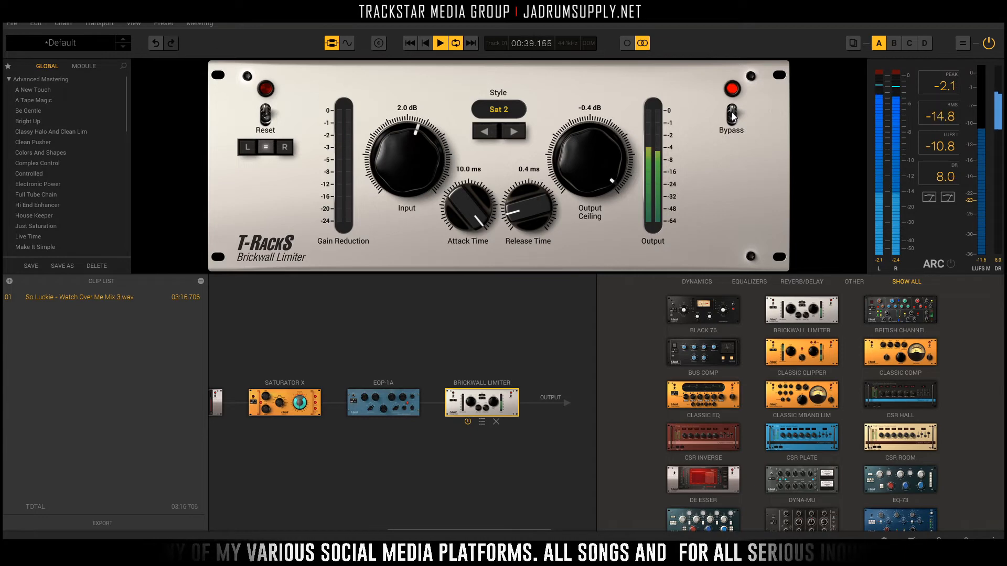
left_click(732, 111)
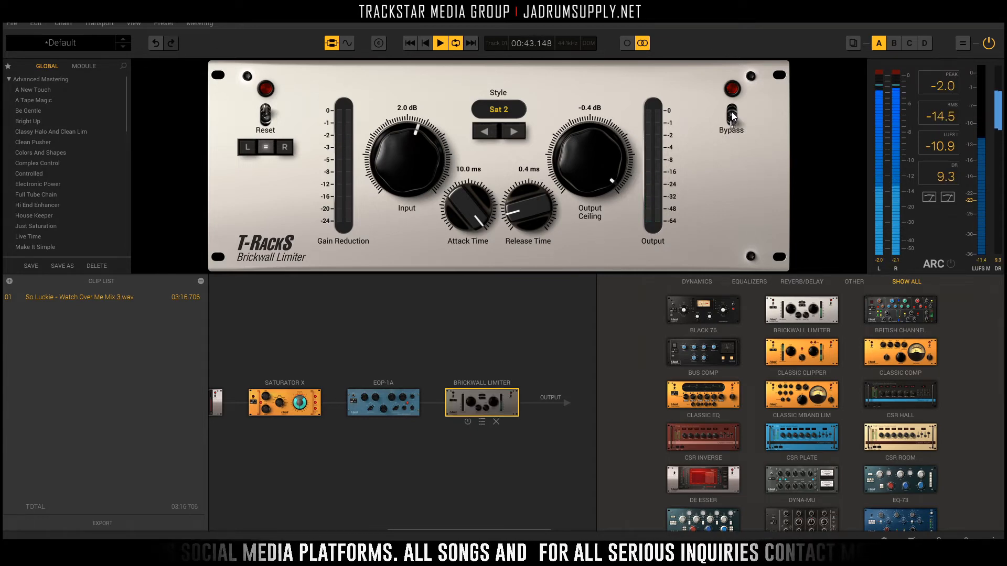
left_click(732, 112)
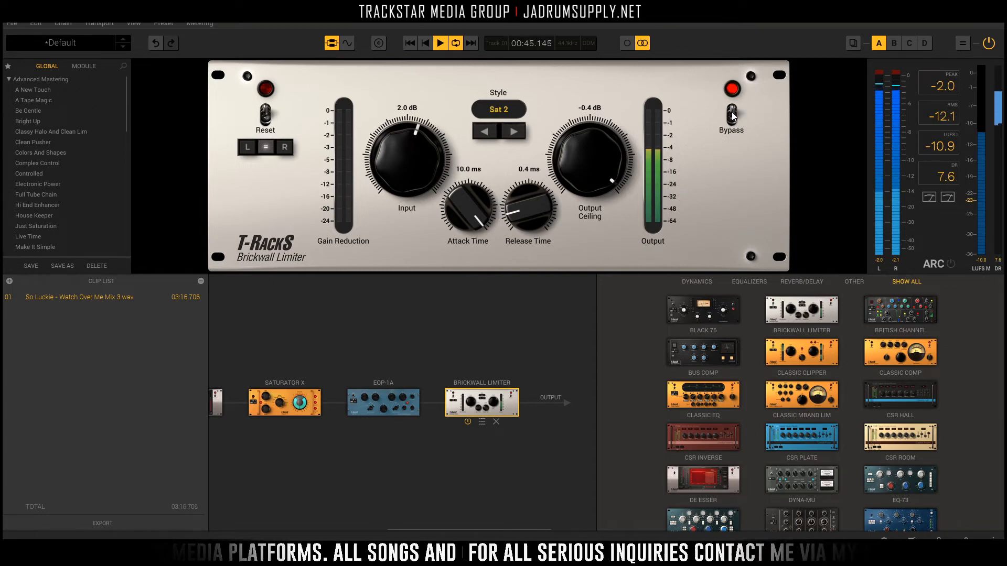
key("space")
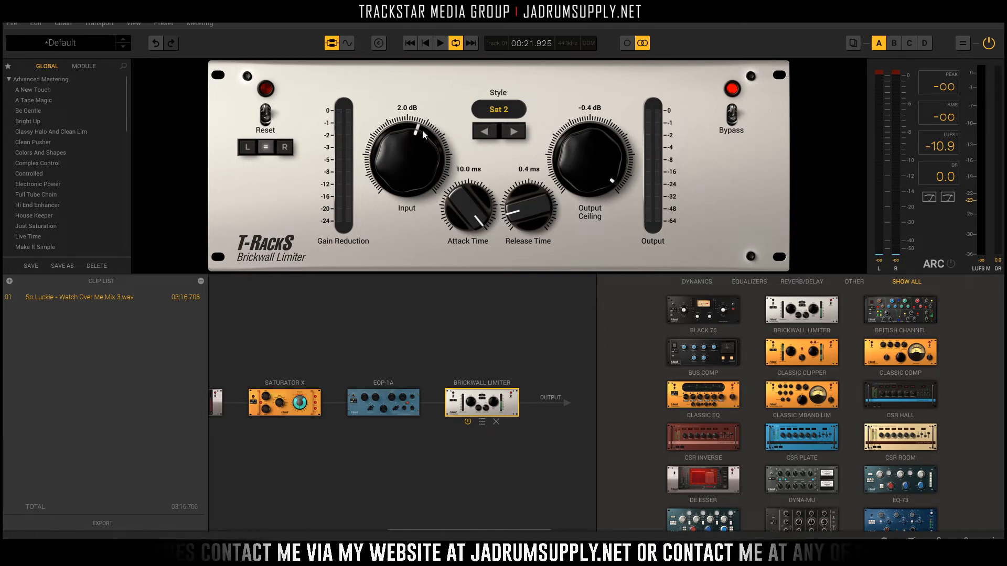
Step: Resume playback and set the limiter's input to 2.4 dB after trying 3.0 dB, with the output ceiling at -0.6 dB
key("space")
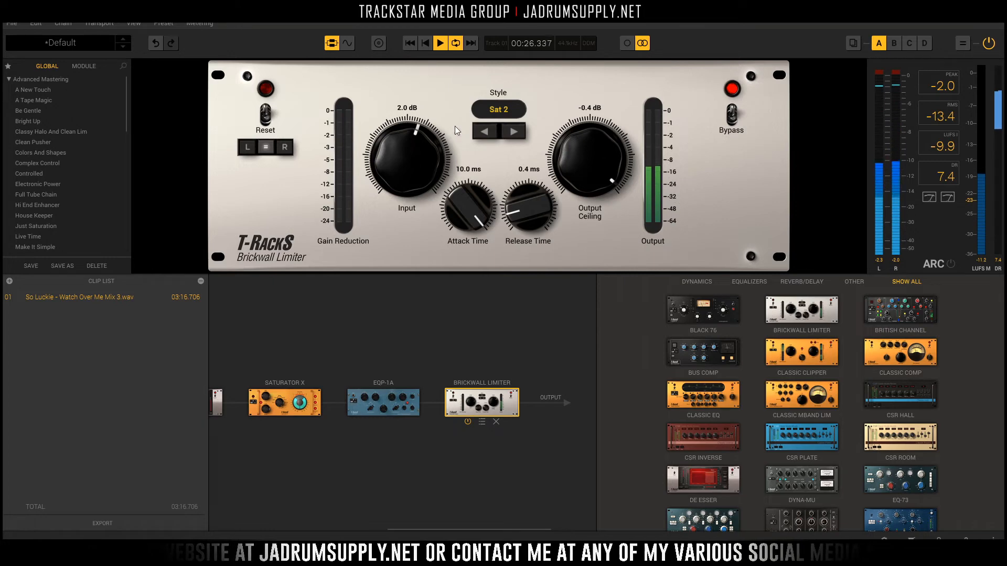
left_click(408, 108)
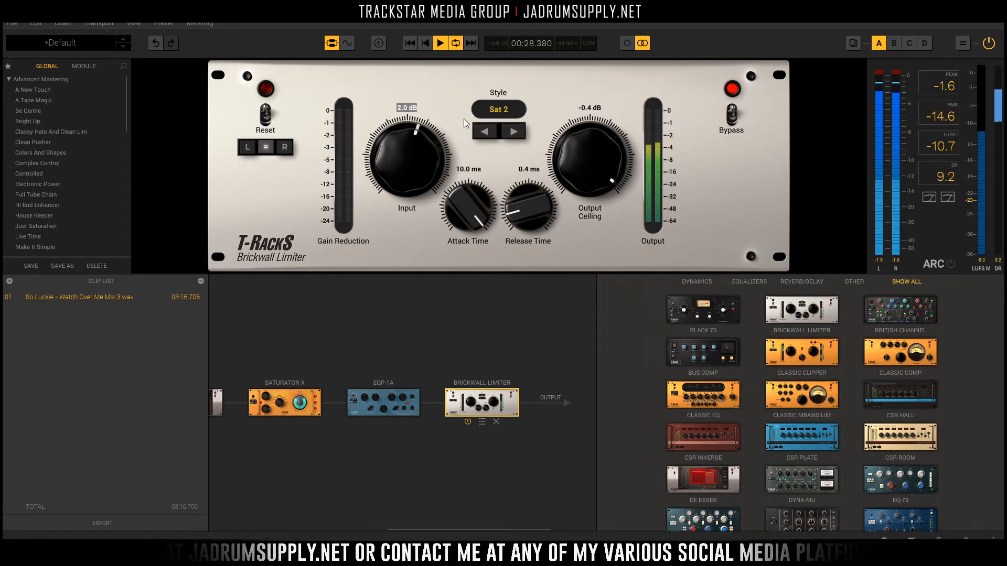
type("3")
key("Return")
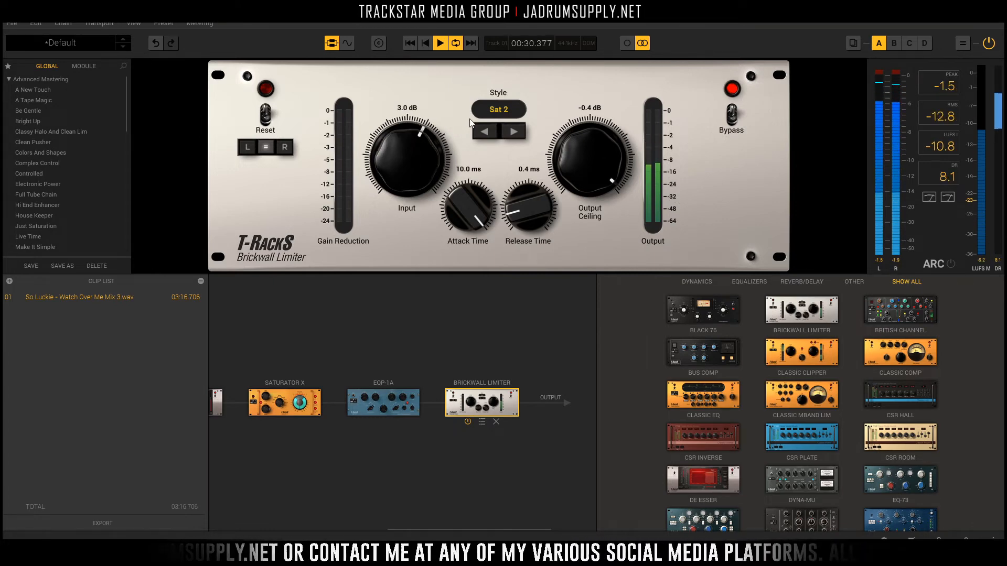
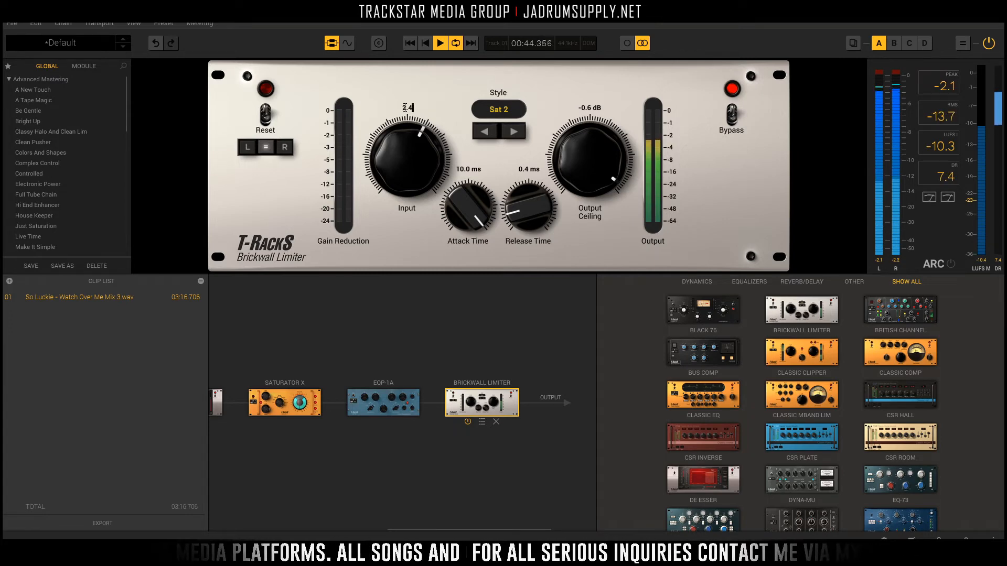
left_click_drag(405, 107, 405, 110)
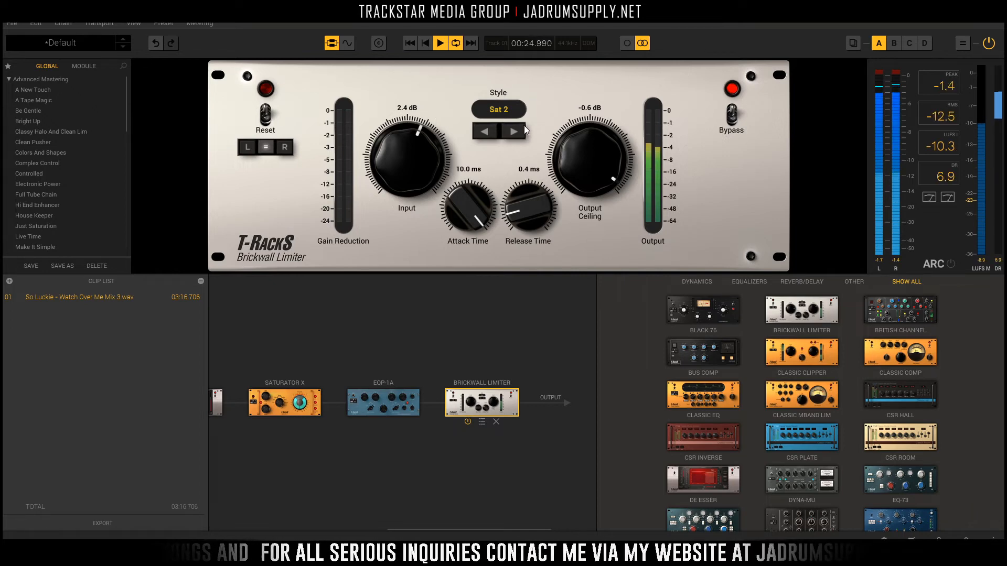
Step: Set the limiter's release time to 0.1 ms and input to 3.5 dB, comparing the result against bypass
left_click_drag(504, 227, 537, 293)
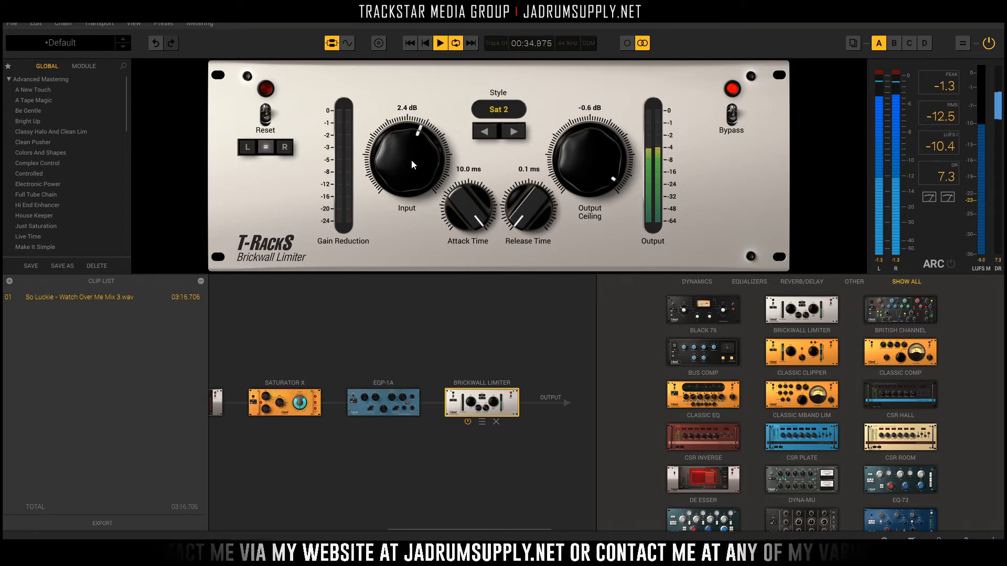
left_click_drag(411, 160, 412, 155)
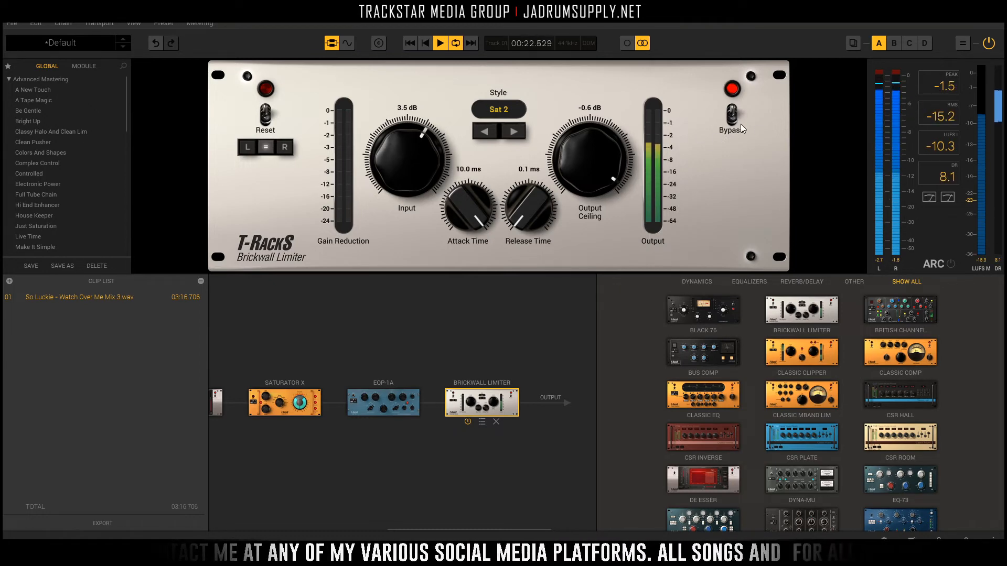
left_click(732, 115)
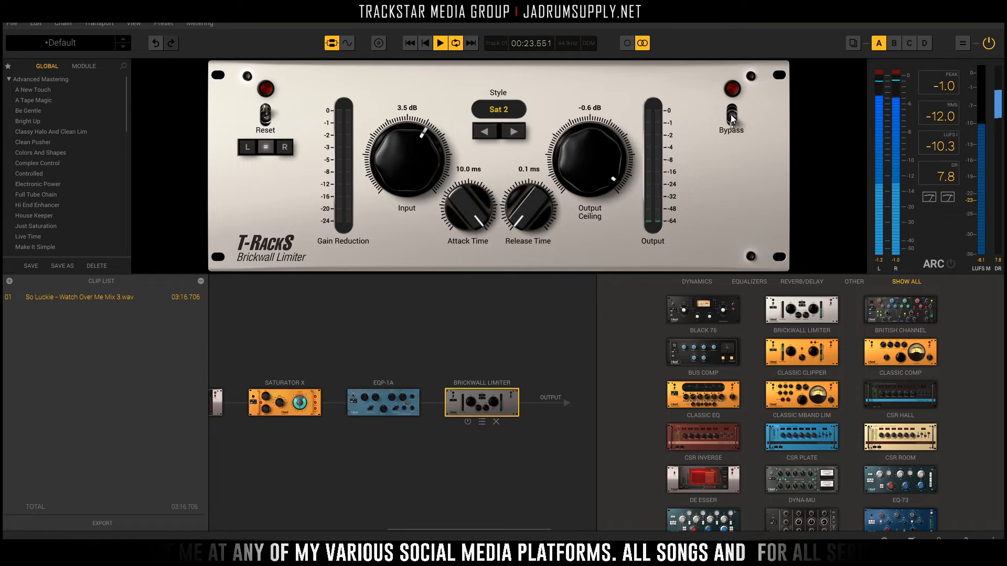
left_click(732, 116)
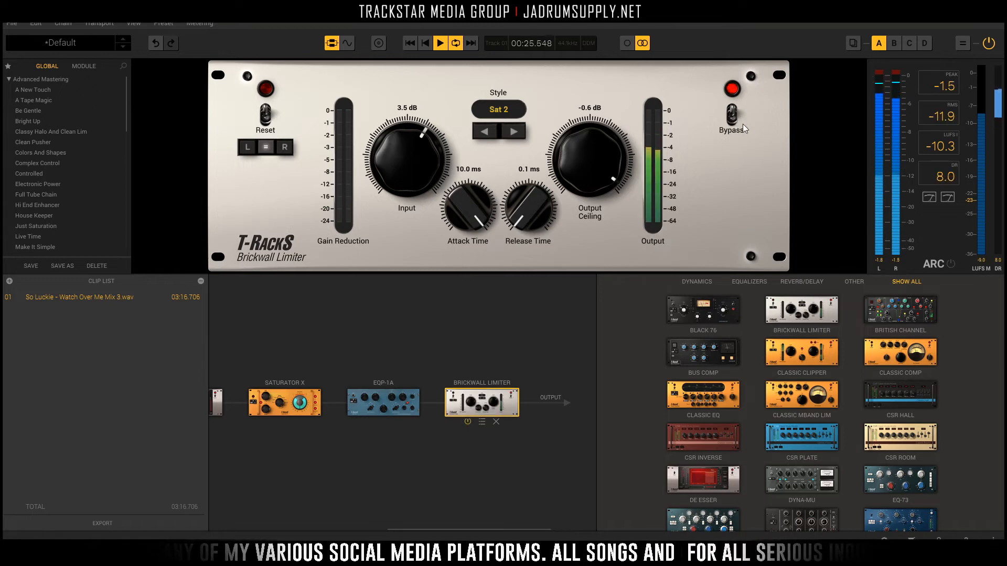
Step: Set the limiter's output ceiling to -0.4 dB after trying 0.0 dB, and stop playback
double_click(594, 109)
type("0")
key("Return")
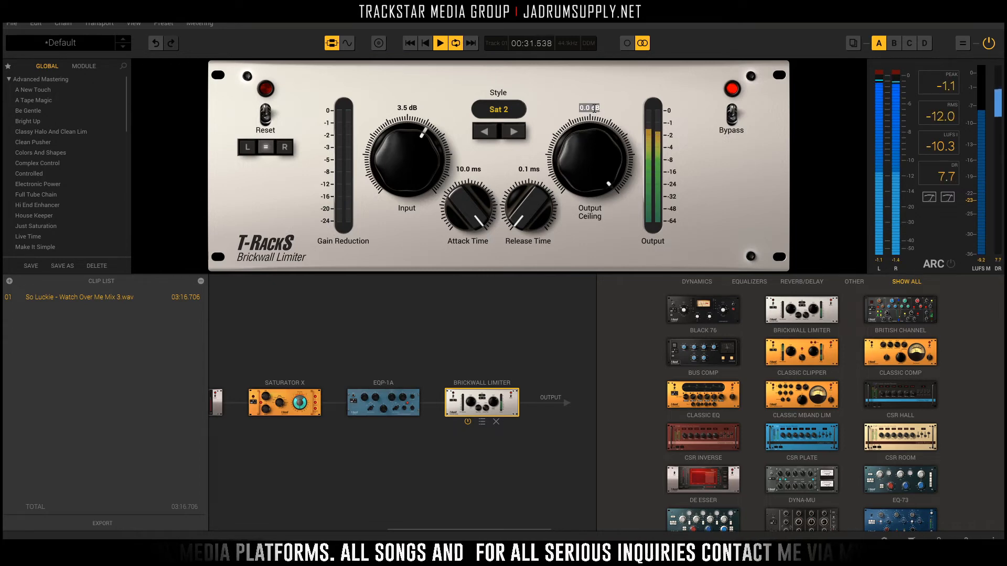
double_click(591, 109)
type("-0.4")
key("Return")
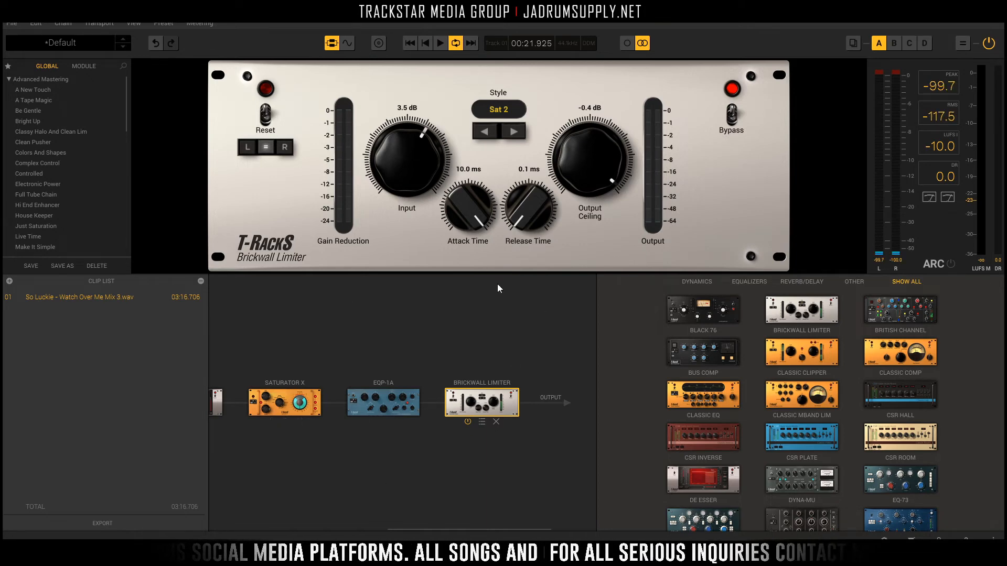
Step: Show the track's waveform, turn off the loop and return the playhead to the start of the song
key("Tab")
left_click(256, 325)
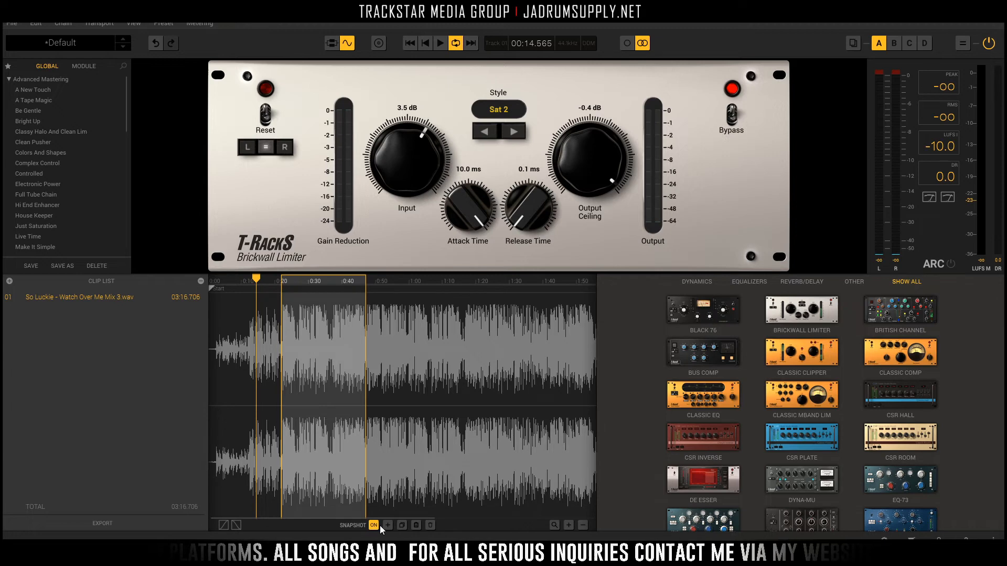
left_click(342, 279)
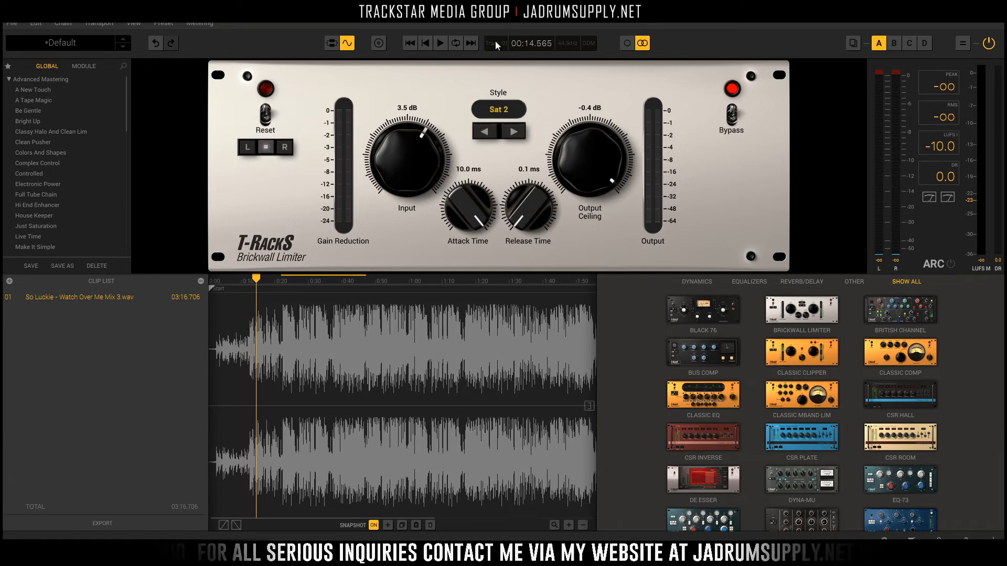
left_click(426, 45)
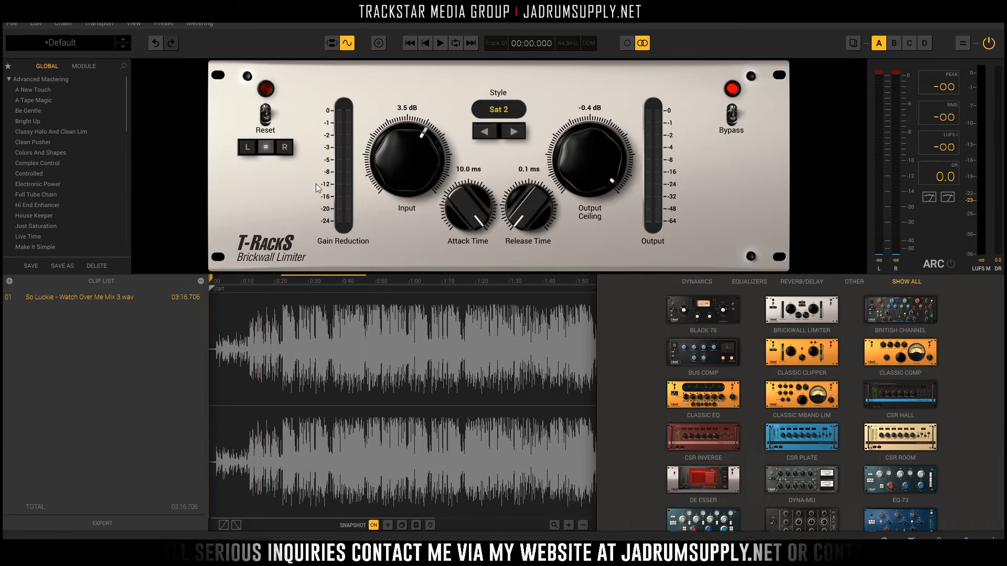
Step: Set up an audio export of the current file as WAV with 24 bit resolution and a 48000 Hz sample rate
left_click(12, 23)
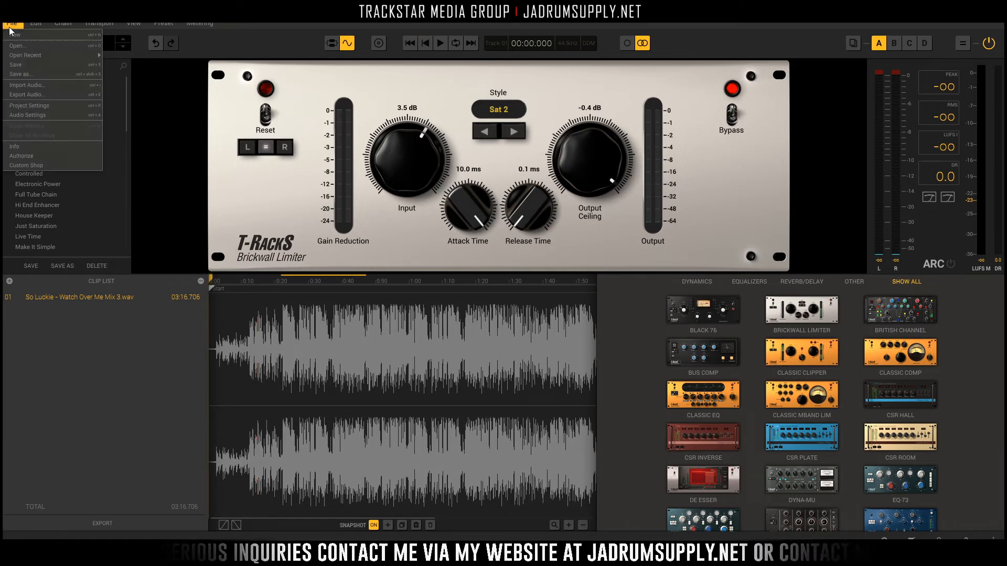
left_click(39, 95)
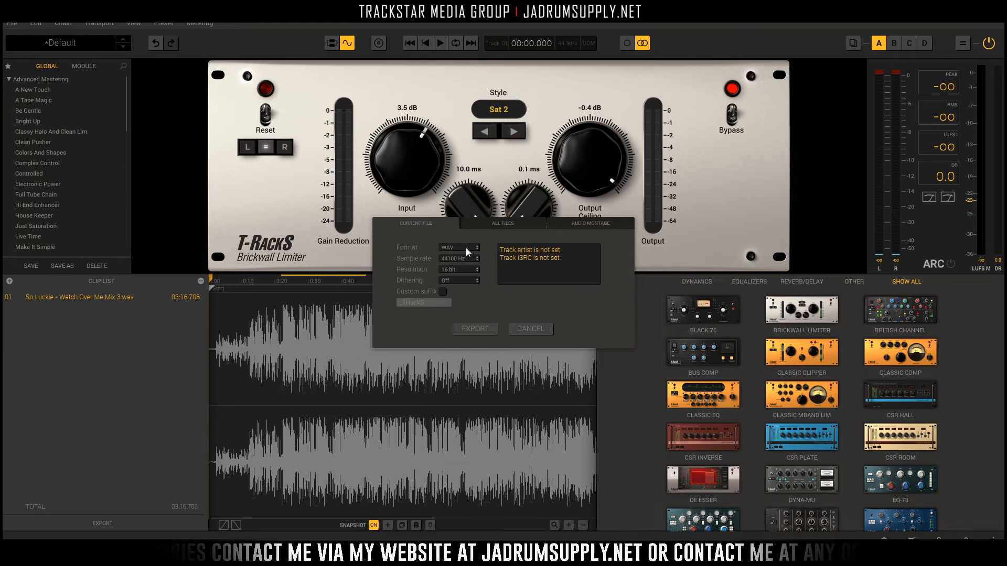
left_click(446, 269)
left_click(454, 286)
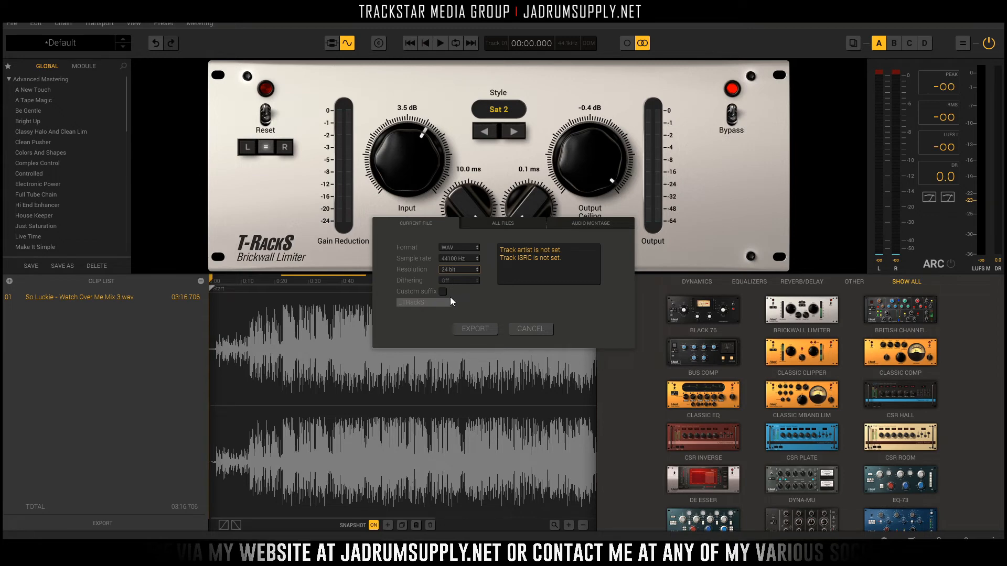
left_click(459, 259)
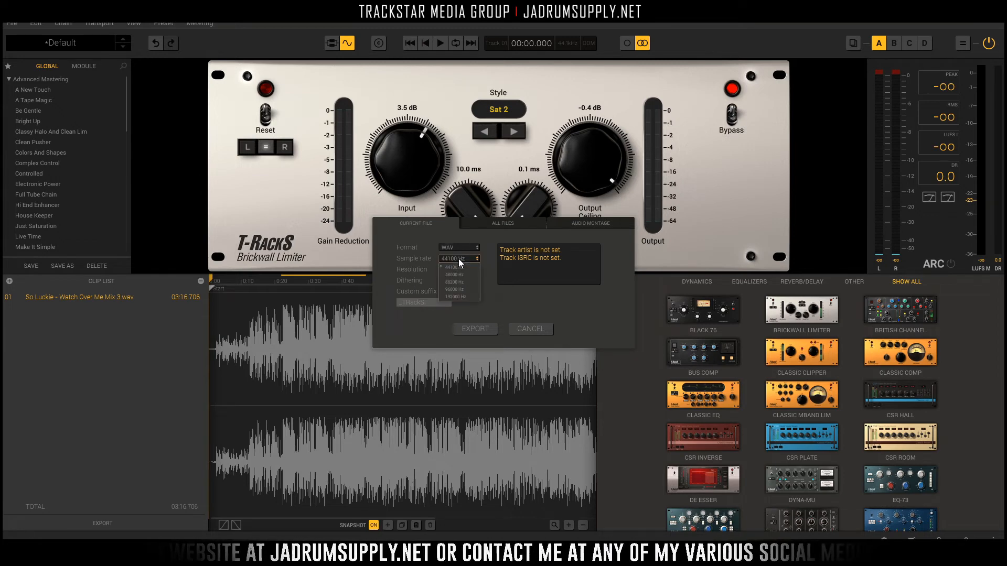
left_click(458, 259)
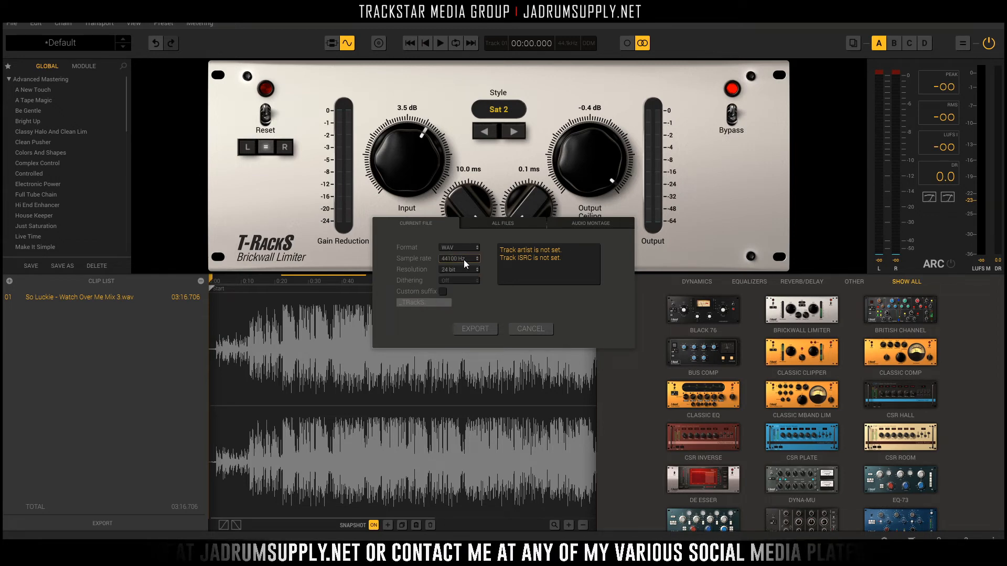
left_click(463, 260)
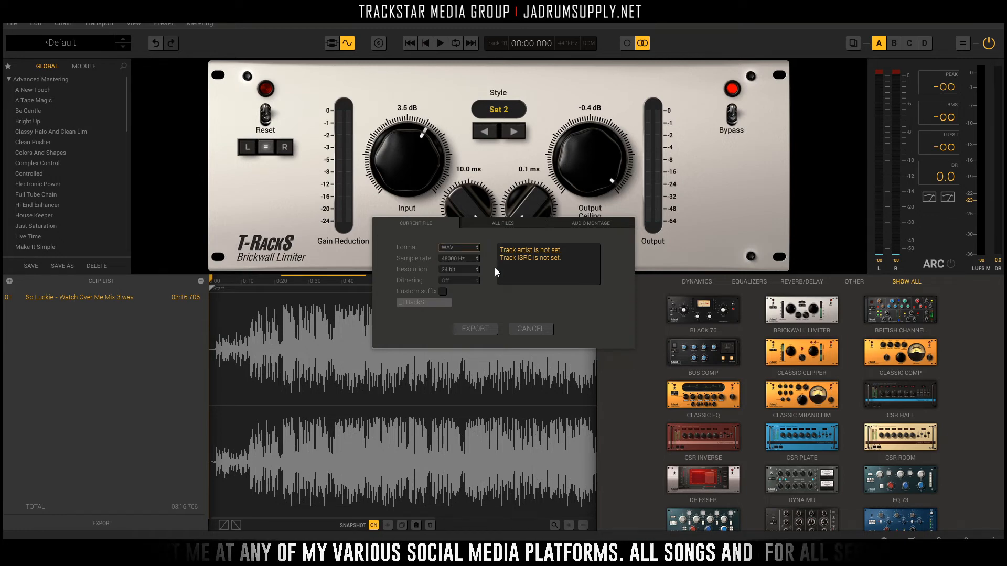
Step: Export the audio to the desktop folder "So Luckie - Watch Over Me" under the name "So Luckie - Watch Over Me Master"
left_click(482, 328)
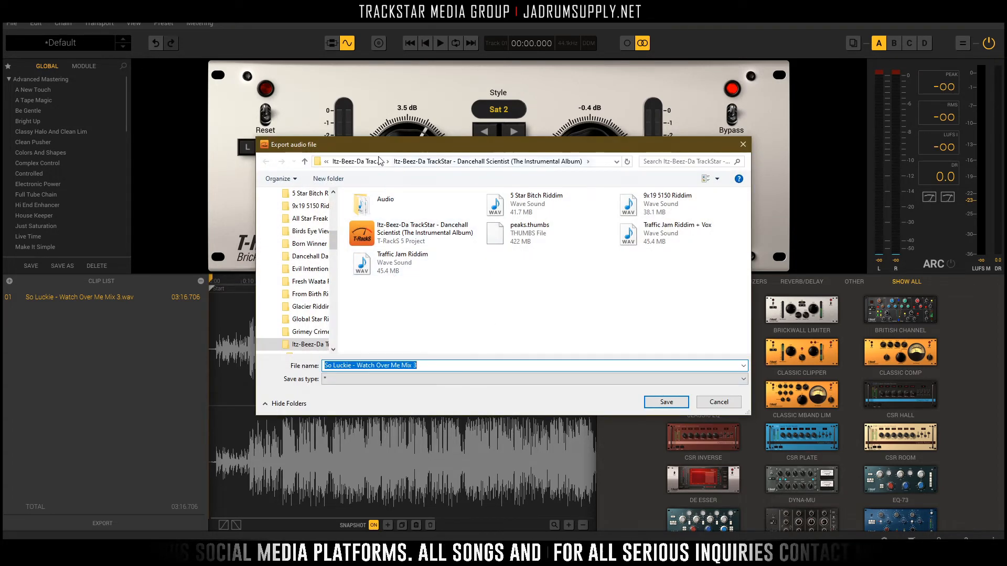
left_click(357, 161)
left_click(373, 161)
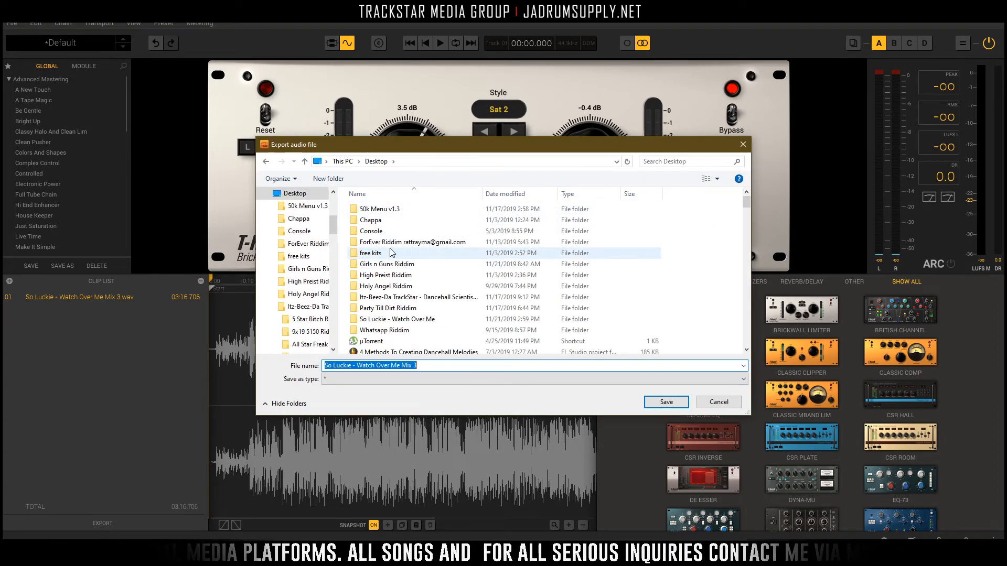
double_click(376, 320)
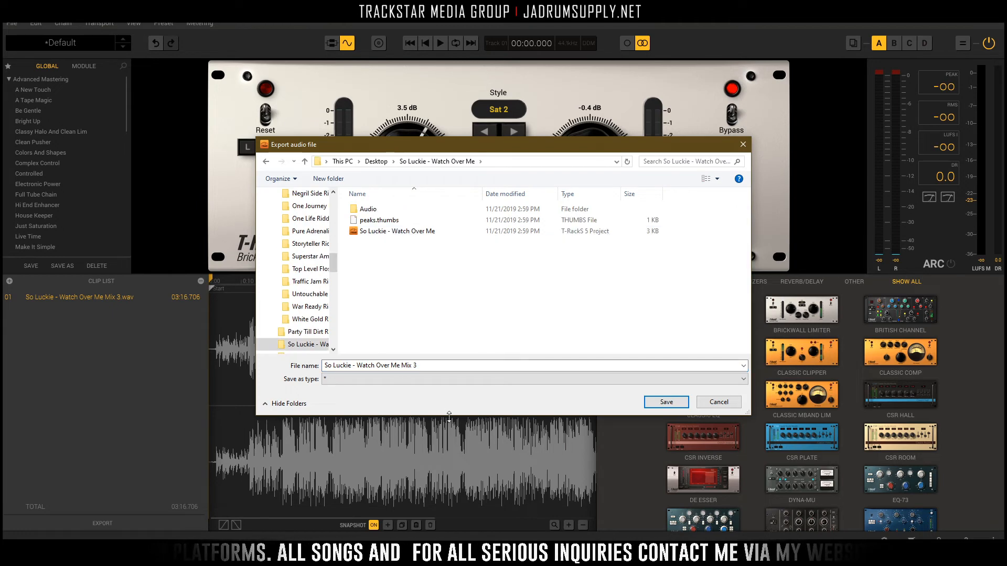
left_click(424, 368)
left_click_drag(401, 367, 661, 382)
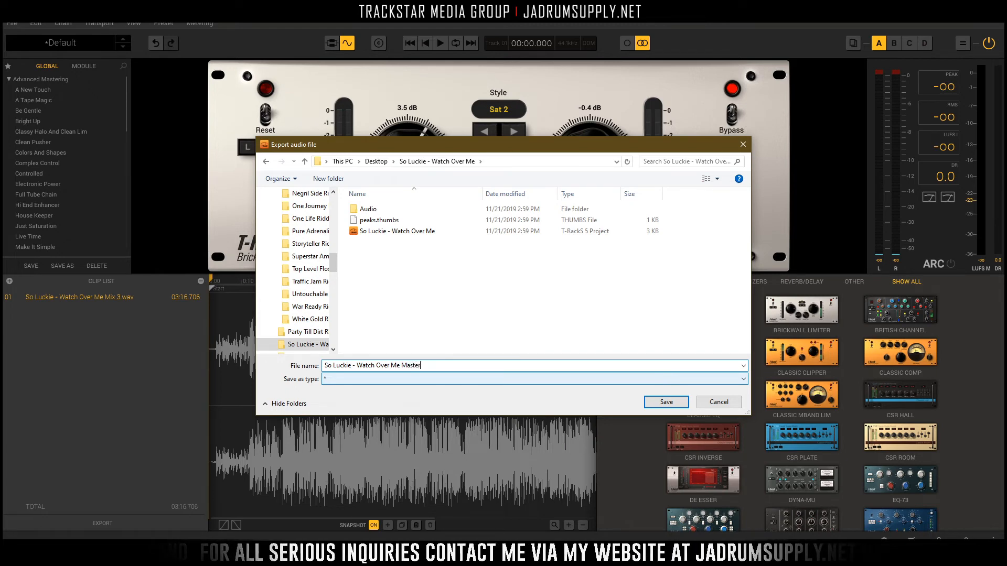
key("Return")
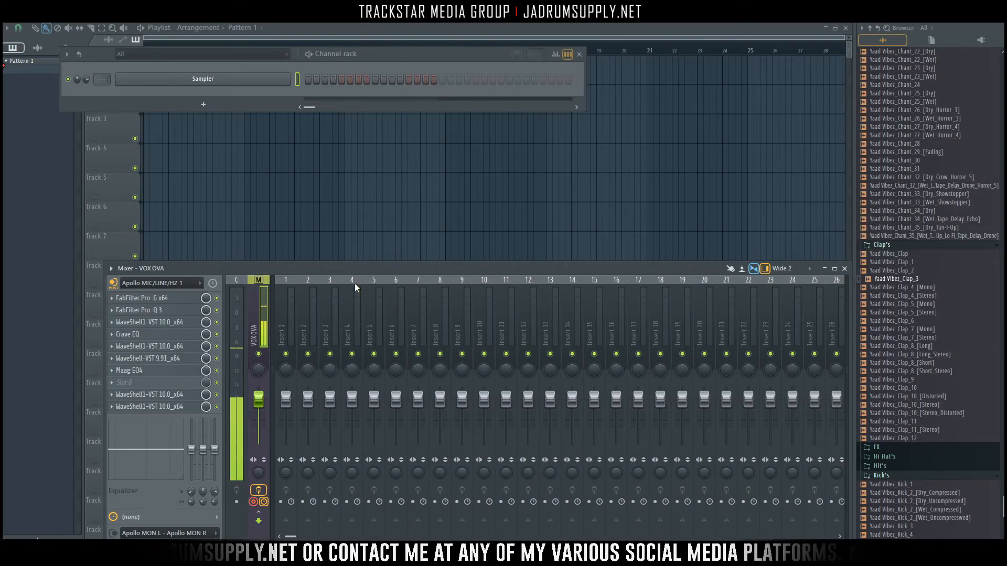
Step: Hide the mixer and place "So Luckie - Watch Over Me Mix 3" from the project's Audio folder on playlist Track 1
key("F9")
key("alt+Tab")
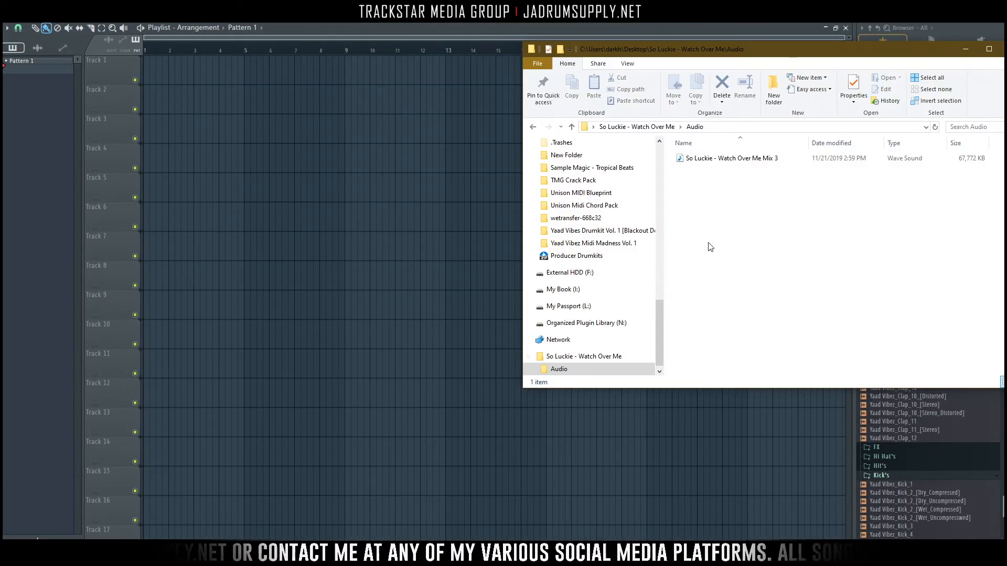
left_click_drag(723, 159, 156, 62)
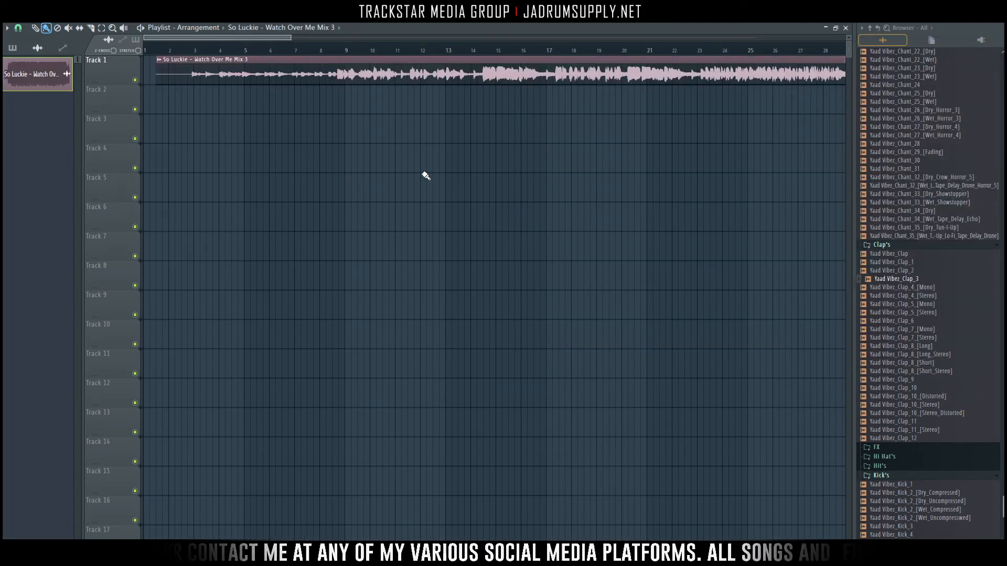
Step: Add the desktop's "So Luckie - Watch Over Me Mix 3" WAV to the playlist and move it to Track 3 at bar 1
key("alt+Tab")
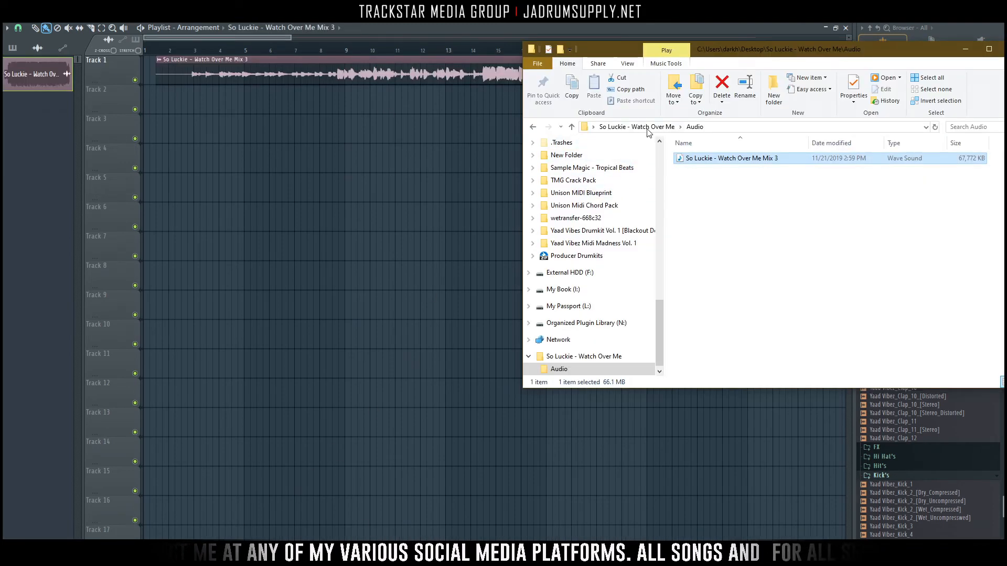
left_click(617, 128)
scroll(541, 328, "up", 10)
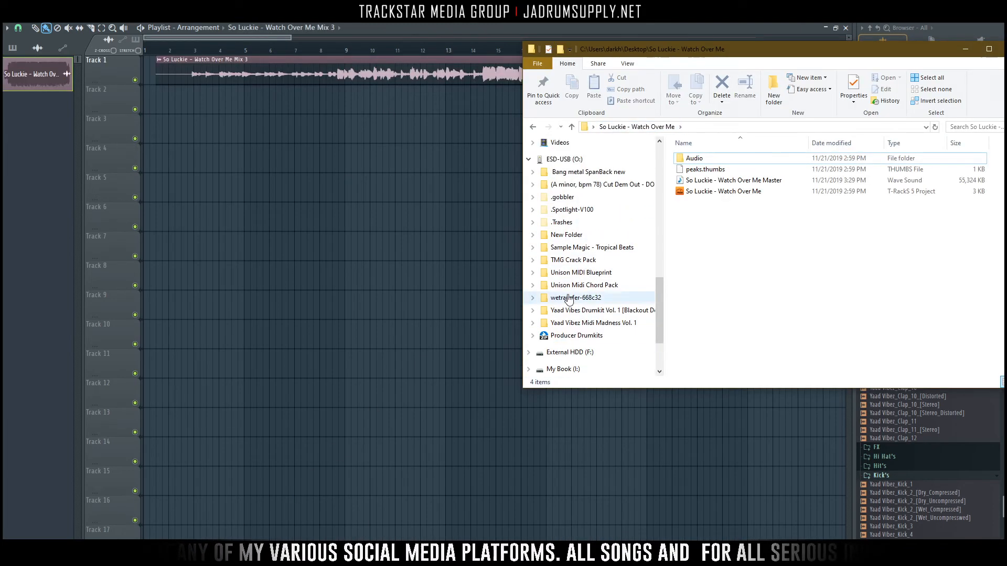
scroll(574, 204, "up", 5)
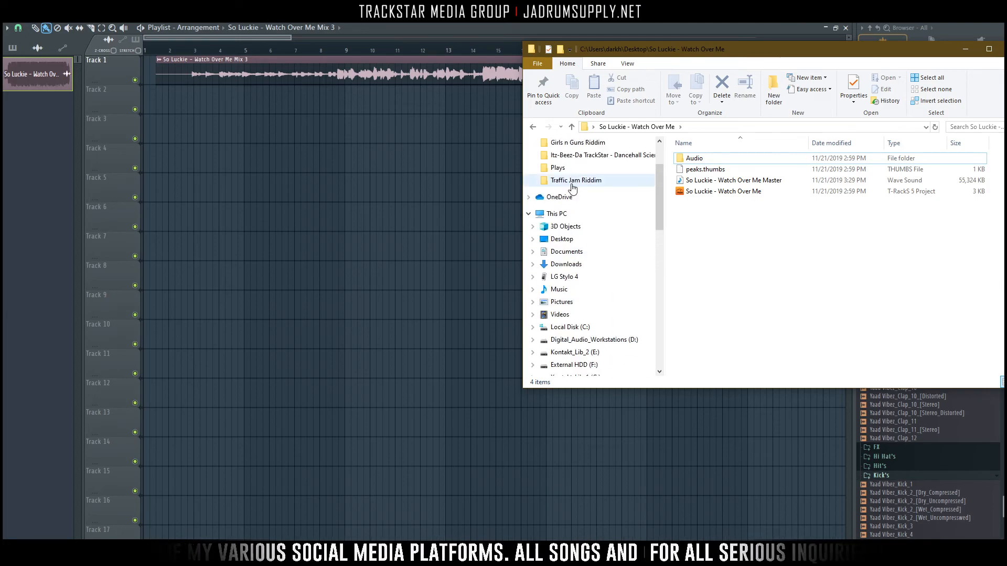
left_click(571, 239)
scroll(807, 266, "down", 5)
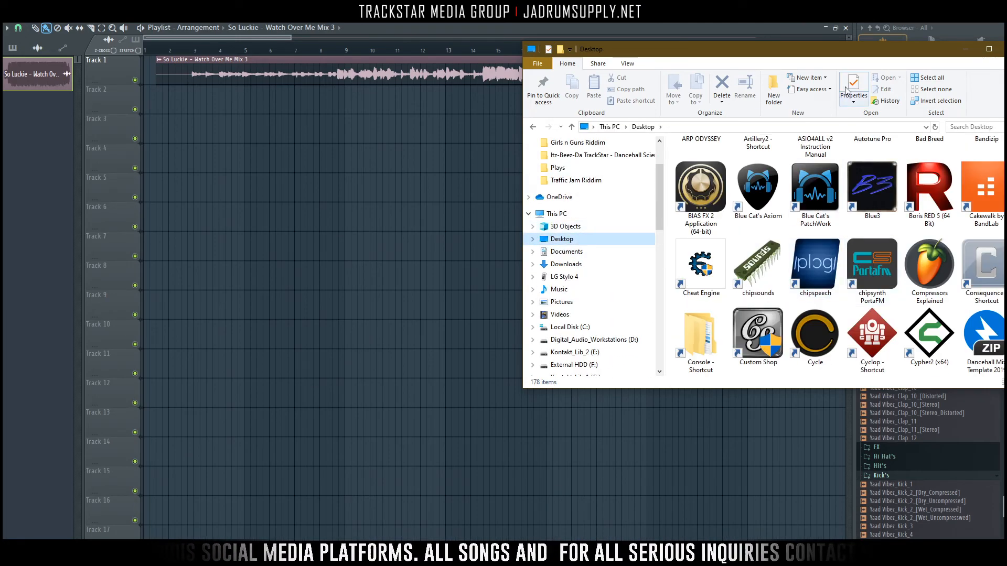
left_click_drag(865, 54, 603, 62)
scroll(631, 200, "down", 2)
scroll(630, 200, "down", 15)
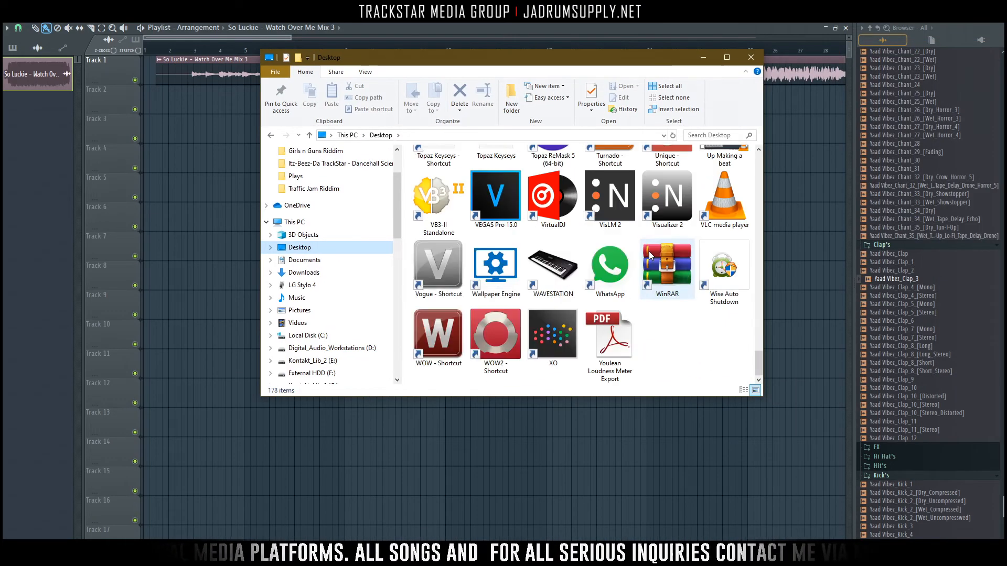
left_click_drag(610, 181, 236, 137)
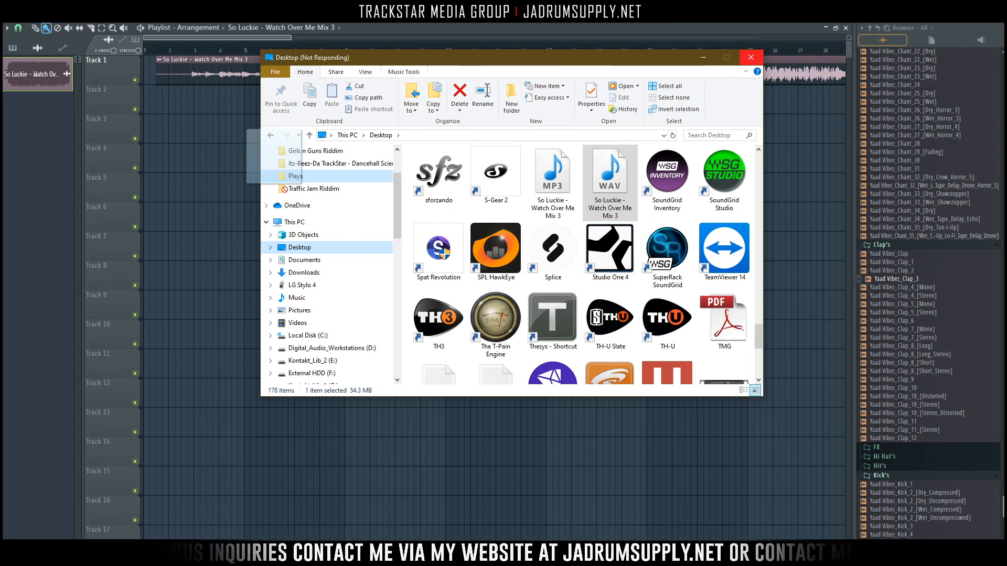
left_click(568, 556)
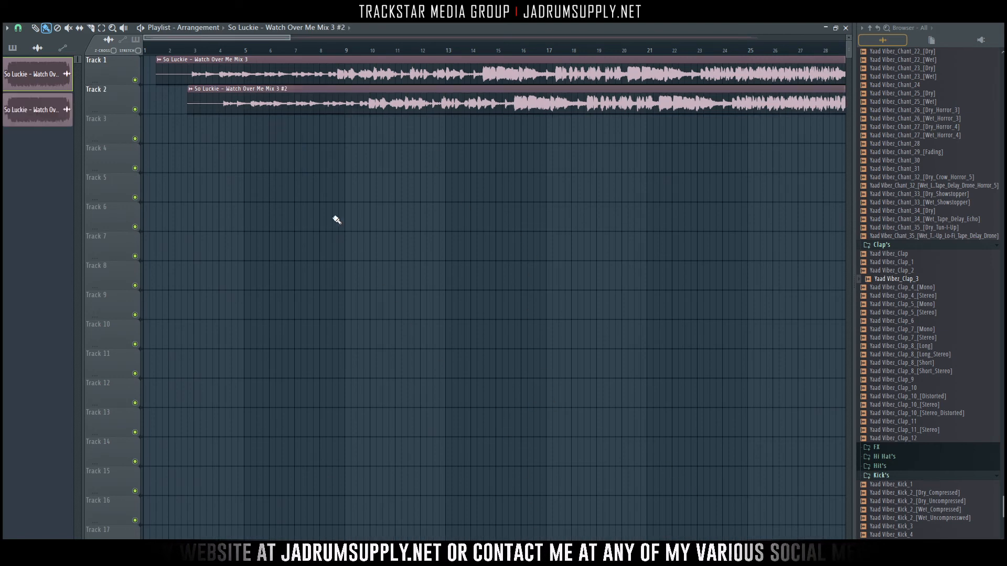
left_click_drag(311, 106, 186, 137)
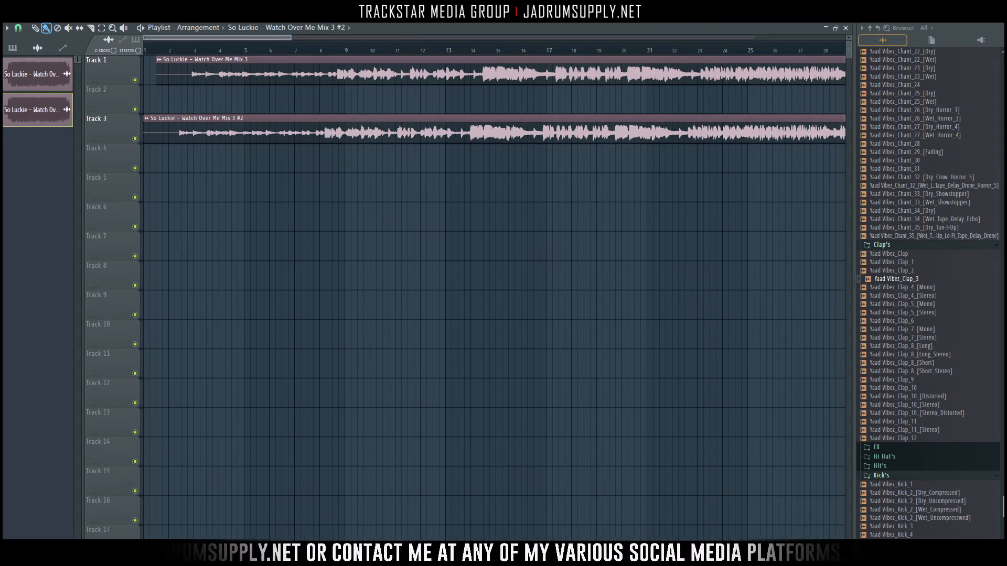
Step: Place the exported "So Luckie - Watch Over Me Master" WAV from its desktop folder on playlist Track 4 at bar 1
left_click(364, 554)
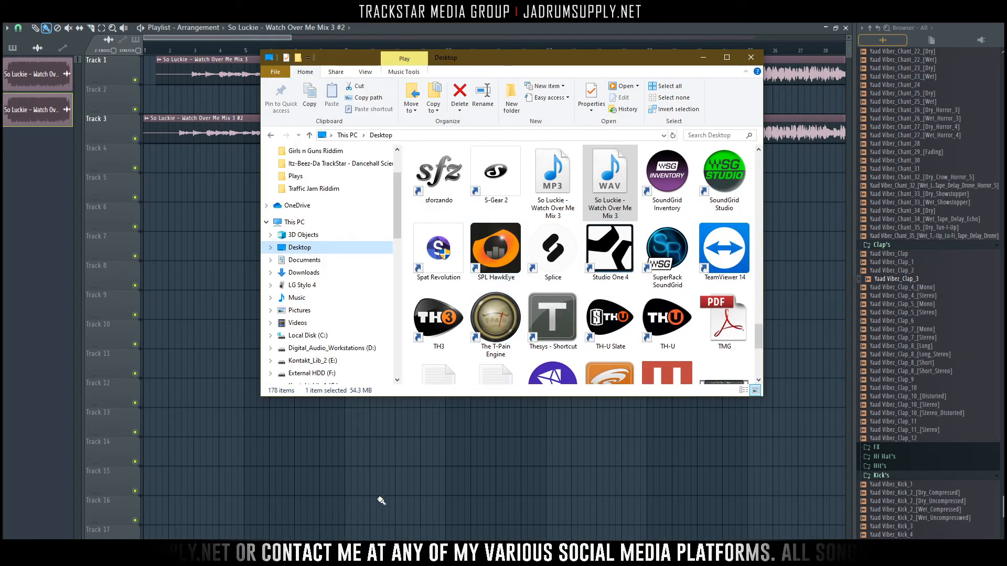
left_click(367, 553)
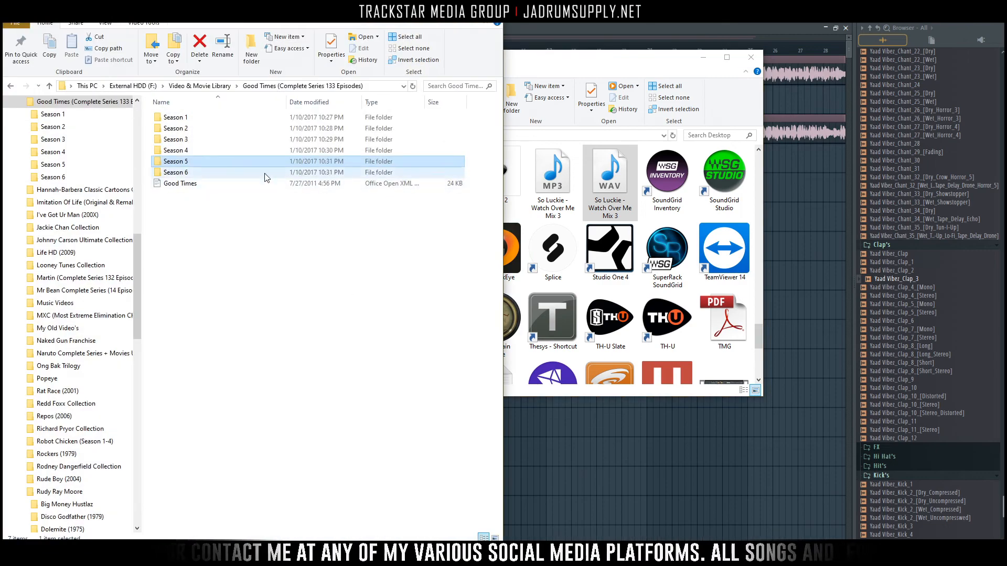
left_click(367, 554)
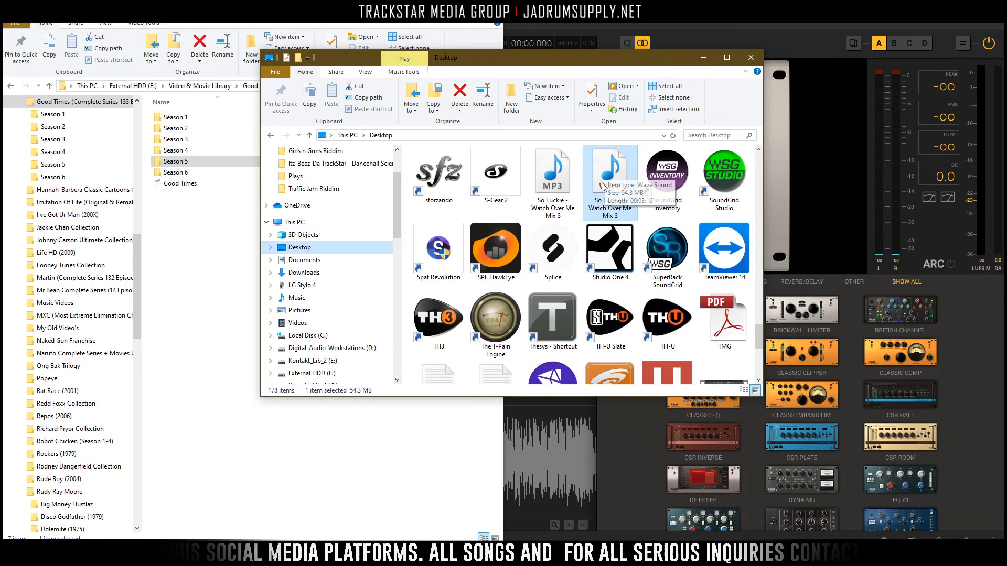
left_click(271, 136)
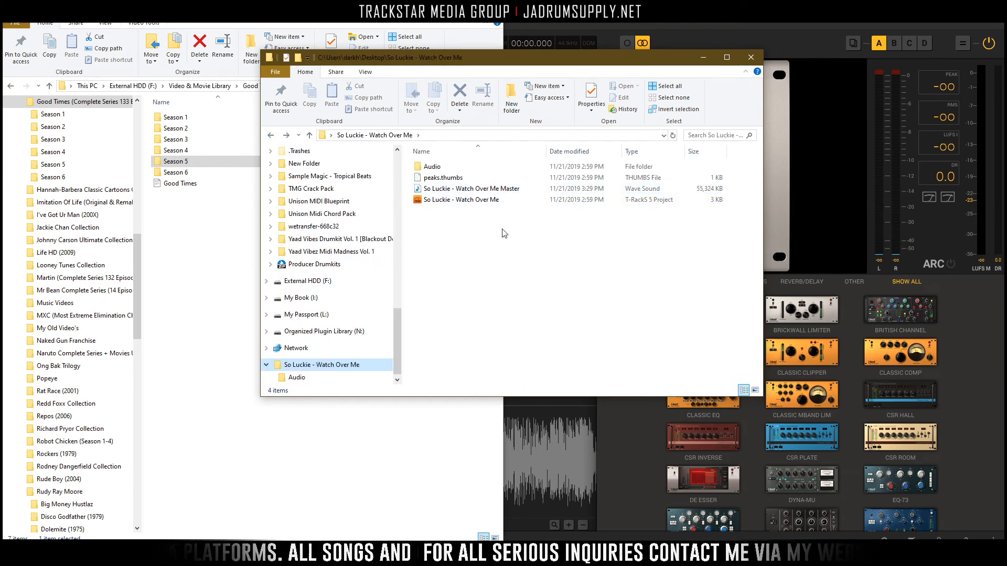
mouse_move(506, 188)
left_mouse_down()
mouse_move(586, 366)
mouse_move(561, 548)
left_mouse_up()
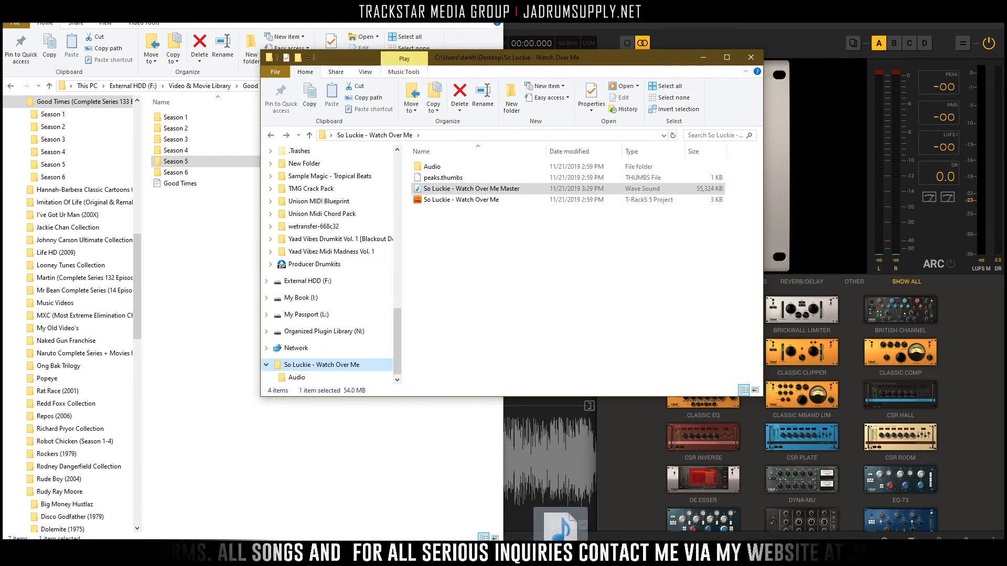
left_click_drag(561, 525, 336, 203)
left_click_drag(242, 174, 184, 119)
scroll(268, 64, "up", 1)
Step: Delete the duplicate Mix 3 clip, and align the mix on Track 1 and the master on Track 2 at bar 1
left_click(63, 110)
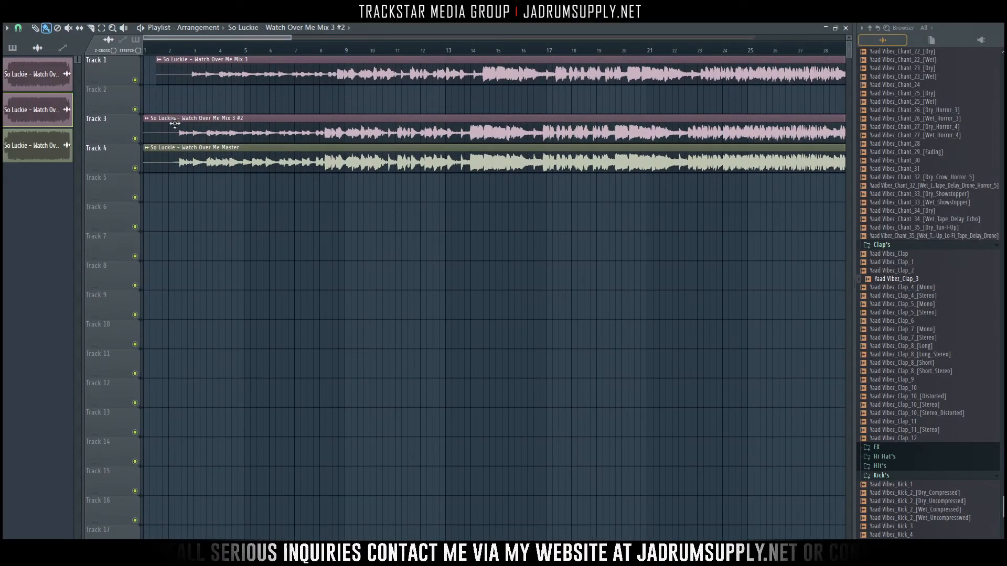
right_click(70, 108)
left_click(89, 226)
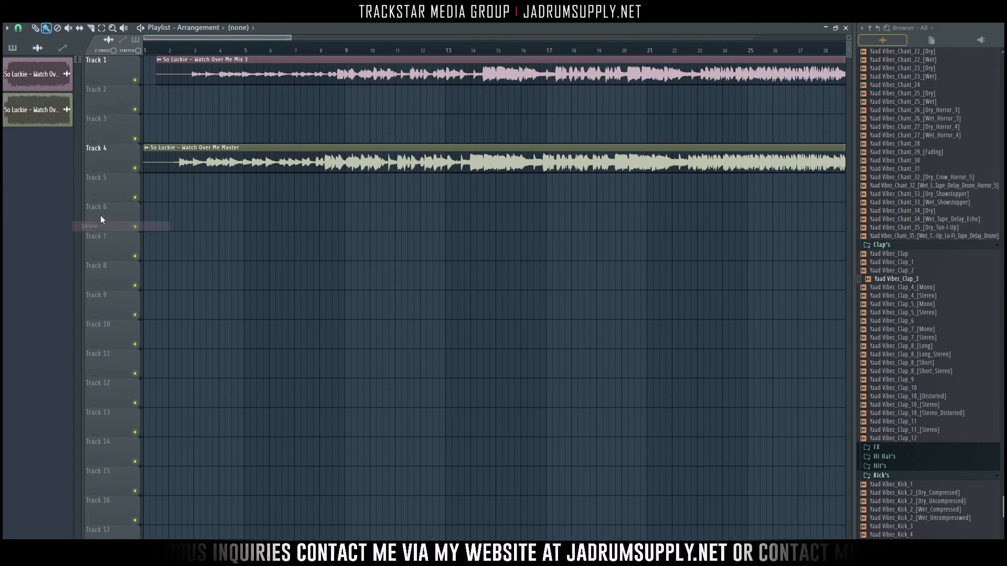
left_click_drag(220, 148, 171, 68)
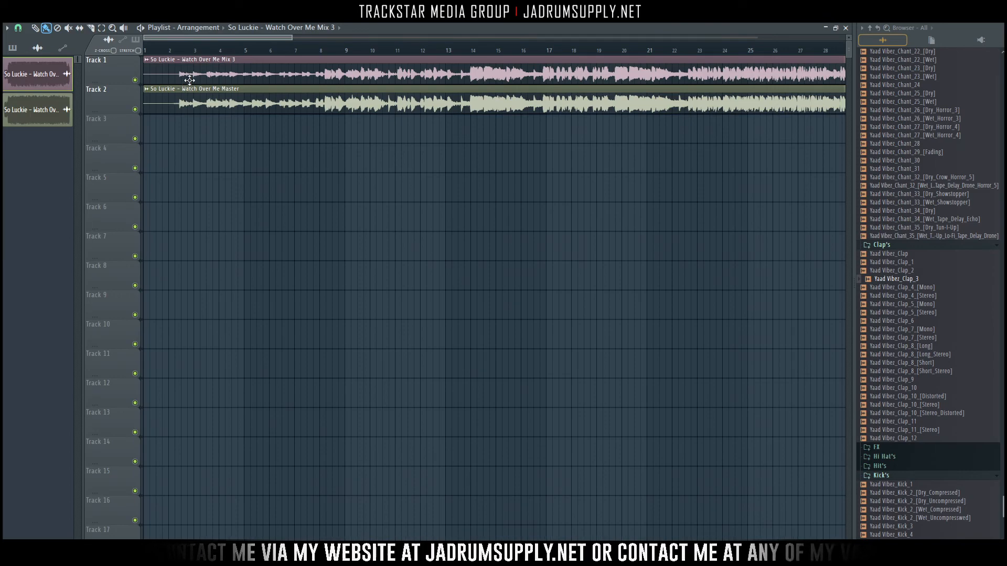
Step: Fit the full song in the playlist and enlarge Tracks 1 and 2 to compare the mix and master waveforms
right_click(190, 80, "ctrl")
left_click_drag(850, 33, 850, 37)
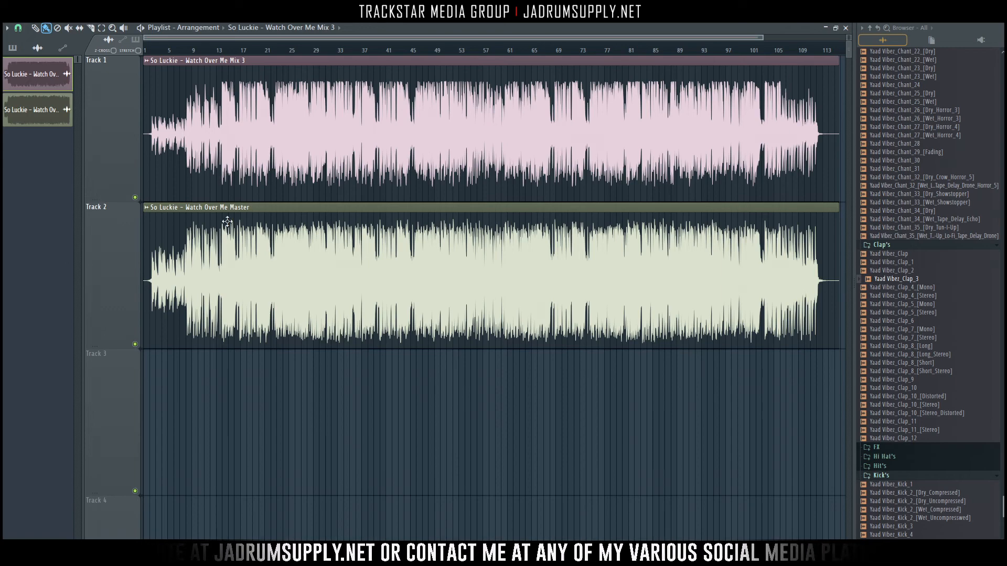
left_click_drag(115, 202, 116, 292)
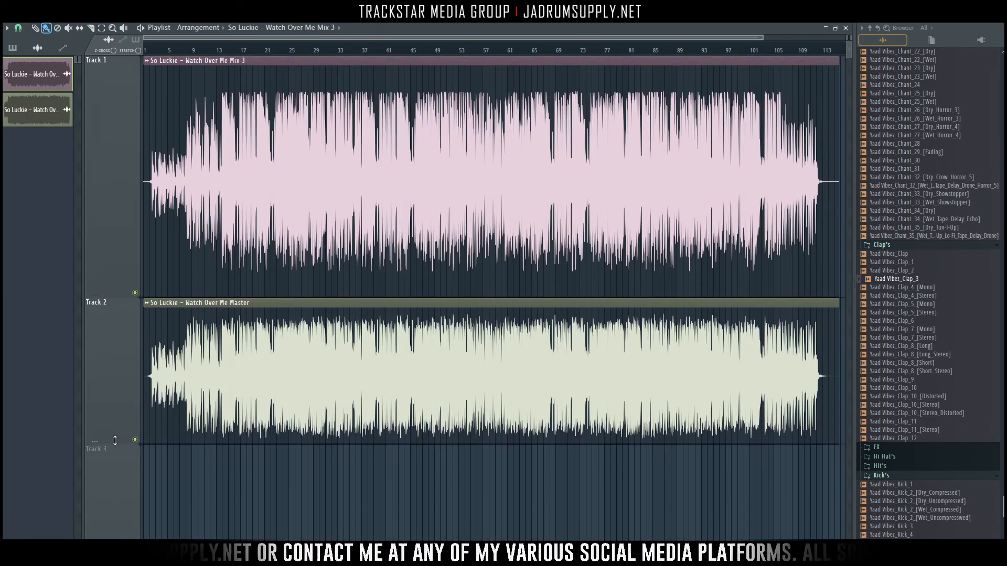
left_click_drag(115, 441, 115, 512)
scroll(386, 333, "down", 3)
scroll(393, 332, "up", 3)
scroll(394, 325, "up", 1)
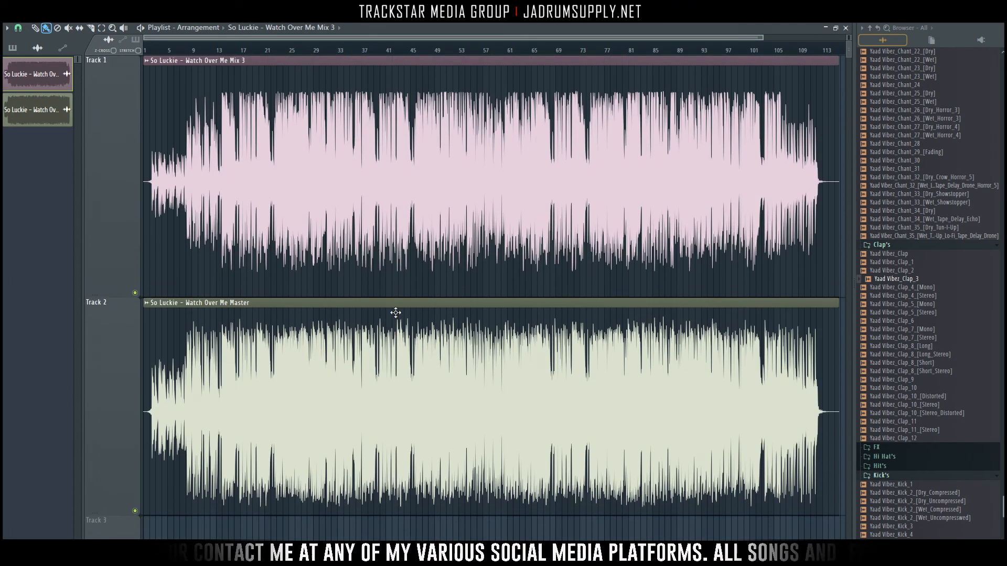
Step: Open the channel settings of the master and mix clips in turn, and place the playhead at about bar 61
double_click(399, 406)
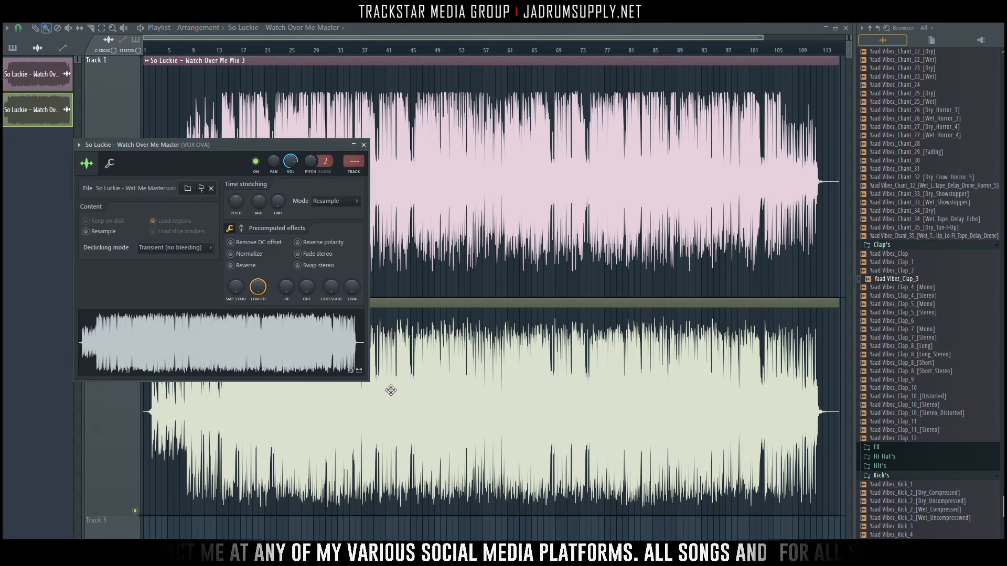
double_click(452, 211)
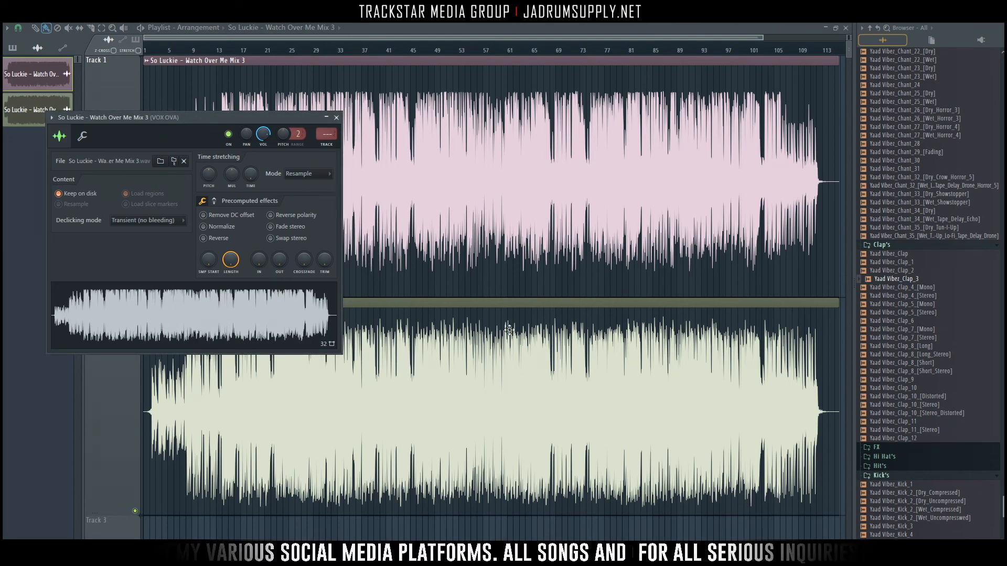
left_click(514, 53)
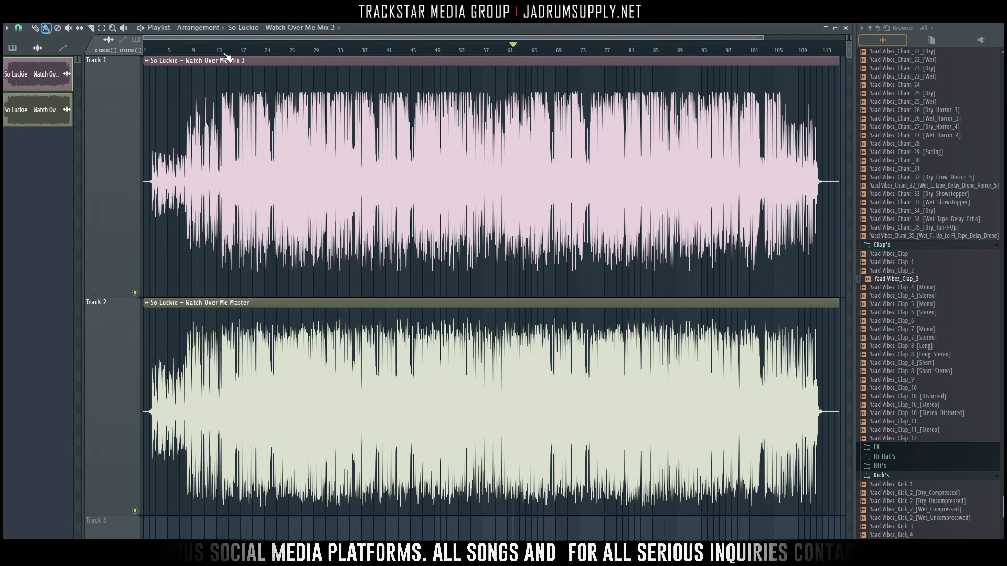
Step: Examine the mix and master waveforms up close around bar 14, and compare their peaks across most of the song
scroll(226, 54, "up", 10)
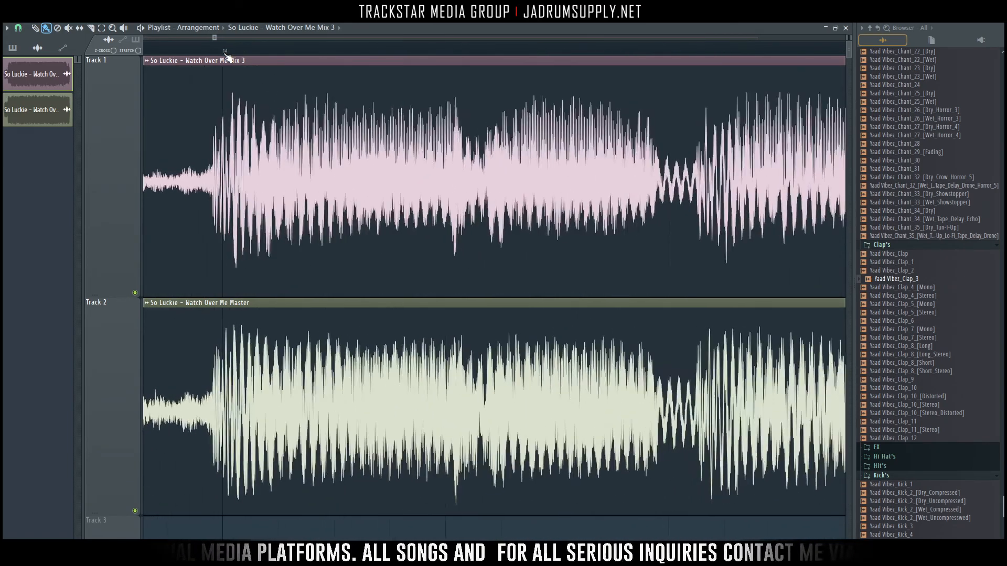
scroll(226, 56, "up", 3)
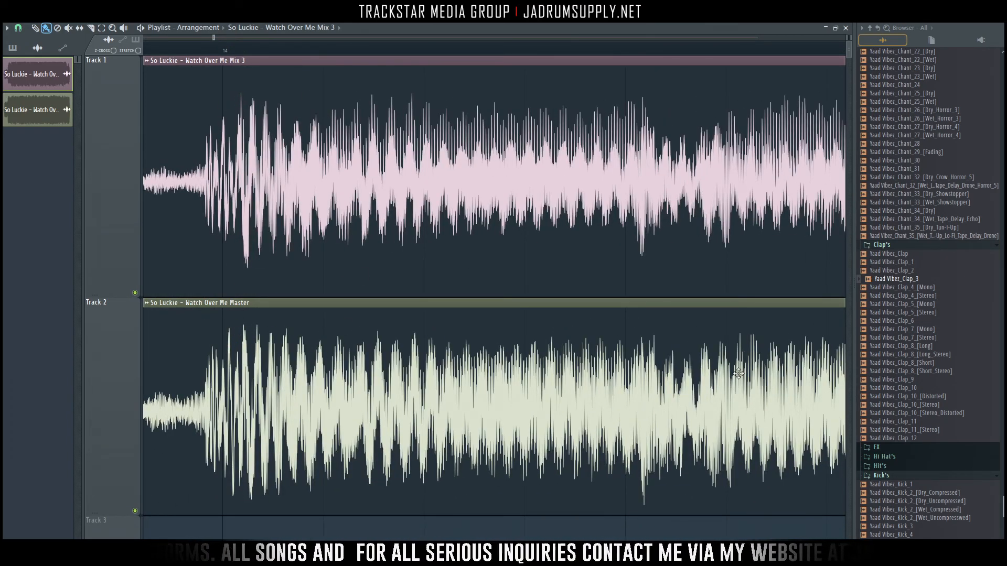
scroll(584, 54, "down", 5)
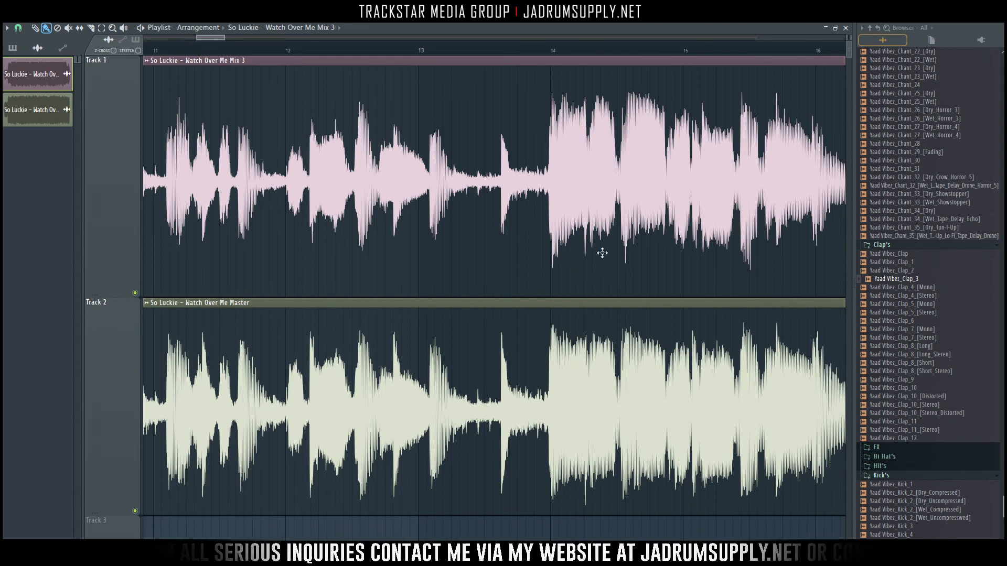
scroll(636, 55, "down", 5)
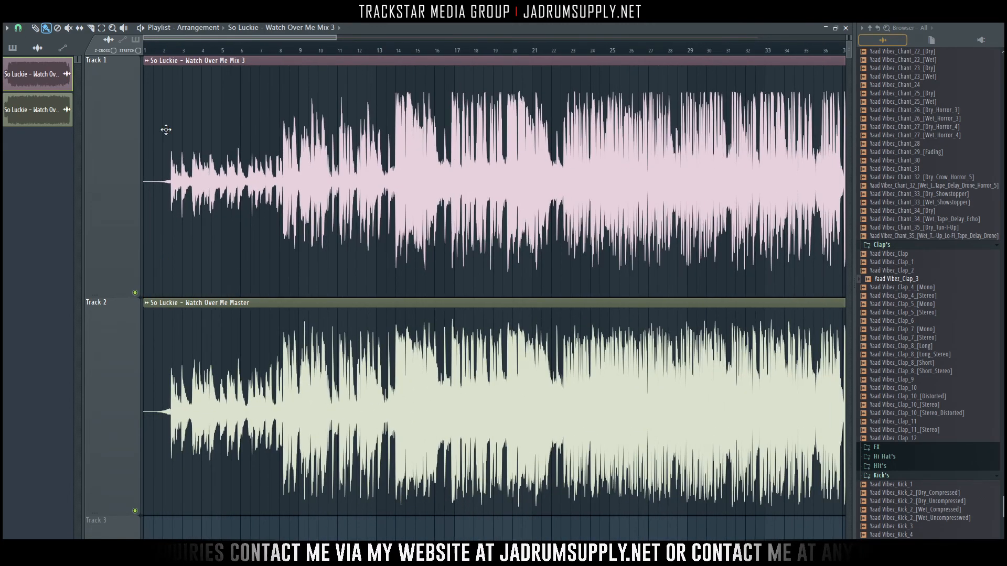
scroll(195, 53, "down", 4)
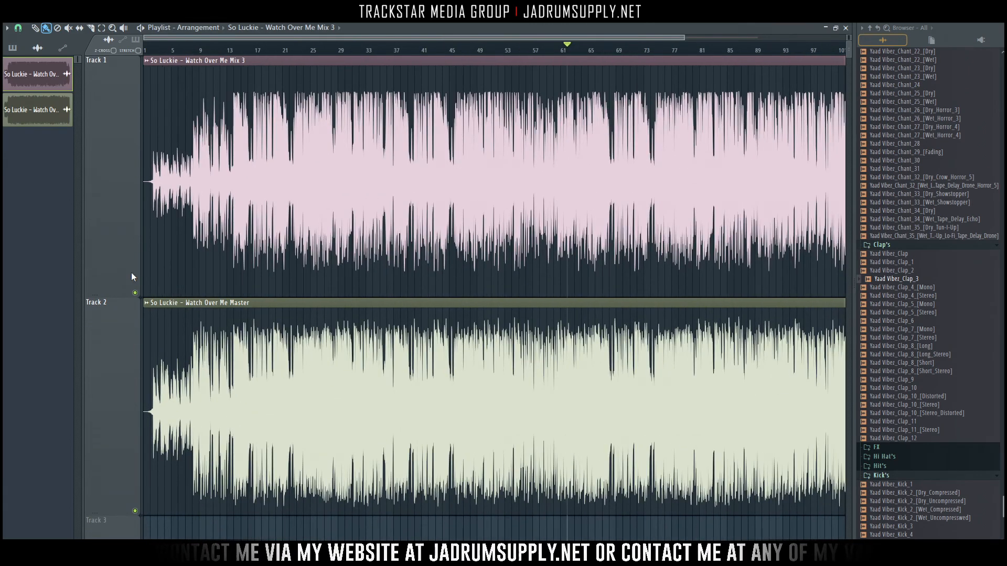
Step: Solo the mix on Track 1 and start playback from about bar 61
right_click(136, 294)
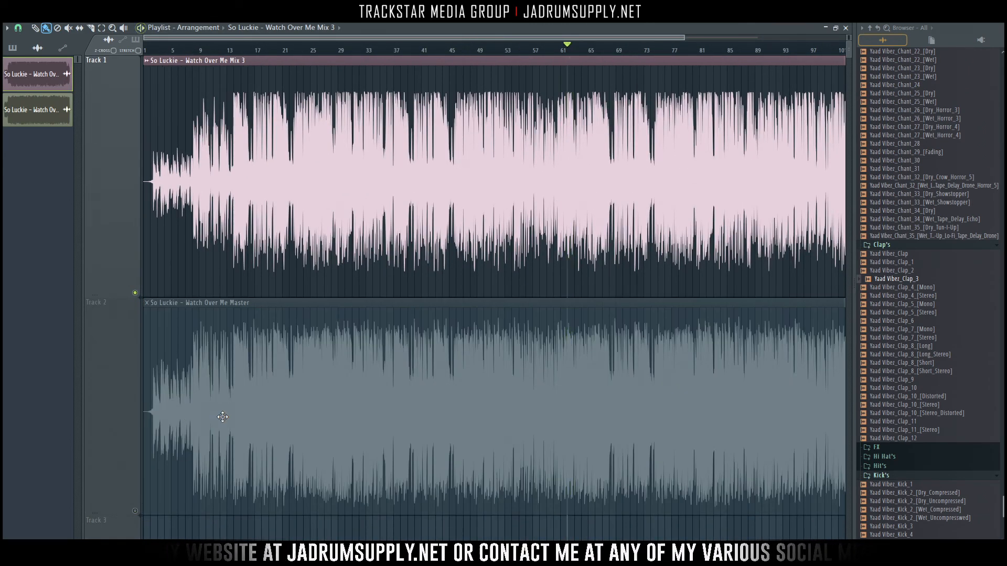
key("F9")
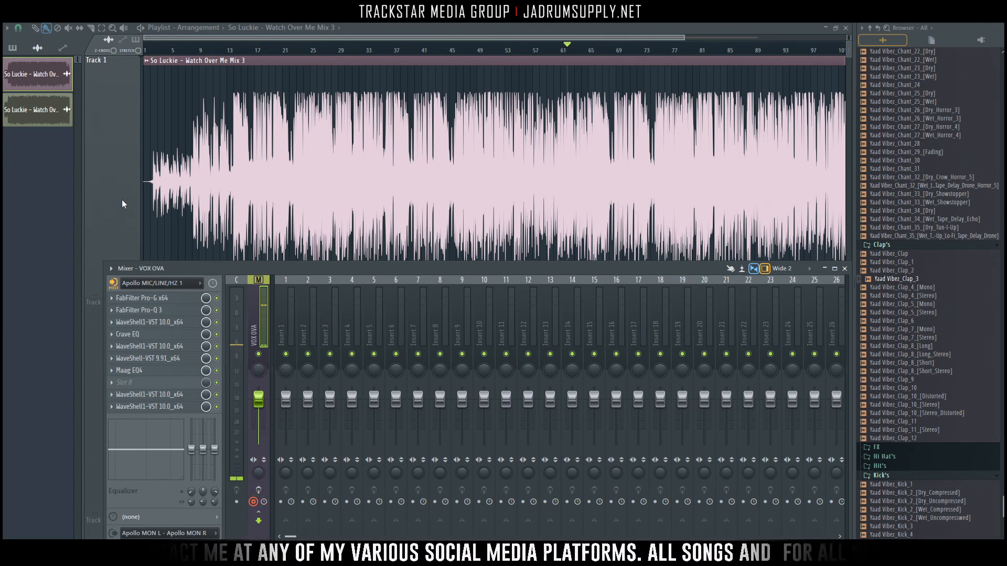
key("F9")
key("space")
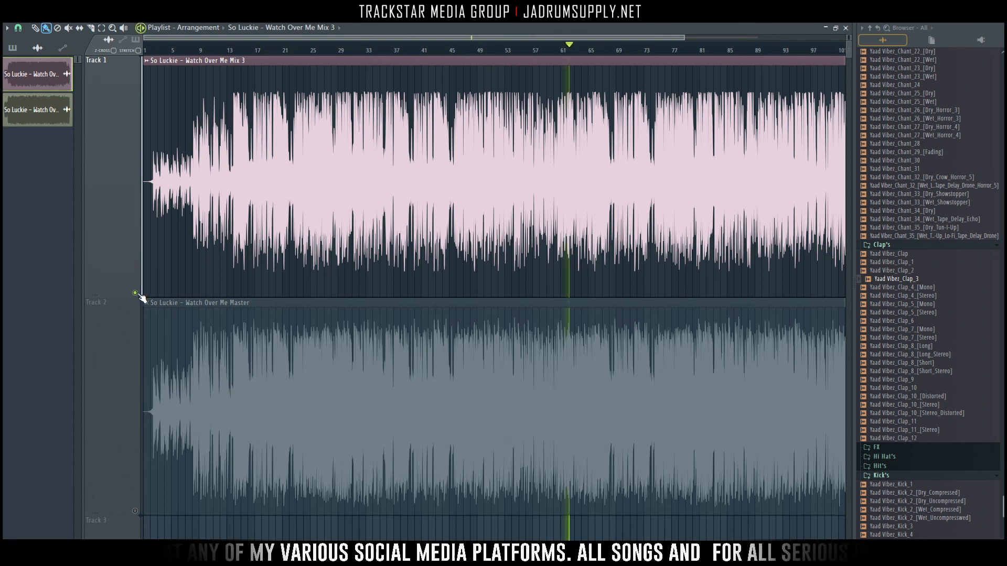
Step: Alternate the solo between the master on Track 2 and the mix on Track 1 during playback, ending on the mix
right_click(135, 511)
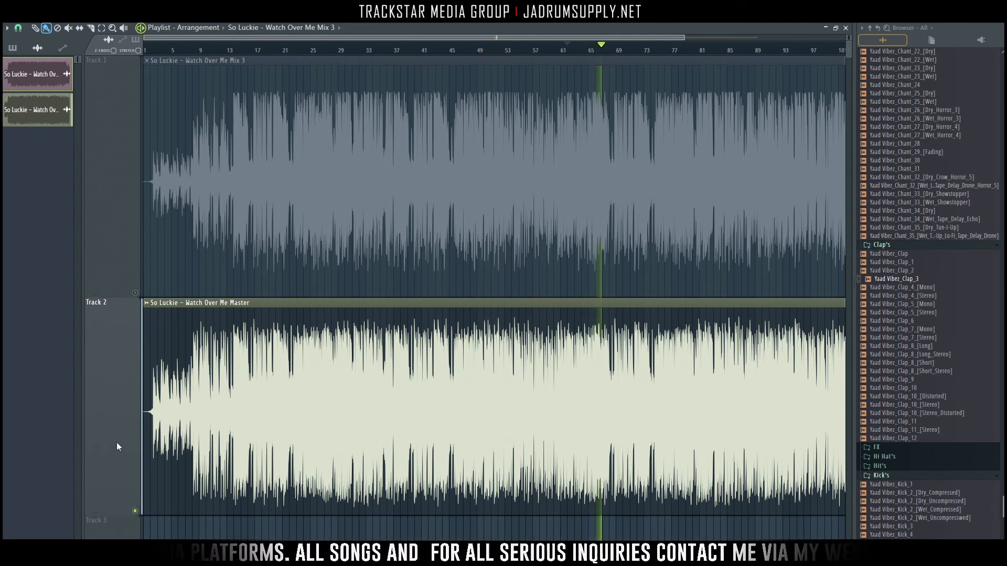
right_click(135, 293)
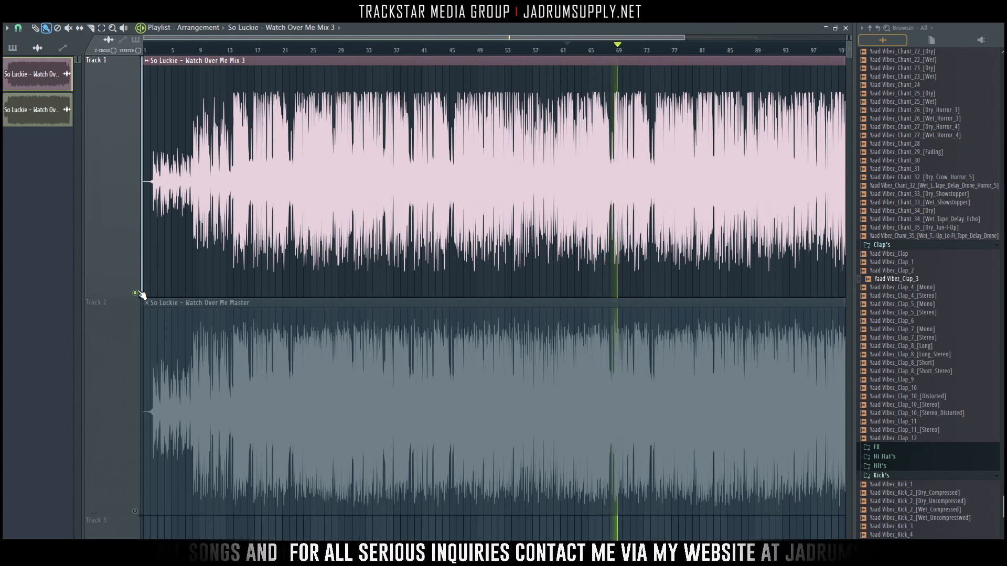
right_click(136, 512)
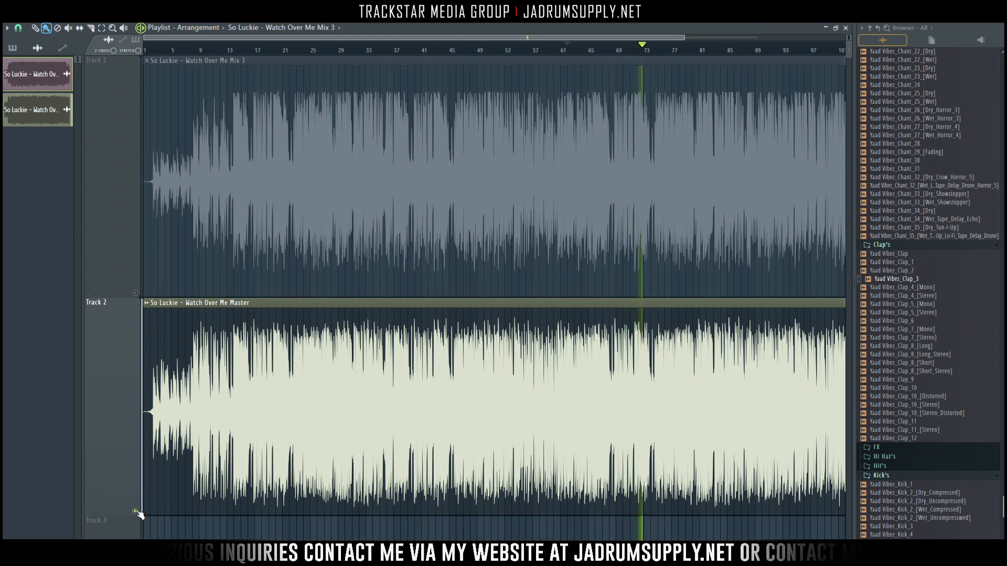
right_click(134, 293)
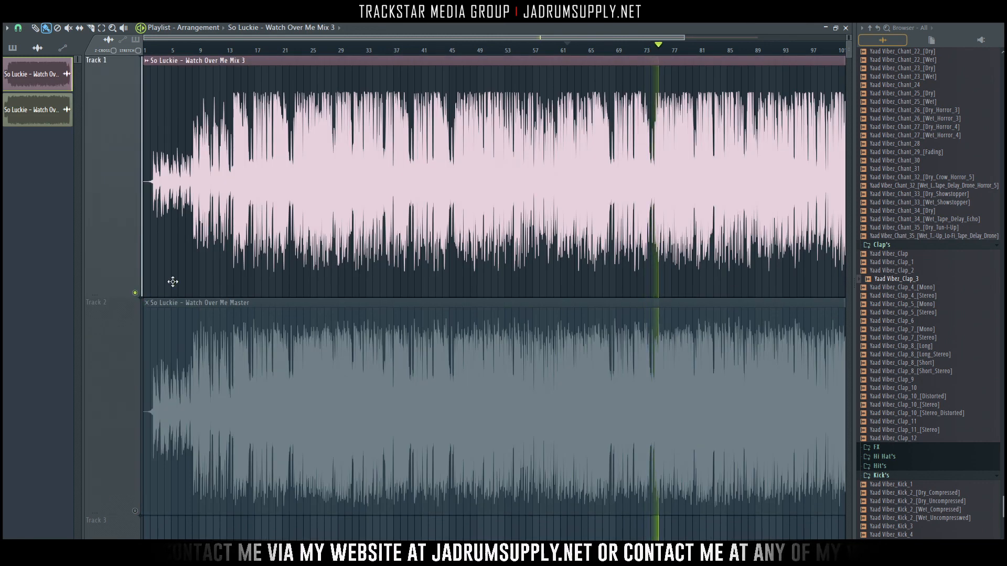
Step: Stop playback and toggle the effect slots of the VOX OVA track in the mixer
key("F9")
key("space")
left_click(259, 491)
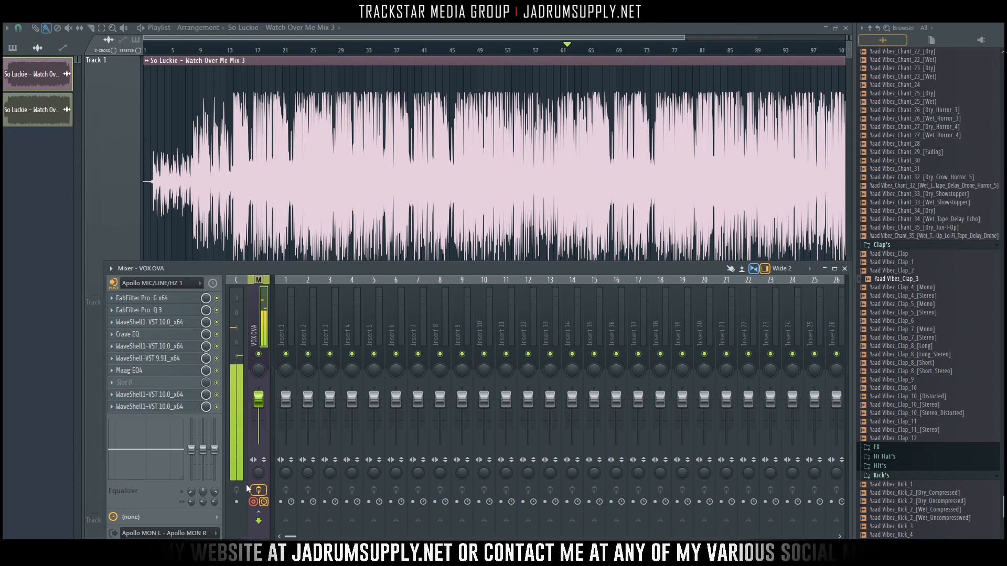